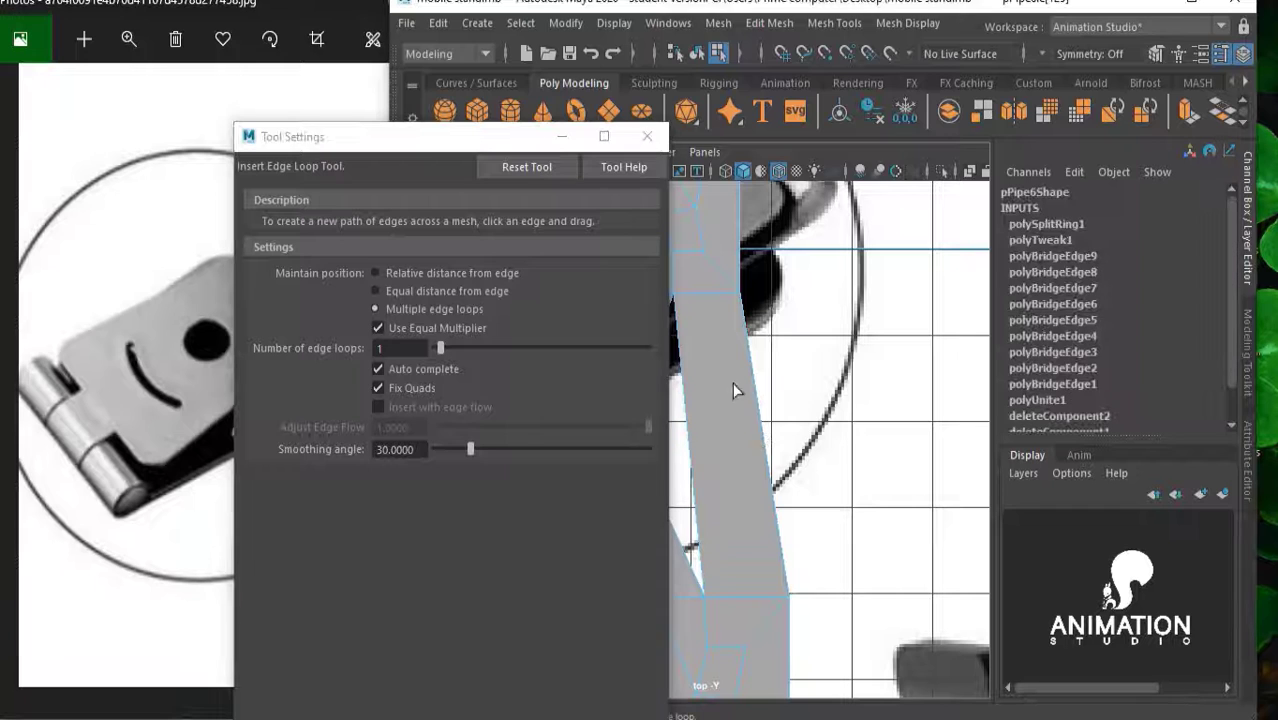
Close the edge loop tool settings and select the plate with the Move tool
{"action": "left_click", "coordinate": [645, 137]}
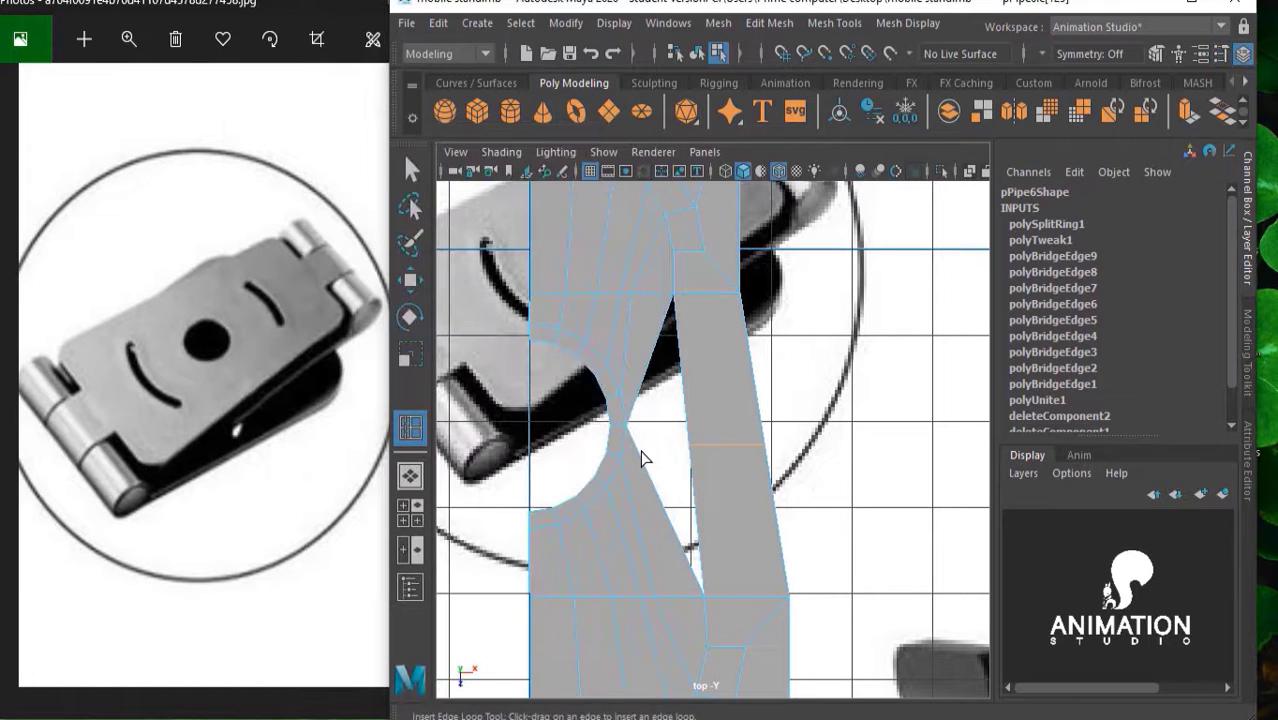
{"action": "key", "text": "w"}
{"action": "left_click", "coordinate": [692, 478]}
{"action": "scroll", "coordinate": [685, 371], "scroll_direction": "up", "scroll_amount": 2}
{"action": "scroll", "coordinate": [700, 400], "scroll_direction": "up", "scroll_amount": 1}
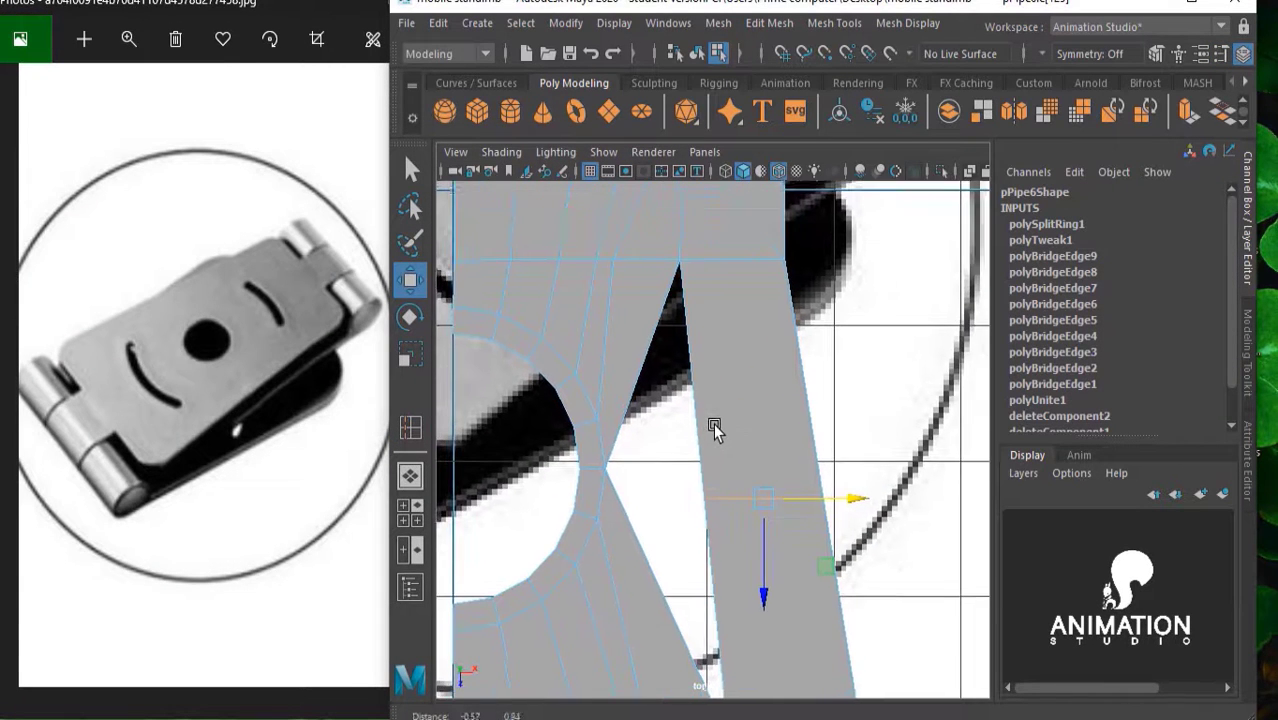
{"action": "scroll", "coordinate": [706, 390], "scroll_direction": "down", "scroll_amount": 2}
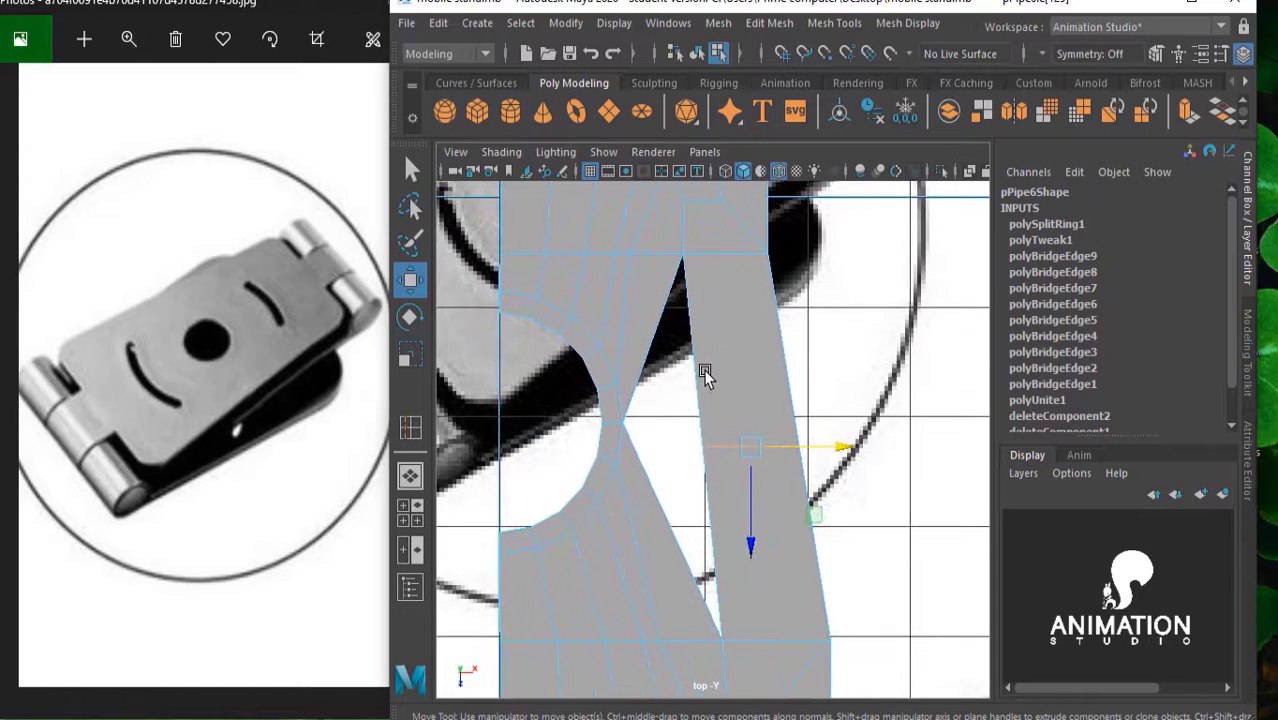
In vertex mode, select the stray vertex beside the plate's gap
{"action": "right_click_drag", "start_coordinate": [714, 248], "coordinate": [622, 157]}
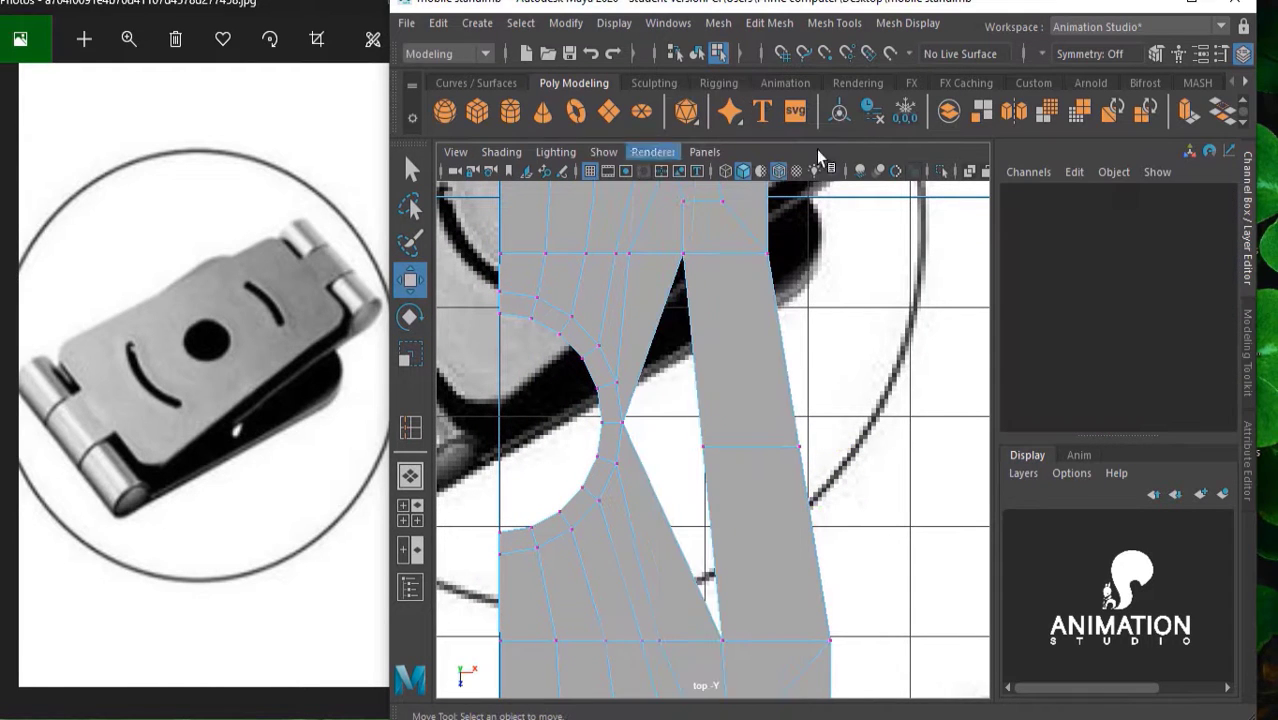
{"action": "left_click", "coordinate": [722, 445]}
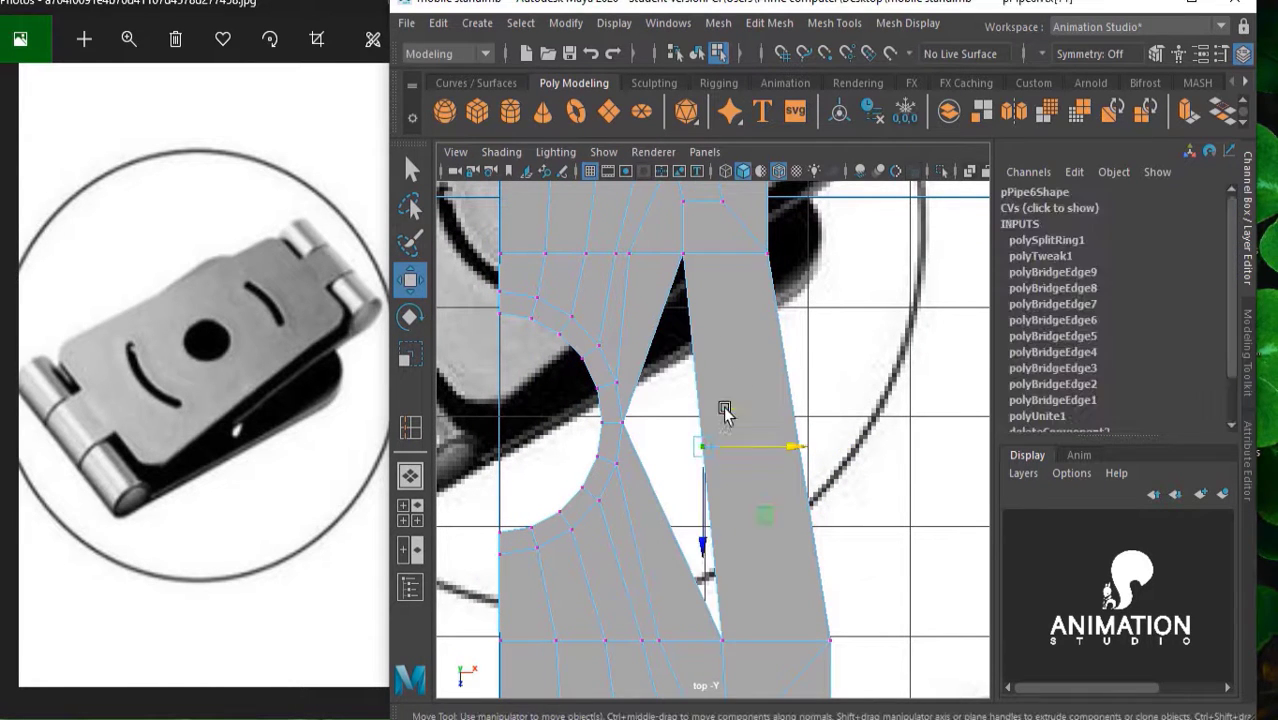
{"action": "left_click", "coordinate": [768, 23]}
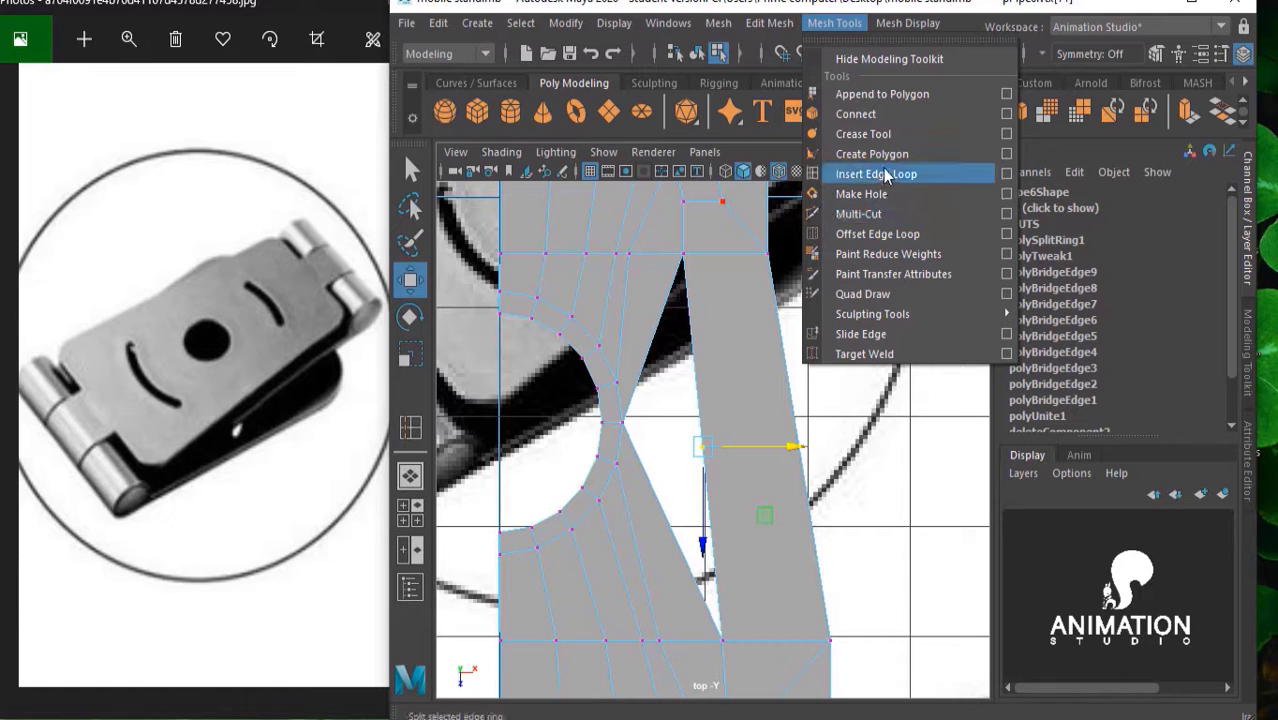
Target Weld the stray vertex onto its neighbour, then return to object mode
{"action": "left_click", "coordinate": [889, 354]}
{"action": "left_click_drag", "start_coordinate": [696, 444], "coordinate": [621, 418]}
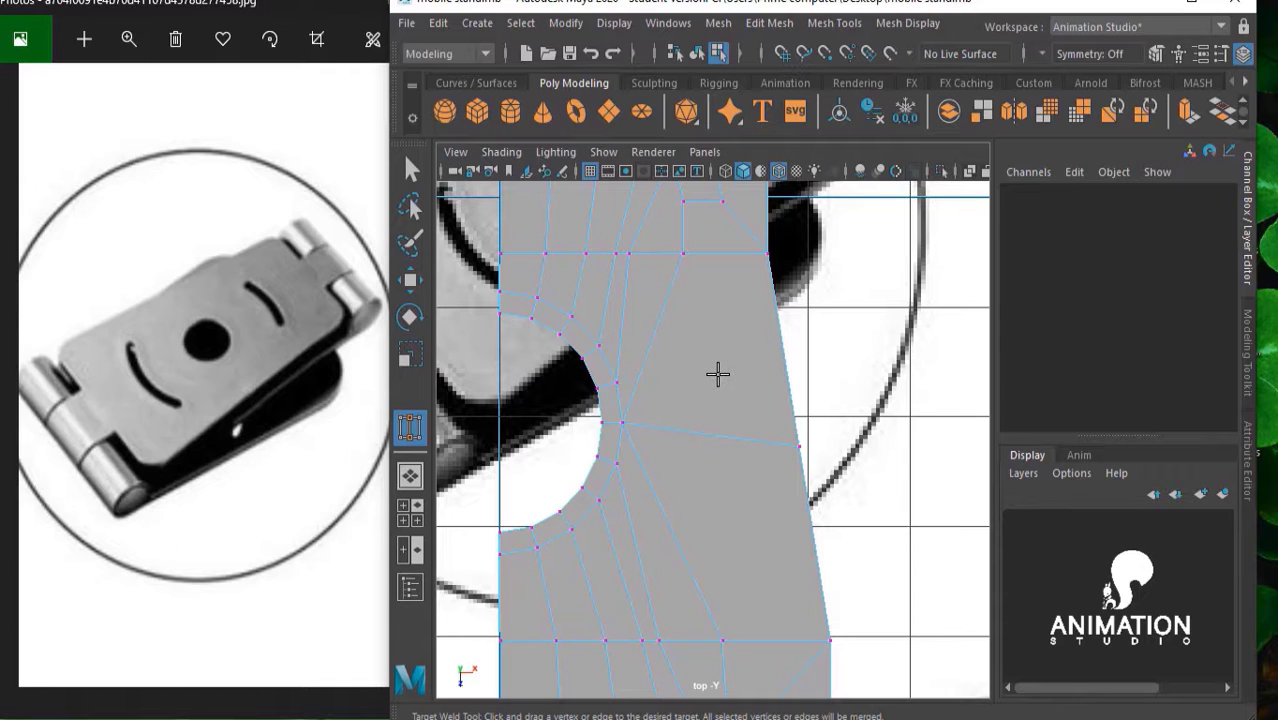
{"action": "key", "text": "w"}
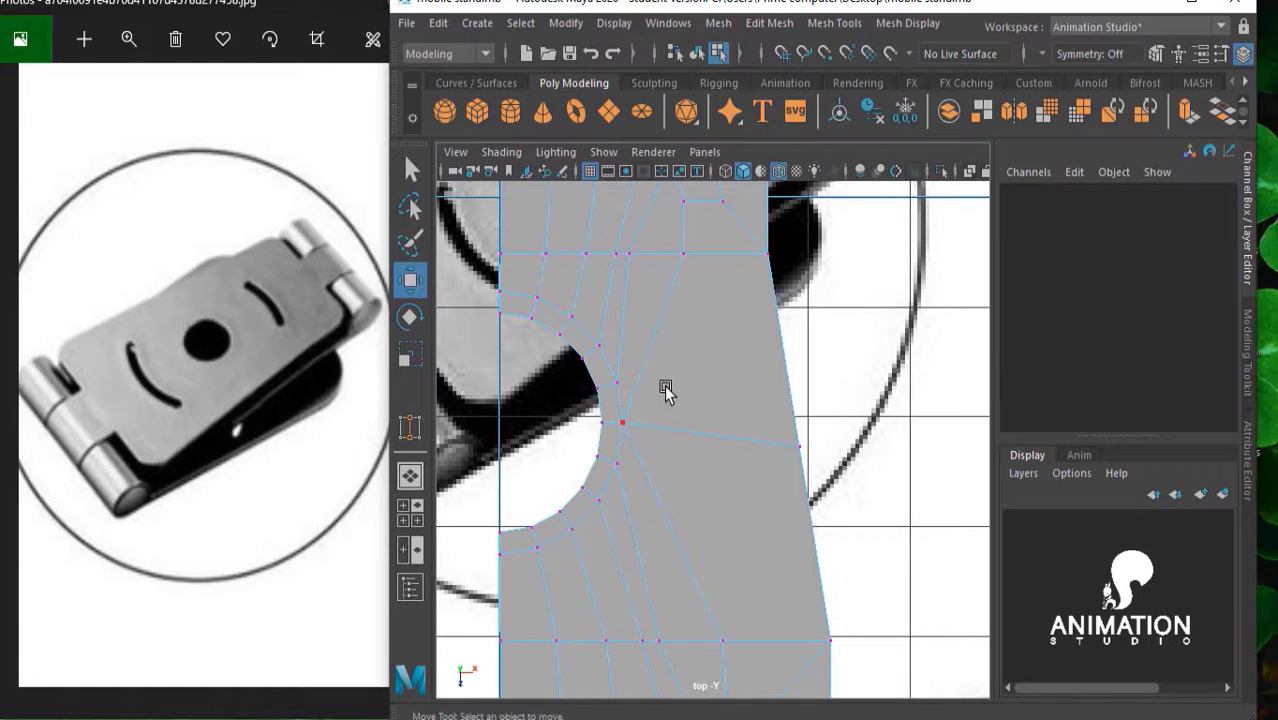
{"action": "right_click_drag", "start_coordinate": [665, 391], "coordinate": [748, 142]}
Reselect the plate mesh instead of the reference image plane and pan over the plate
{"action": "scroll", "coordinate": [740, 352], "scroll_direction": "down", "scroll_amount": 2}
{"action": "scroll", "coordinate": [722, 363], "scroll_direction": "up", "scroll_amount": 2}
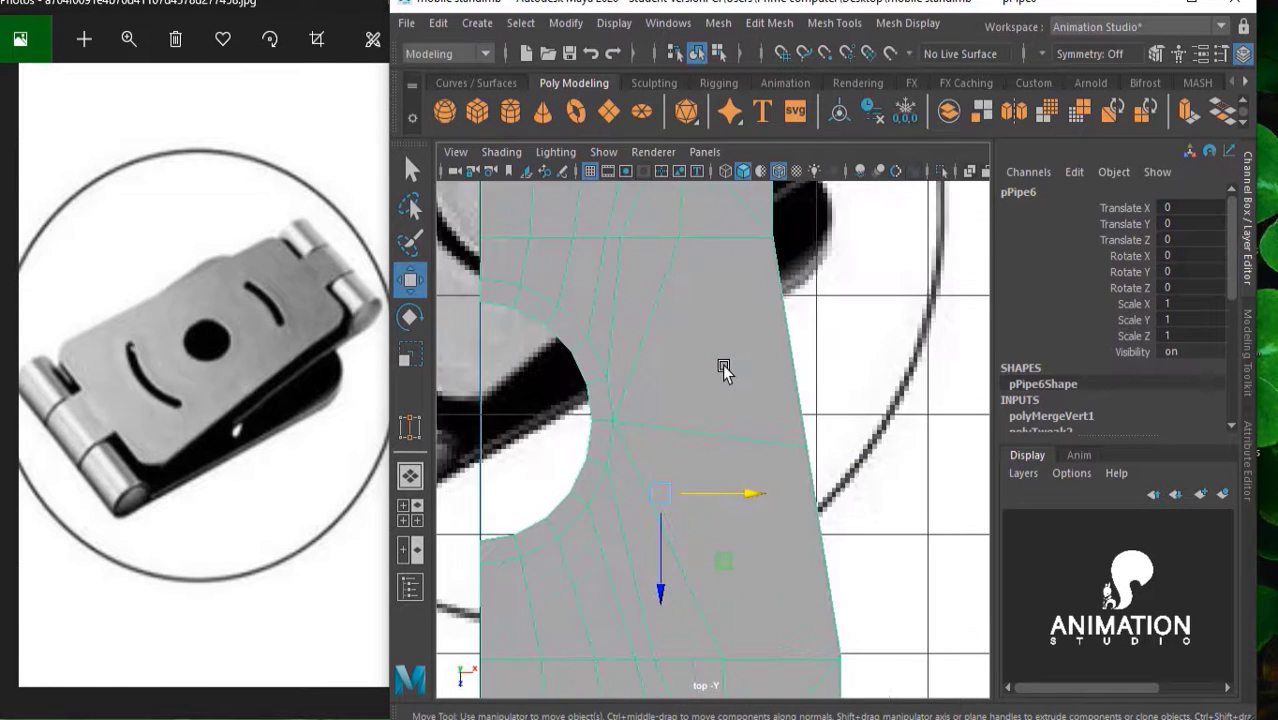
{"action": "scroll", "coordinate": [715, 368], "scroll_direction": "down", "scroll_amount": 2}
{"action": "left_click", "coordinate": [868, 386]}
{"action": "scroll", "coordinate": [727, 383], "scroll_direction": "up", "scroll_amount": 1}
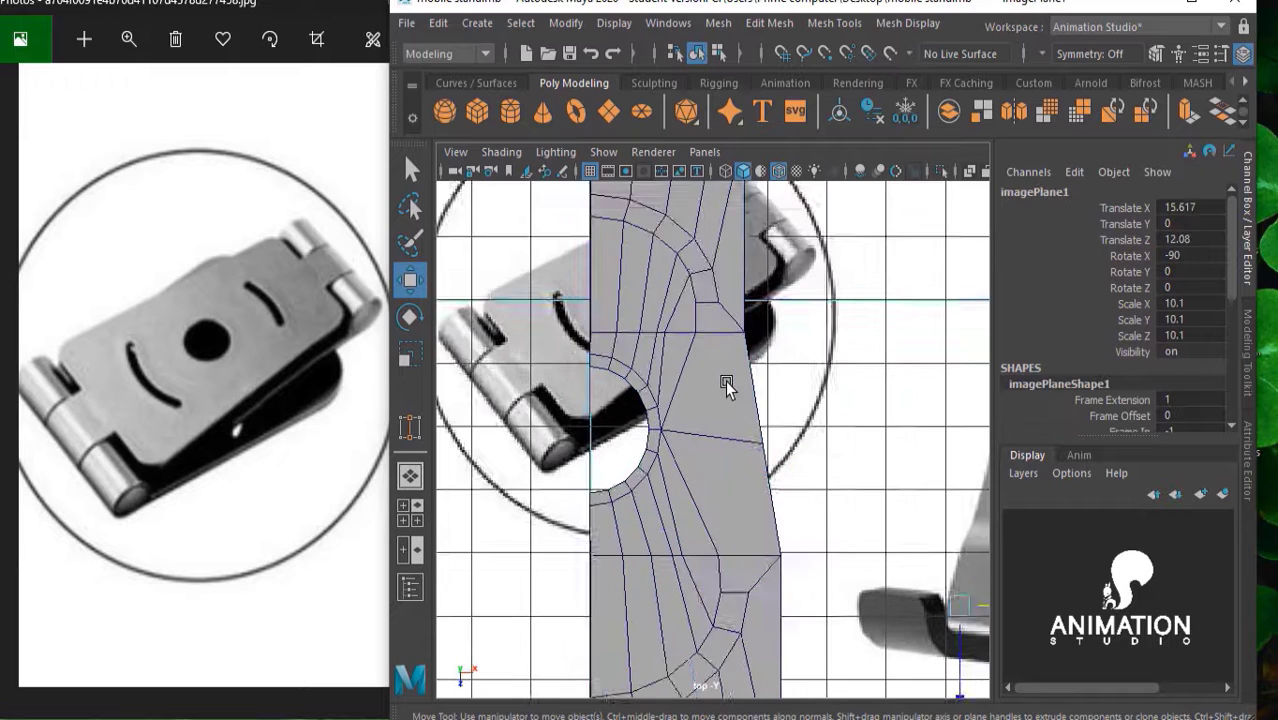
{"action": "scroll", "coordinate": [727, 383], "scroll_direction": "up", "scroll_amount": 1}
{"action": "scroll", "coordinate": [727, 385], "scroll_direction": "down", "scroll_amount": 2}
{"action": "scroll", "coordinate": [727, 385], "scroll_direction": "up", "scroll_amount": 1}
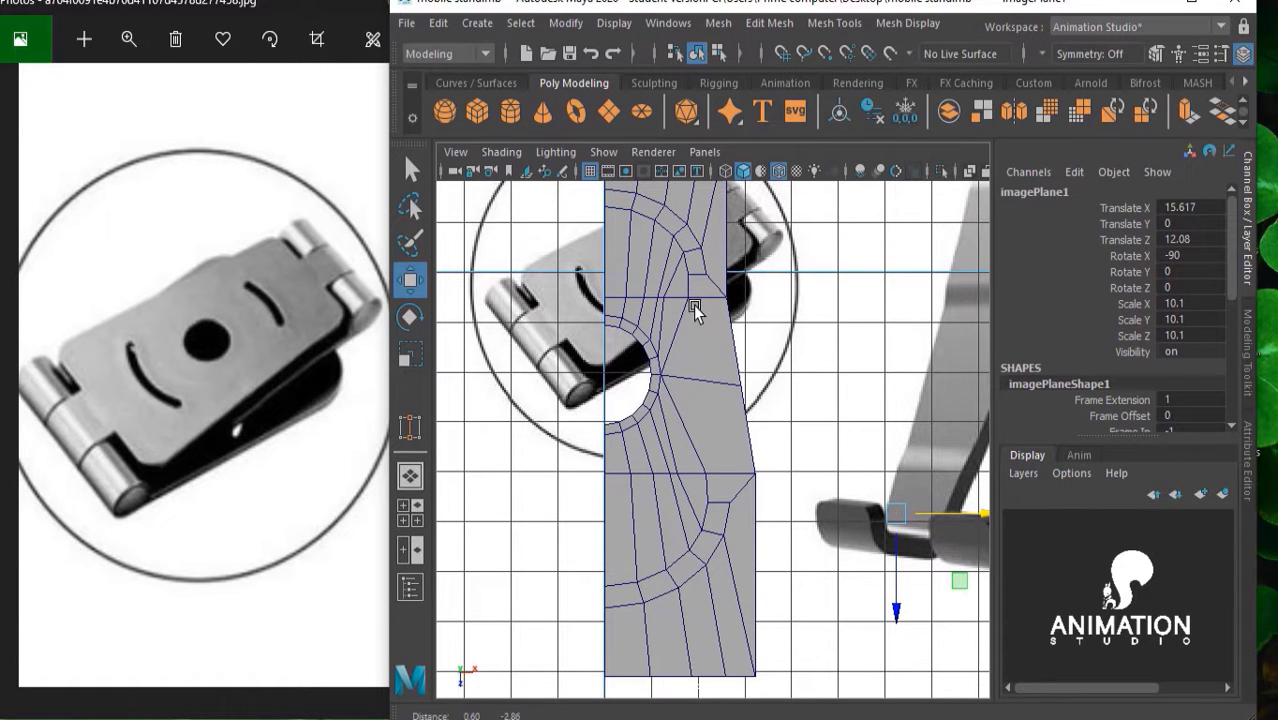
{"action": "left_click", "coordinate": [715, 402]}
{"action": "scroll", "coordinate": [716, 400], "scroll_direction": "up", "scroll_amount": 1}
{"action": "mouse_move", "coordinate": [717, 316]}
{"action": "middle_mouse_down", "text": "alt"}
{"action": "mouse_move", "coordinate": [731, 398]}
{"action": "mouse_move", "coordinate": [714, 374]}
{"action": "middle_mouse_up", "text": "alt"}
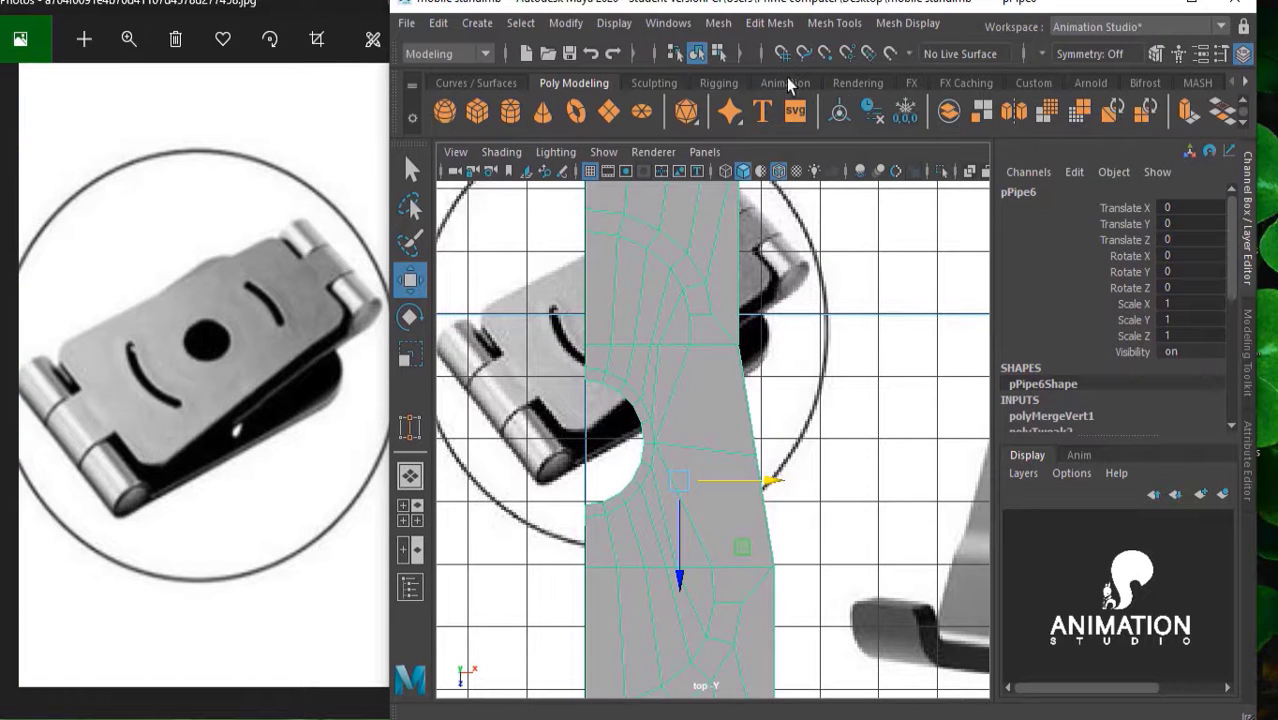
{"action": "left_click", "coordinate": [830, 23]}
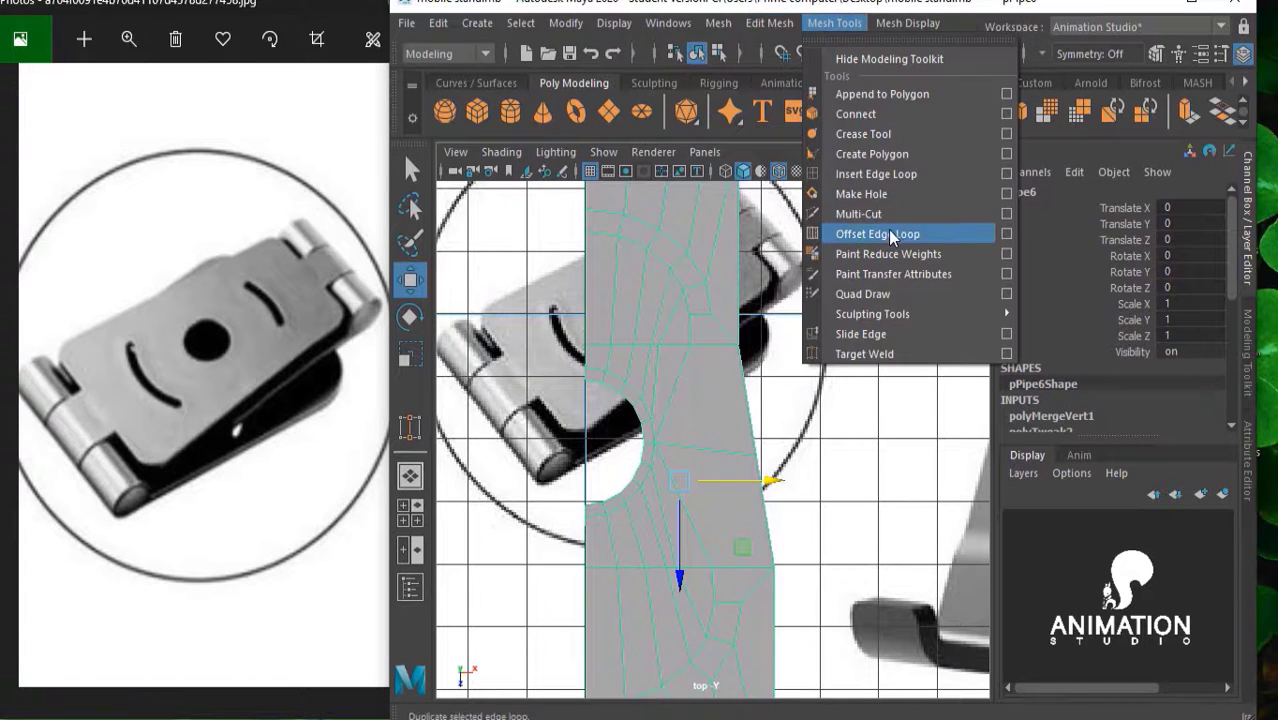
{"action": "mouse_move", "coordinate": [872, 314]}
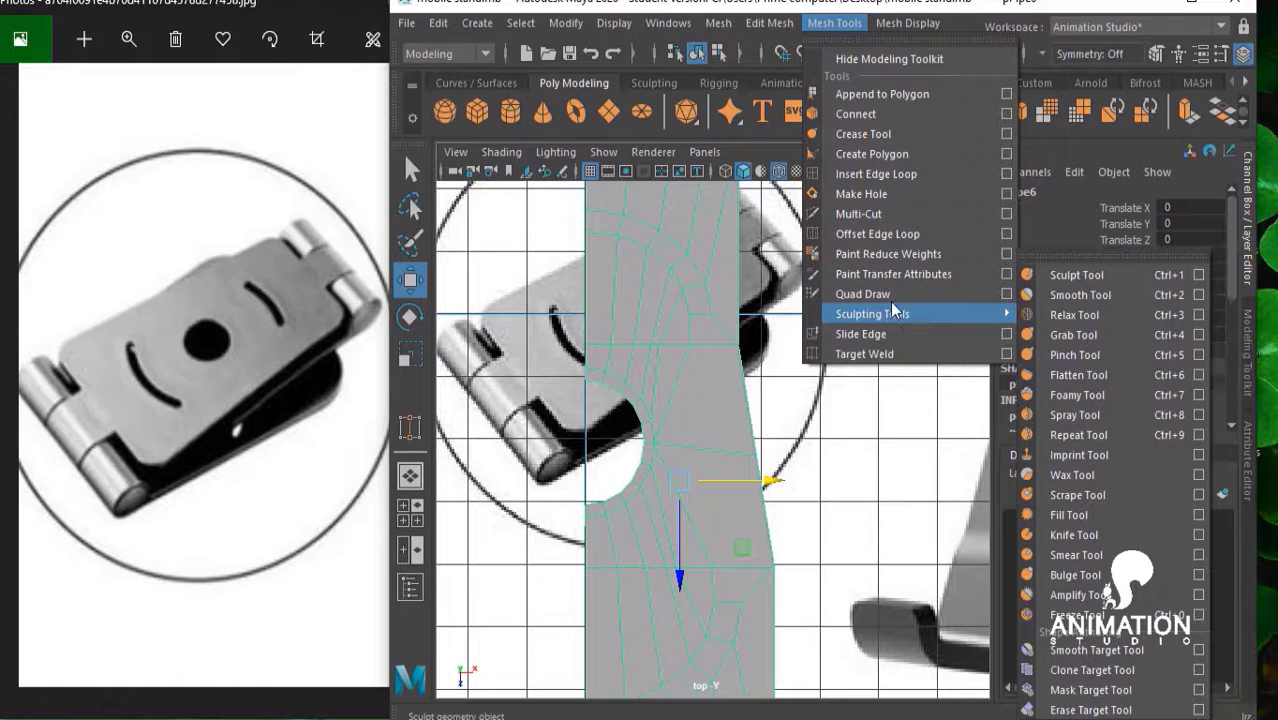
Start a Multi-Cut on the plate's upper edge beside the centre hole
{"action": "left_click", "coordinate": [858, 214]}
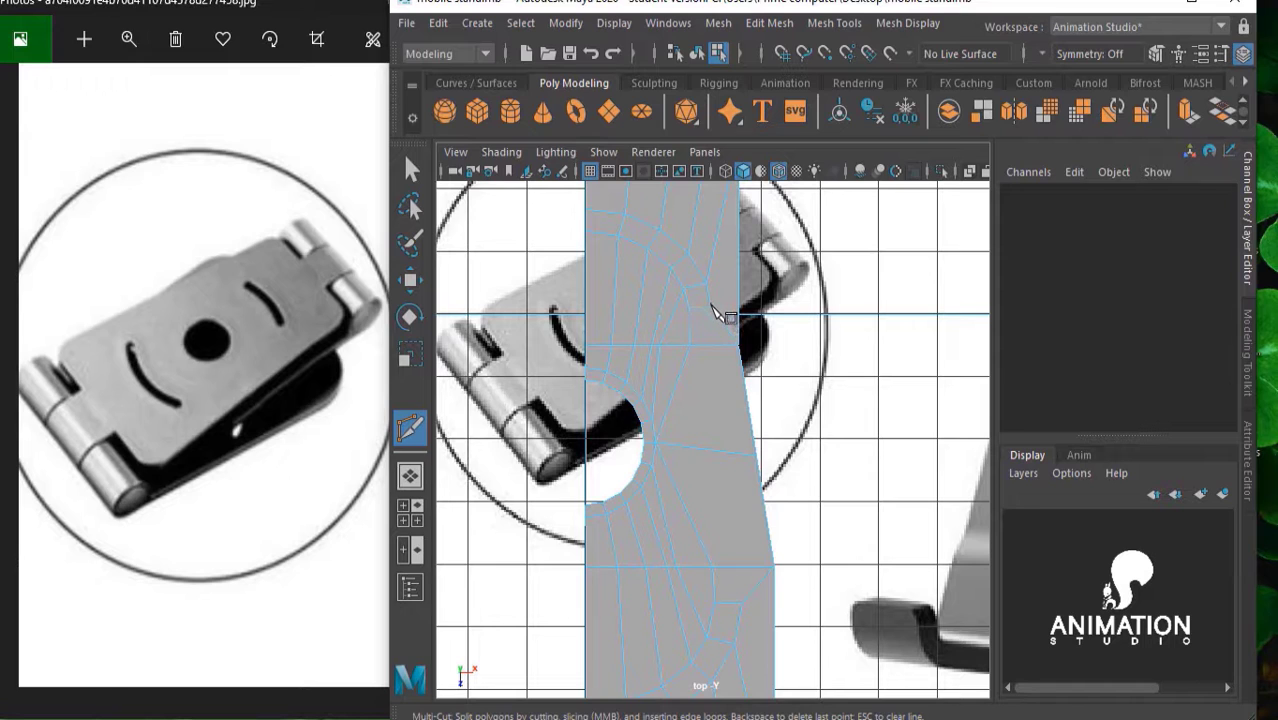
{"action": "scroll", "coordinate": [713, 311], "scroll_direction": "up", "scroll_amount": 3}
{"action": "scroll", "coordinate": [713, 311], "scroll_direction": "down", "scroll_amount": 2}
{"action": "left_click", "coordinate": [713, 312]}
{"action": "scroll", "coordinate": [720, 320], "scroll_direction": "down", "scroll_amount": 1}
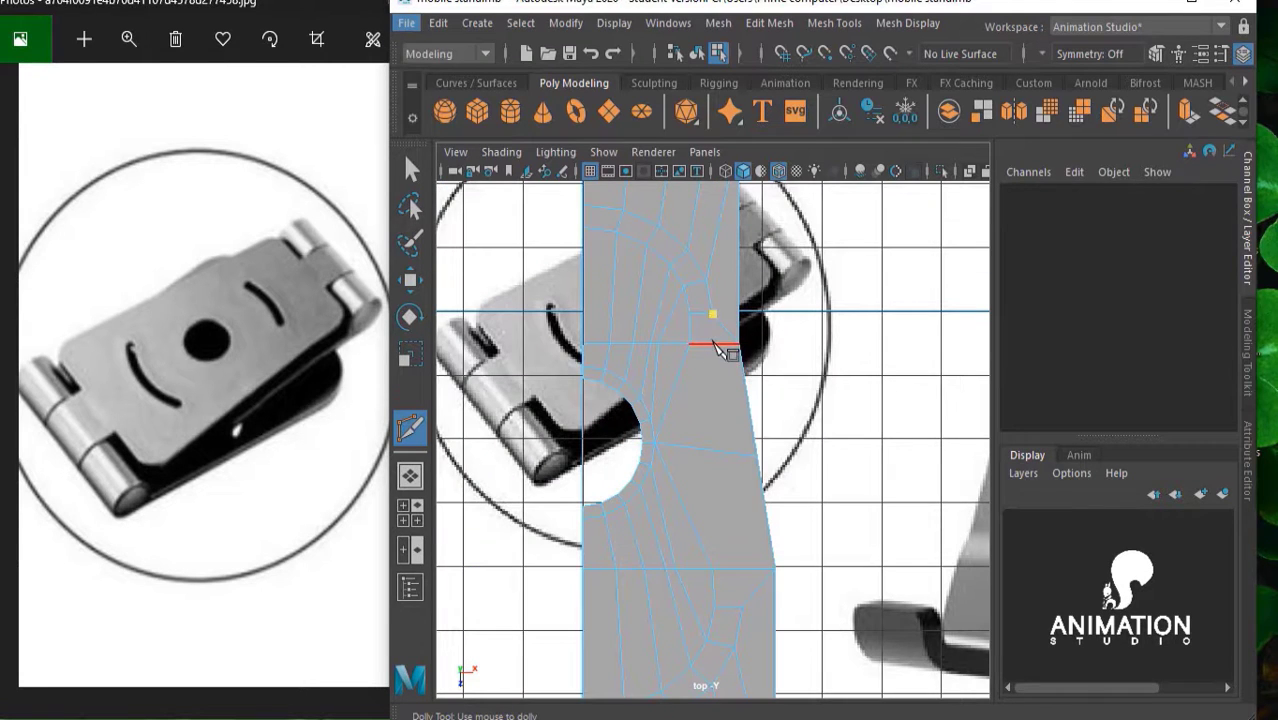
{"action": "left_click", "coordinate": [714, 344]}
Extend the cut to the lower edge, commit it, and start a second cut upward
{"action": "left_click", "coordinate": [728, 453]}
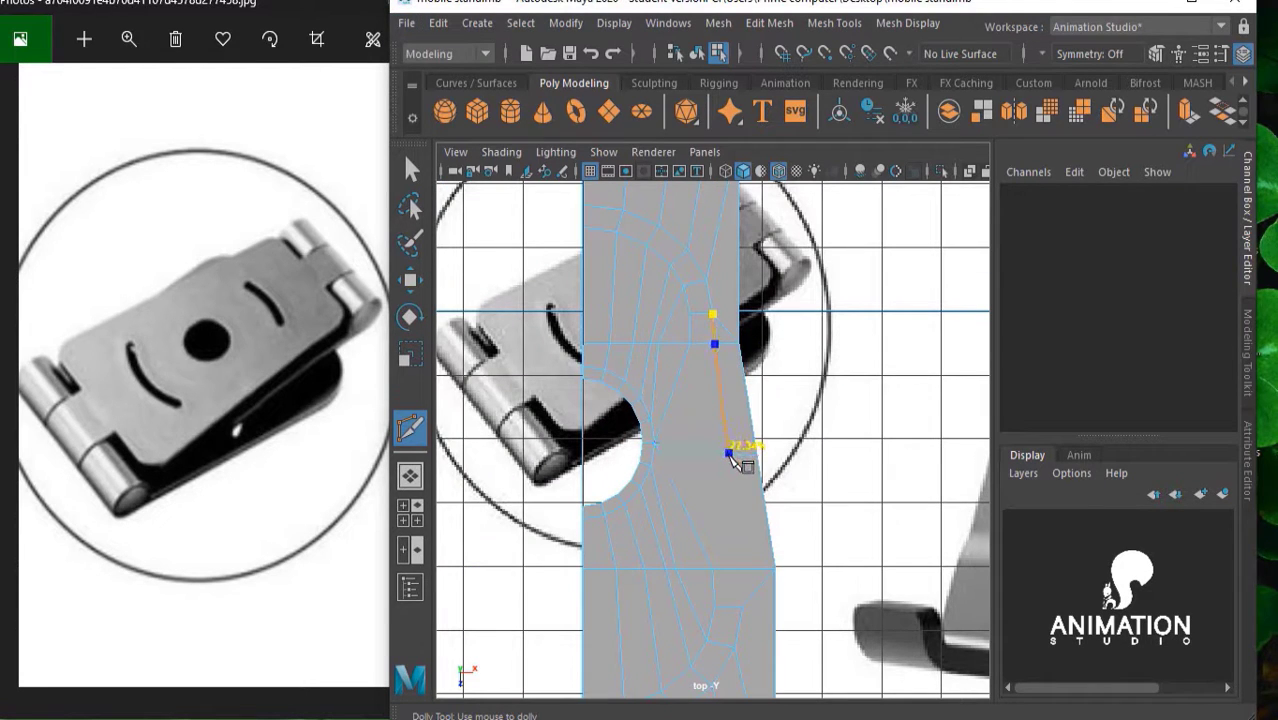
{"action": "left_click", "coordinate": [746, 569]}
{"action": "key", "text": "Return"}
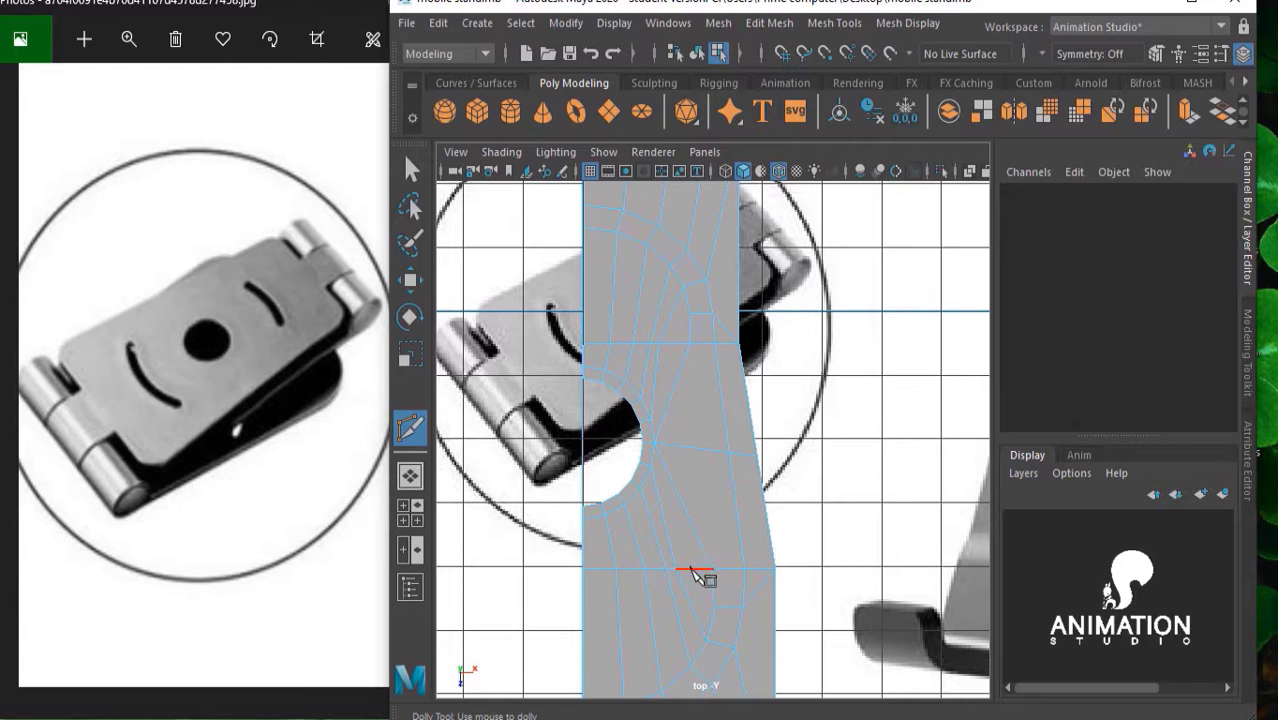
{"action": "left_click", "coordinate": [711, 568]}
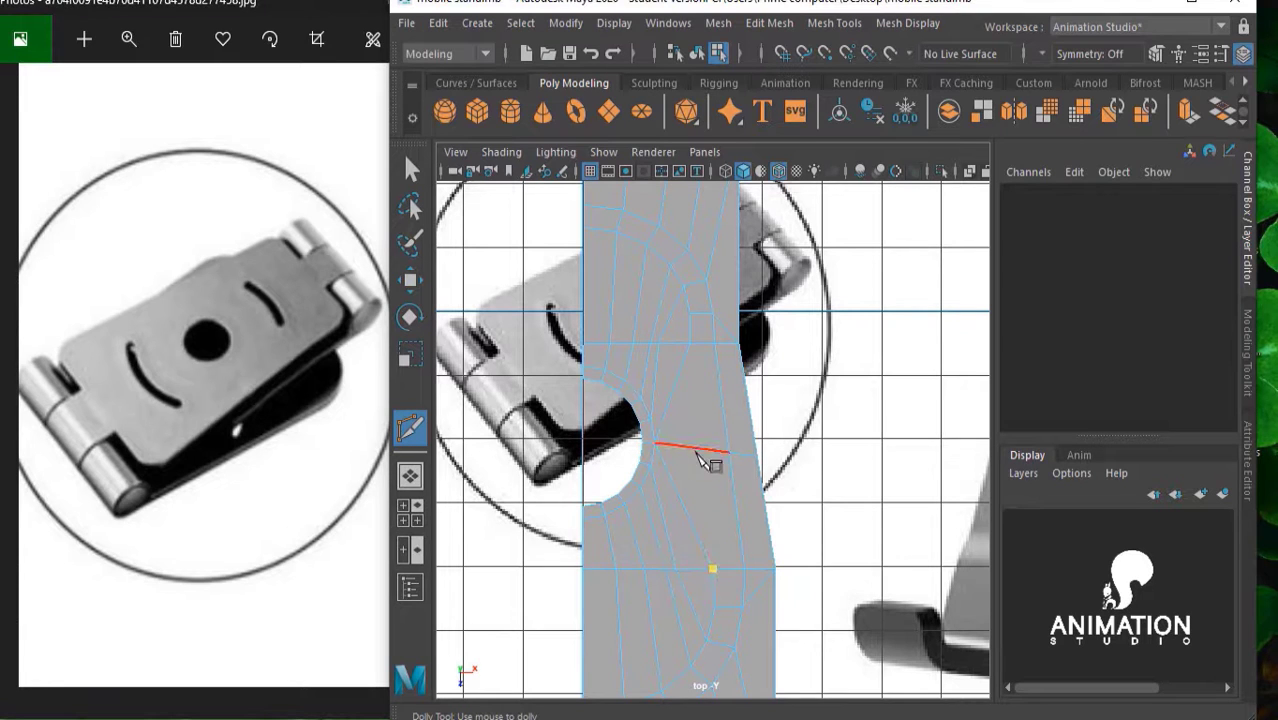
{"action": "left_click", "coordinate": [688, 344]}
Finish cutting and pan and zoom the single top view to centre the plate
{"action": "key", "text": "w"}
{"action": "middle_click_drag", "start_coordinate": [713, 486], "coordinate": [685, 337], "text": "alt"}
{"action": "scroll", "coordinate": [690, 345], "scroll_direction": "up", "scroll_amount": 3}
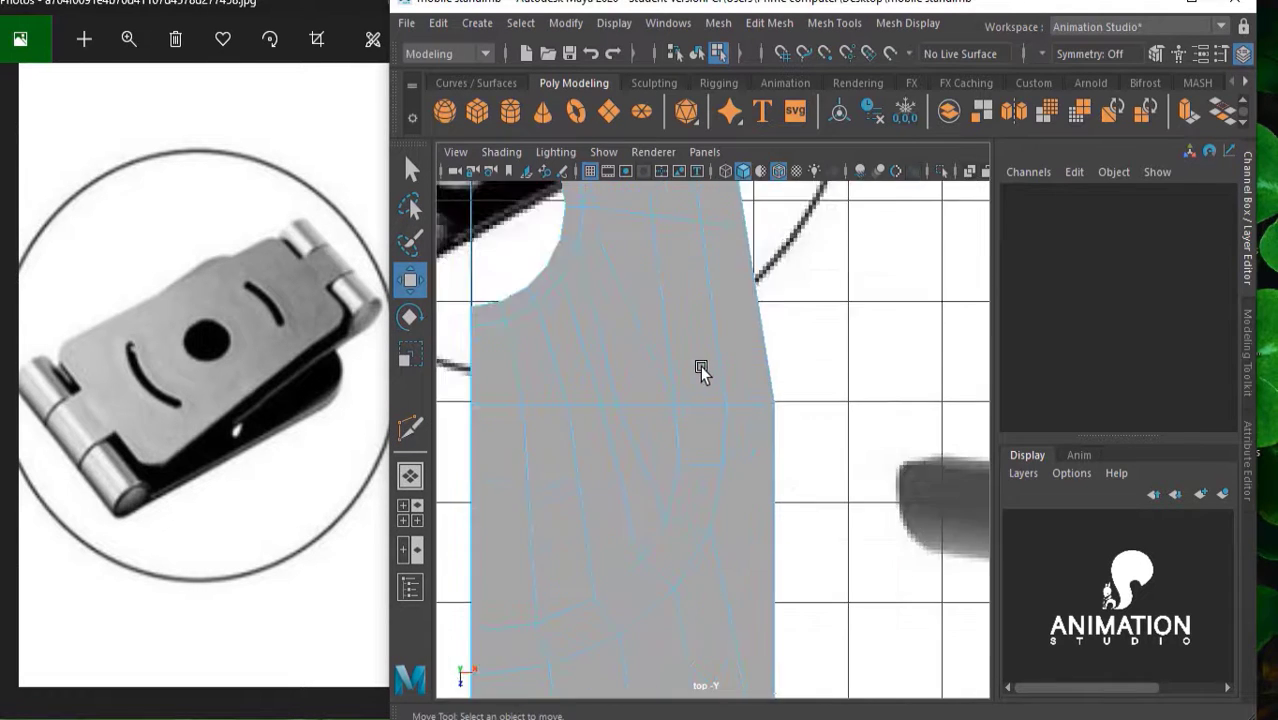
{"action": "key", "text": "F11"}
{"action": "mouse_move", "coordinate": [702, 348]}
{"action": "middle_mouse_down", "text": "alt"}
{"action": "mouse_move", "coordinate": [716, 456]}
{"action": "mouse_move", "coordinate": [705, 451]}
{"action": "middle_mouse_up", "text": "alt"}
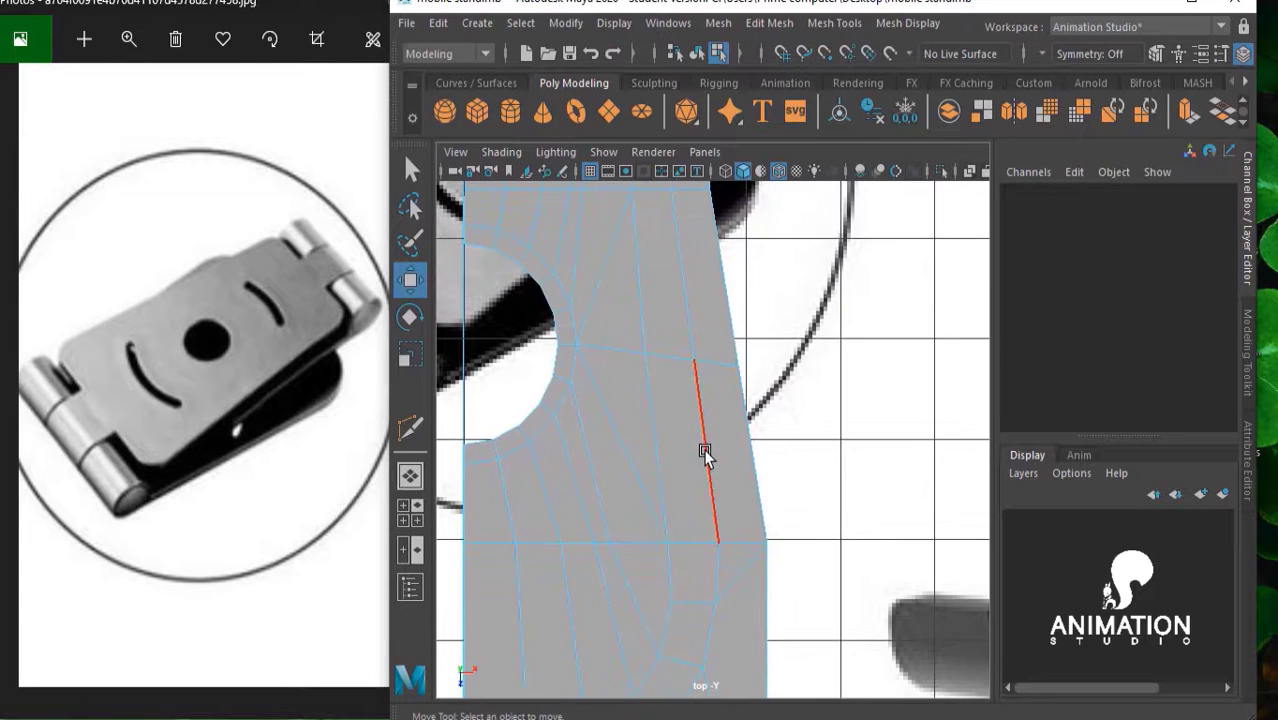
{"action": "key", "text": "space"}
{"action": "key", "text": "space"}
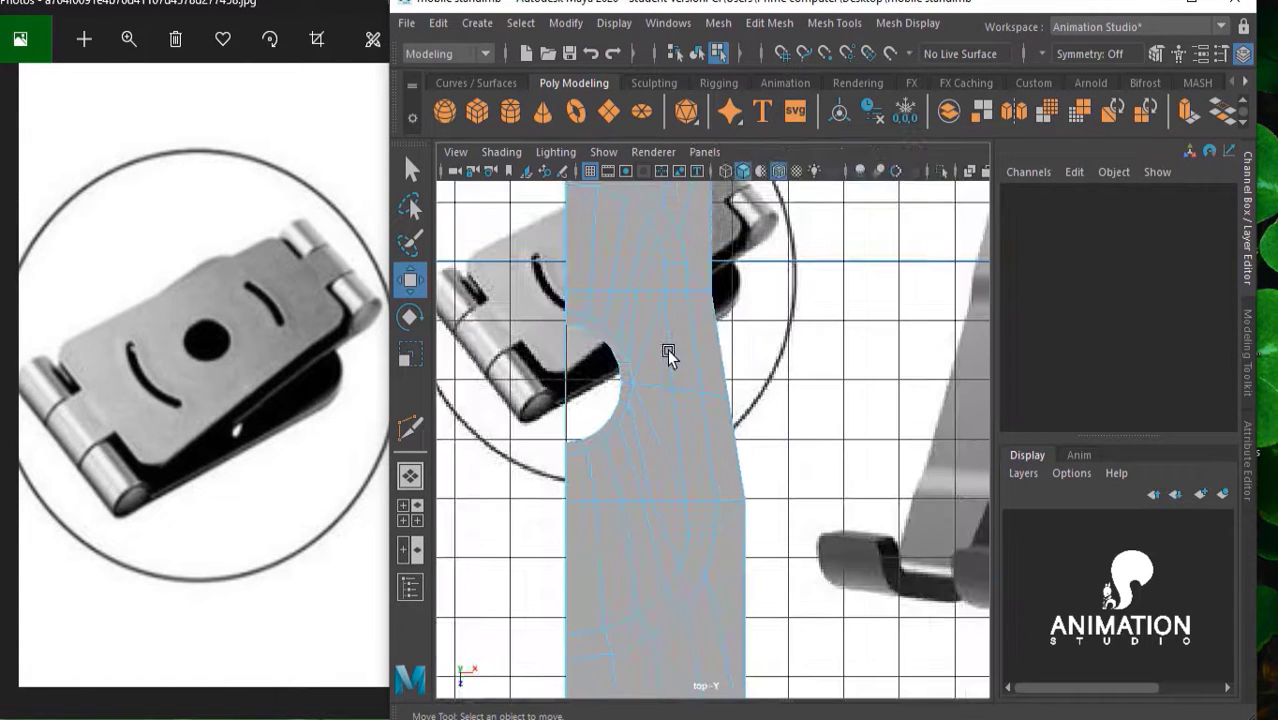
{"action": "scroll", "coordinate": [678, 347], "scroll_direction": "up", "scroll_amount": 2}
{"action": "scroll", "coordinate": [680, 405], "scroll_direction": "up", "scroll_amount": 2}
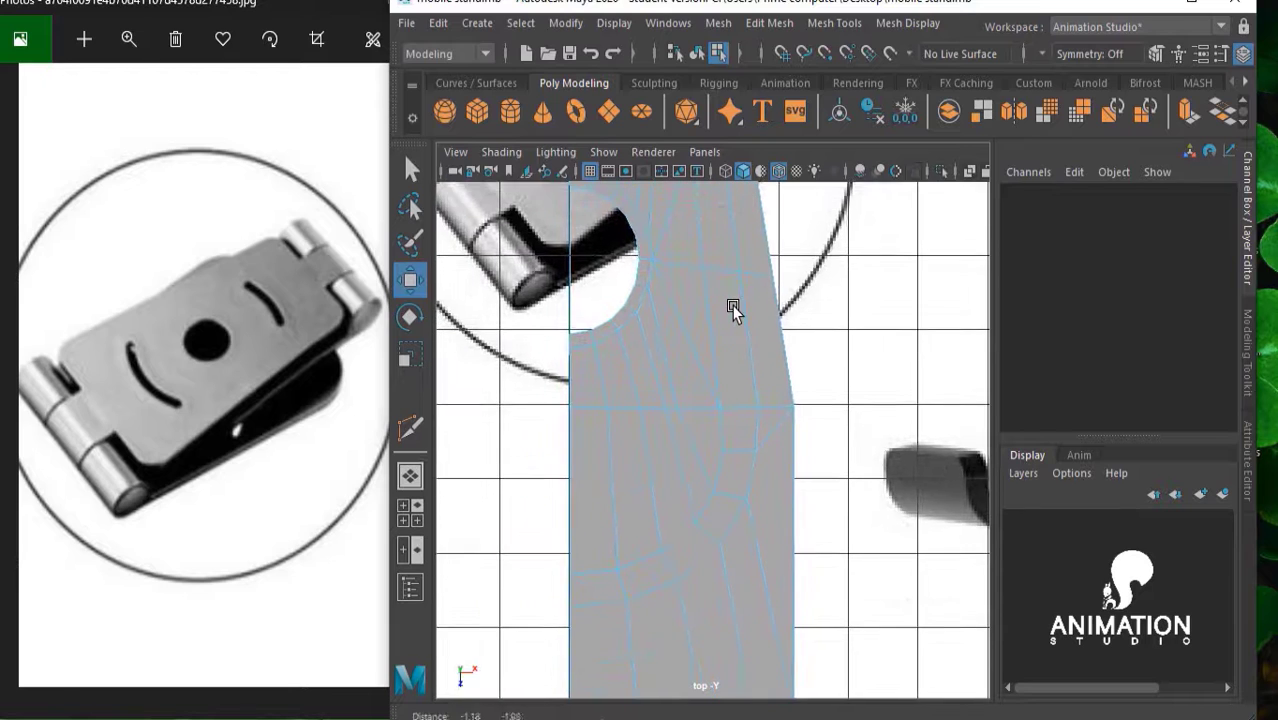
{"action": "scroll", "coordinate": [733, 306], "scroll_direction": "up", "scroll_amount": 1}
{"action": "scroll", "coordinate": [718, 365], "scroll_direction": "down", "scroll_amount": 3}
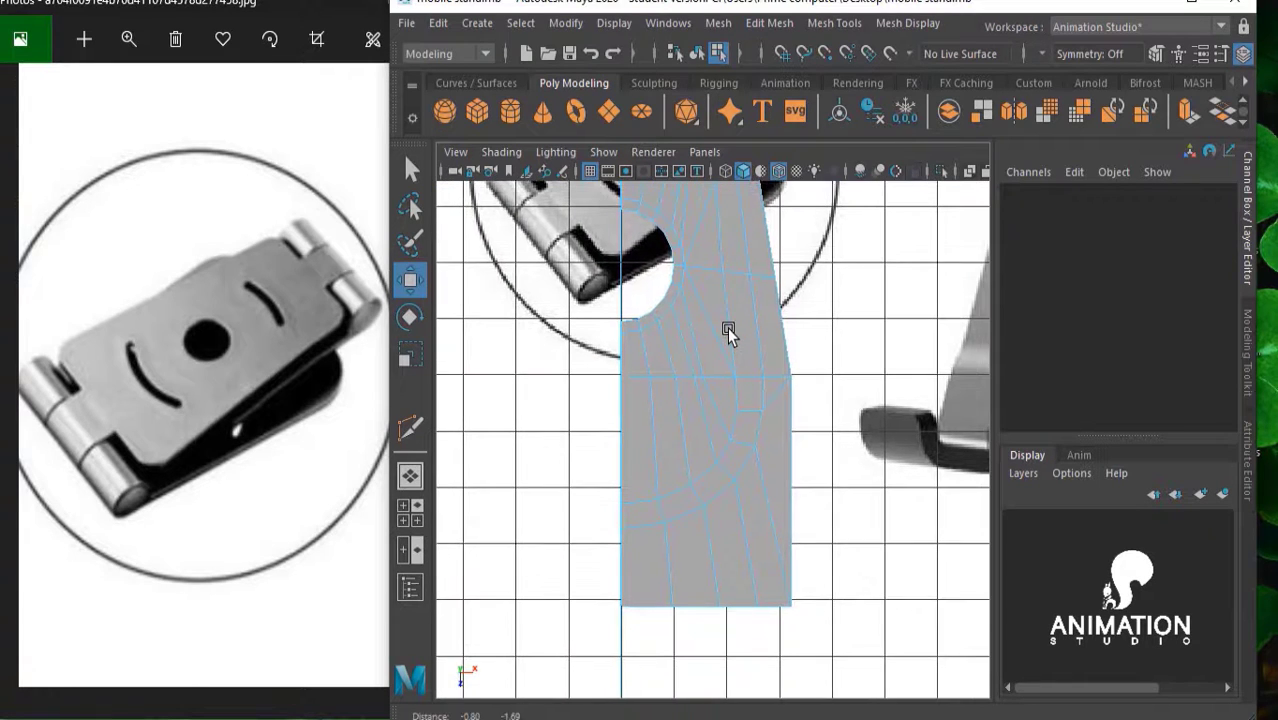
{"action": "scroll", "coordinate": [729, 334], "scroll_direction": "up", "scroll_amount": 2}
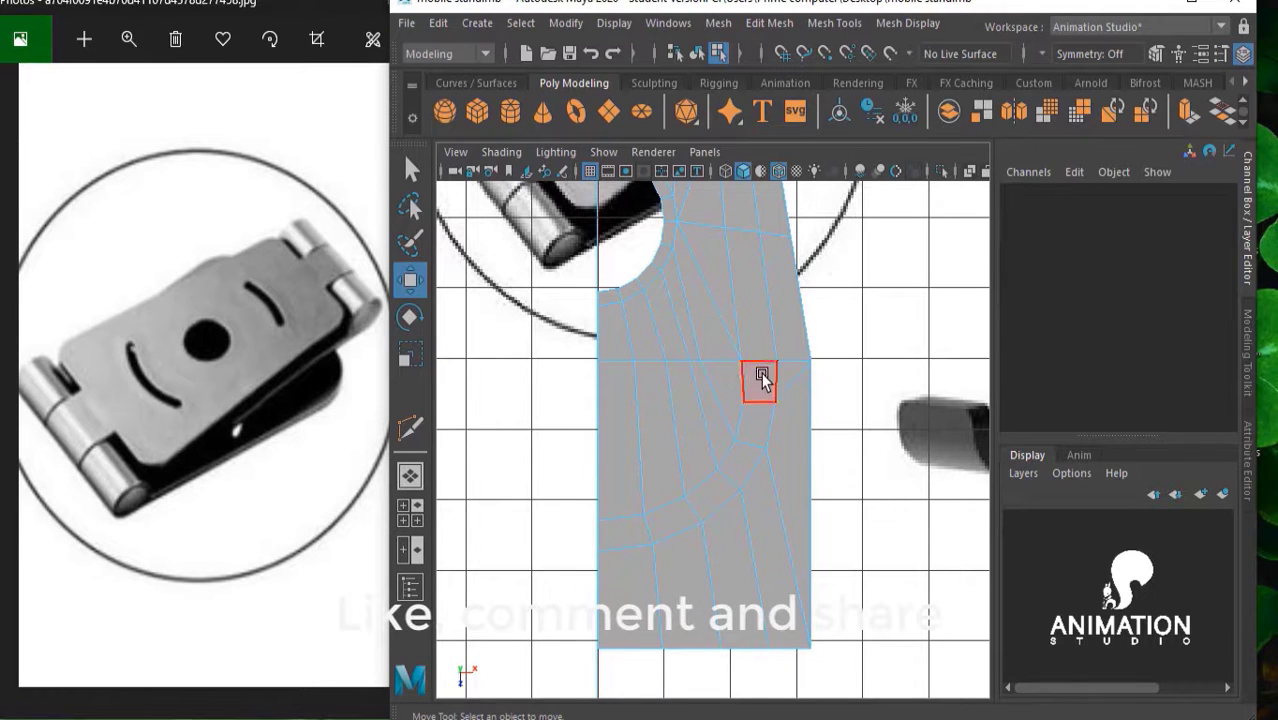
{"action": "scroll", "coordinate": [748, 370], "scroll_direction": "down", "scroll_amount": 1}
{"action": "middle_click_drag", "start_coordinate": [739, 364], "coordinate": [741, 427], "text": "alt"}
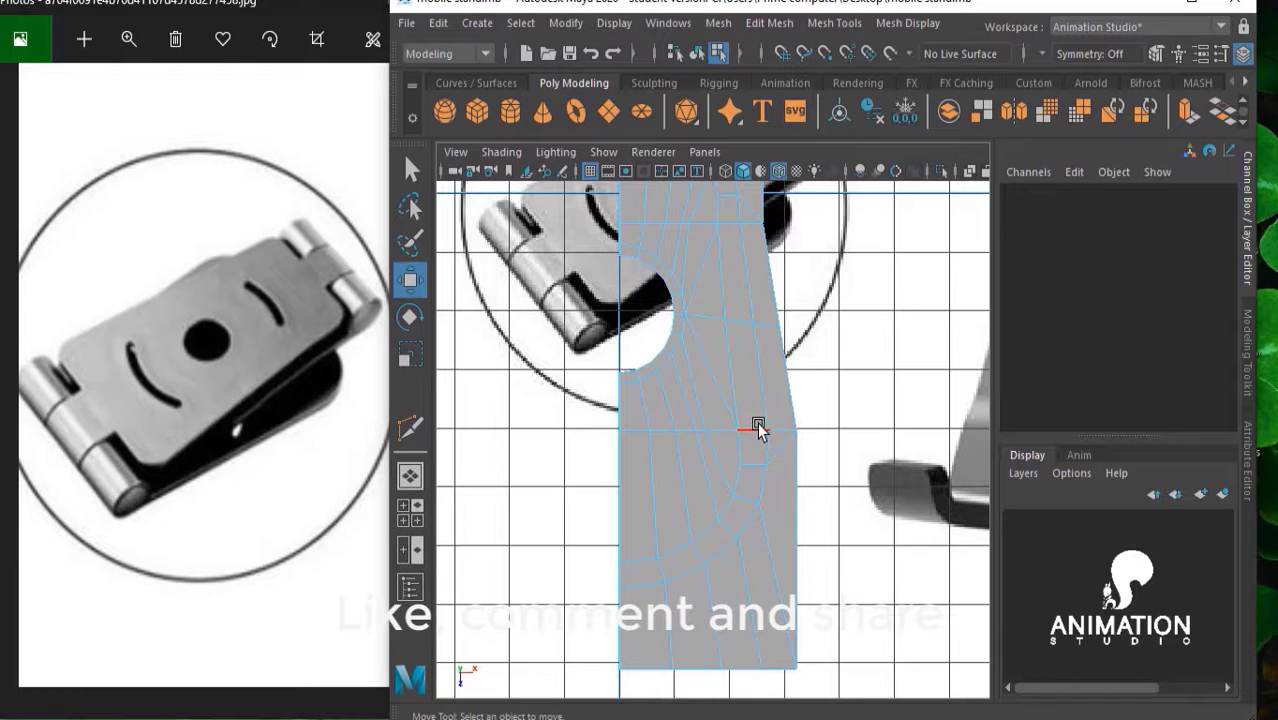
Select the pPipe6 plate mesh and switch its smooth preview off to the hard cage
{"action": "left_click", "coordinate": [808, 394]}
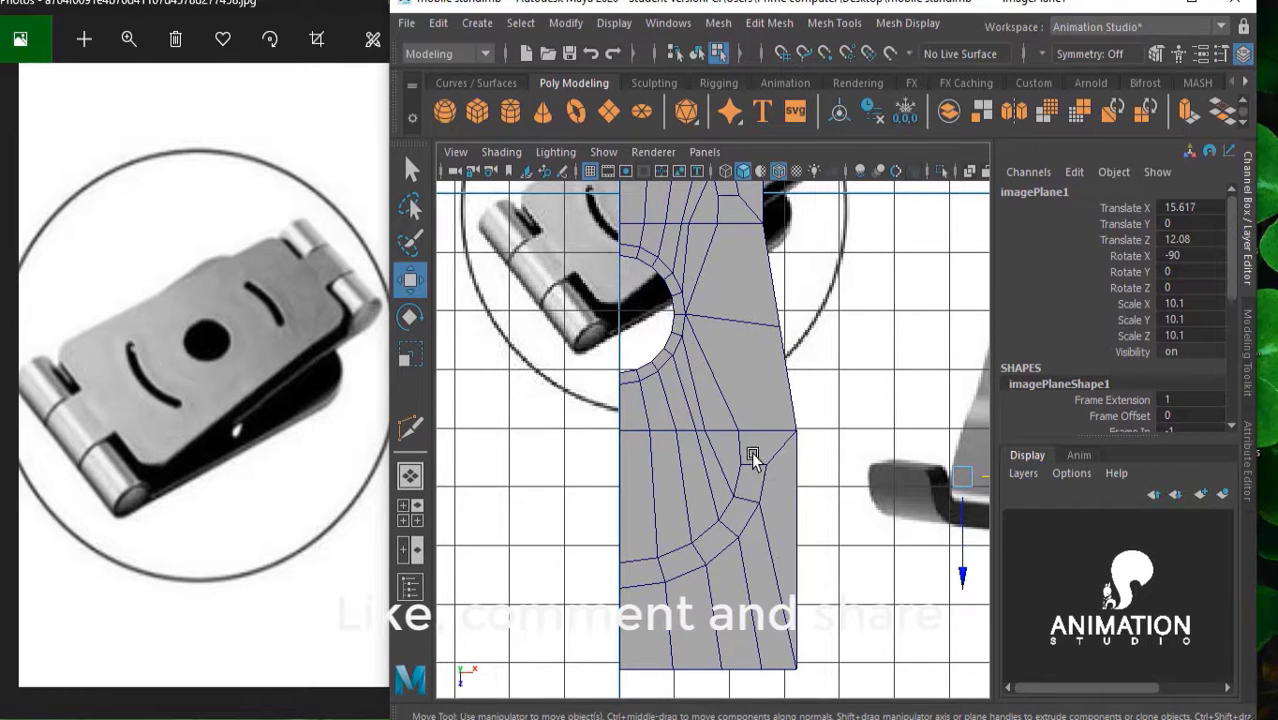
{"action": "mouse_move", "coordinate": [754, 413]}
{"action": "right_mouse_down"}
{"action": "mouse_move", "coordinate": [778, 264]}
{"action": "mouse_move", "coordinate": [825, 118]}
{"action": "right_mouse_up"}
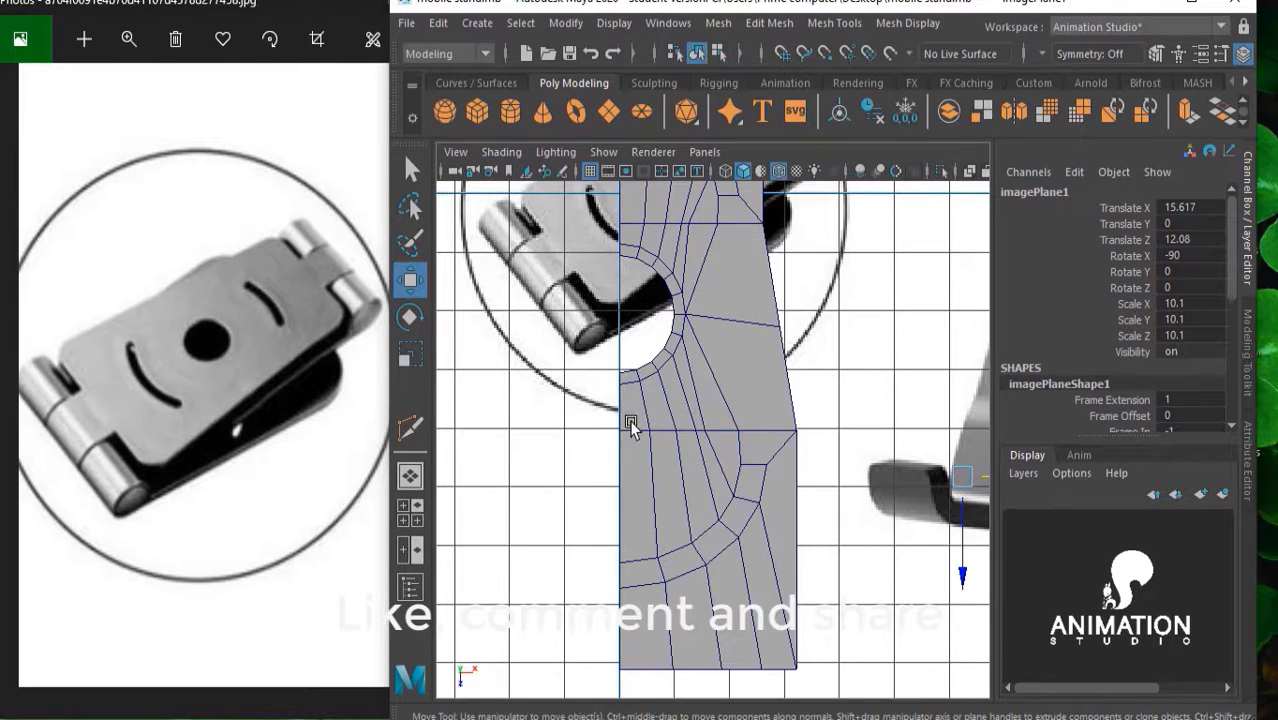
{"action": "left_click", "coordinate": [738, 445]}
{"action": "key", "text": "3"}
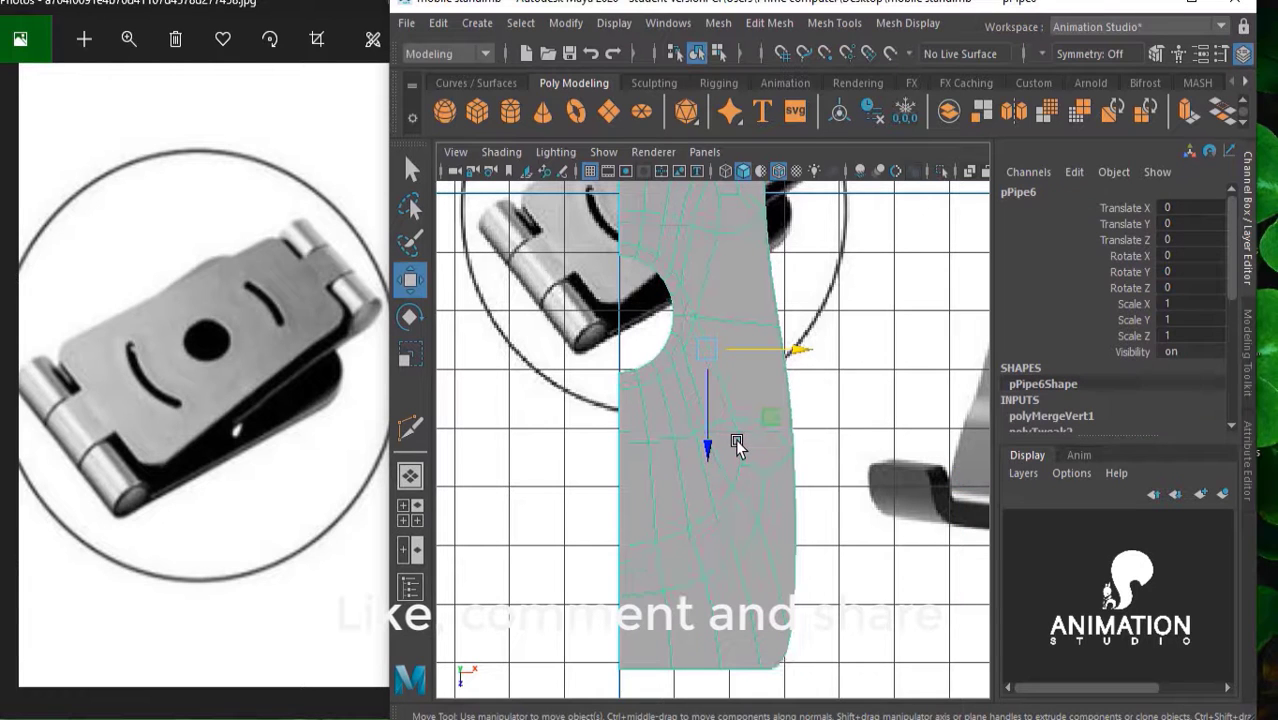
{"action": "key", "text": "1"}
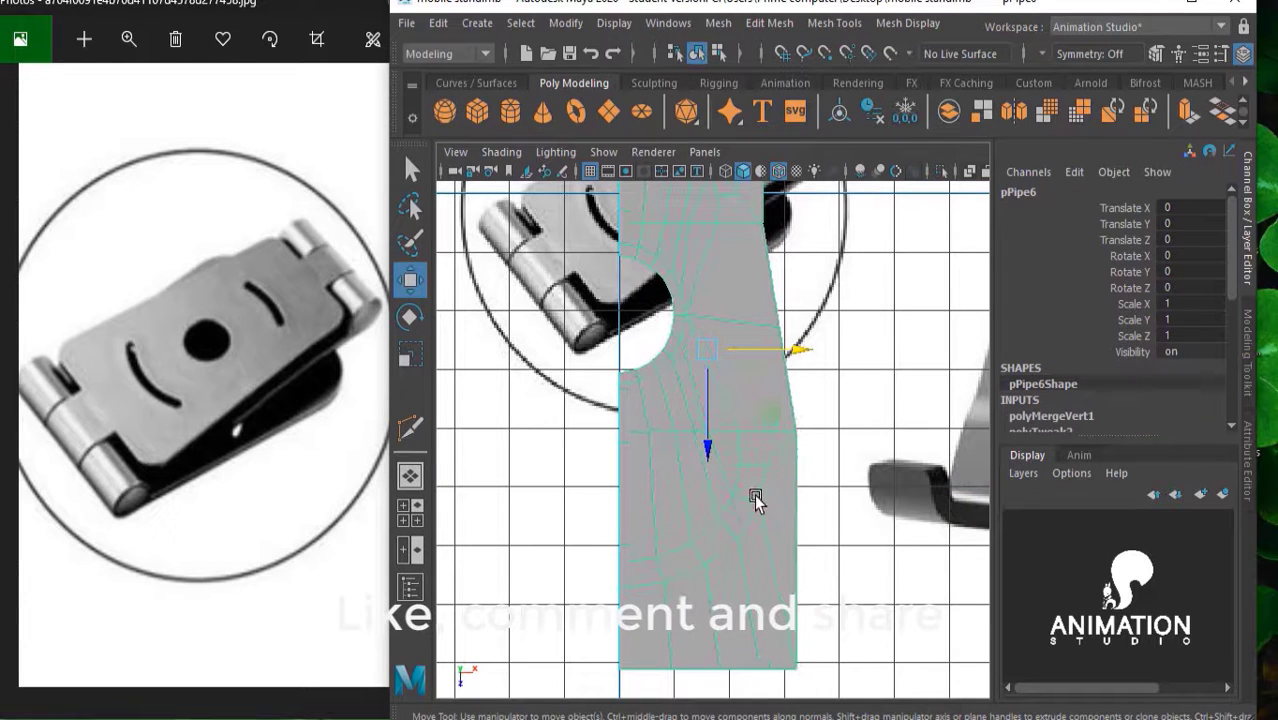
{"action": "scroll", "coordinate": [750, 482], "scroll_direction": "up", "scroll_amount": 2}
{"action": "scroll", "coordinate": [756, 428], "scroll_direction": "up", "scroll_amount": 1}
{"action": "scroll", "coordinate": [773, 422], "scroll_direction": "up", "scroll_amount": 2}
{"action": "scroll", "coordinate": [762, 428], "scroll_direction": "down", "scroll_amount": 3}
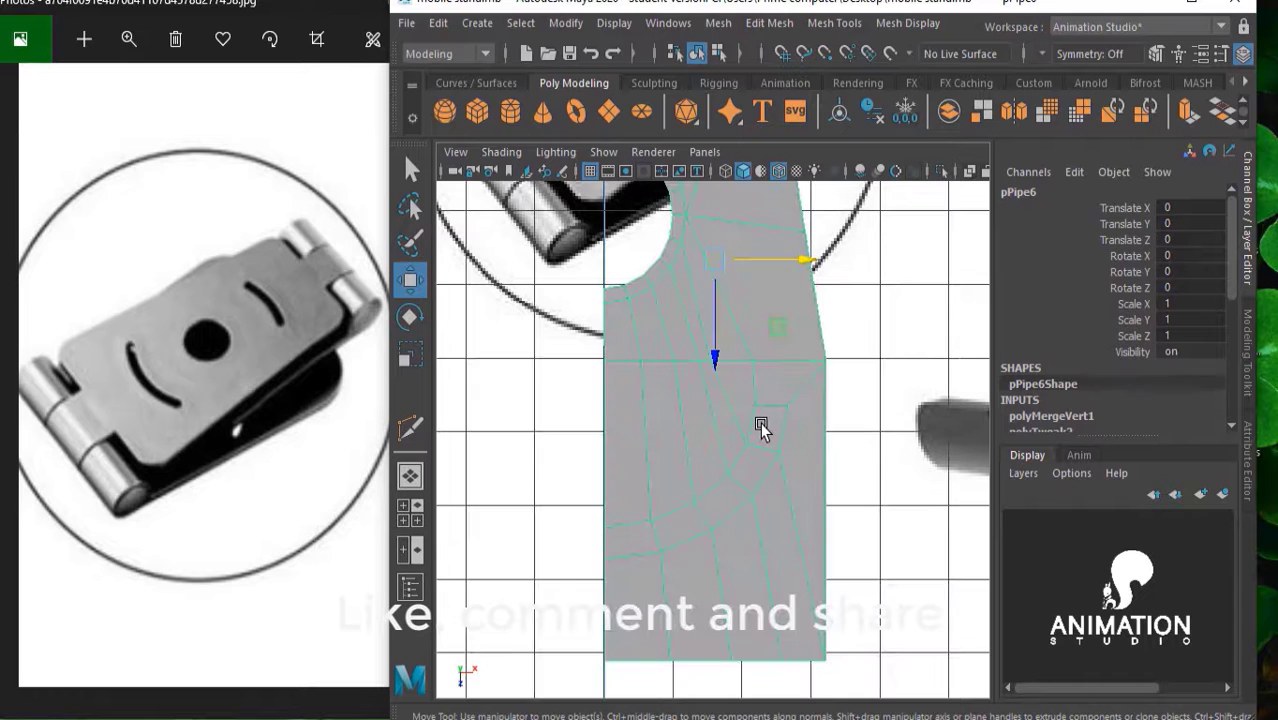
{"action": "scroll", "coordinate": [761, 428], "scroll_direction": "up", "scroll_amount": 1}
{"action": "scroll", "coordinate": [755, 440], "scroll_direction": "down", "scroll_amount": 1}
Delete the strip of faces along the curved slot path below the center hole
{"action": "right_click_drag", "start_coordinate": [748, 452], "coordinate": [748, 196]}
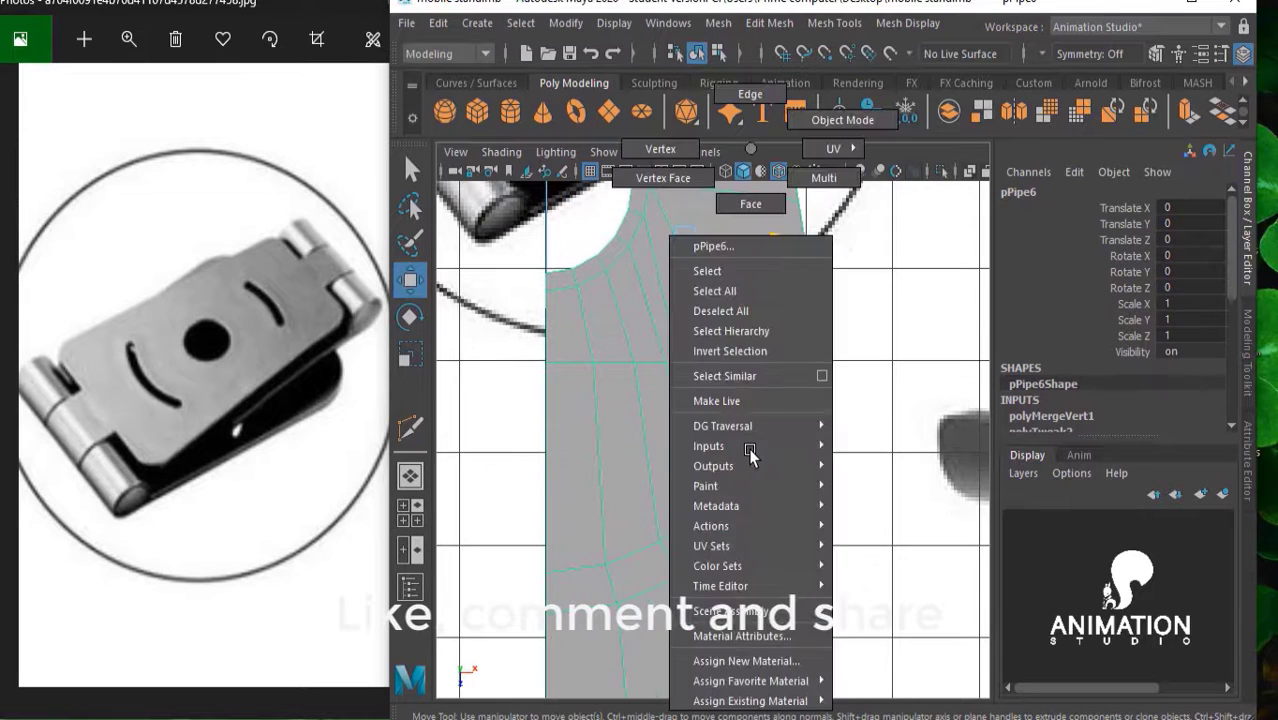
{"action": "left_click", "coordinate": [745, 420]}
{"action": "left_click", "coordinate": [745, 420]}
{"action": "mouse_move", "coordinate": [750, 445]}
{"action": "left_mouse_down", "text": "shift"}
{"action": "mouse_move", "coordinate": [668, 556]}
{"action": "mouse_move", "coordinate": [575, 588]}
{"action": "left_mouse_up", "text": "shift"}
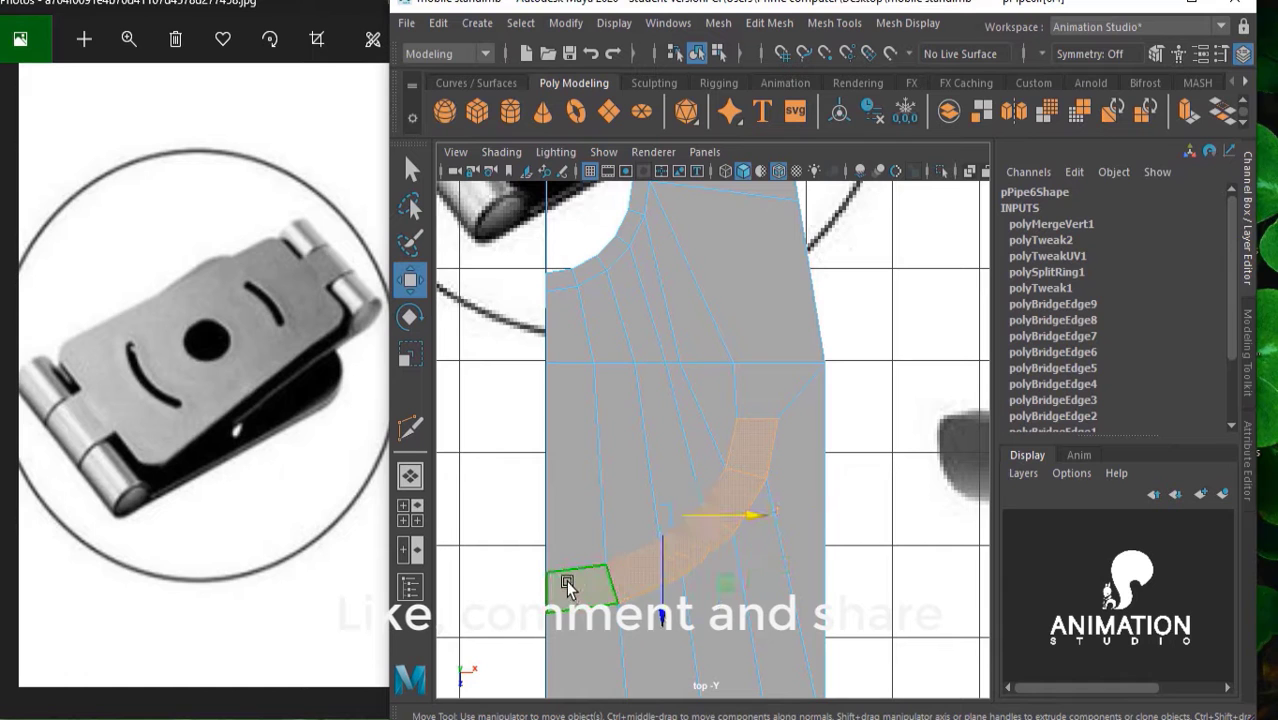
{"action": "key", "text": "Delete"}
{"action": "left_click", "coordinate": [590, 585]}
Delete a small face near the plate's top to open a gap
{"action": "scroll", "coordinate": [713, 337], "scroll_direction": "down", "scroll_amount": 3}
{"action": "scroll", "coordinate": [713, 337], "scroll_direction": "down", "scroll_amount": 2}
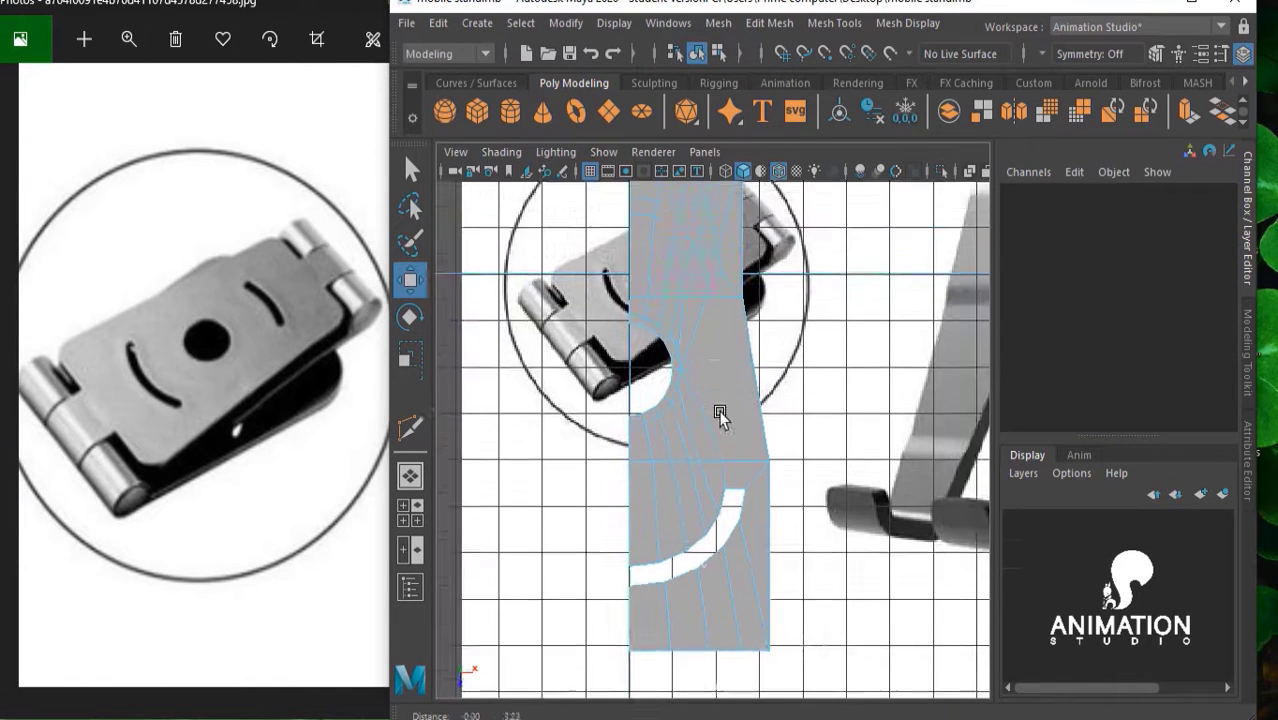
{"action": "left_click", "coordinate": [727, 390]}
{"action": "left_click", "coordinate": [727, 390]}
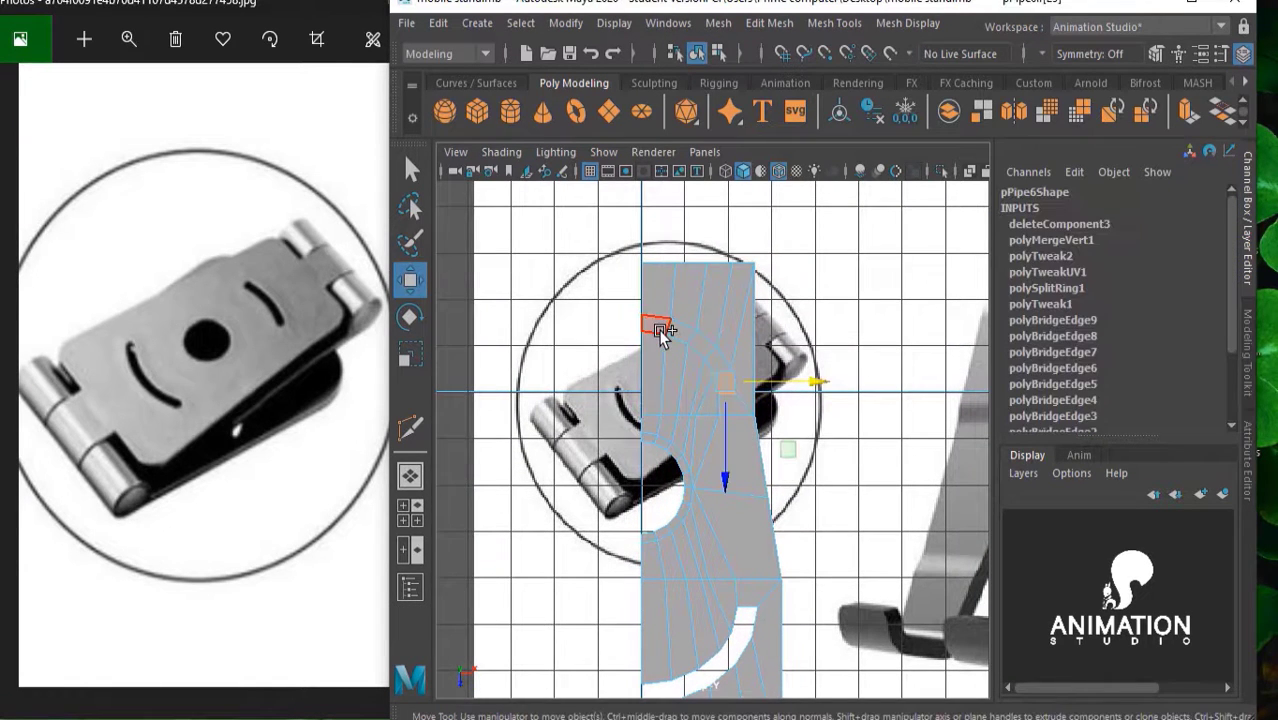
{"action": "key", "text": "Delete"}
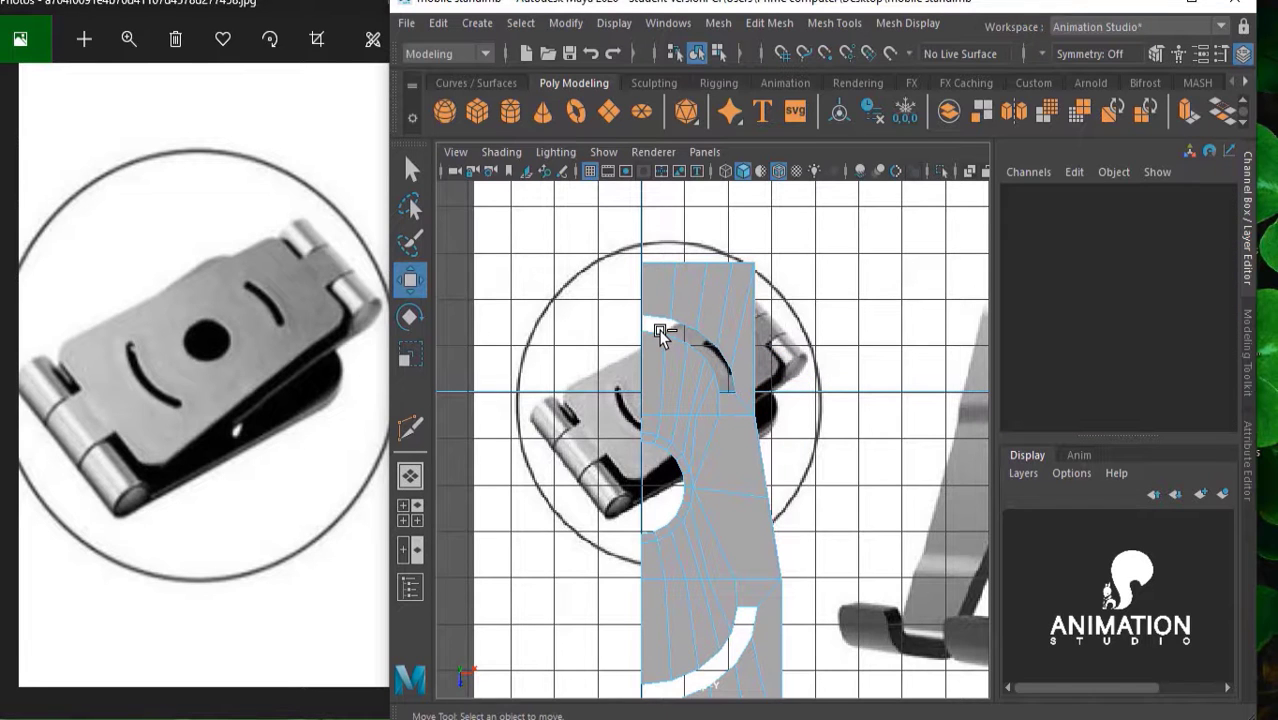
Switch the plate back to object selection mode
{"action": "scroll", "coordinate": [660, 335], "scroll_direction": "up", "scroll_amount": 3}
{"action": "scroll", "coordinate": [690, 322], "scroll_direction": "down", "scroll_amount": 1}
{"action": "left_click", "coordinate": [719, 425]}
{"action": "right_click", "coordinate": [719, 428]}
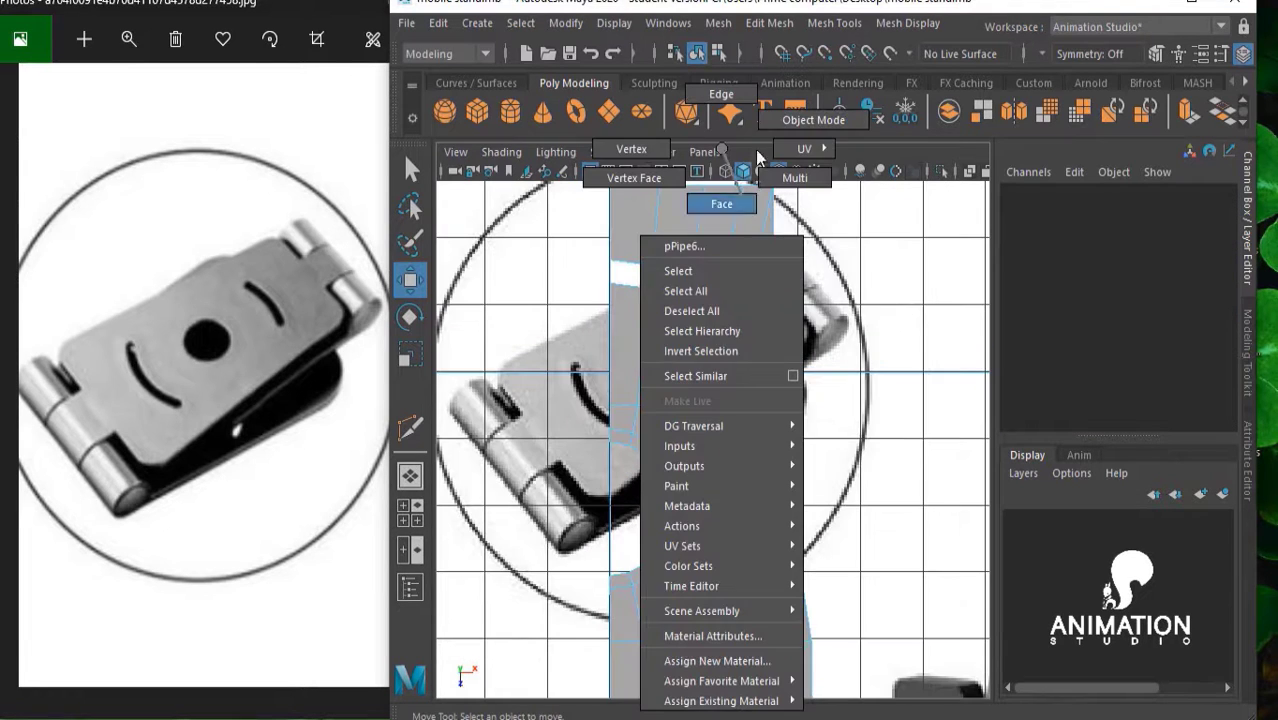
{"action": "left_click", "coordinate": [770, 125]}
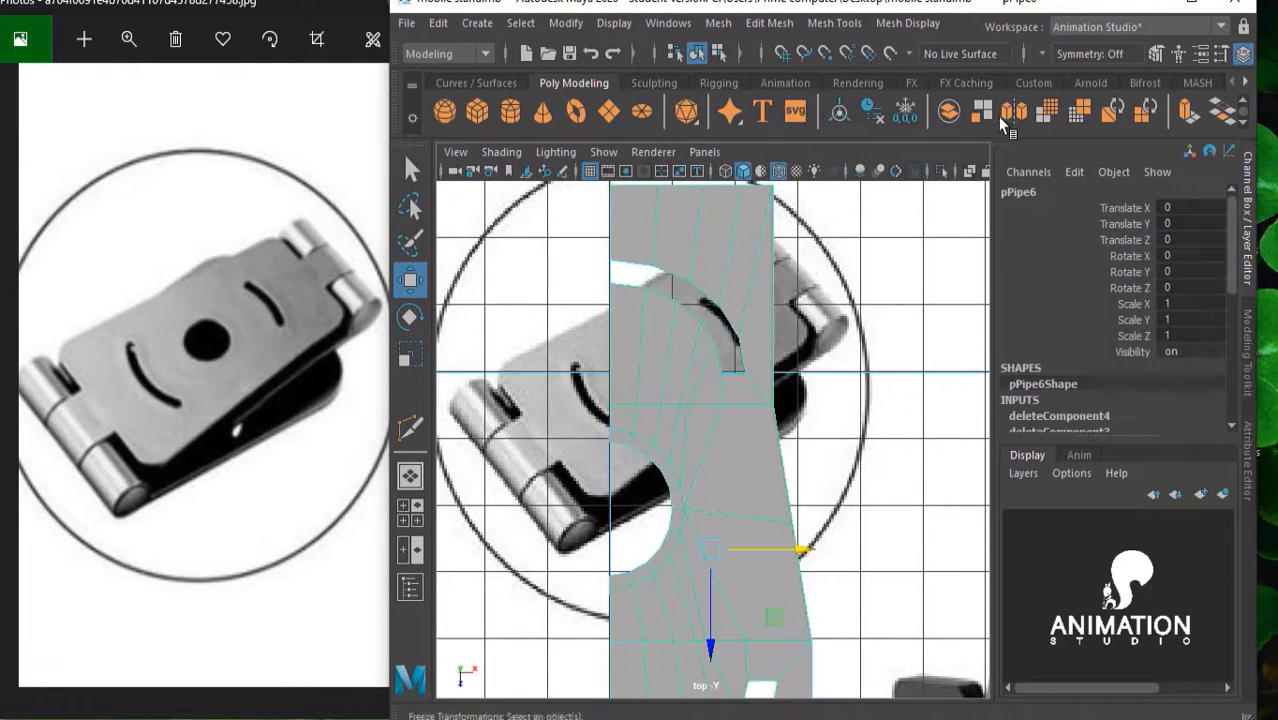
{"action": "left_click", "coordinate": [765, 23]}
{"action": "left_click", "coordinate": [828, 23]}
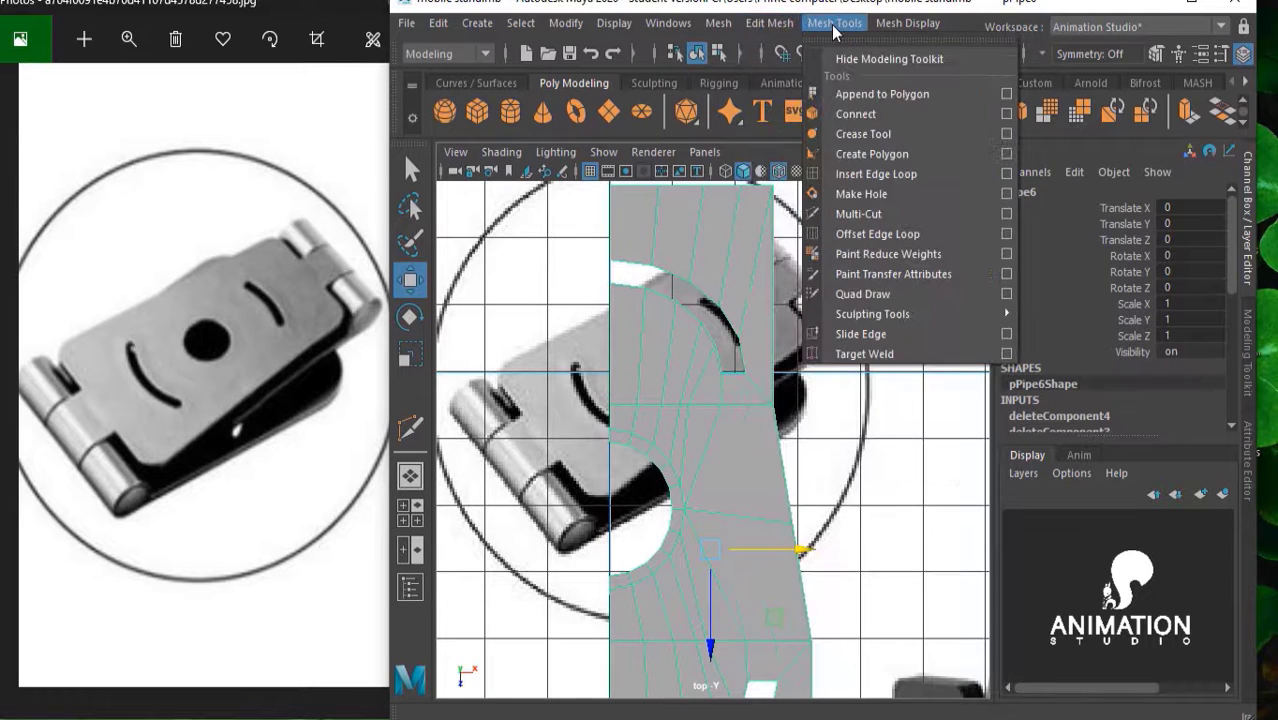
Multi-Cut a line from the plate's upper edge down to a vertex near the outline
{"action": "left_click", "coordinate": [876, 214]}
{"action": "middle_click_drag", "start_coordinate": [725, 394], "coordinate": [737, 303], "text": "alt"}
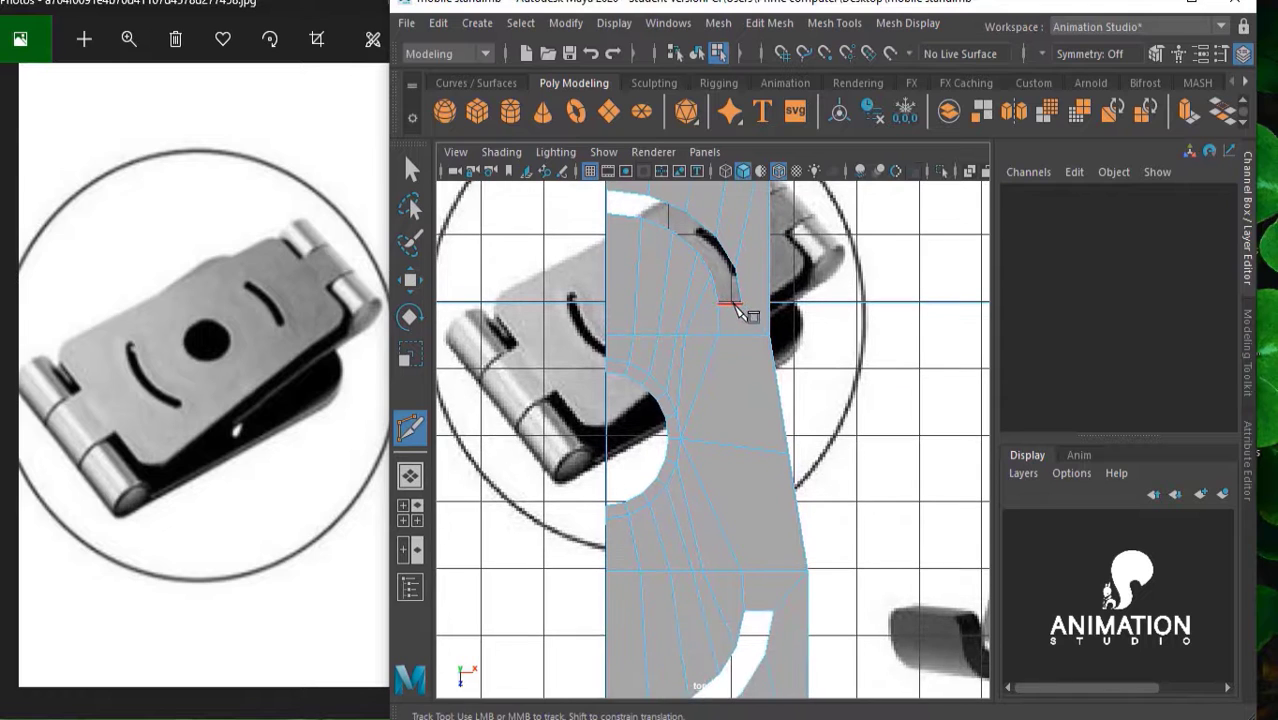
{"action": "scroll", "coordinate": [750, 328], "scroll_direction": "up", "scroll_amount": 2}
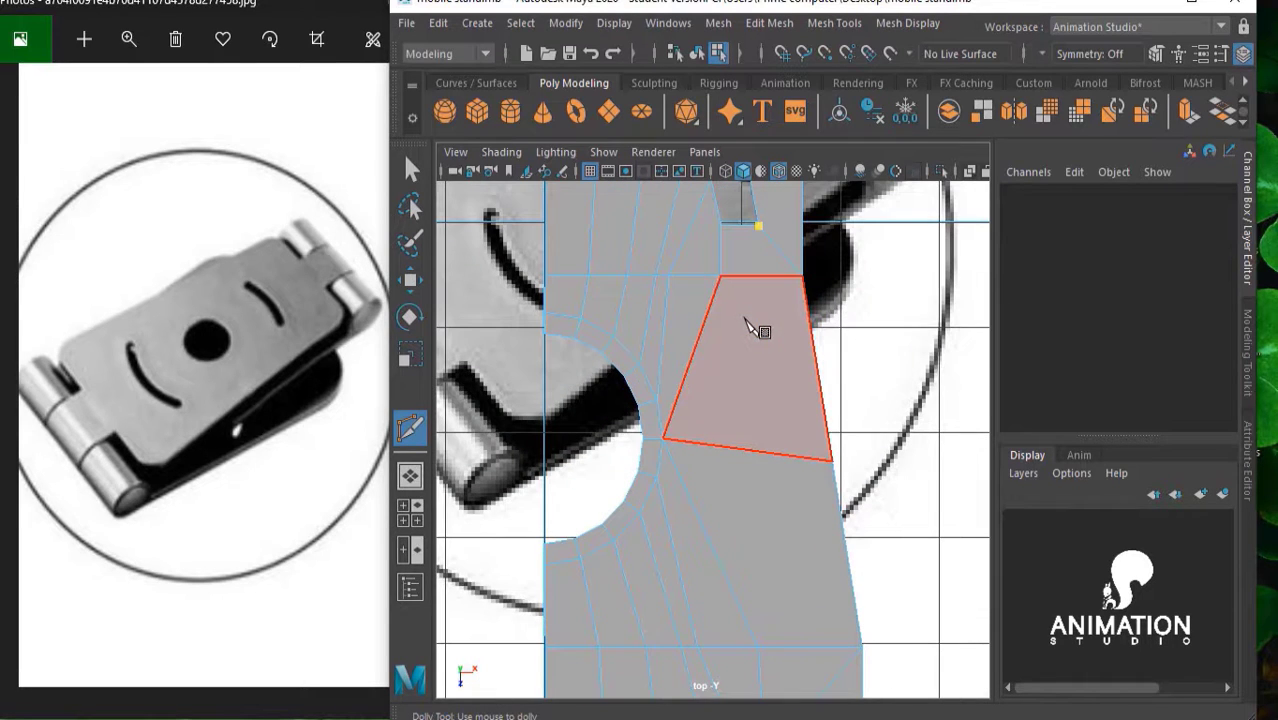
{"action": "left_click", "coordinate": [590, 171]}
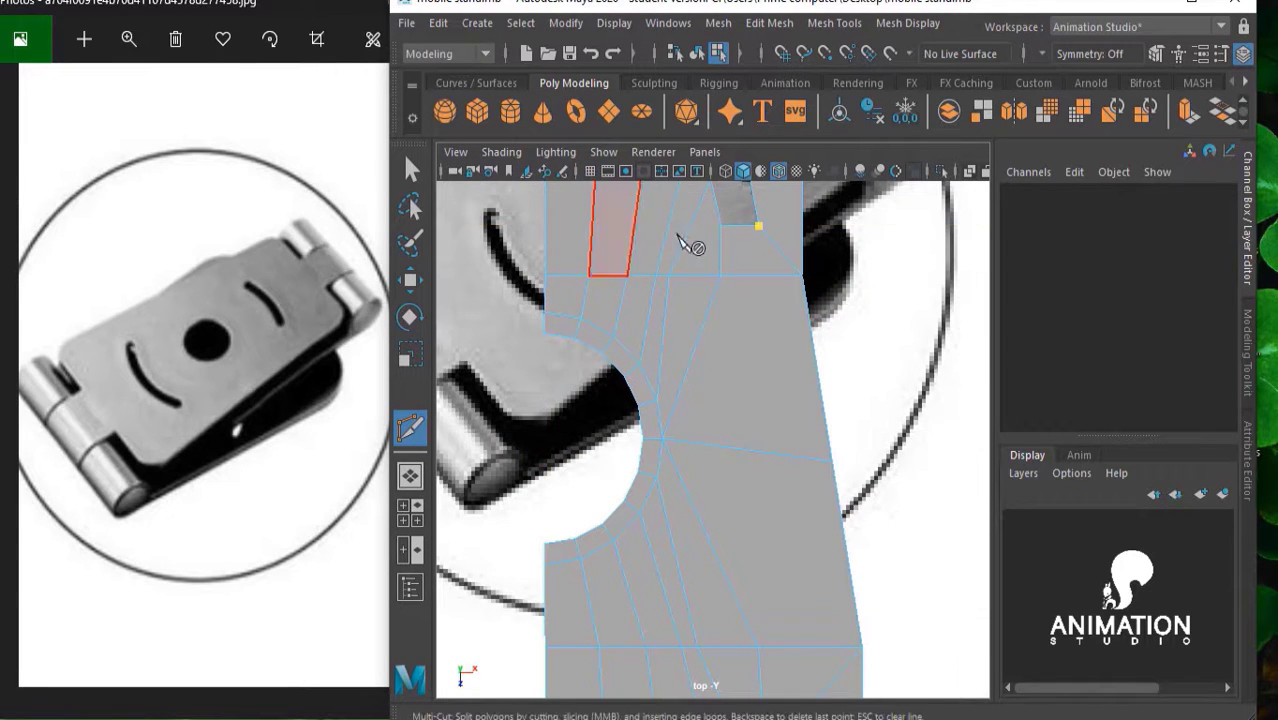
{"action": "left_click", "coordinate": [777, 276]}
{"action": "scroll", "coordinate": [760, 365], "scroll_direction": "down", "scroll_amount": 2}
{"action": "middle_click_drag", "start_coordinate": [753, 363], "coordinate": [736, 285], "text": "alt"}
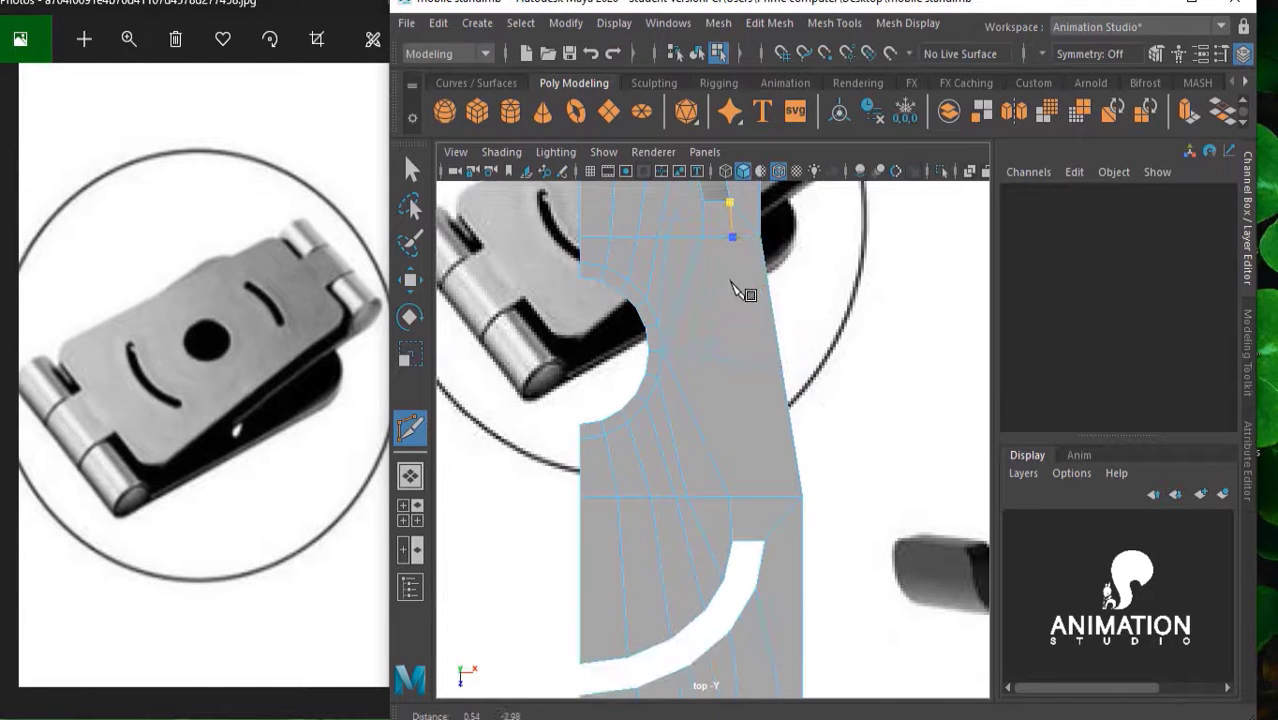
{"action": "left_click", "coordinate": [749, 362]}
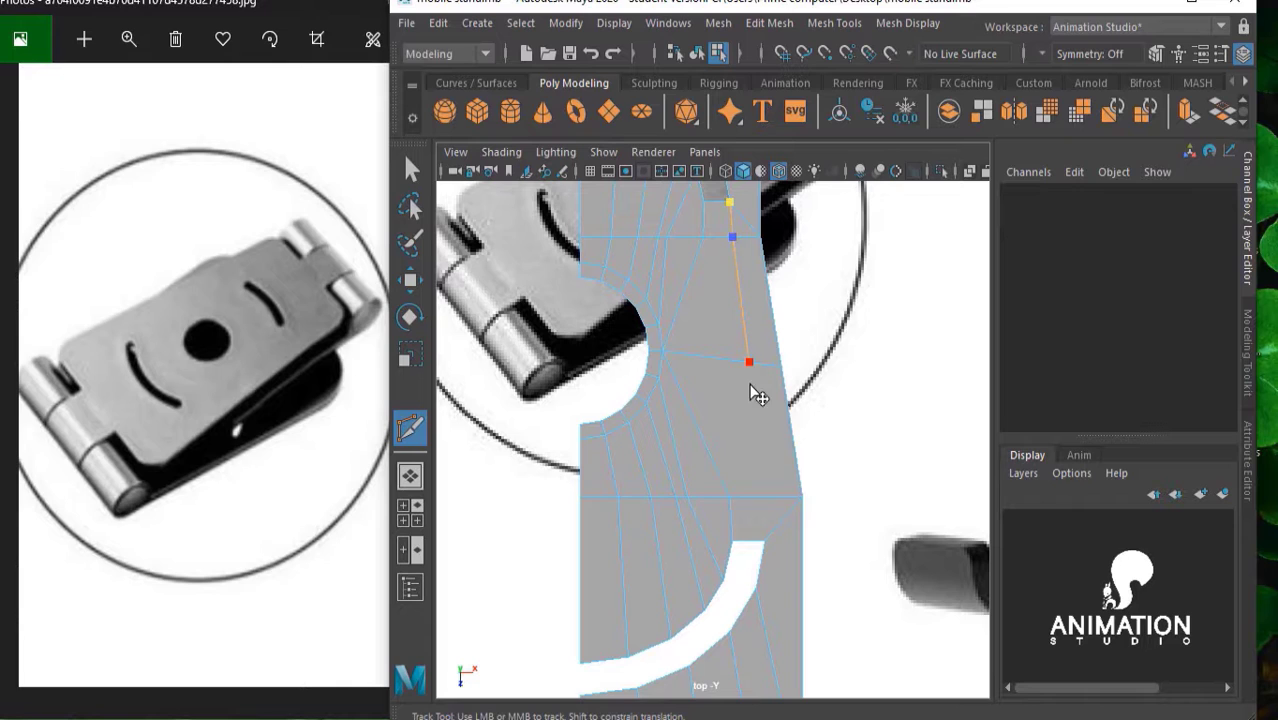
{"action": "left_click", "coordinate": [766, 496]}
{"action": "left_click", "coordinate": [765, 541]}
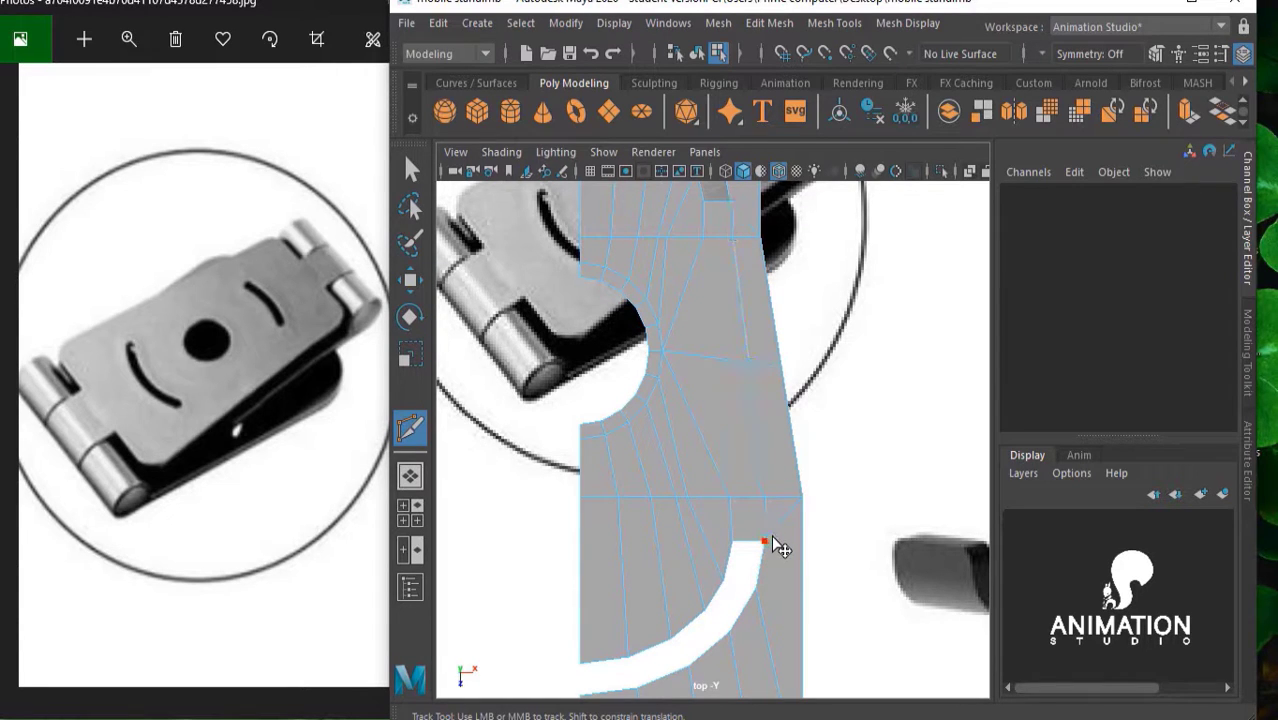
Cut edges from a hole vertex through the upper edge down to the slot's corner
{"action": "left_click", "coordinate": [662, 350]}
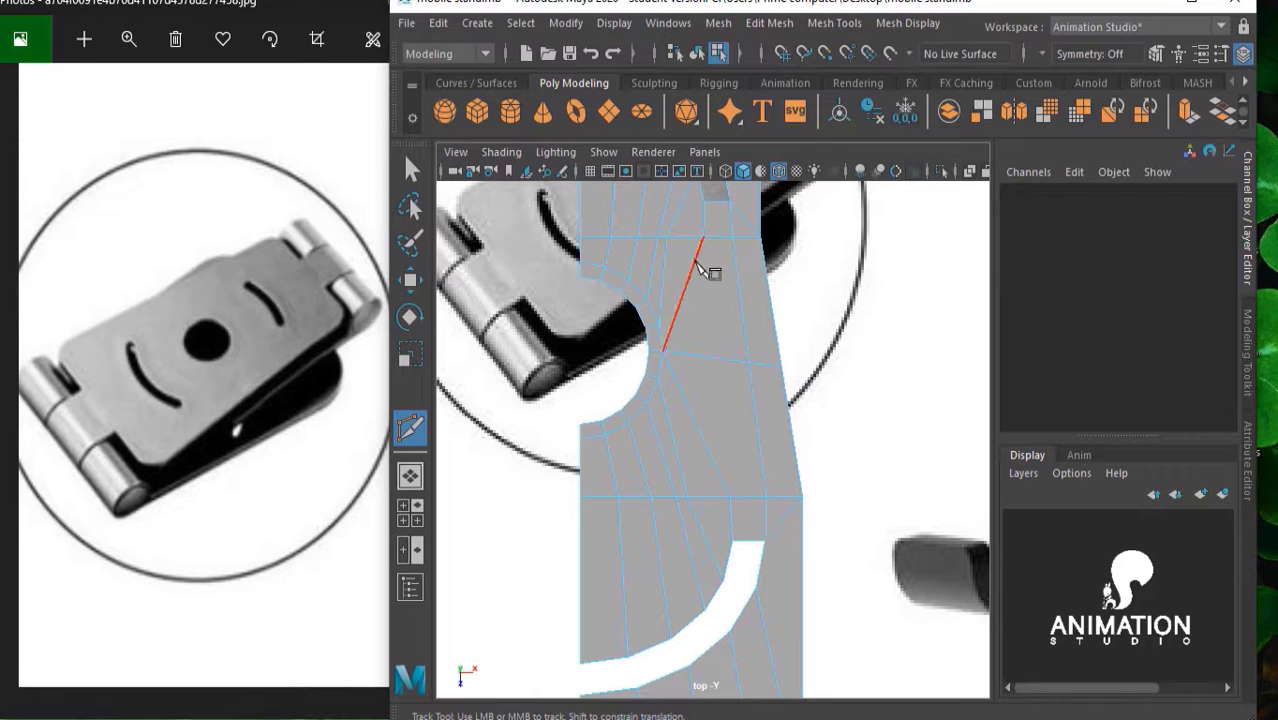
{"action": "left_click", "coordinate": [702, 238]}
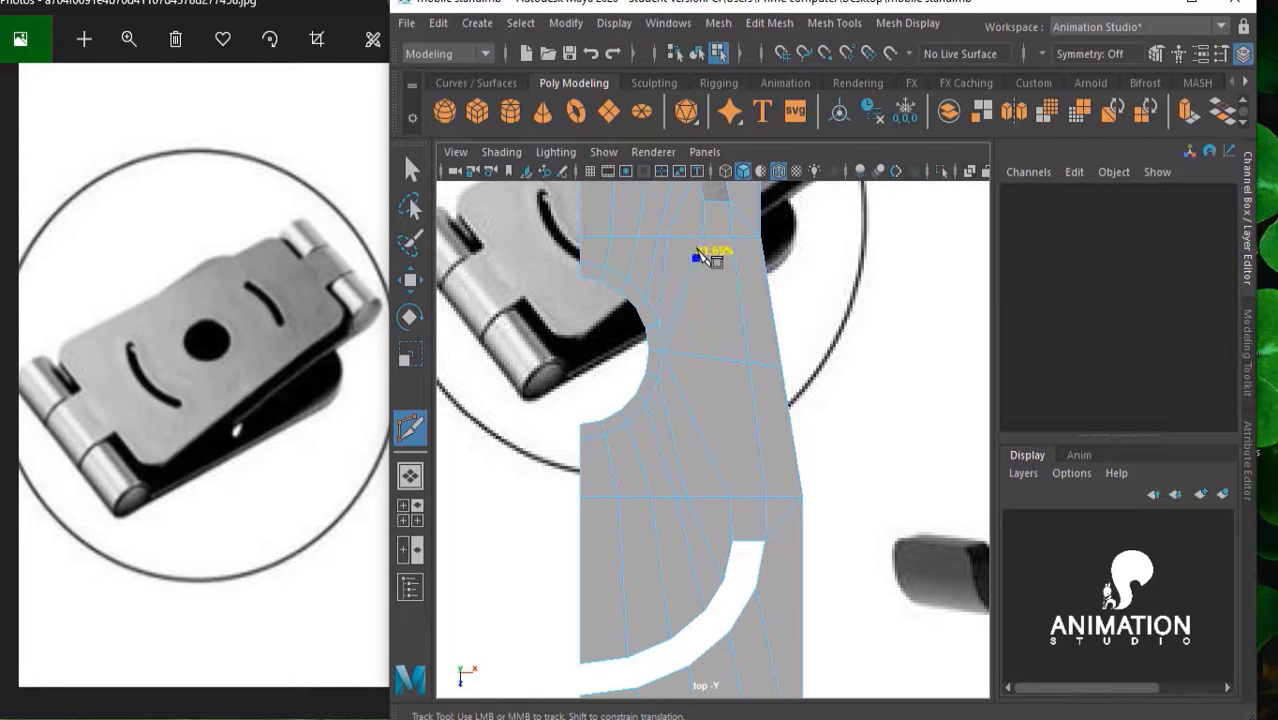
{"action": "left_click", "coordinate": [711, 358]}
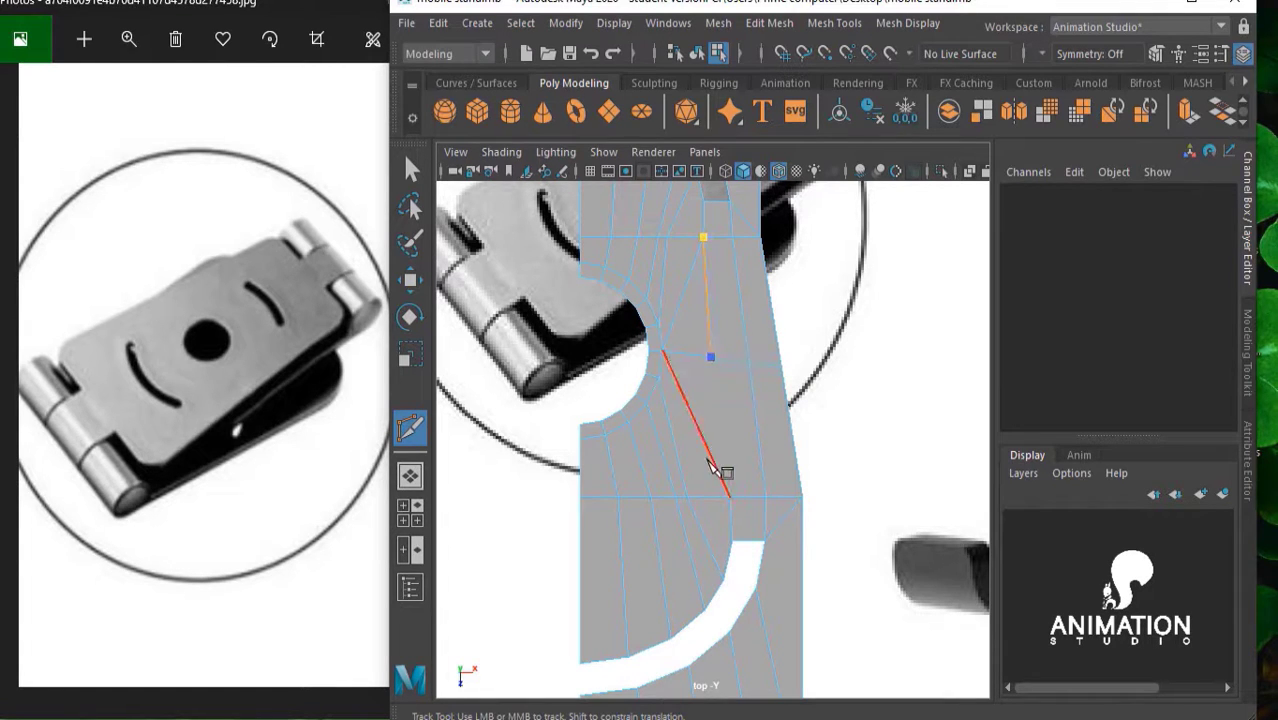
{"action": "left_click", "coordinate": [729, 497]}
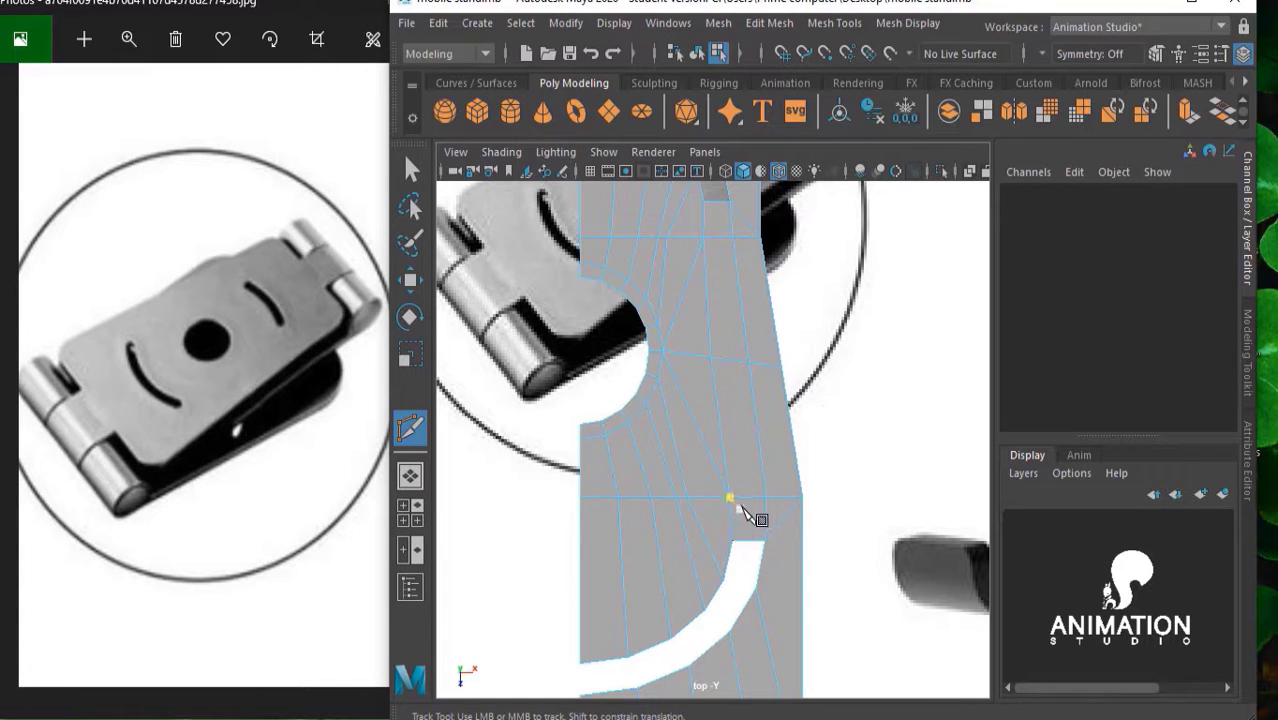
{"action": "scroll", "coordinate": [778, 540], "scroll_direction": "up", "scroll_amount": 3}
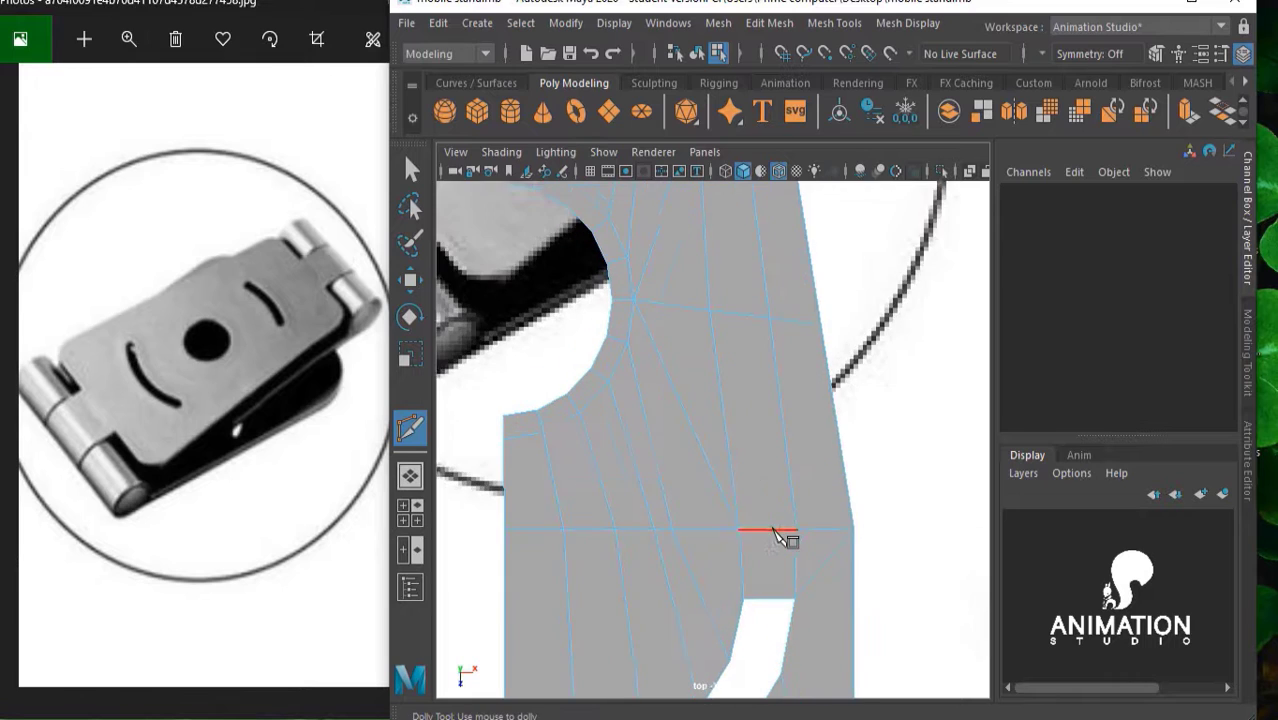
{"action": "scroll", "coordinate": [784, 533], "scroll_direction": "down", "scroll_amount": 1}
{"action": "left_click", "coordinate": [722, 500]}
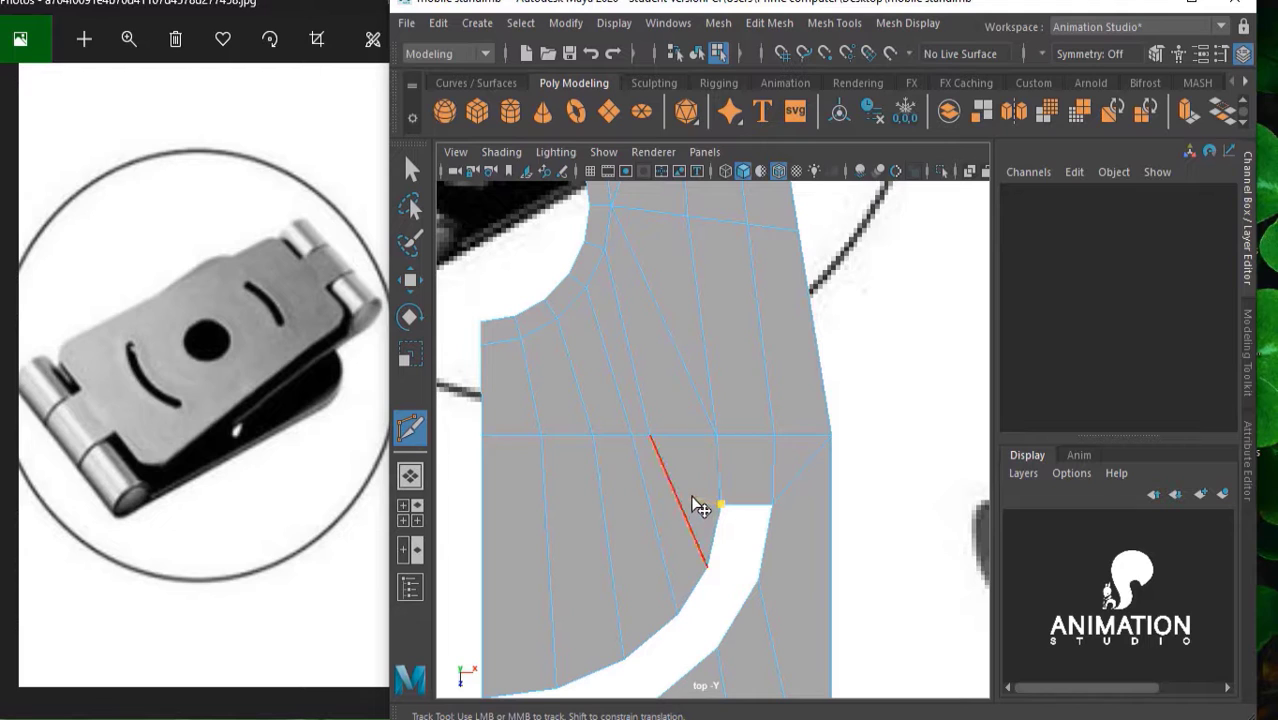
{"action": "left_click", "coordinate": [775, 502]}
Delete the unwanted diagonal edge beside the slot corner
{"action": "key", "text": "w"}
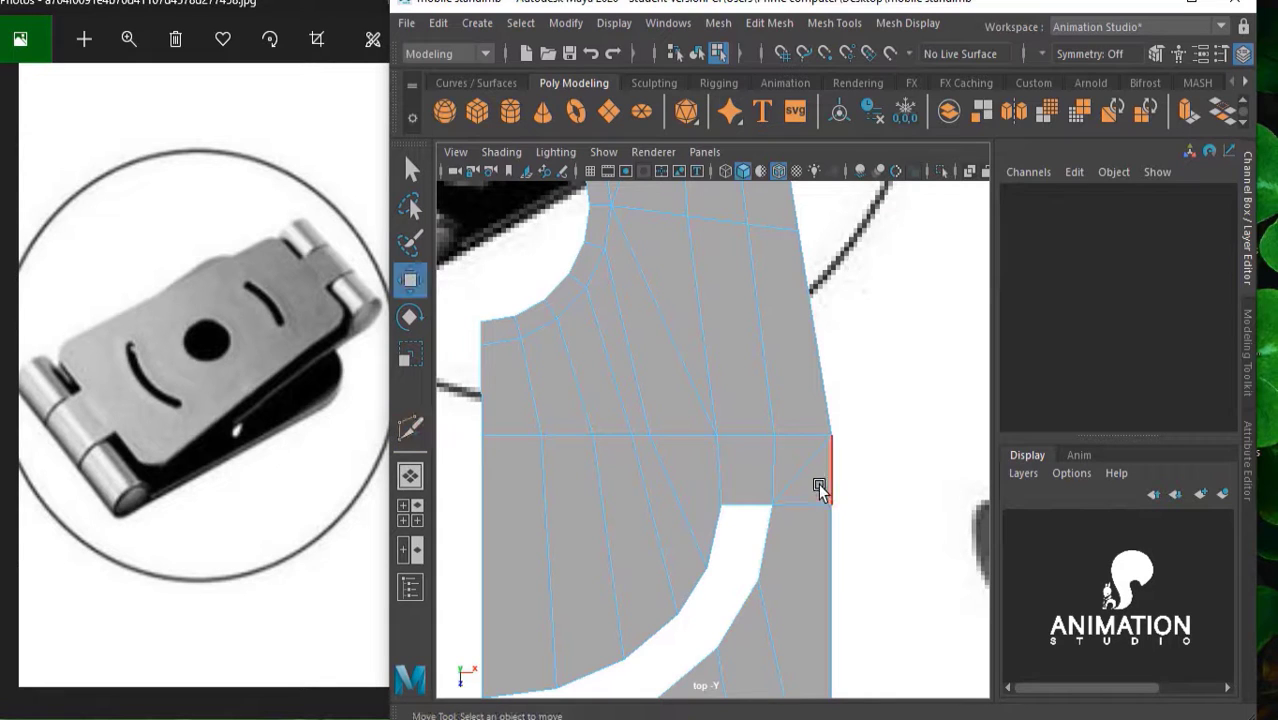
{"action": "left_click", "coordinate": [806, 461]}
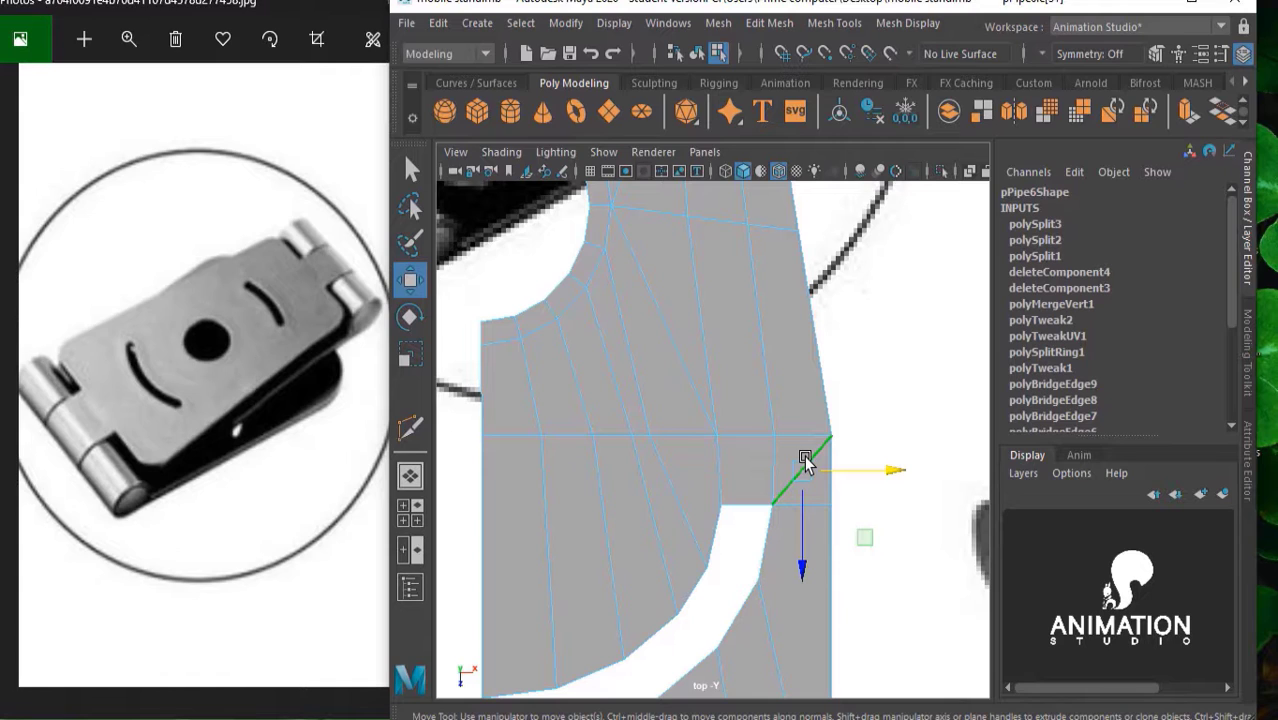
{"action": "key", "text": "Delete"}
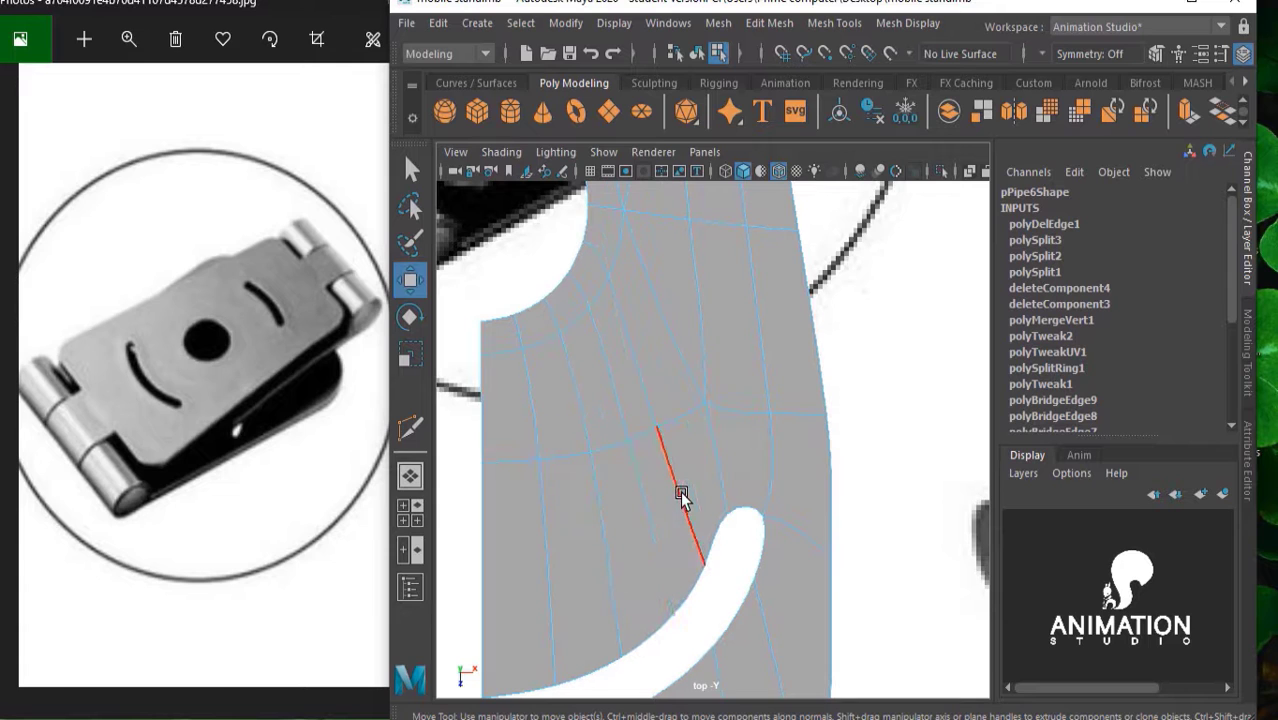
{"action": "scroll", "coordinate": [690, 365], "scroll_direction": "down", "scroll_amount": 3}
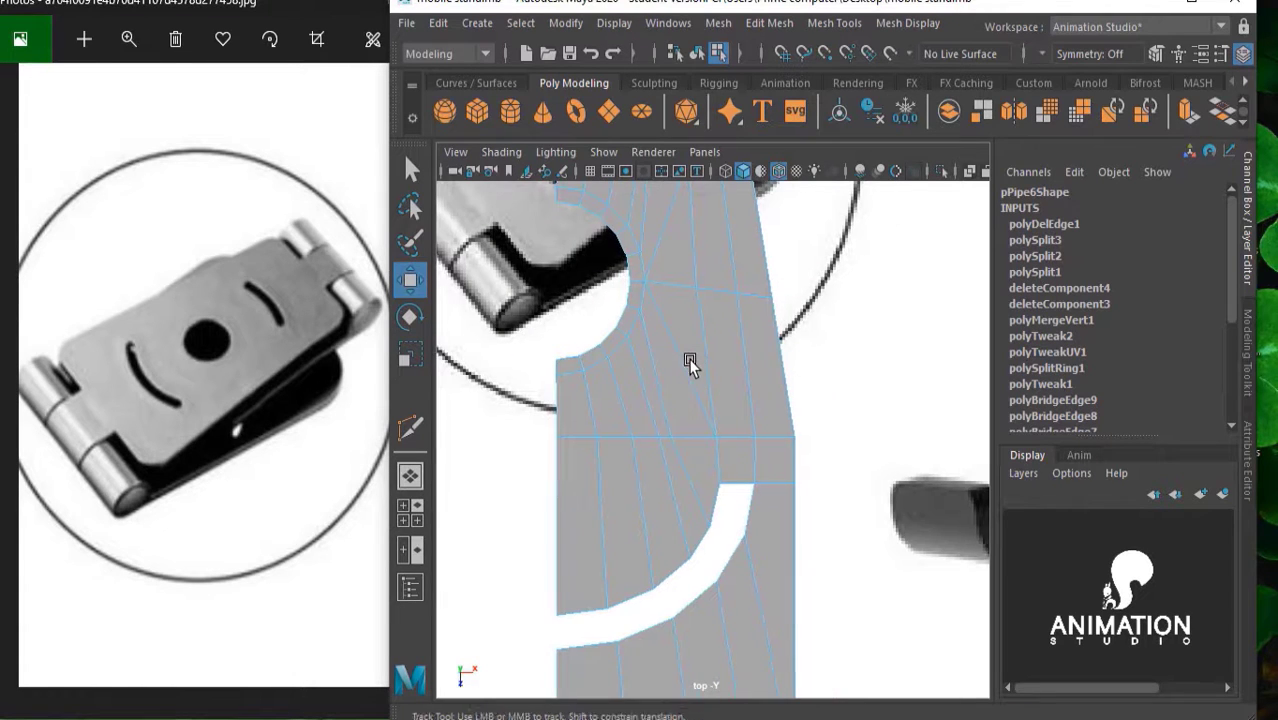
{"action": "scroll", "coordinate": [705, 405], "scroll_direction": "down", "scroll_amount": 1}
{"action": "scroll", "coordinate": [708, 410], "scroll_direction": "up", "scroll_amount": 2}
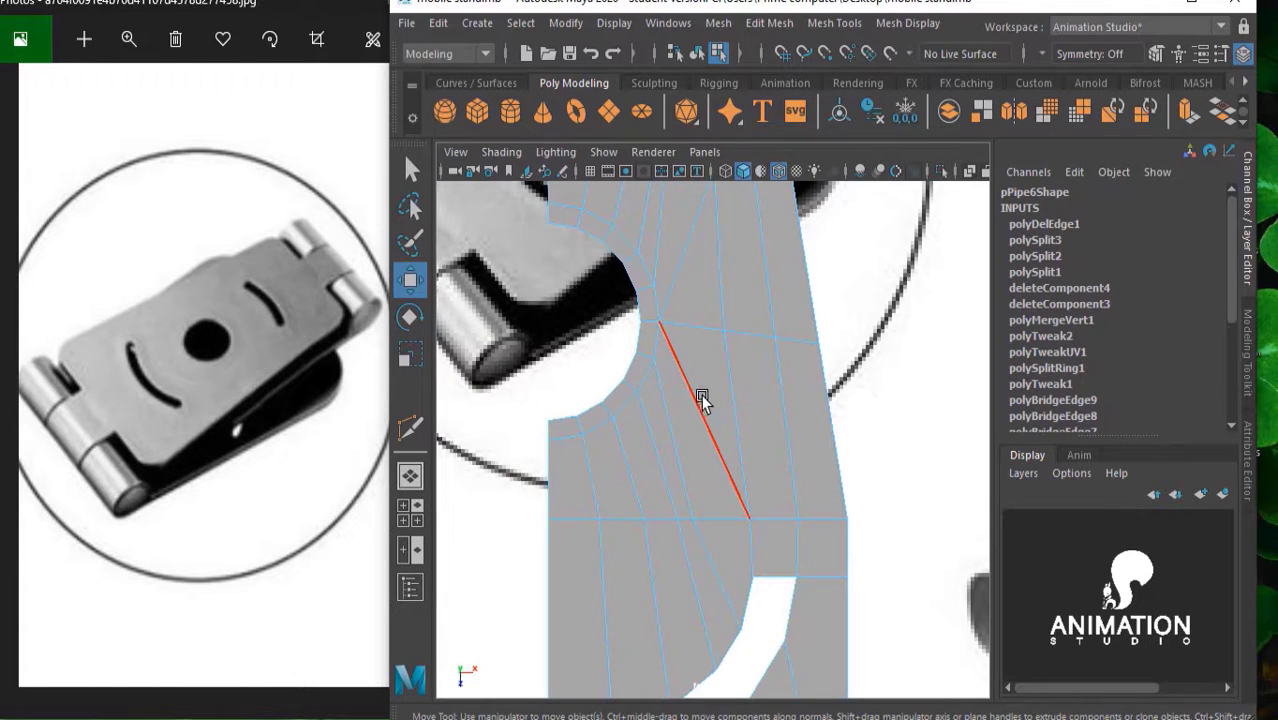
{"action": "middle_click_drag", "start_coordinate": [713, 365], "coordinate": [685, 430], "text": "alt"}
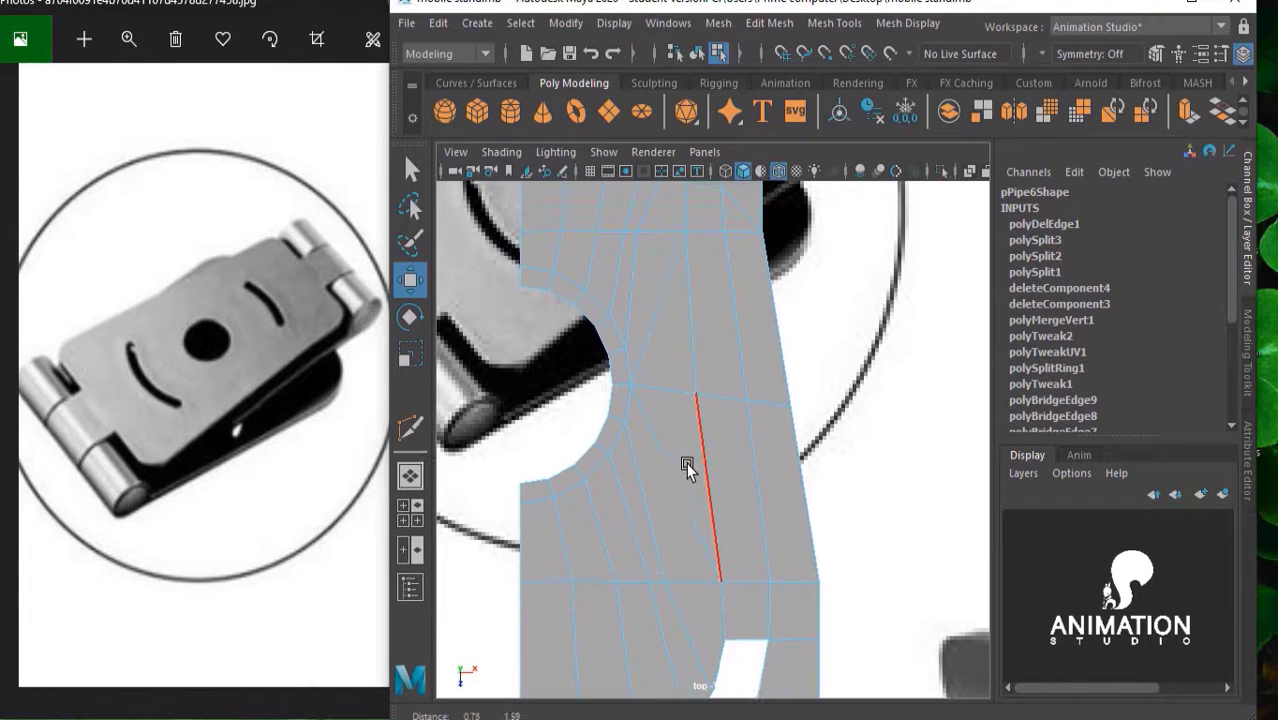
Nudge the plate's right-edge vertex up and left onto the reference outline
{"action": "right_click_drag", "start_coordinate": [690, 405], "coordinate": [690, 205]}
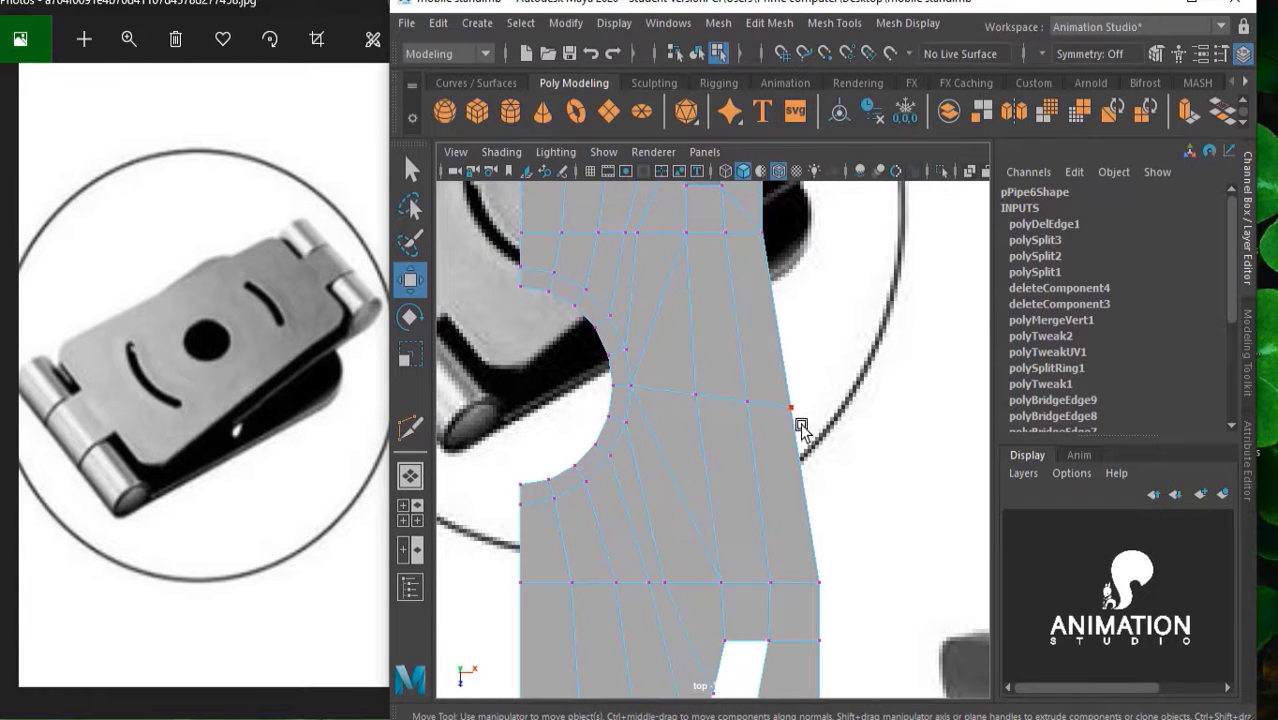
{"action": "left_click", "coordinate": [743, 404]}
{"action": "key", "text": "r"}
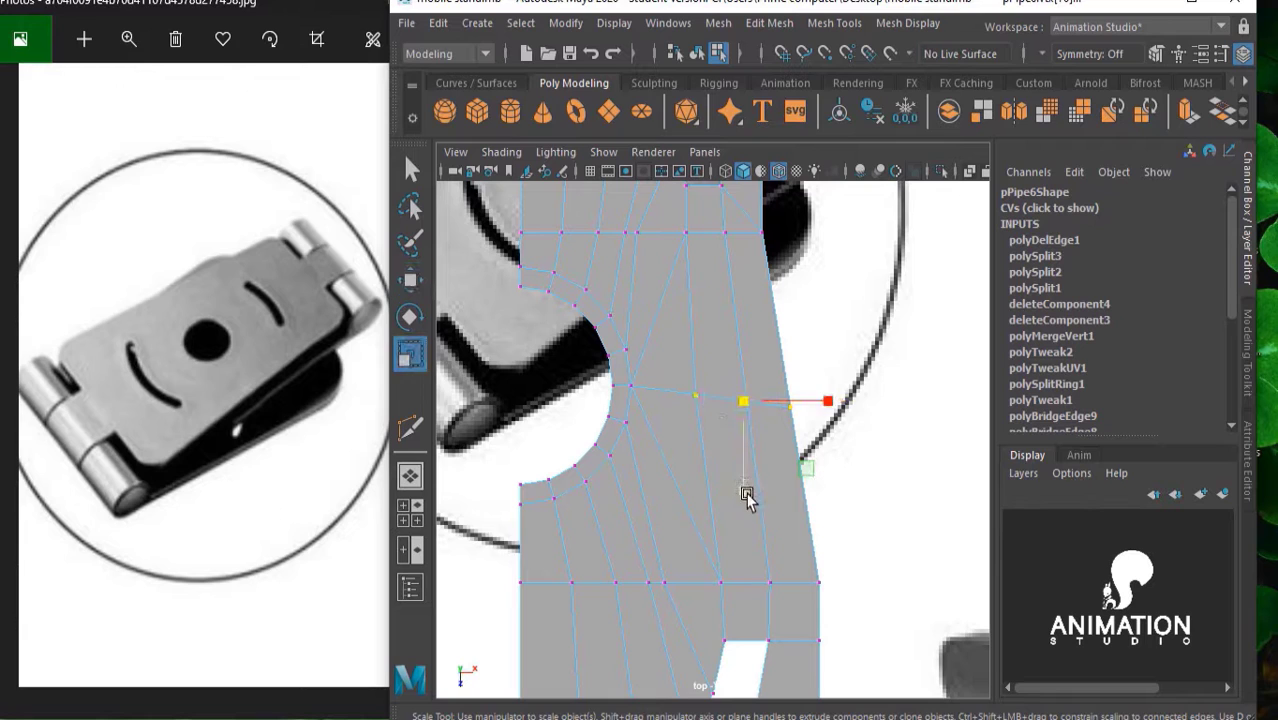
{"action": "left_click_drag", "start_coordinate": [745, 499], "coordinate": [746, 495]}
{"action": "key", "text": "w"}
{"action": "left_click_drag", "start_coordinate": [750, 414], "coordinate": [740, 441]}
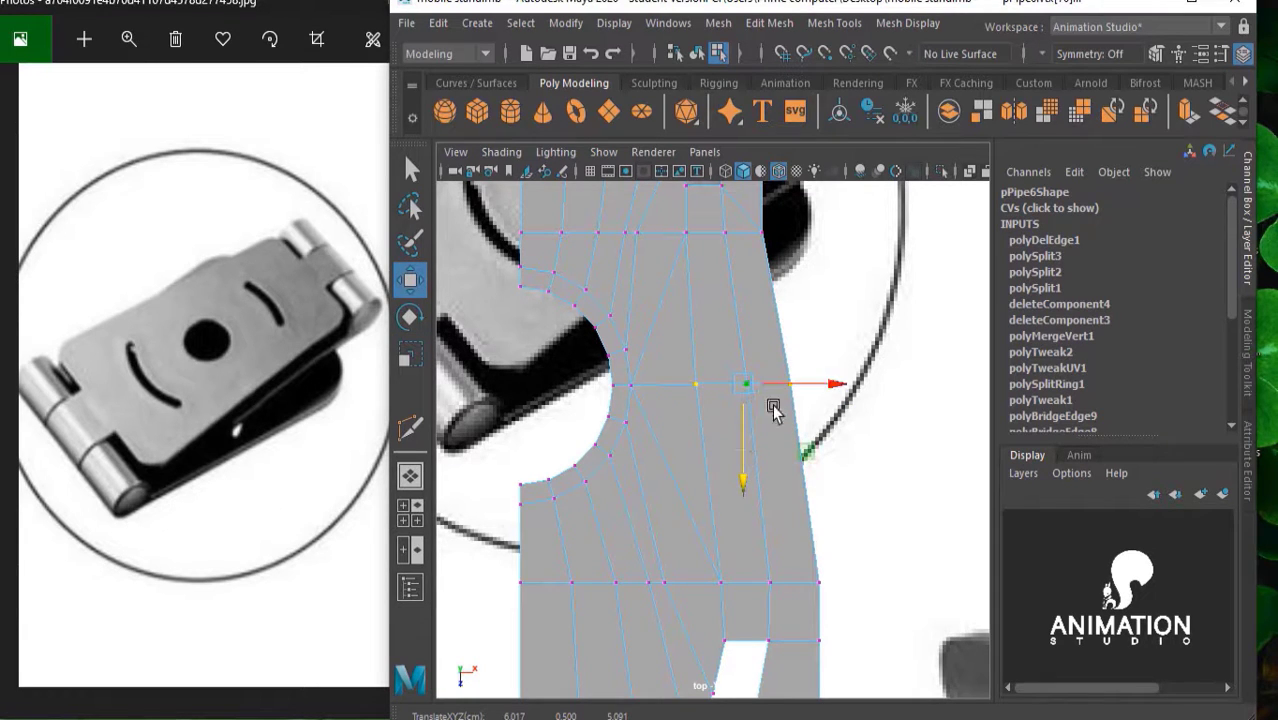
{"action": "left_click_drag", "start_coordinate": [828, 384], "coordinate": [820, 388]}
{"action": "right_click_drag", "start_coordinate": [653, 150], "coordinate": [748, 120]}
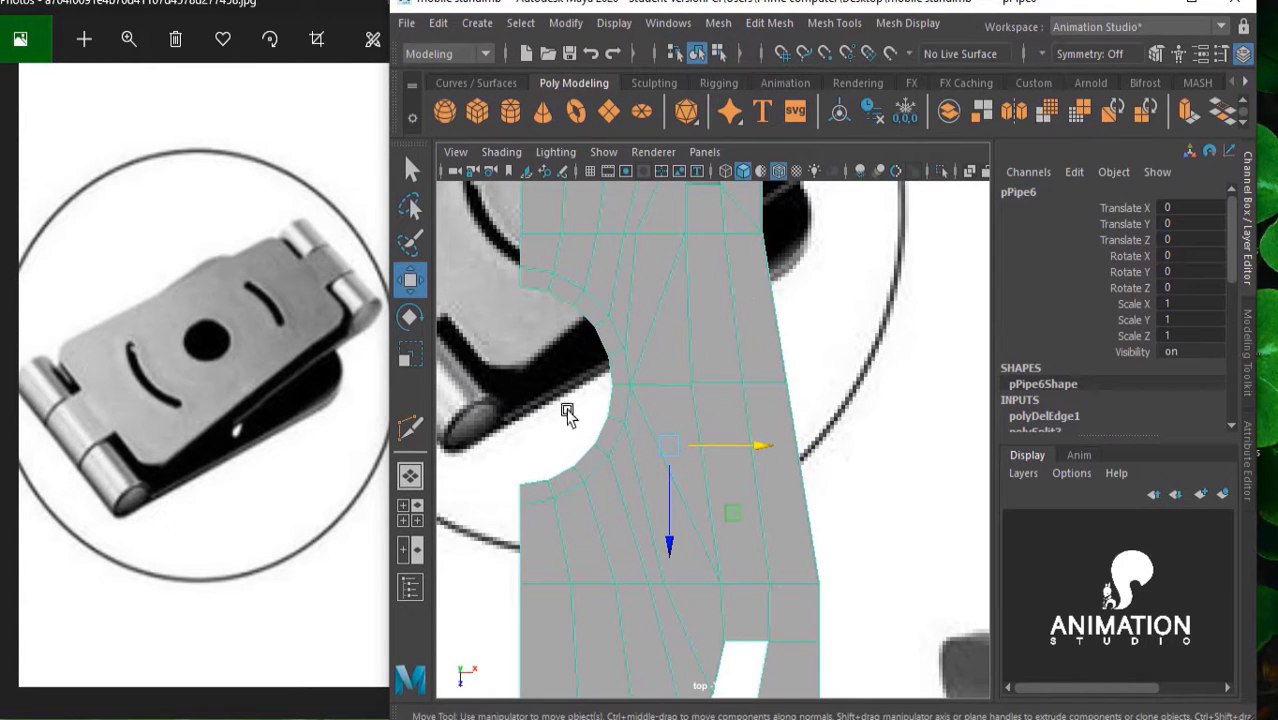
{"action": "left_click", "coordinate": [410, 428]}
{"action": "scroll", "coordinate": [650, 430], "scroll_direction": "up", "scroll_amount": 2}
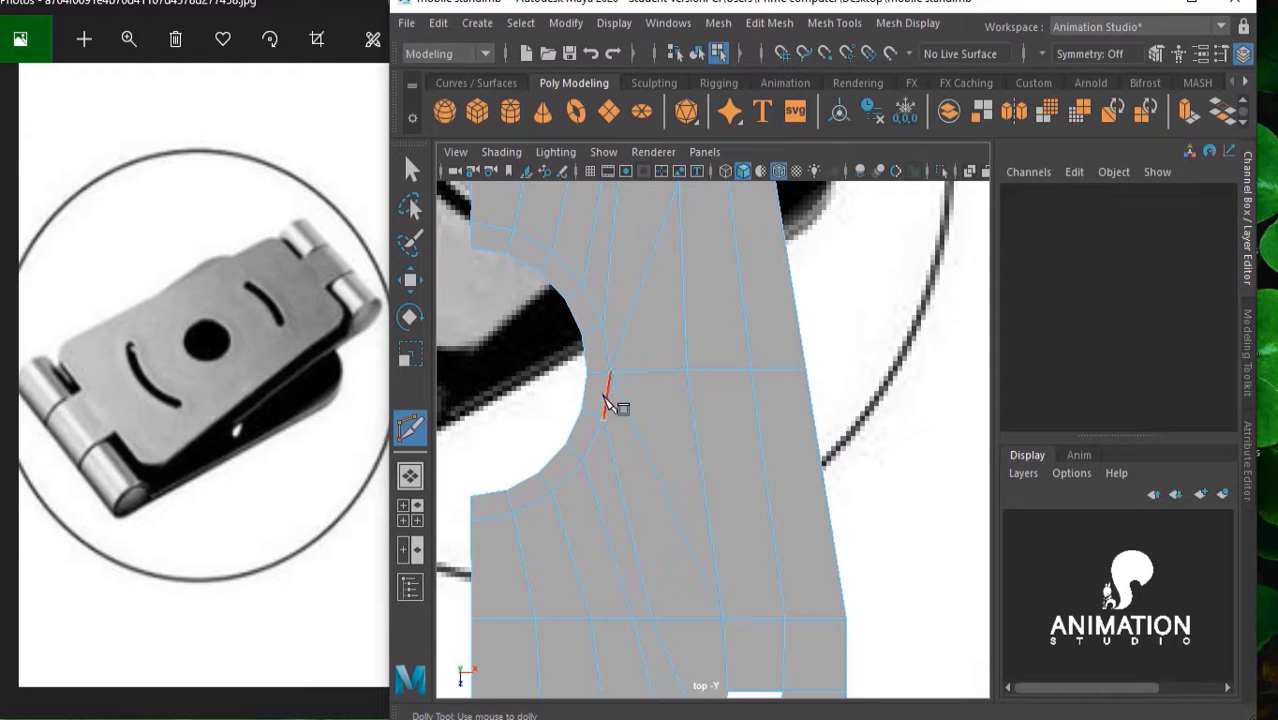
Cut two edges running from beside the hole to the plate's right edge
{"action": "left_click", "coordinate": [603, 418]}
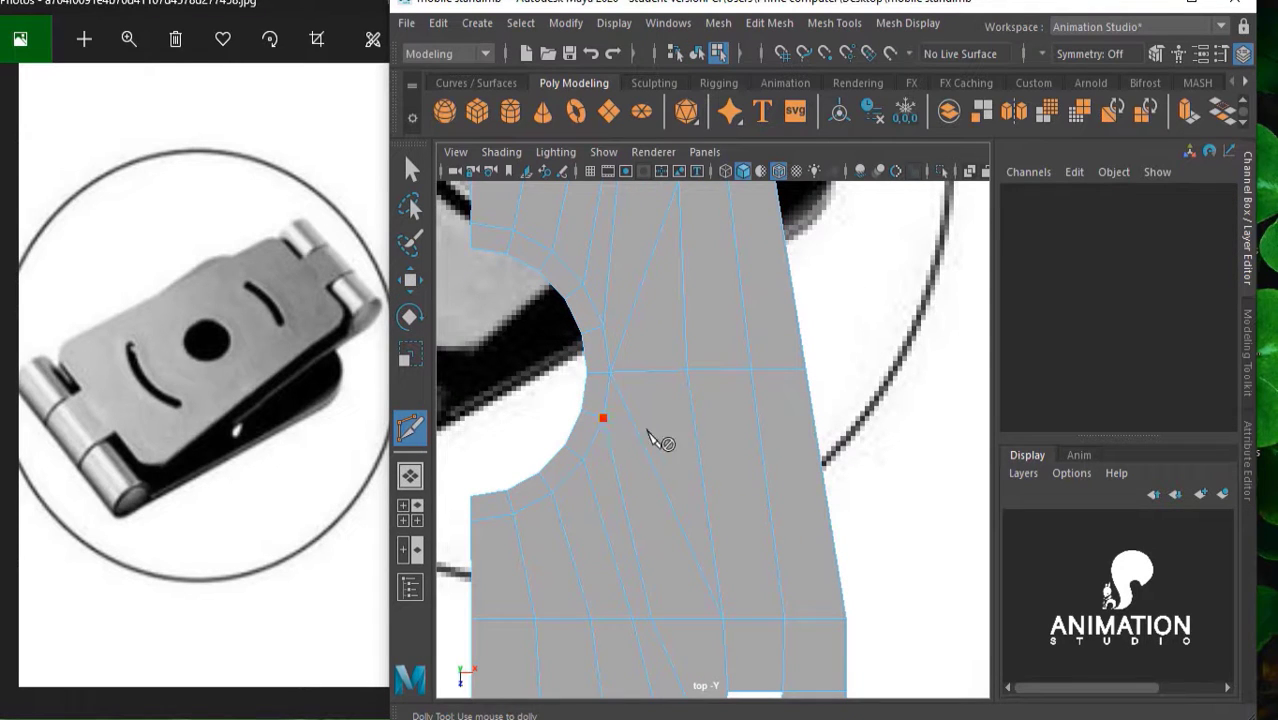
{"action": "left_click", "coordinate": [815, 428]}
{"action": "key", "text": "Return"}
{"action": "left_click", "coordinate": [583, 461]}
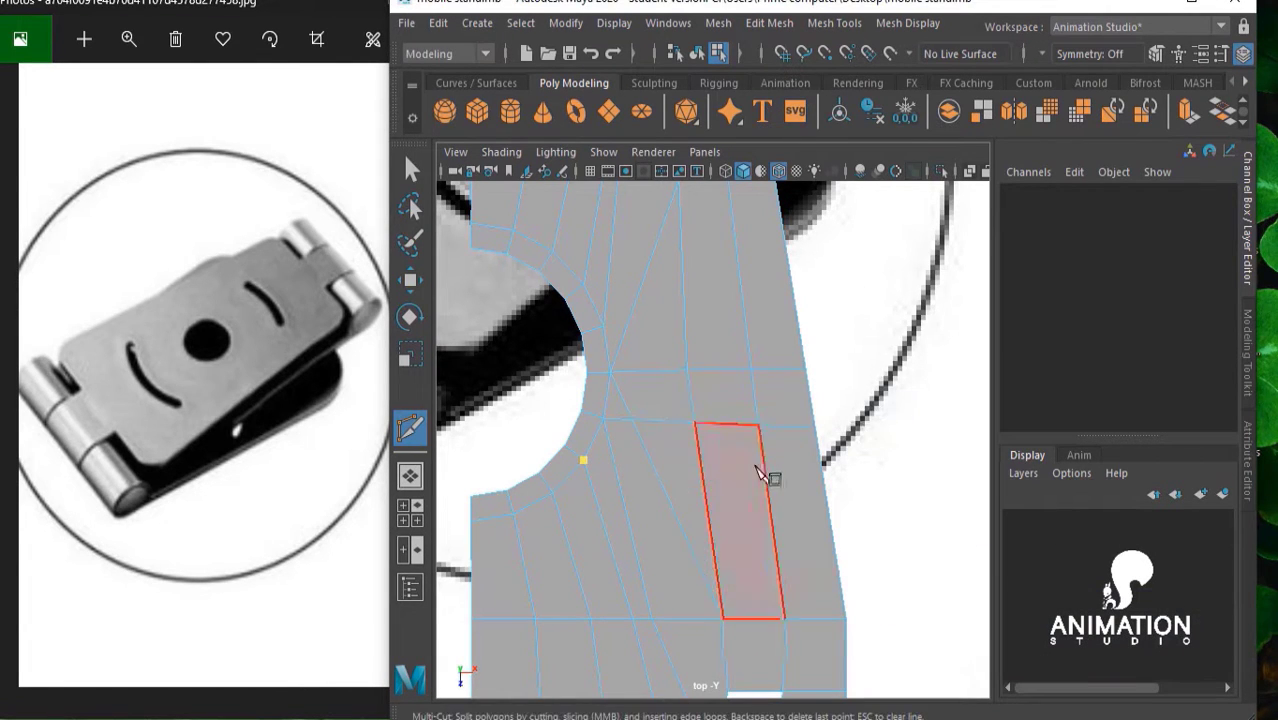
{"action": "left_click", "coordinate": [822, 466]}
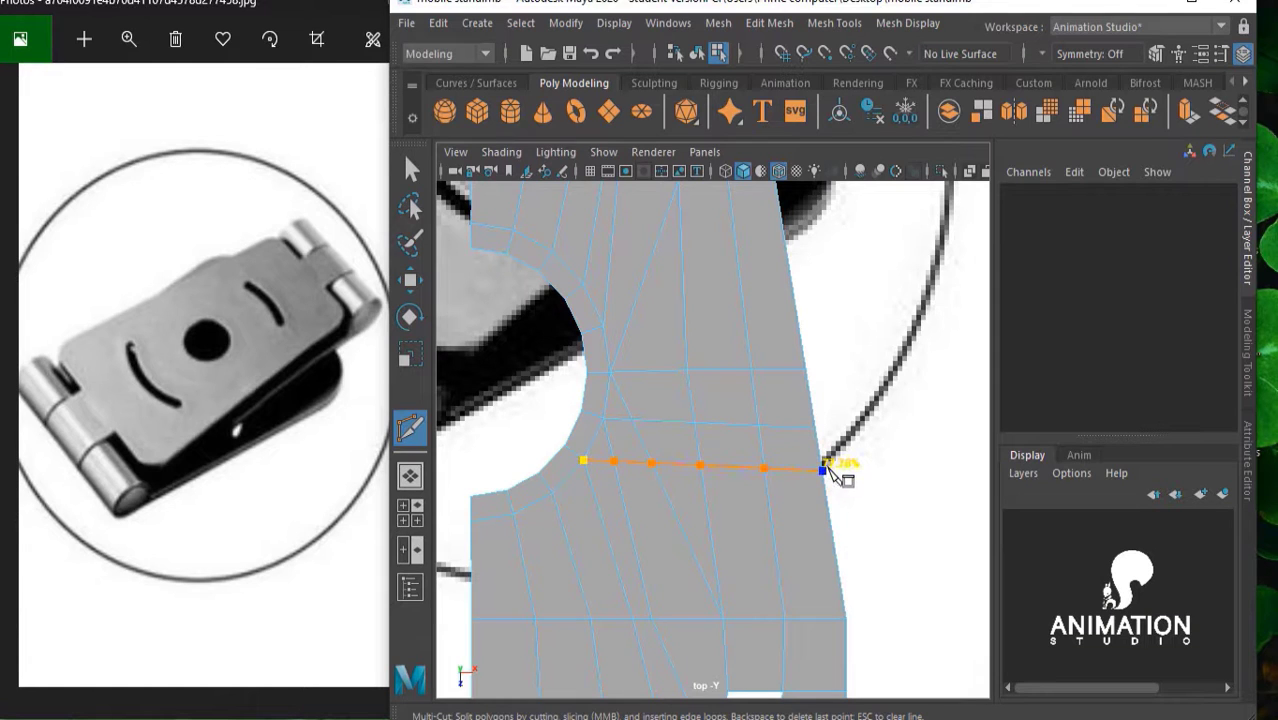
{"action": "right_click", "coordinate": [829, 469]}
Add a short upper cut and a vertical edge from the top edge to the slot
{"action": "scroll", "coordinate": [690, 394], "scroll_direction": "down", "scroll_amount": 3}
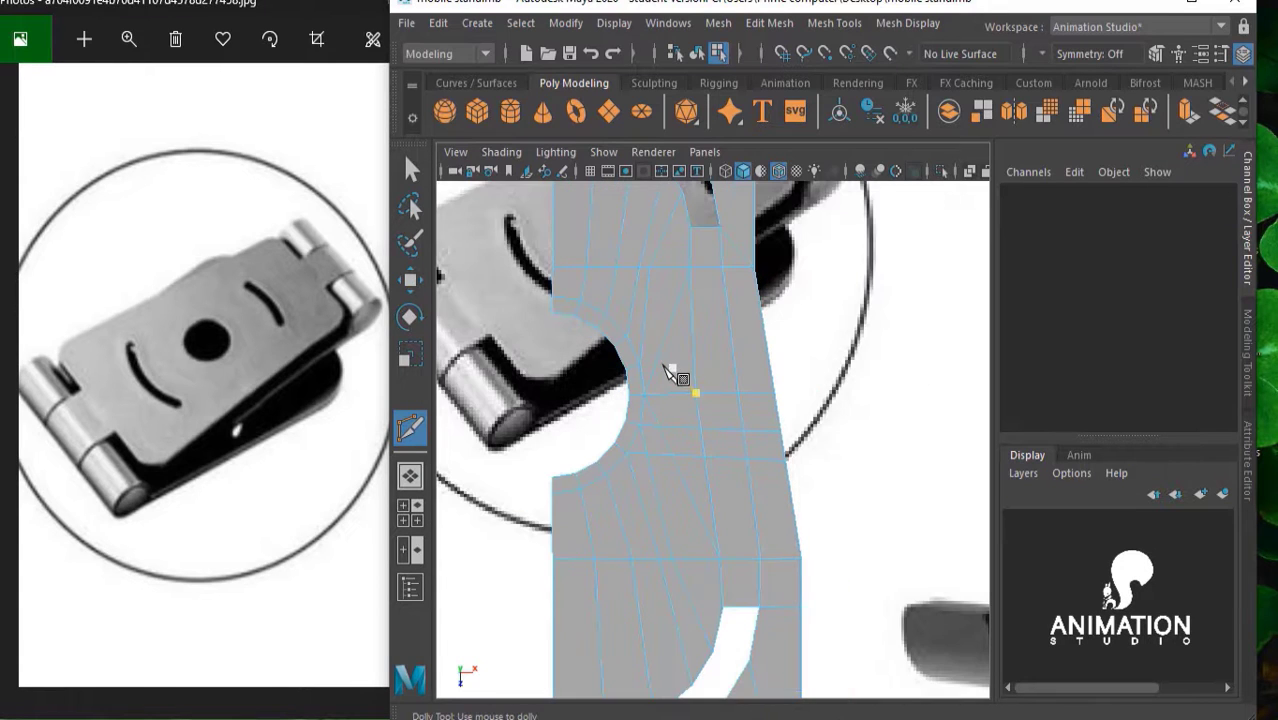
{"action": "left_click", "coordinate": [667, 333]}
{"action": "right_click", "coordinate": [667, 333]}
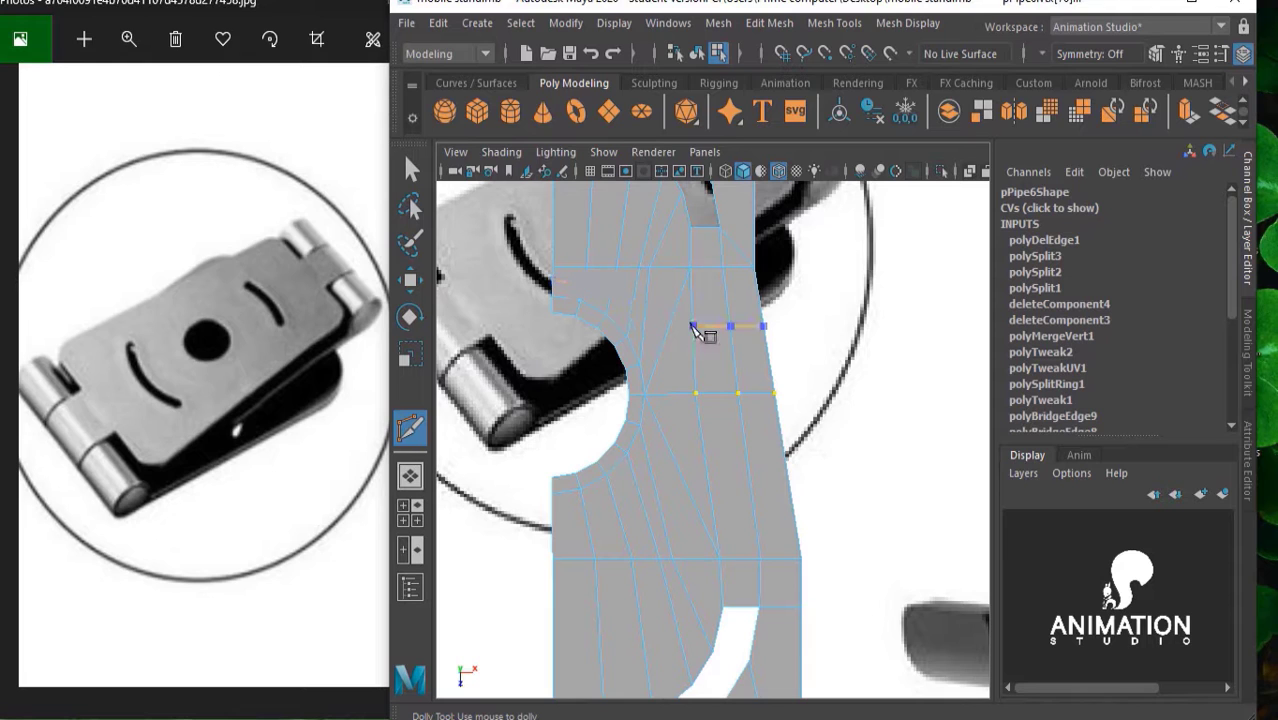
{"action": "middle_click_drag", "start_coordinate": [707, 323], "coordinate": [685, 374], "text": "alt"}
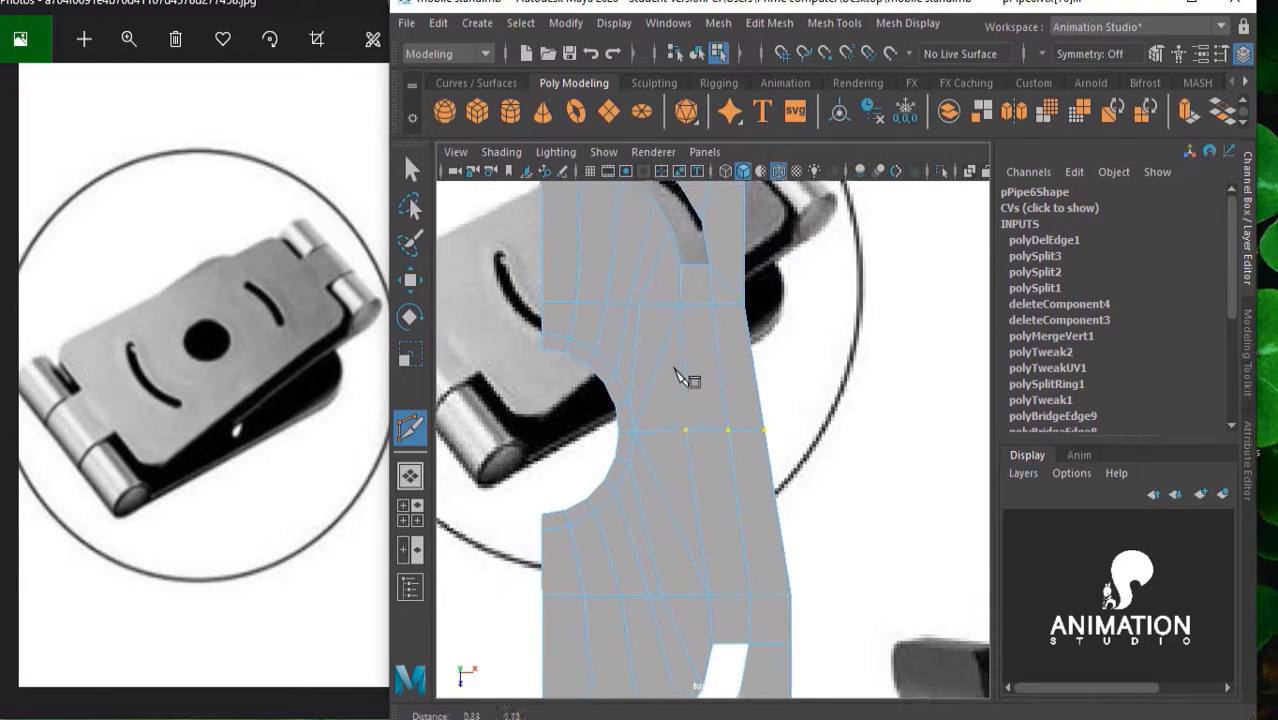
{"action": "left_click", "coordinate": [665, 245]}
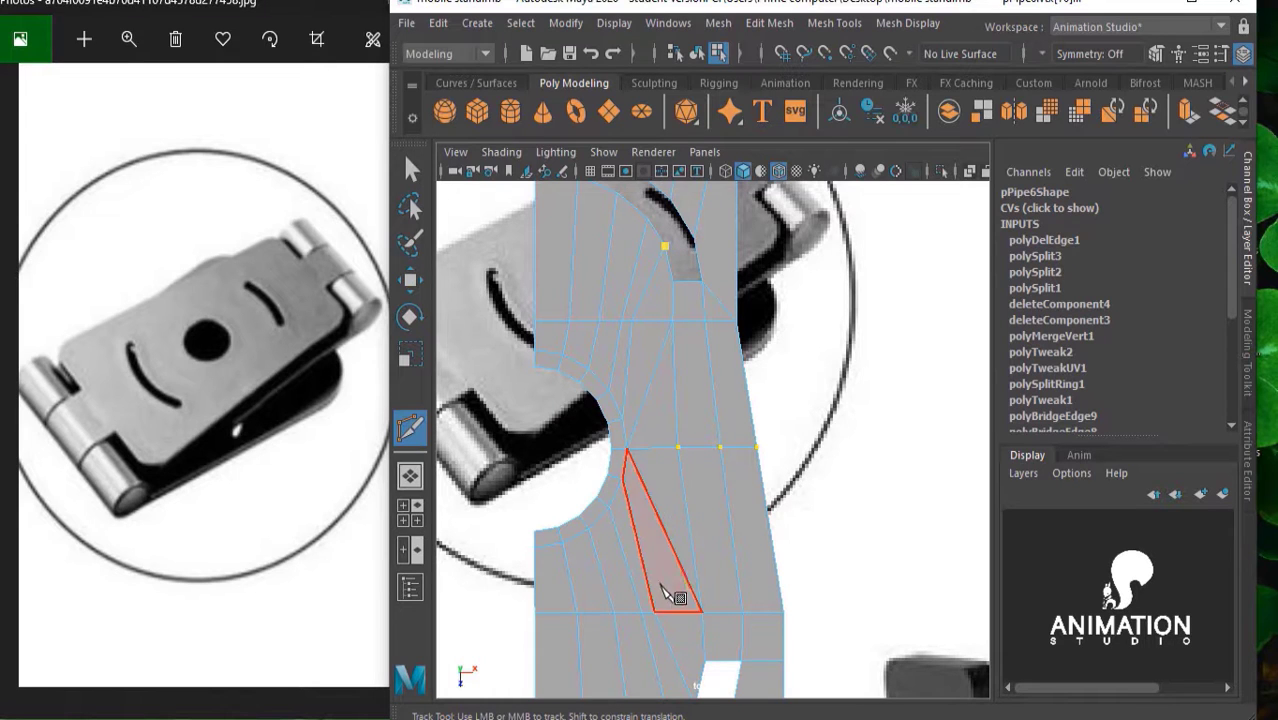
{"action": "middle_click_drag", "start_coordinate": [702, 588], "coordinate": [693, 485], "text": "alt"}
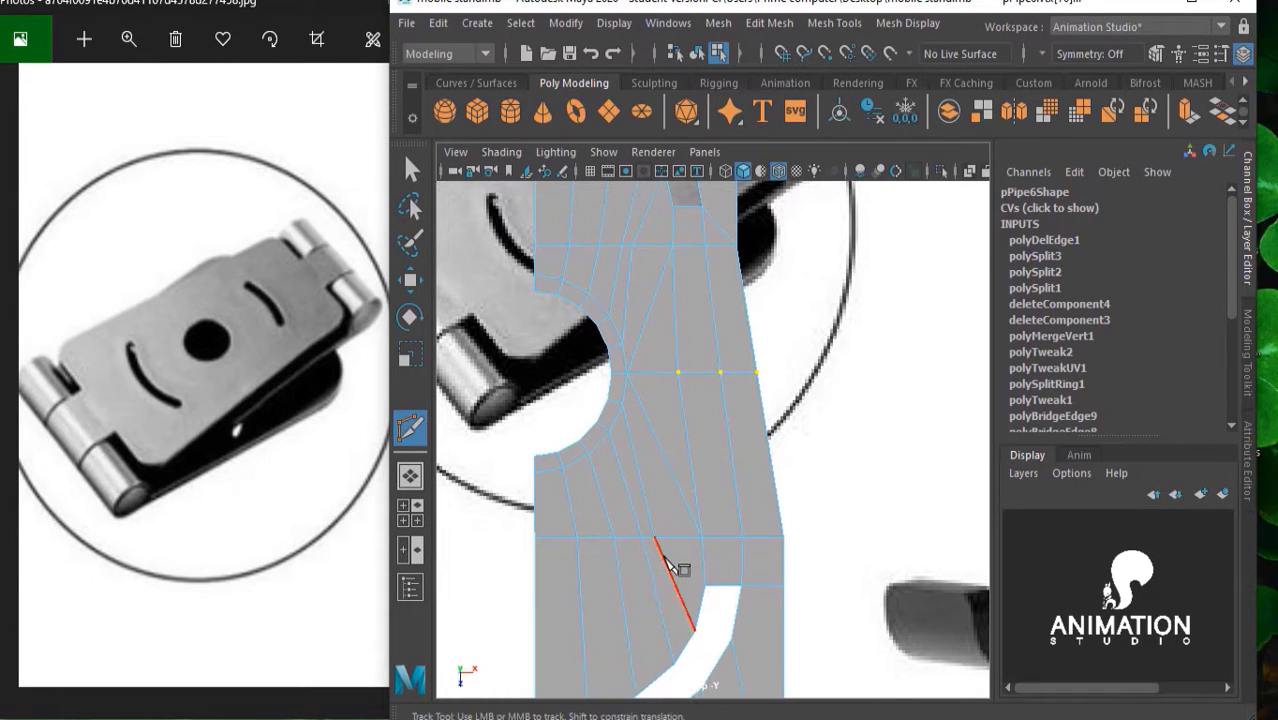
{"action": "left_click", "coordinate": [697, 641]}
{"action": "key", "text": "Return"}
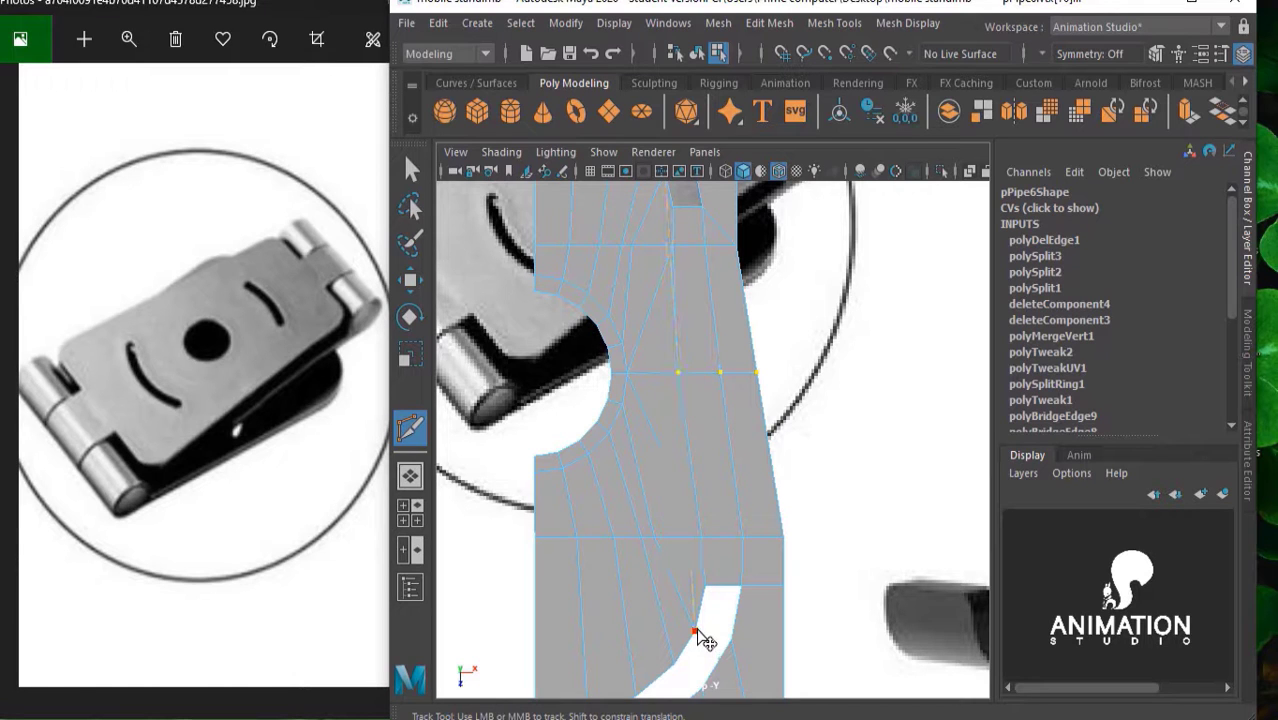
Scale the cut's middle and top vertices to 0 in X to form a straight vertical line
{"action": "key", "text": "w"}
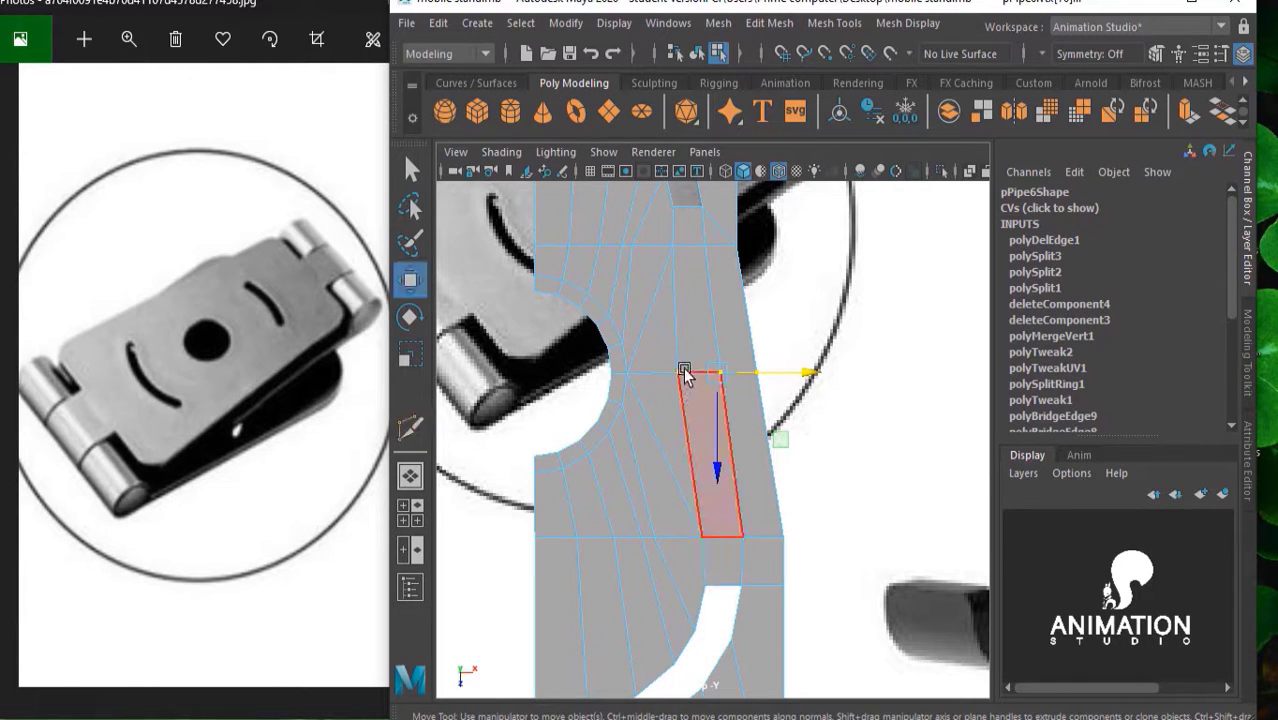
{"action": "right_click_drag", "start_coordinate": [687, 373], "coordinate": [607, 155]}
{"action": "left_click", "coordinate": [678, 372]}
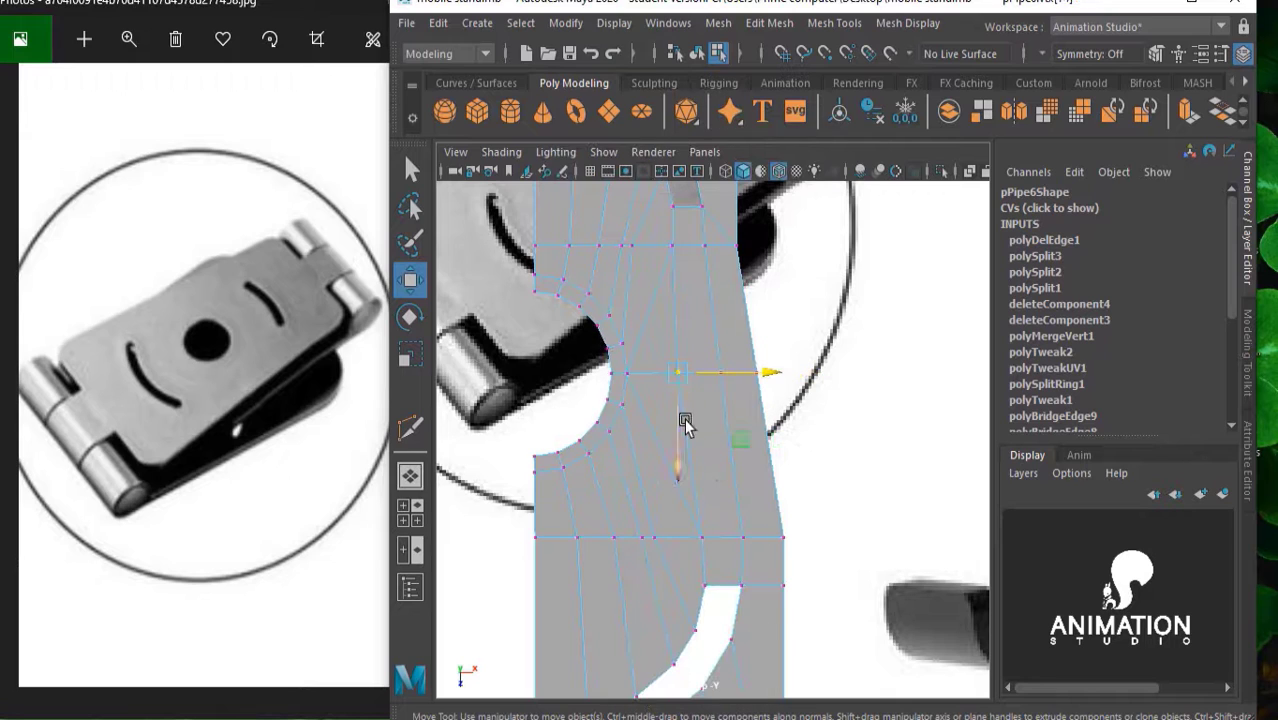
{"action": "left_click", "coordinate": [676, 226], "text": "shift"}
{"action": "key", "text": "r"}
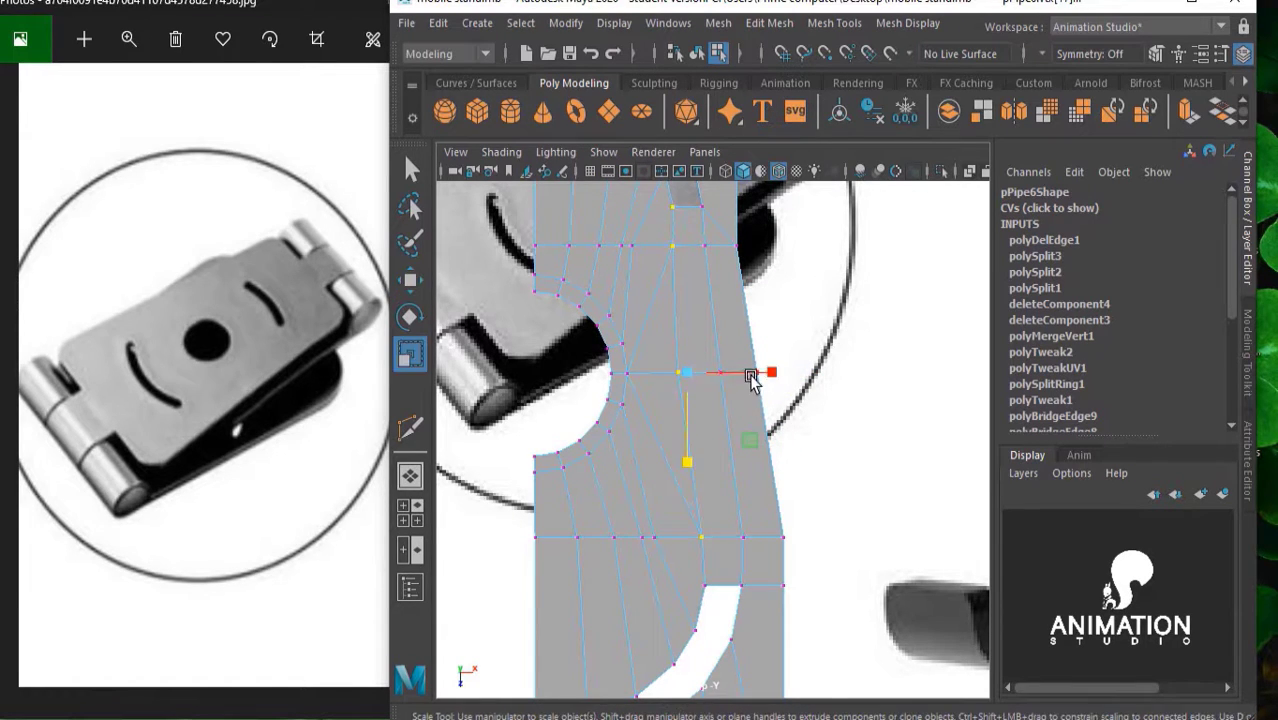
{"action": "left_click_drag", "start_coordinate": [764, 372], "coordinate": [715, 372]}
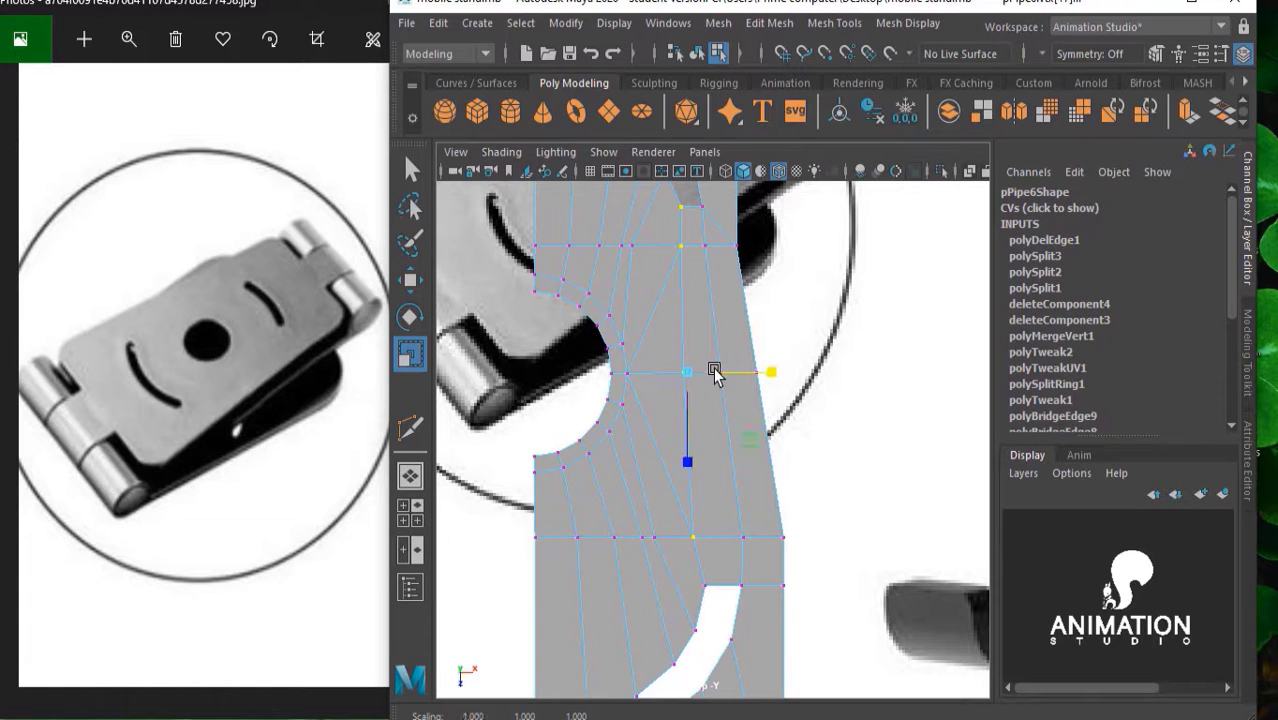
Slide the new line's vertices right along X to match the reference, then zoom to the upper slot
{"action": "left_click", "coordinate": [675, 252]}
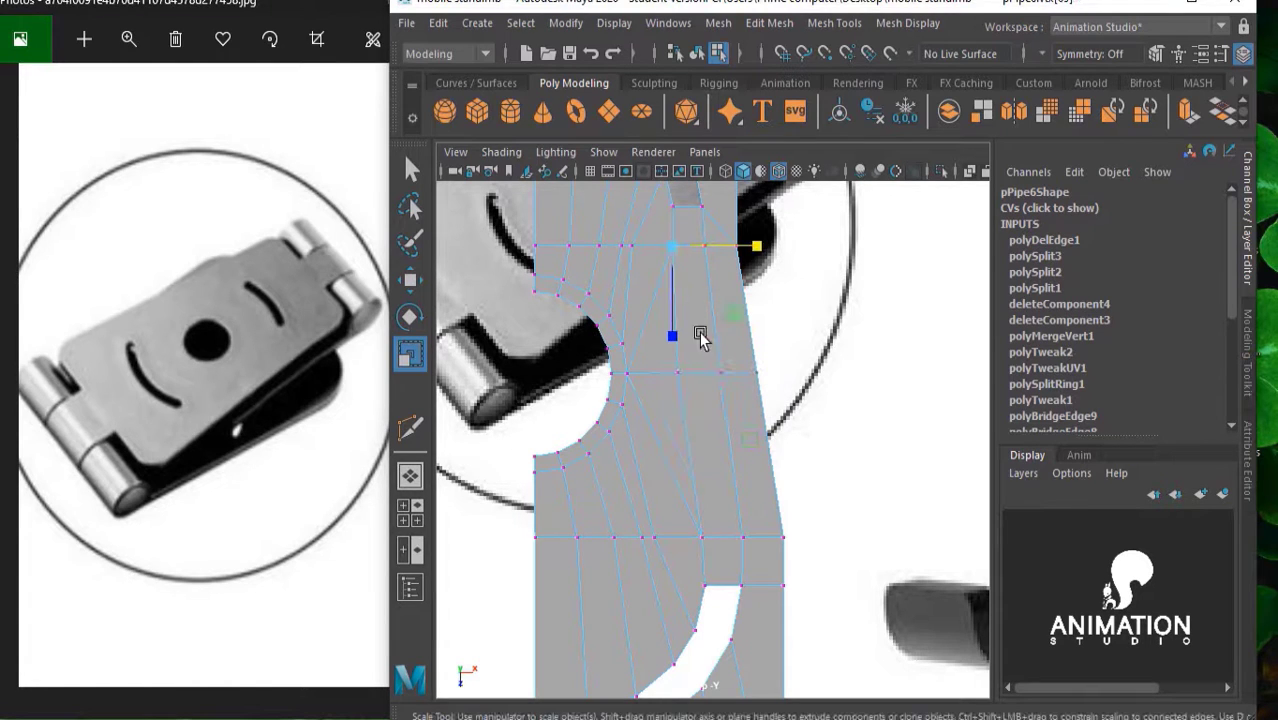
{"action": "left_click", "coordinate": [693, 375]}
{"action": "key", "text": "w"}
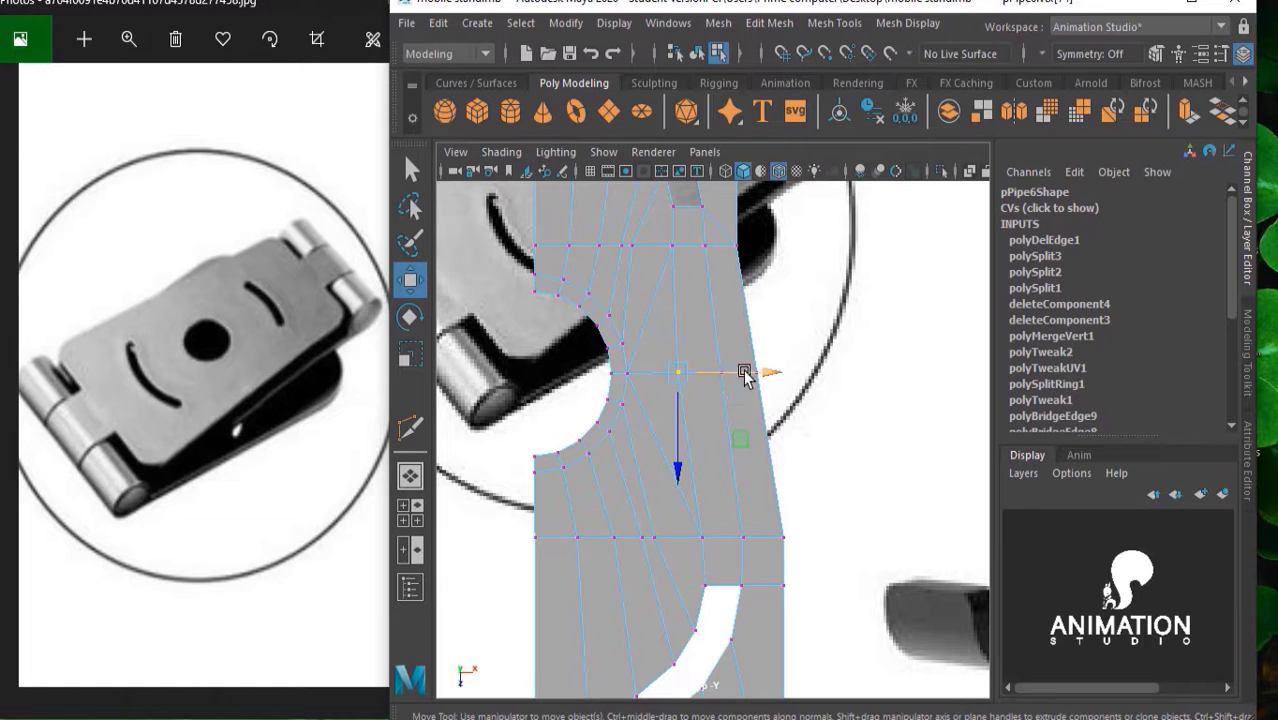
{"action": "left_click_drag", "start_coordinate": [745, 373], "coordinate": [775, 374]}
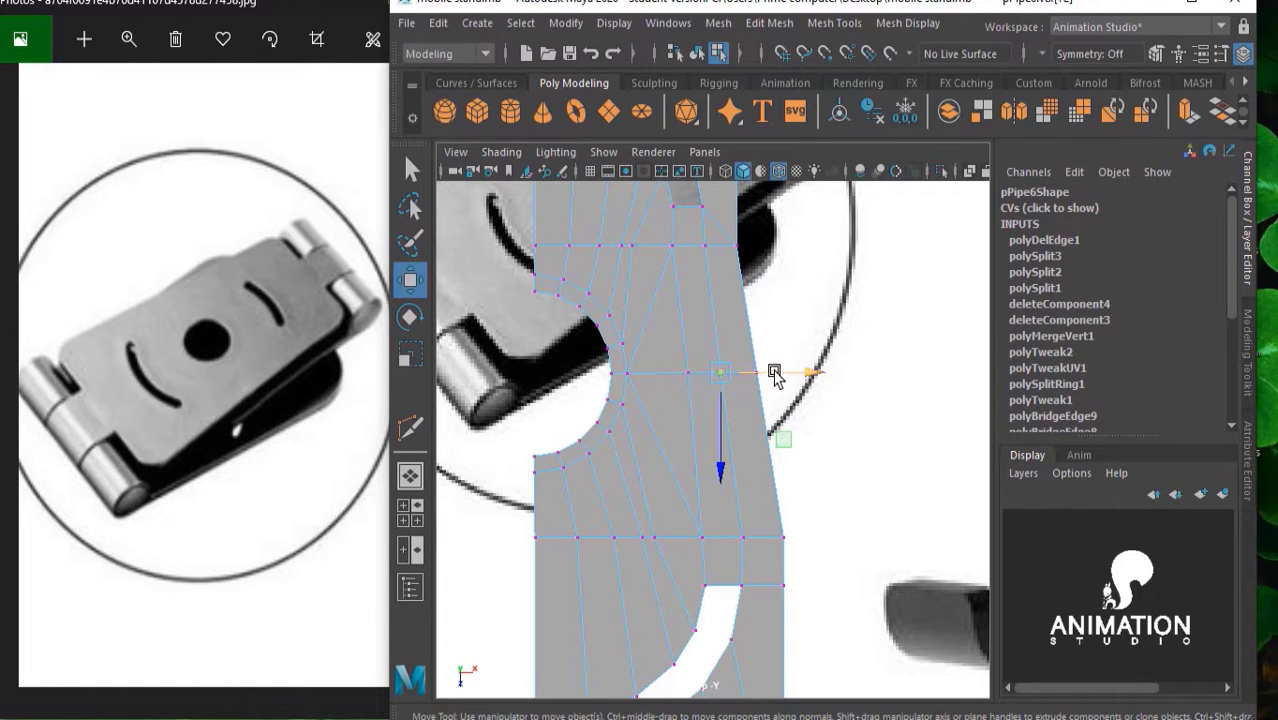
{"action": "left_click", "coordinate": [728, 252]}
{"action": "middle_click_drag", "start_coordinate": [731, 255], "coordinate": [713, 310], "text": "alt"}
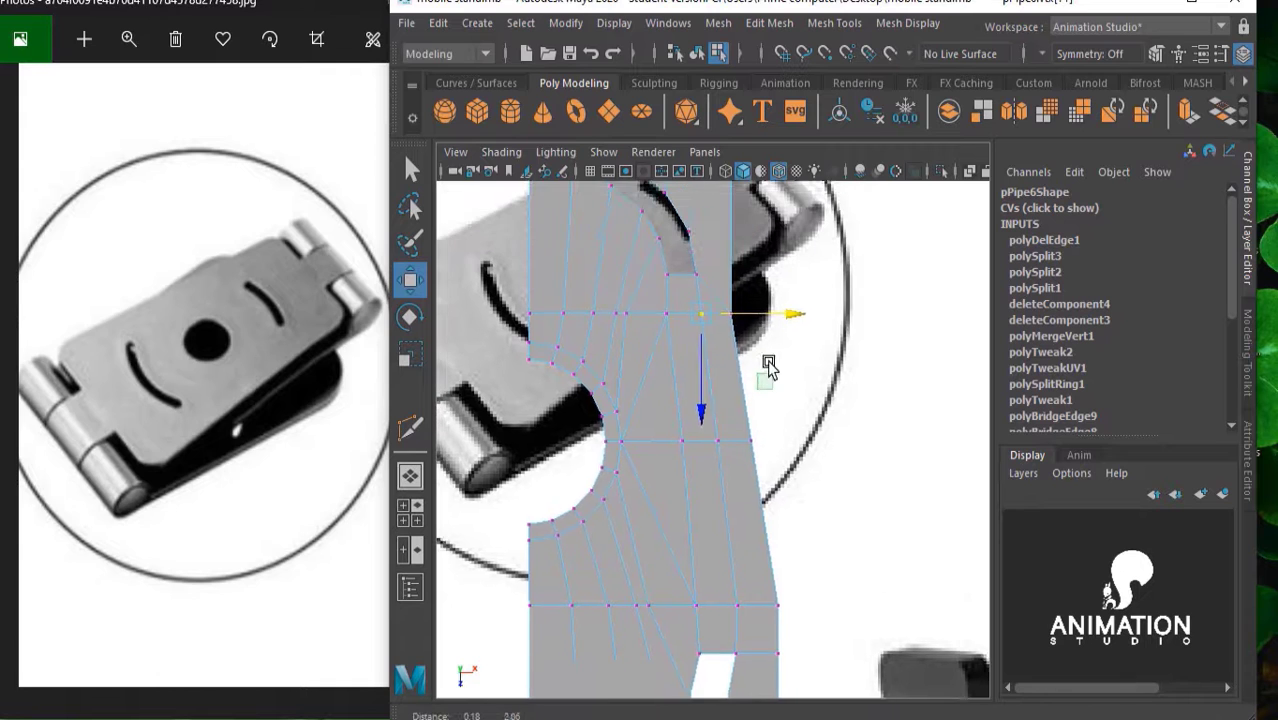
{"action": "right_click", "coordinate": [708, 295]}
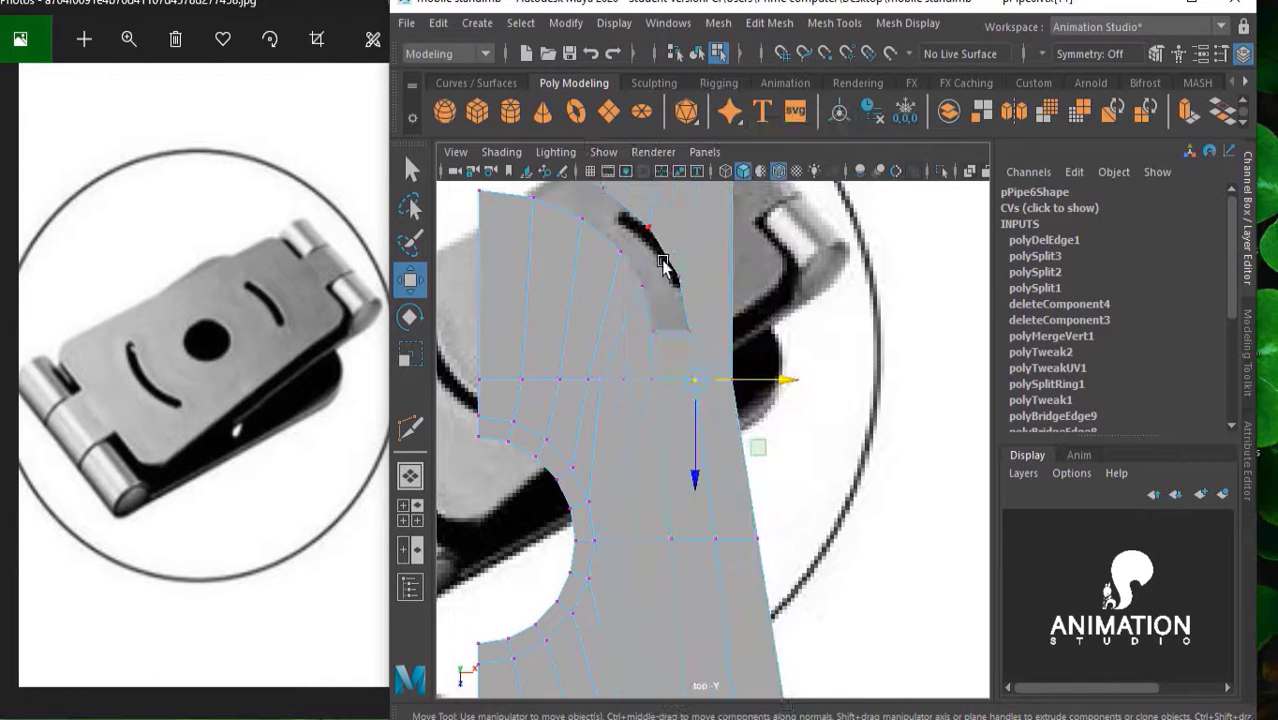
{"action": "mouse_move", "coordinate": [664, 262]}
{"action": "right_mouse_down", "text": "alt"}
{"action": "mouse_move", "coordinate": [653, 387]}
{"action": "mouse_move", "coordinate": [668, 405]}
{"action": "right_mouse_up", "text": "alt"}
{"action": "right_click_drag", "start_coordinate": [668, 175], "coordinate": [756, 120]}
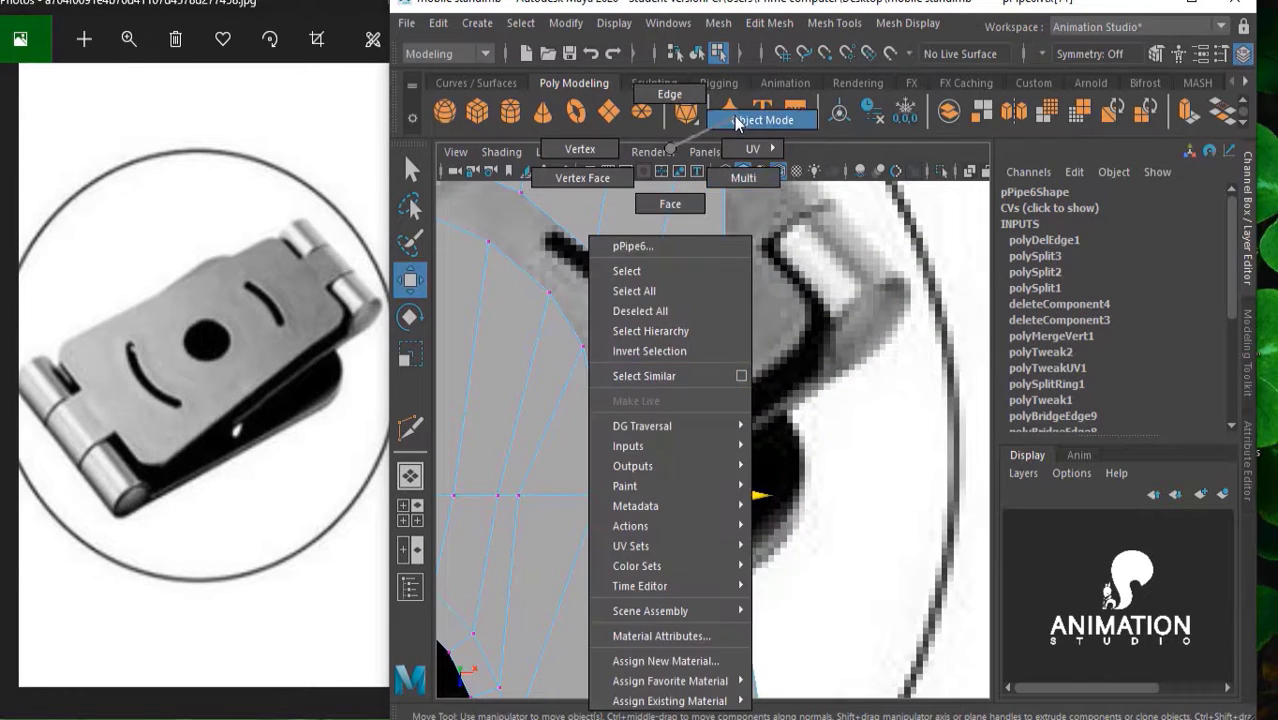
Cut a new edge from the upper slot's corner across to the plate's right edge
{"action": "left_click", "coordinate": [410, 430]}
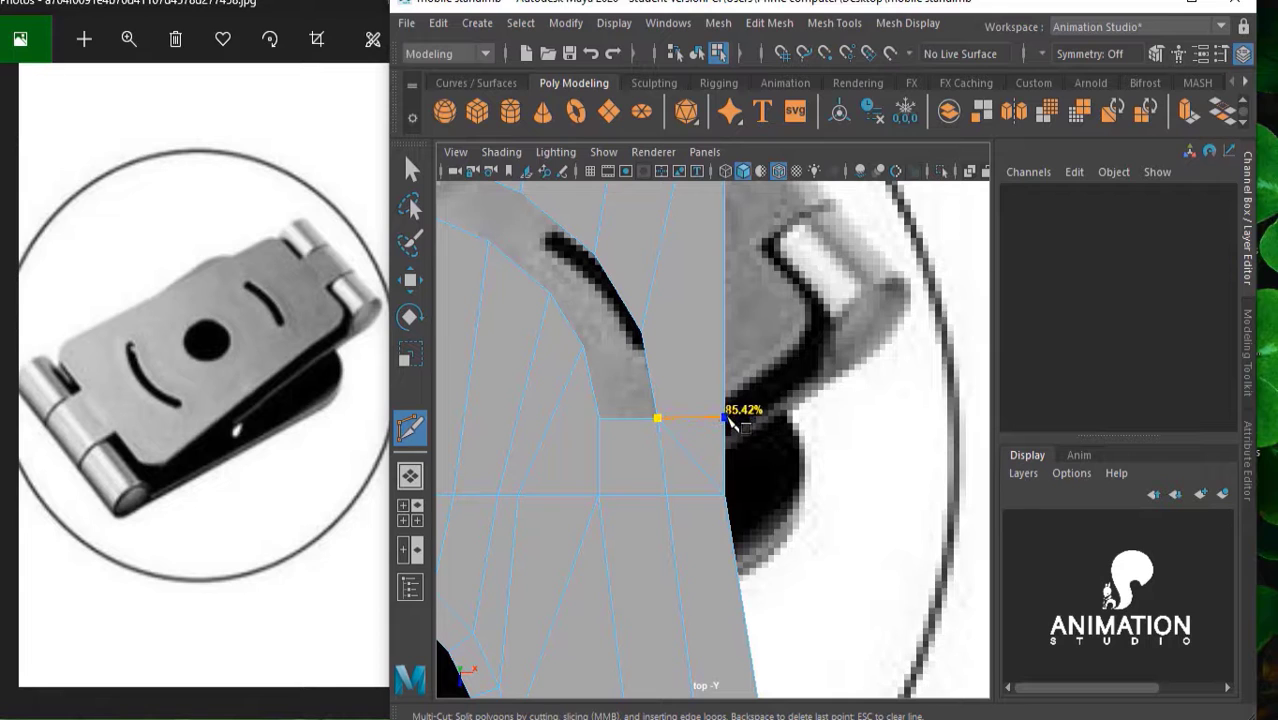
{"action": "left_click", "coordinate": [724, 418]}
{"action": "key", "text": "w"}
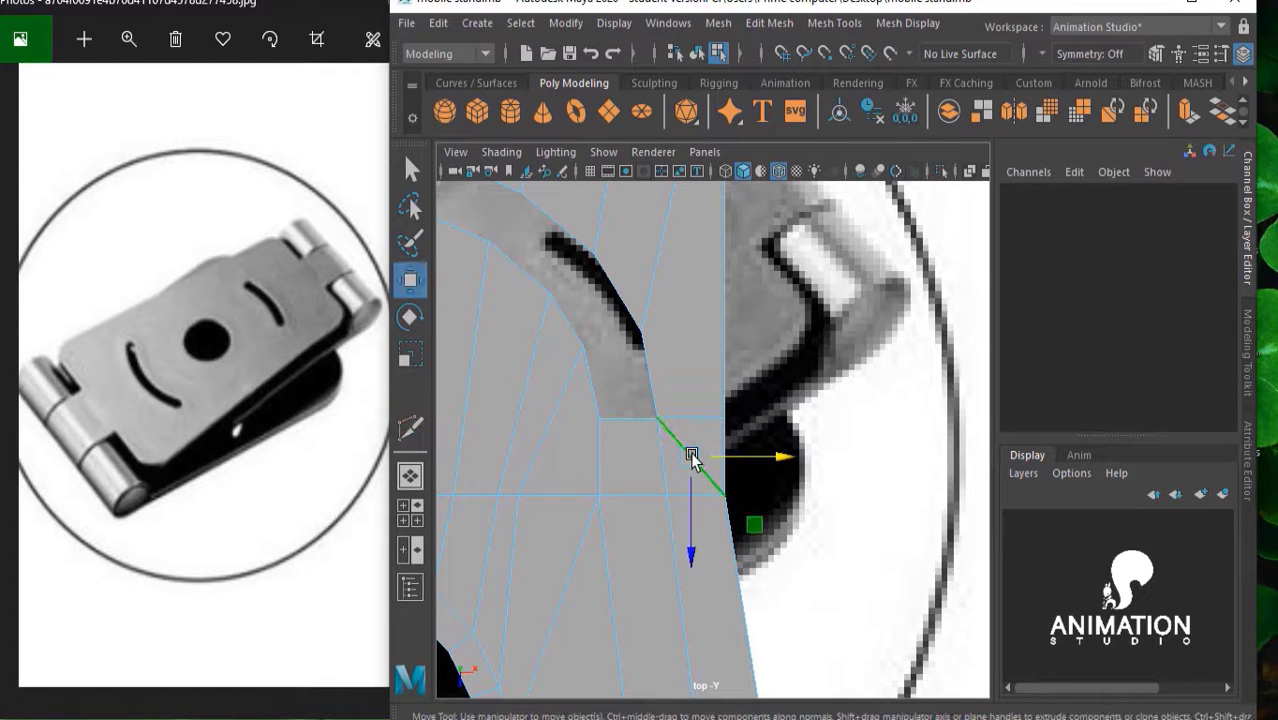
{"action": "scroll", "coordinate": [695, 456], "scroll_direction": "down", "scroll_amount": 5}
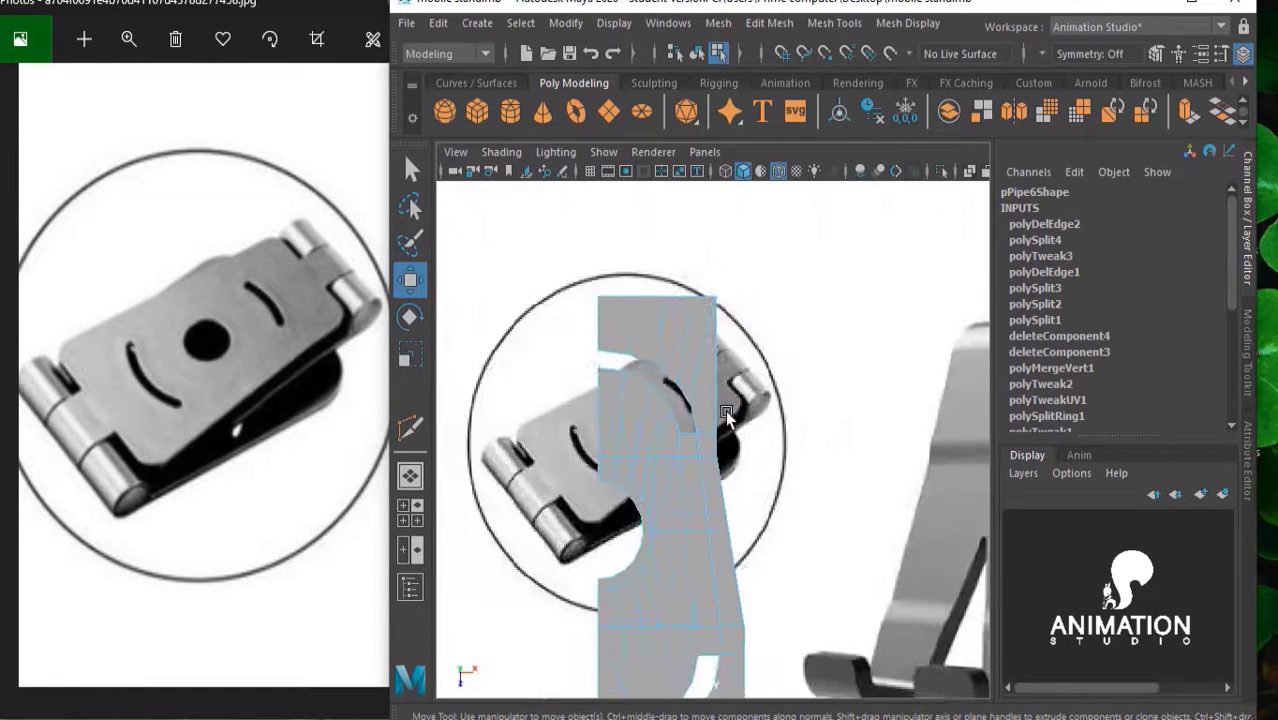
{"action": "scroll", "coordinate": [725, 410], "scroll_direction": "up", "scroll_amount": 5}
{"action": "scroll", "coordinate": [713, 419], "scroll_direction": "down", "scroll_amount": 2}
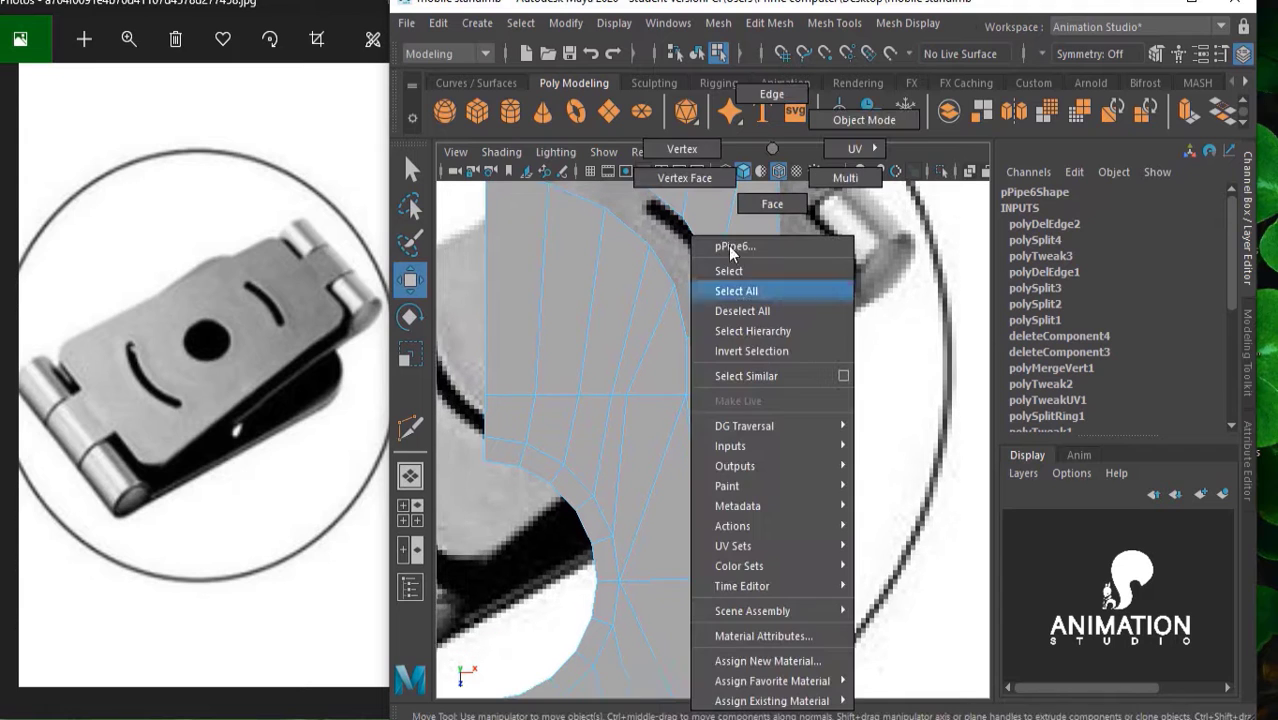
Push the new right-edge vertex outward along X to the reference outline
{"action": "right_click_drag", "start_coordinate": [789, 335], "coordinate": [787, 300]}
{"action": "left_click", "coordinate": [784, 390]}
{"action": "left_click_drag", "start_coordinate": [785, 393], "coordinate": [832, 394]}
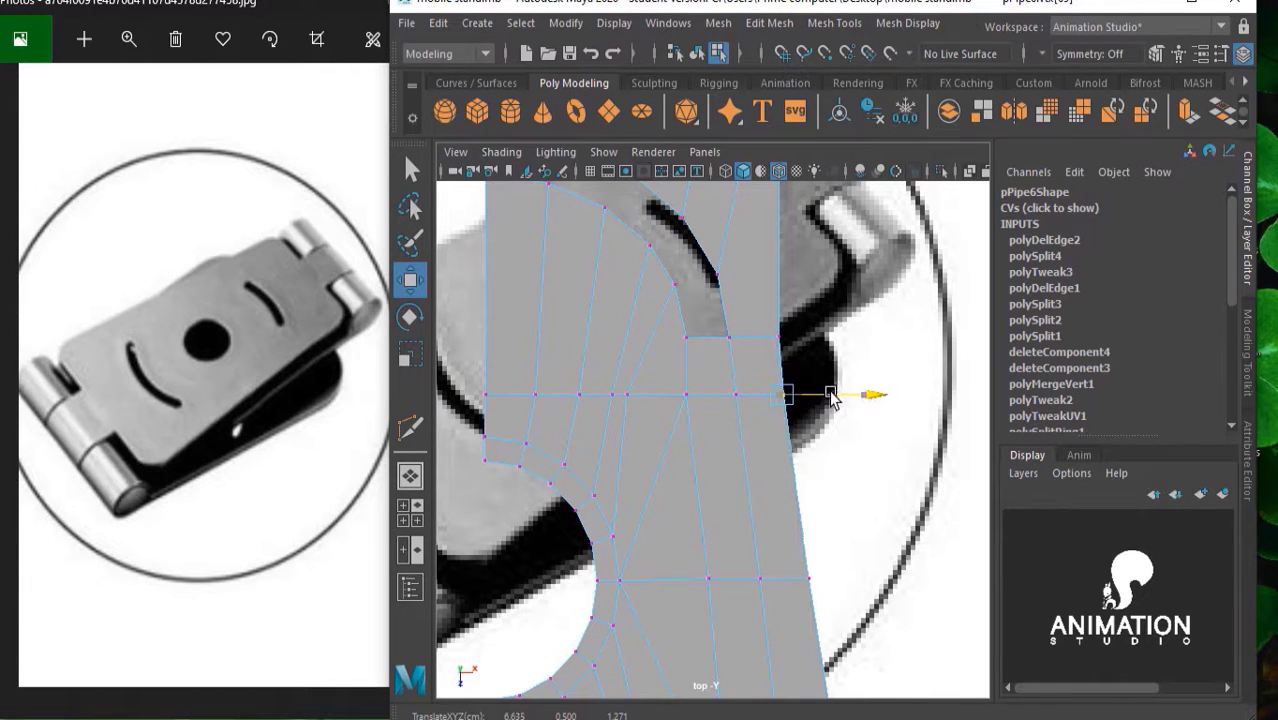
Slide the upper right-edge vertex outward along X to follow the outline, then return to Object Mode
{"action": "scroll", "coordinate": [737, 420], "scroll_direction": "down", "scroll_amount": 2}
{"action": "middle_click_drag", "start_coordinate": [737, 420], "coordinate": [710, 337], "text": "alt"}
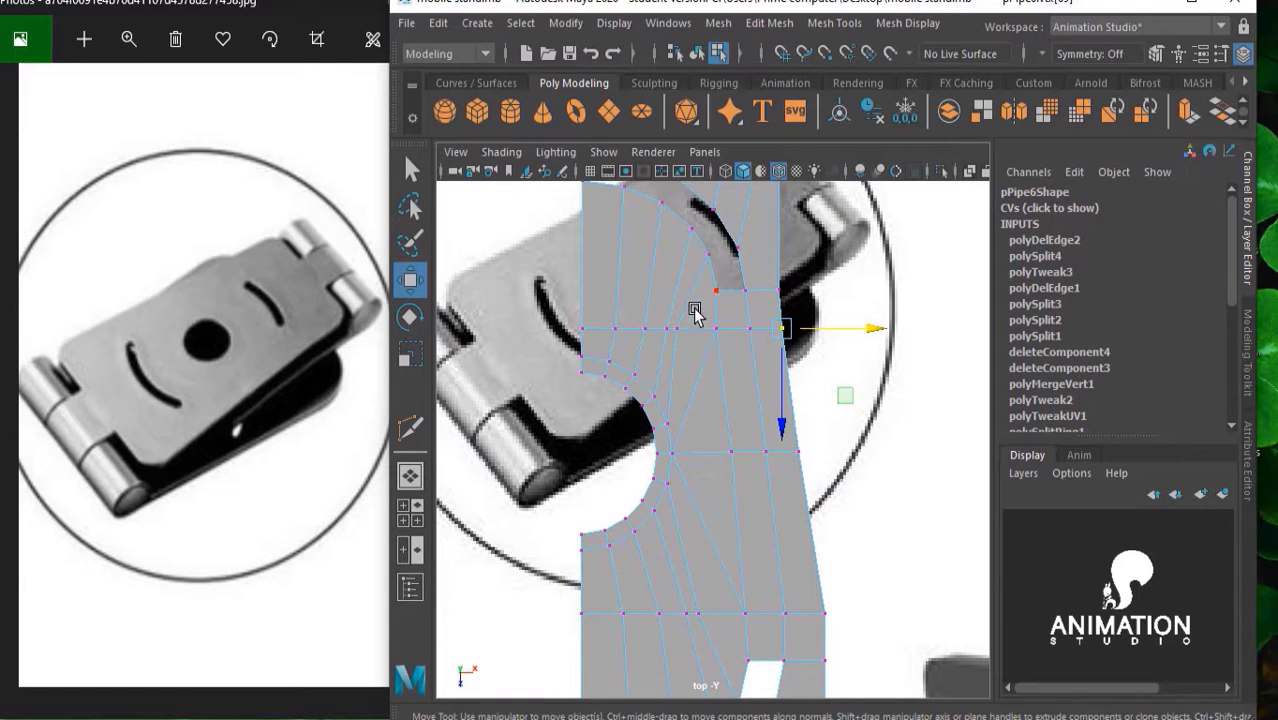
{"action": "left_click", "coordinate": [697, 338]}
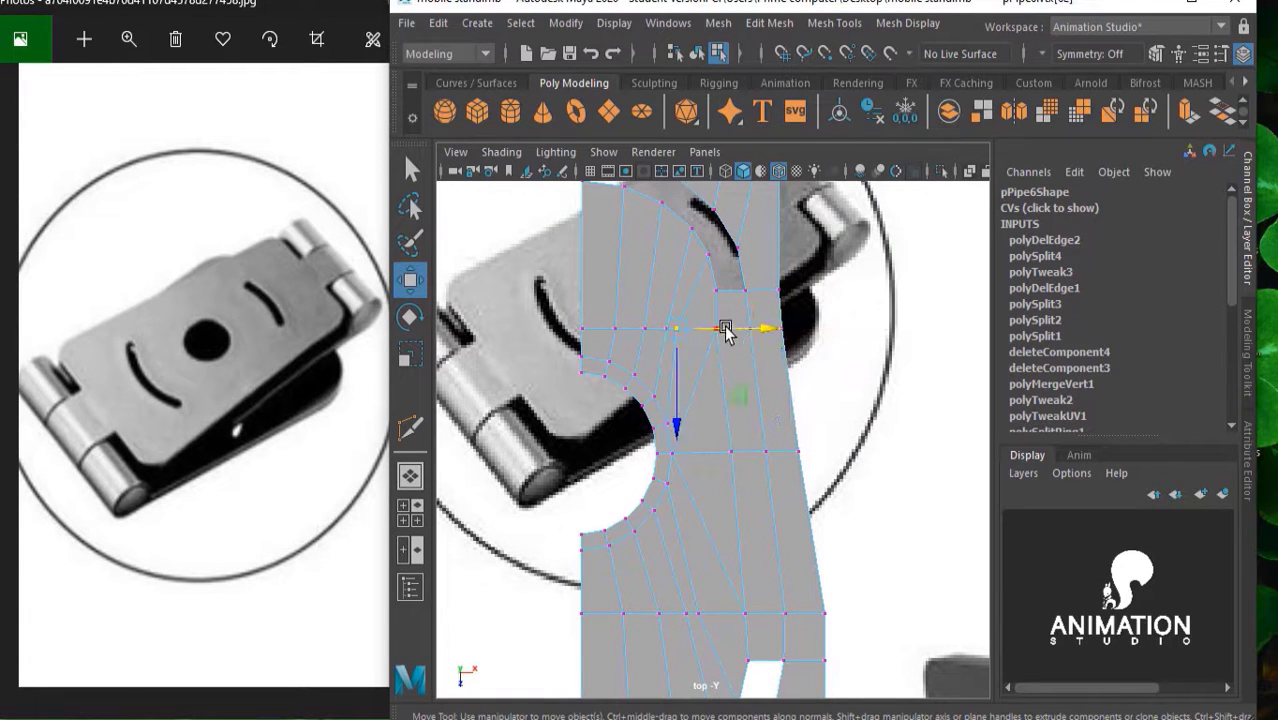
{"action": "left_click_drag", "start_coordinate": [730, 340], "coordinate": [788, 333]}
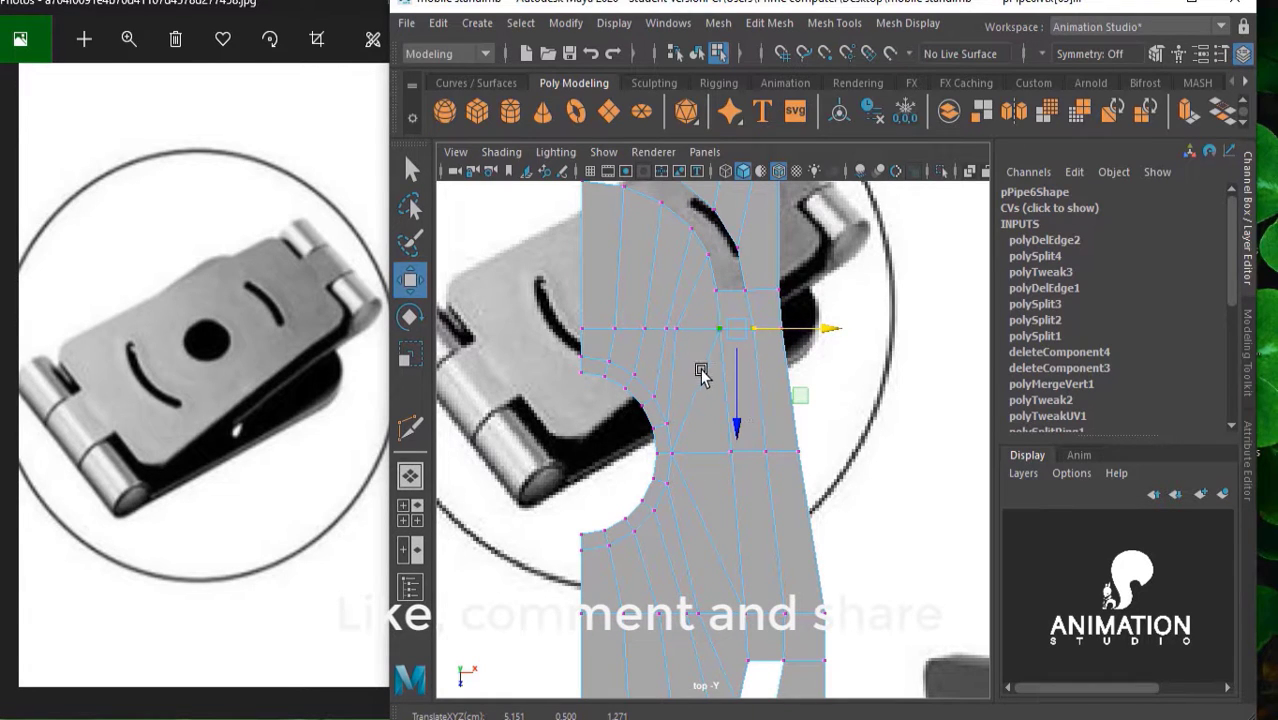
{"action": "scroll", "coordinate": [700, 372], "scroll_direction": "up", "scroll_amount": 2}
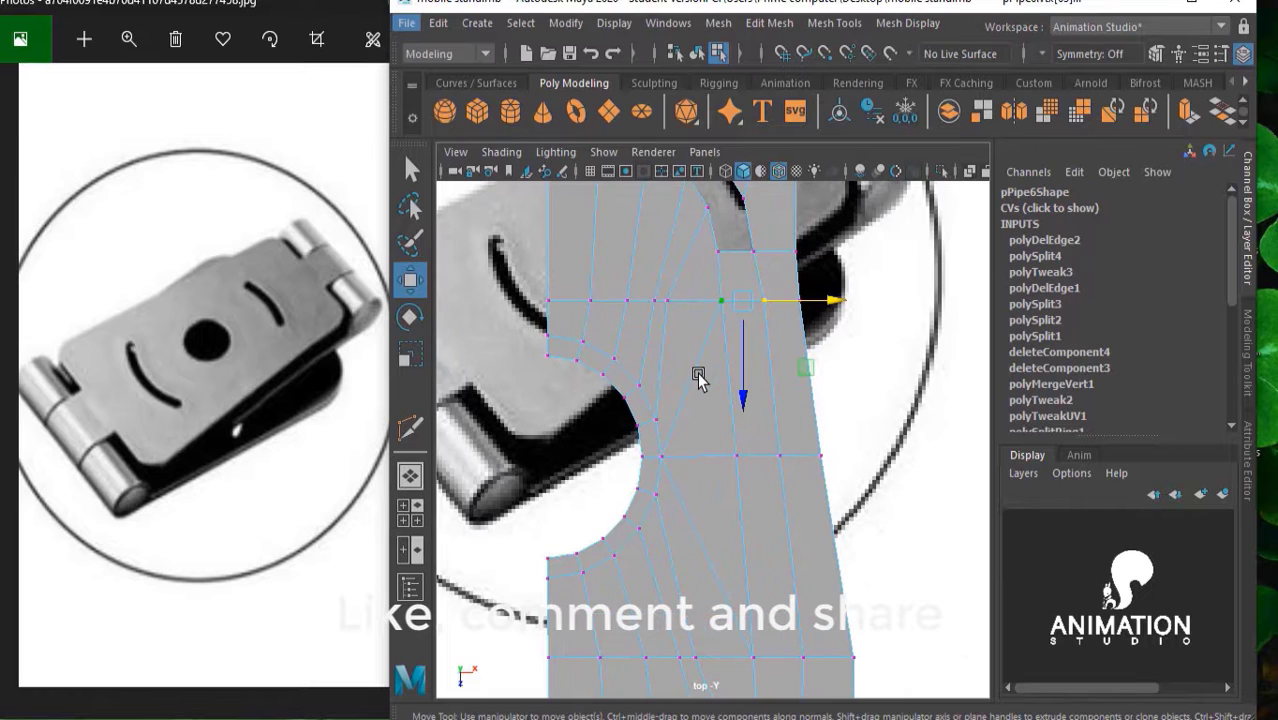
{"action": "right_click_drag", "start_coordinate": [699, 148], "coordinate": [785, 118]}
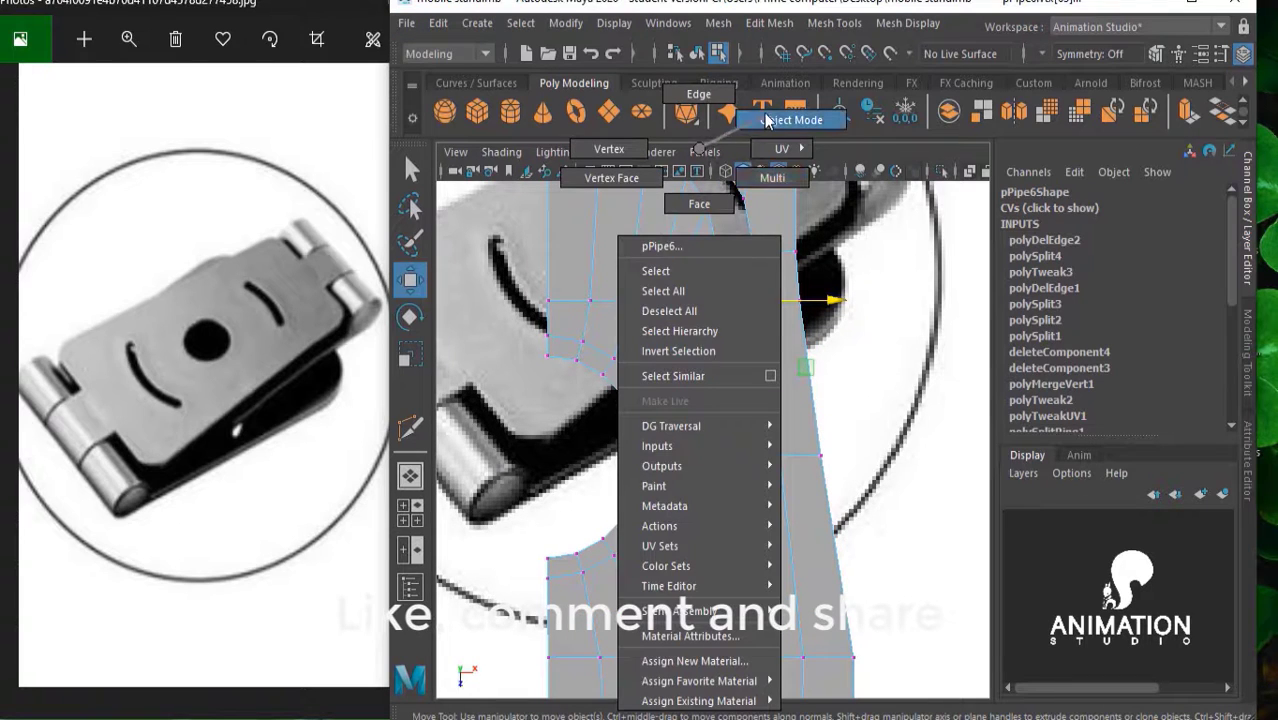
Multi-Cut two horizontal edges from the round hole's edge to the plate's right border
{"action": "middle_click_drag", "start_coordinate": [688, 365], "coordinate": [707, 326], "text": "alt"}
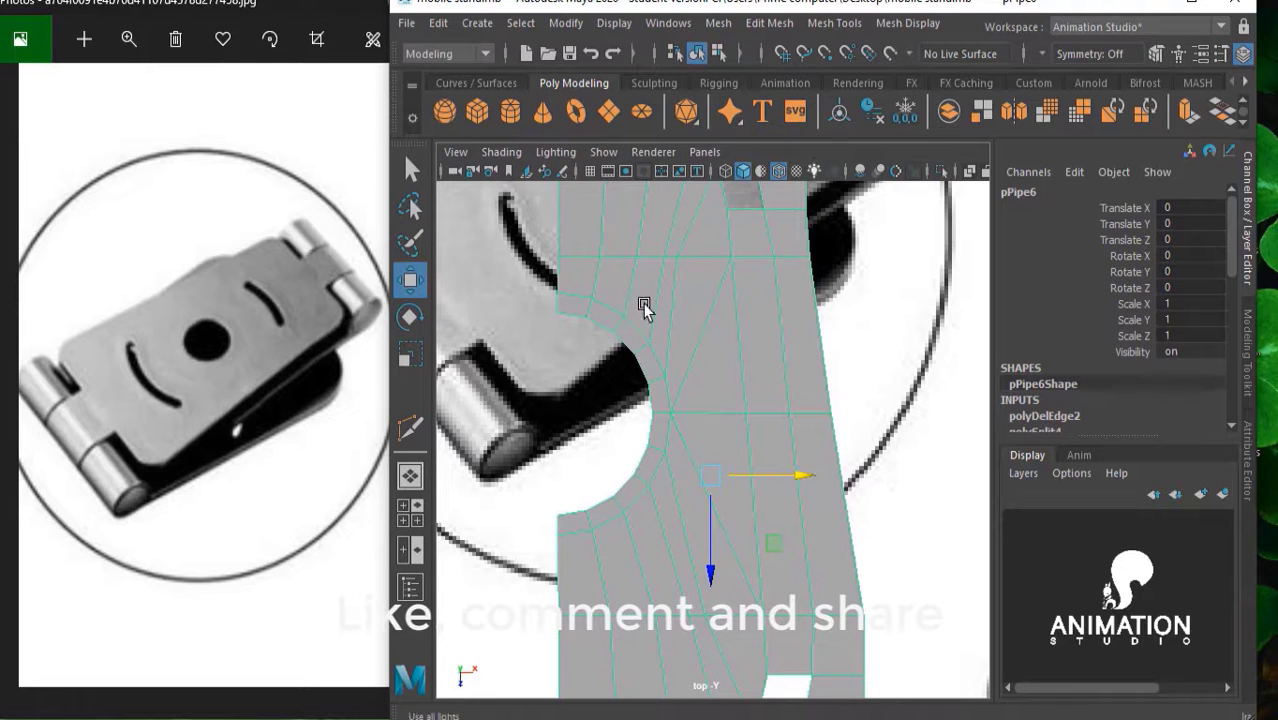
{"action": "right_click_drag", "start_coordinate": [645, 305], "coordinate": [700, 340], "text": "shift"}
{"action": "left_click", "coordinate": [677, 258]}
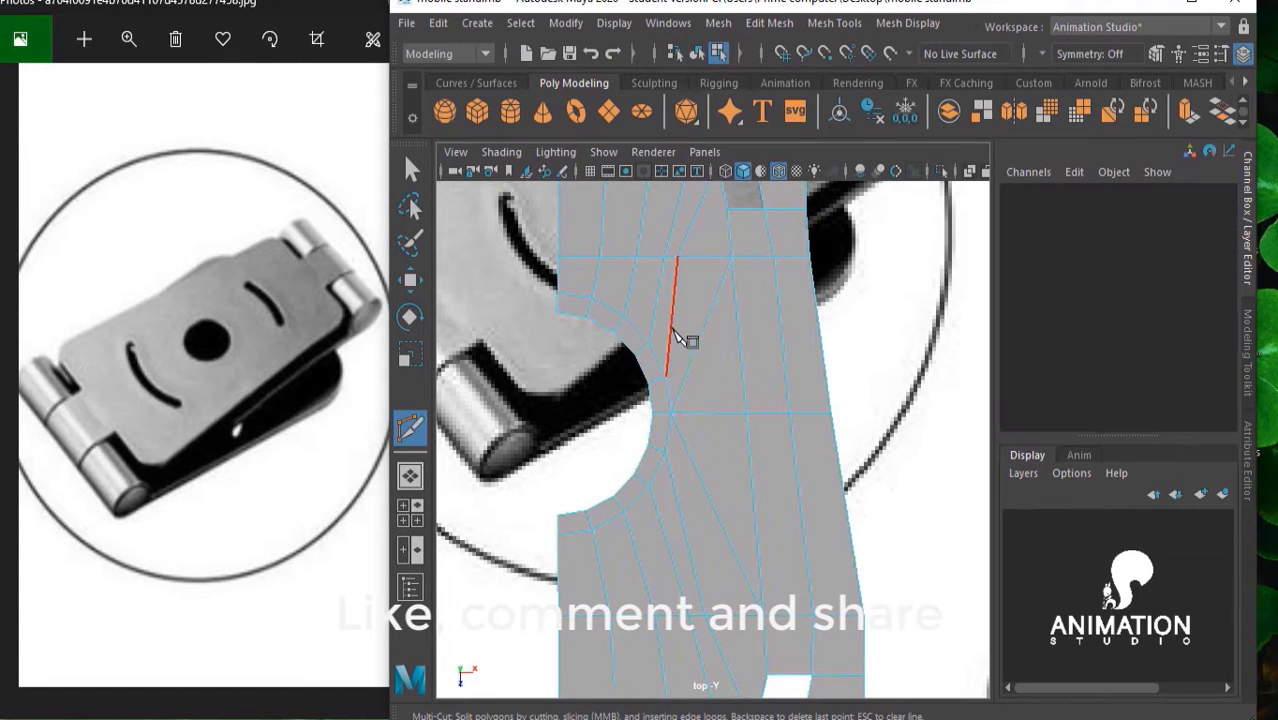
{"action": "left_click", "coordinate": [666, 375]}
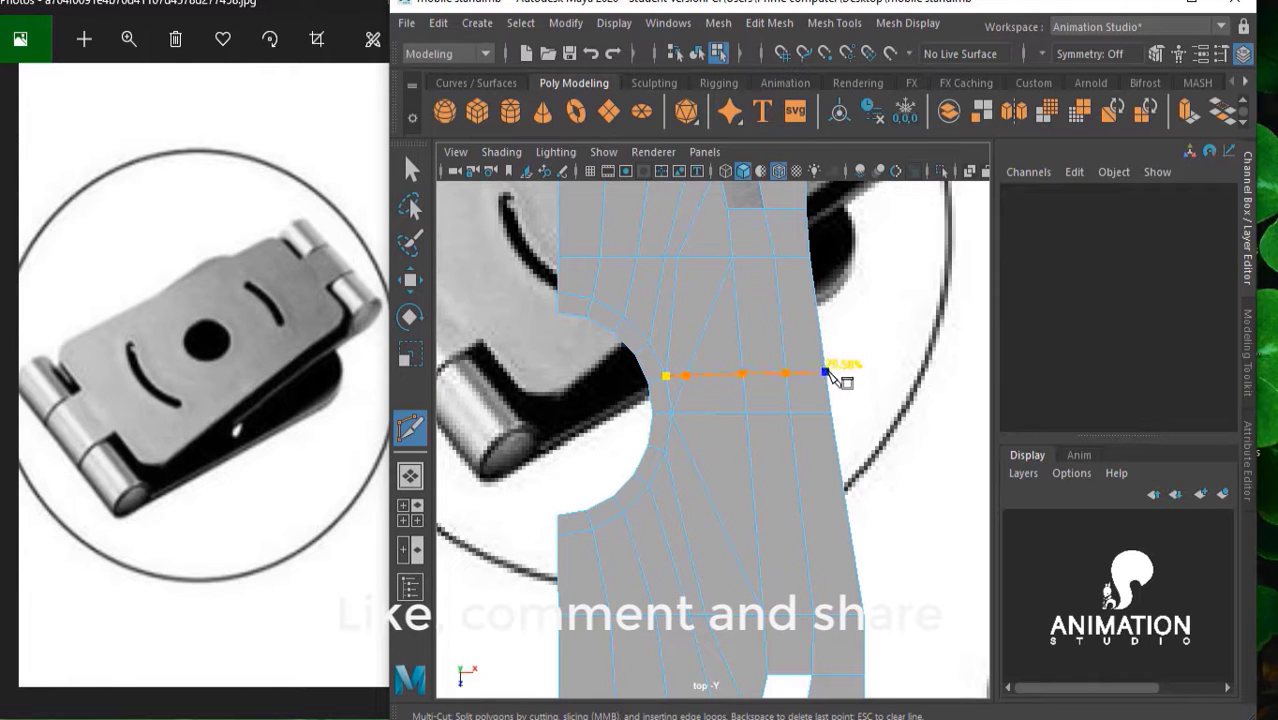
{"action": "left_click", "coordinate": [825, 373]}
{"action": "right_click", "coordinate": [820, 374]}
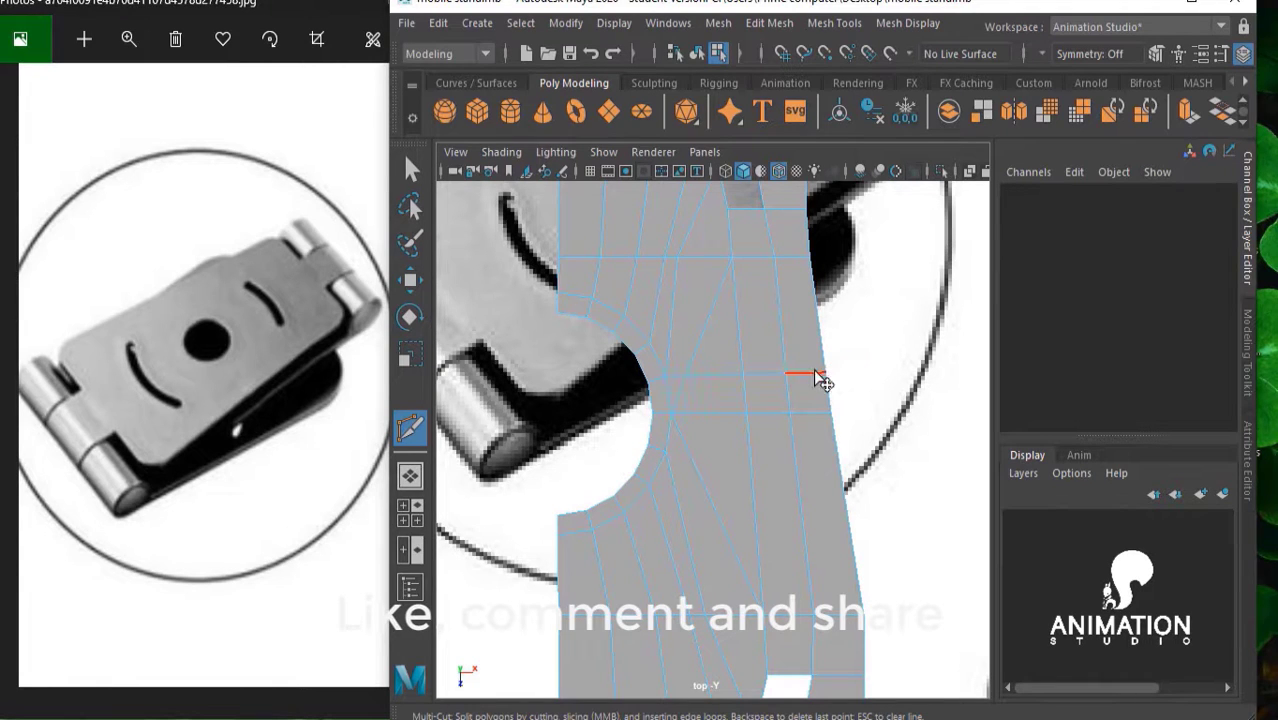
{"action": "left_click", "coordinate": [668, 451]}
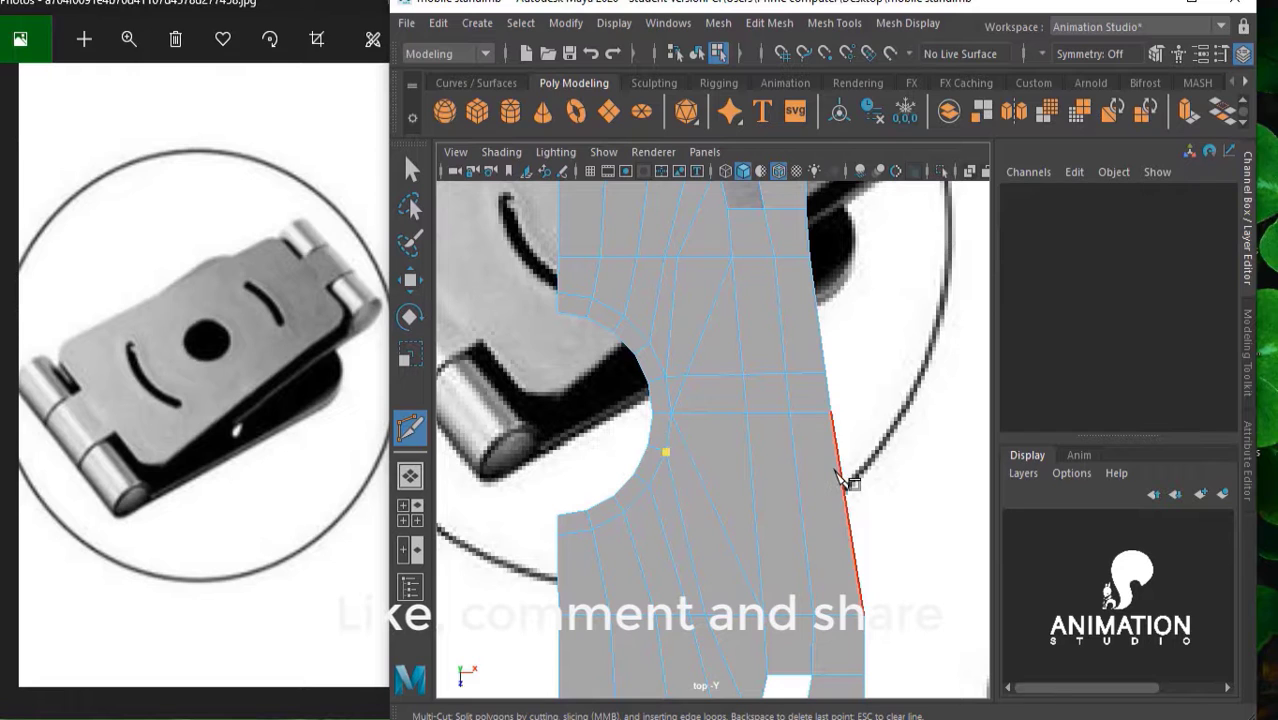
{"action": "left_click", "coordinate": [840, 455]}
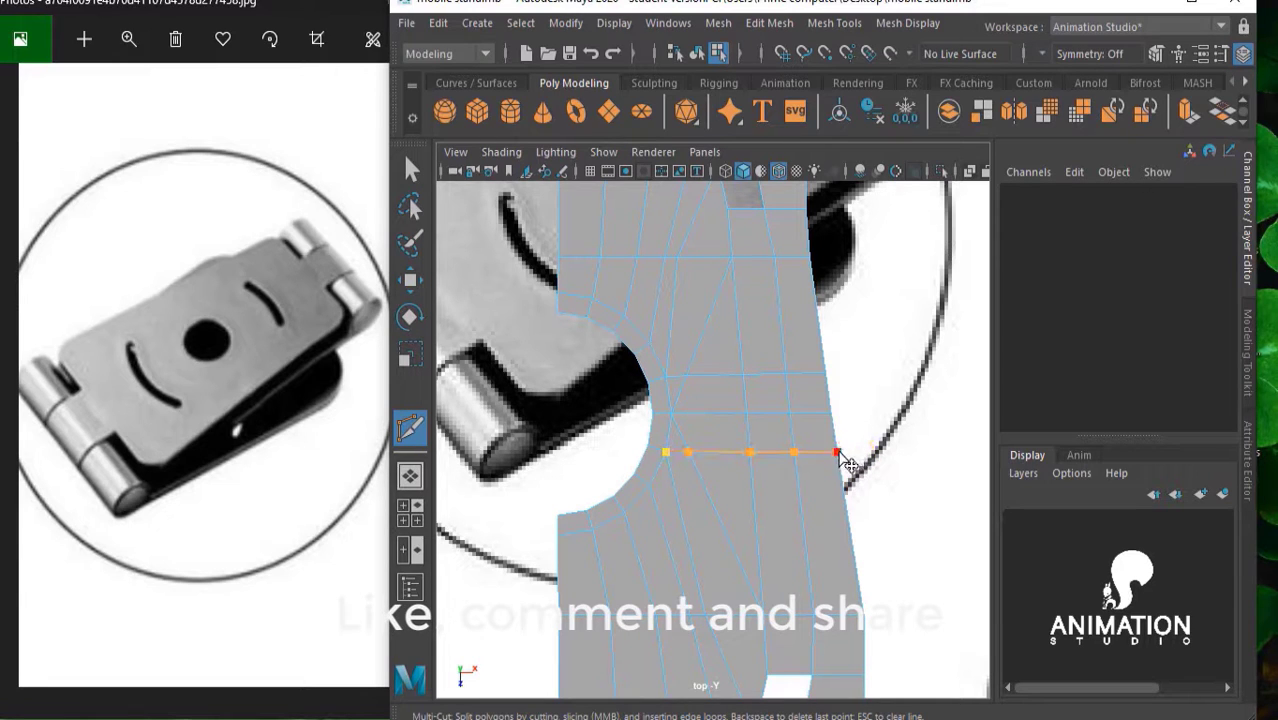
{"action": "right_click", "coordinate": [841, 456]}
{"action": "key", "text": "w"}
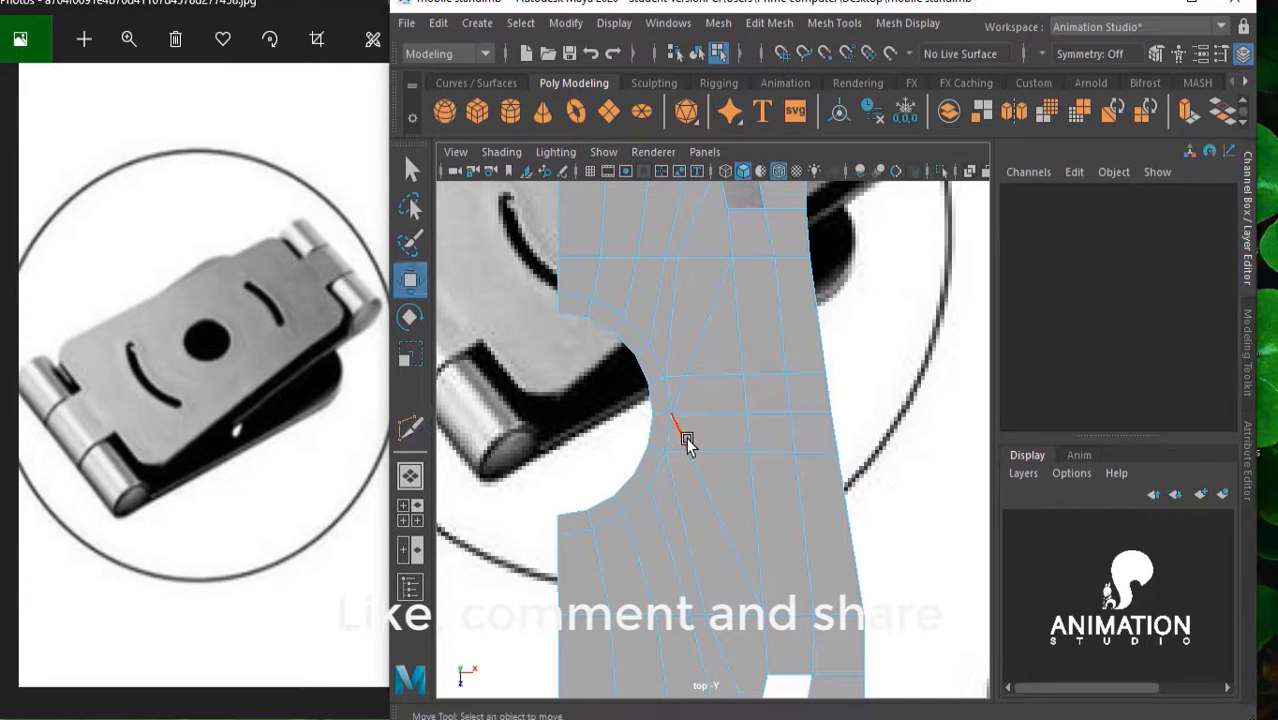
Delete the redundant edges near the hole, including the long diagonal in the lower middle
{"action": "left_click", "coordinate": [682, 431]}
{"action": "key", "text": "Delete"}
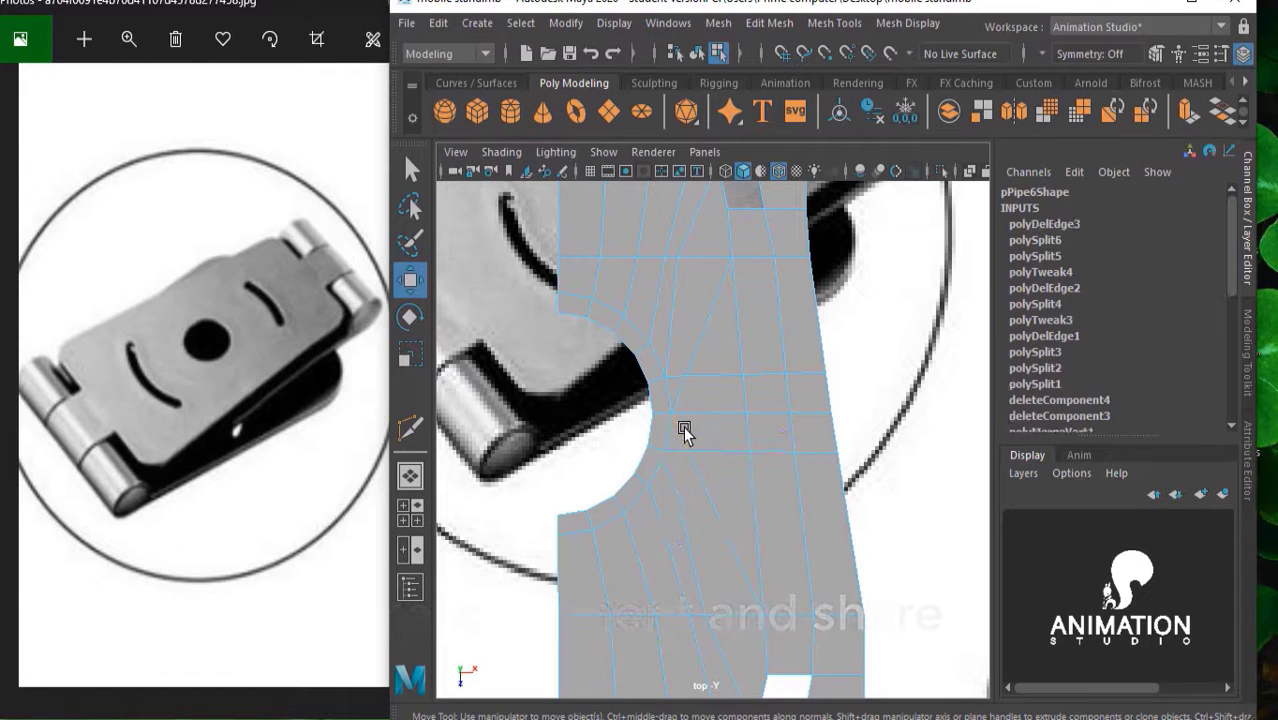
{"action": "left_click", "coordinate": [684, 392]}
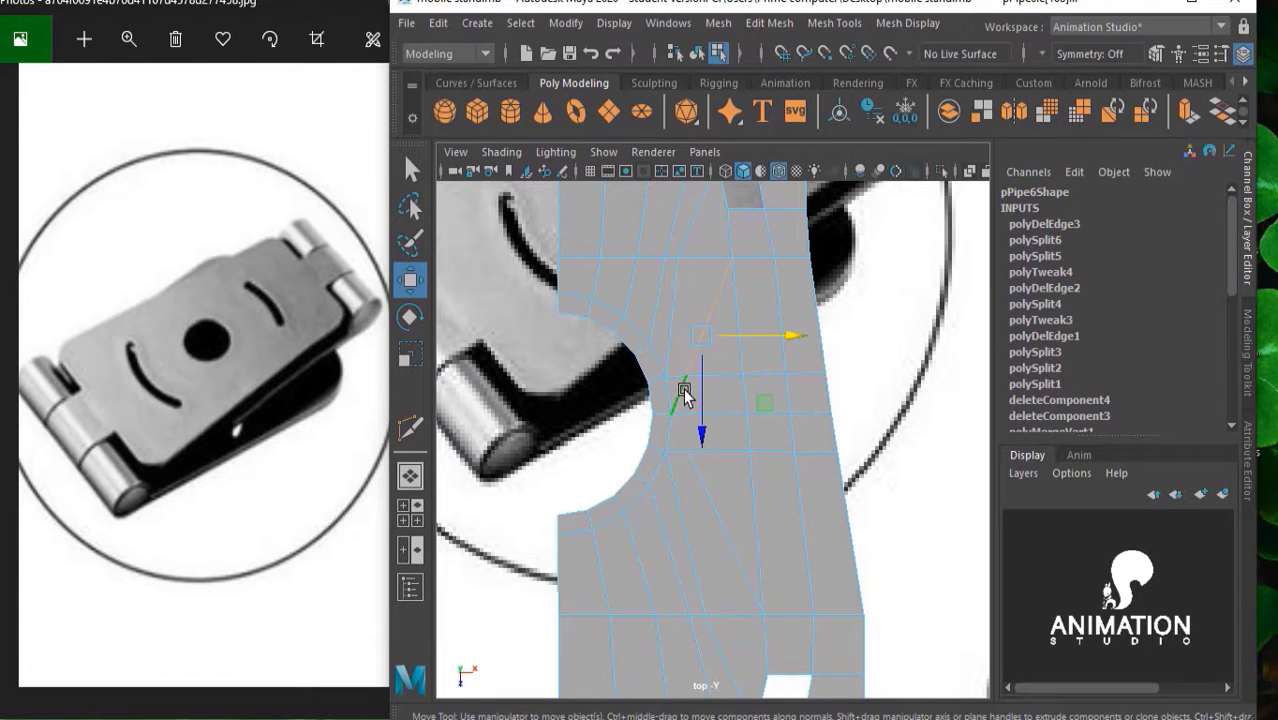
{"action": "left_click", "coordinate": [692, 352]}
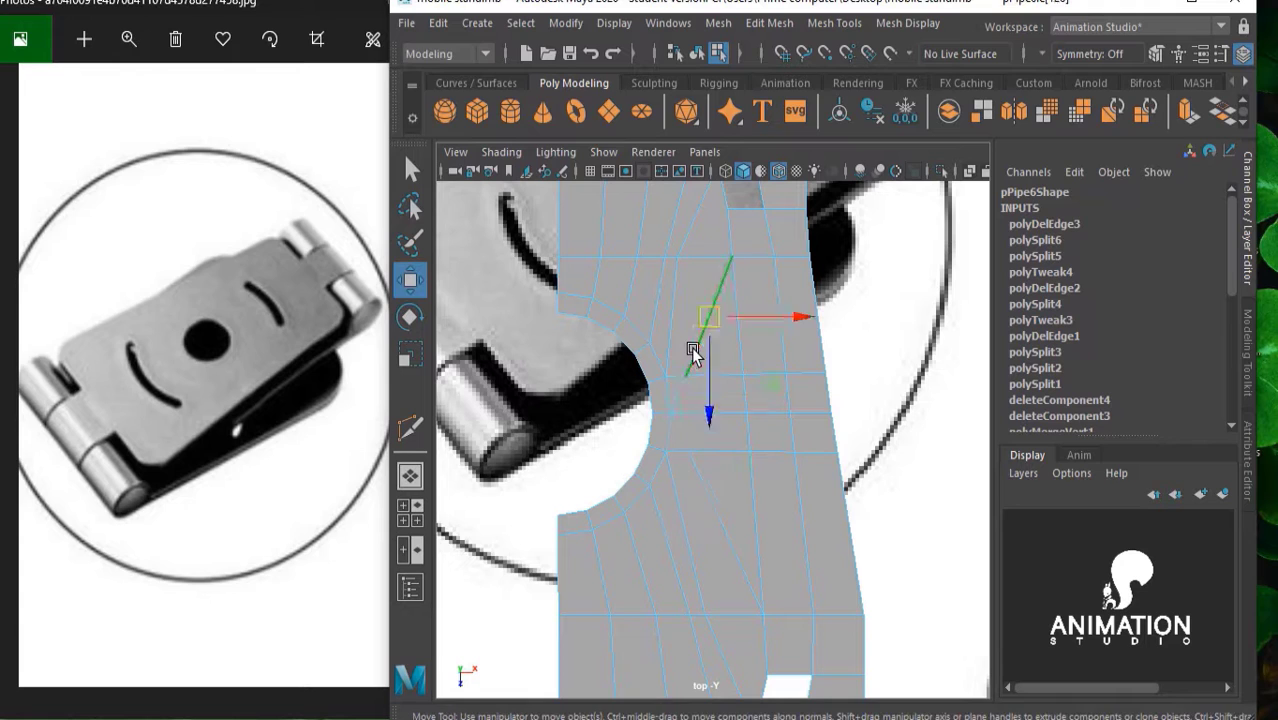
{"action": "left_click", "coordinate": [697, 350]}
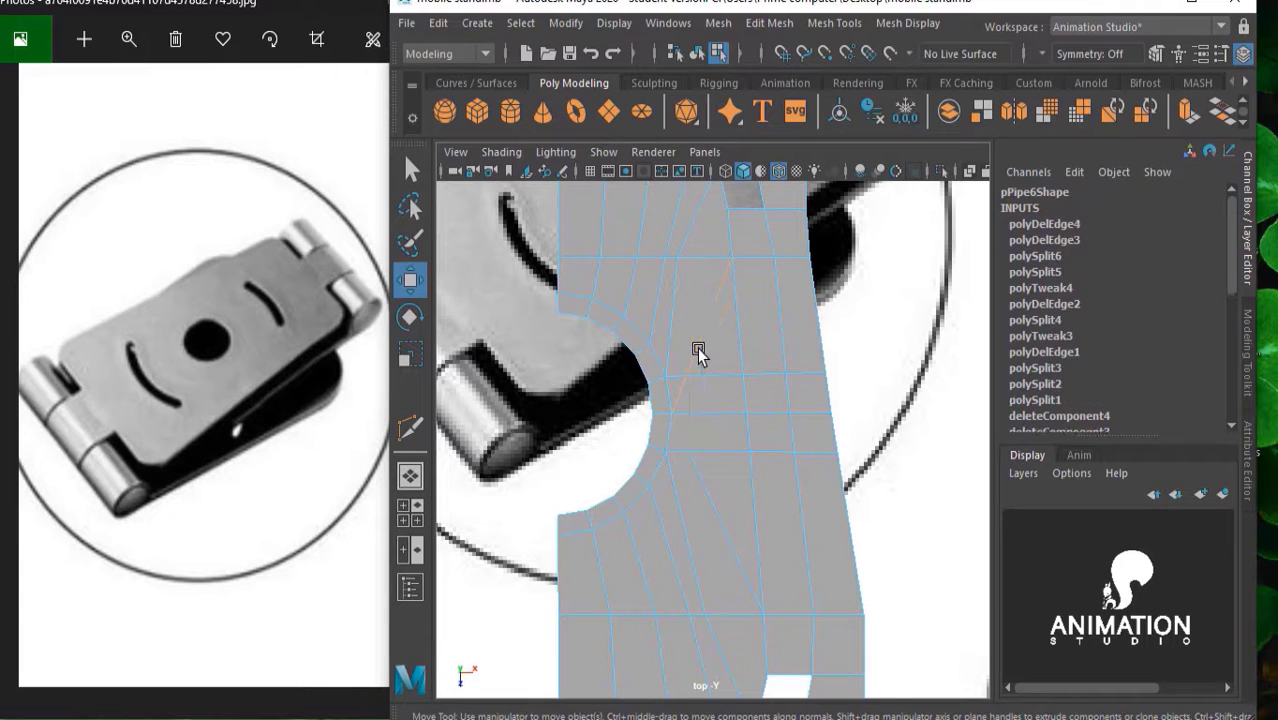
{"action": "left_click", "coordinate": [717, 491]}
{"action": "key", "text": "Delete"}
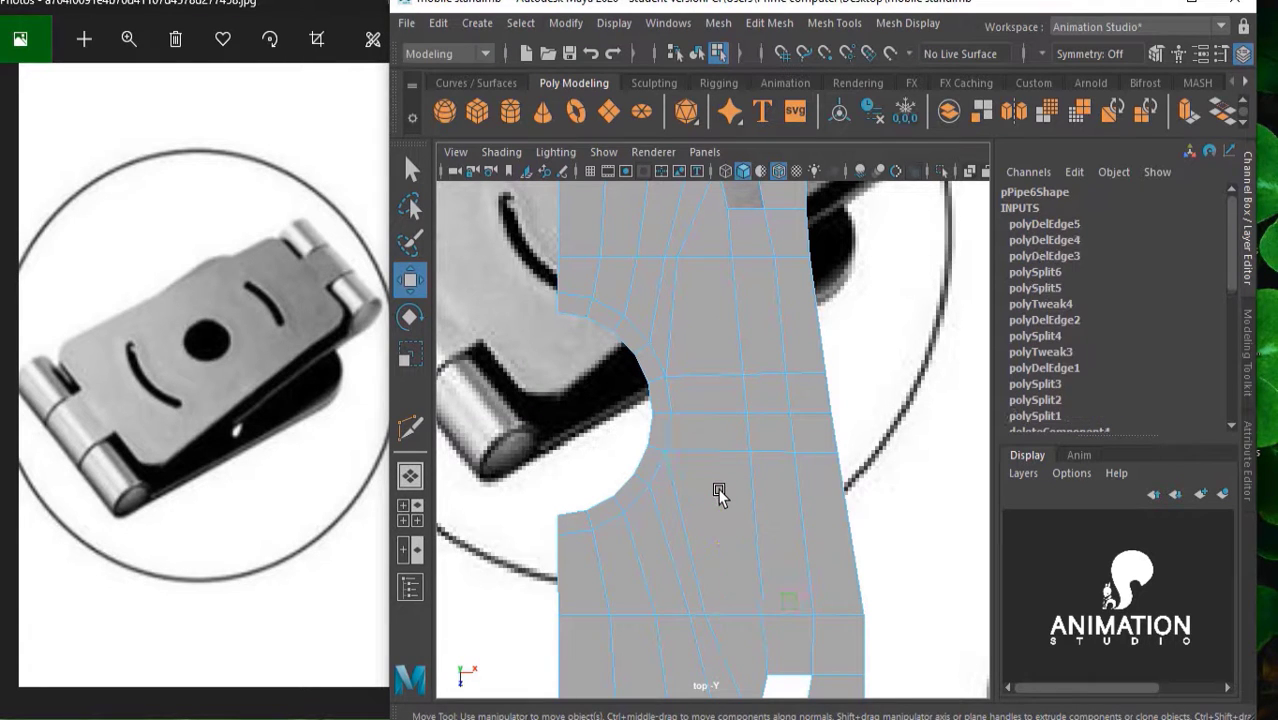
{"action": "key", "text": "super"}
{"action": "key", "text": "super"}
Switch the plate to vertex mode and nudge a lower vertex slightly along X
{"action": "middle_click_drag", "start_coordinate": [725, 443], "coordinate": [751, 327], "text": "alt"}
{"action": "right_click_drag", "start_coordinate": [749, 505], "coordinate": [667, 153]}
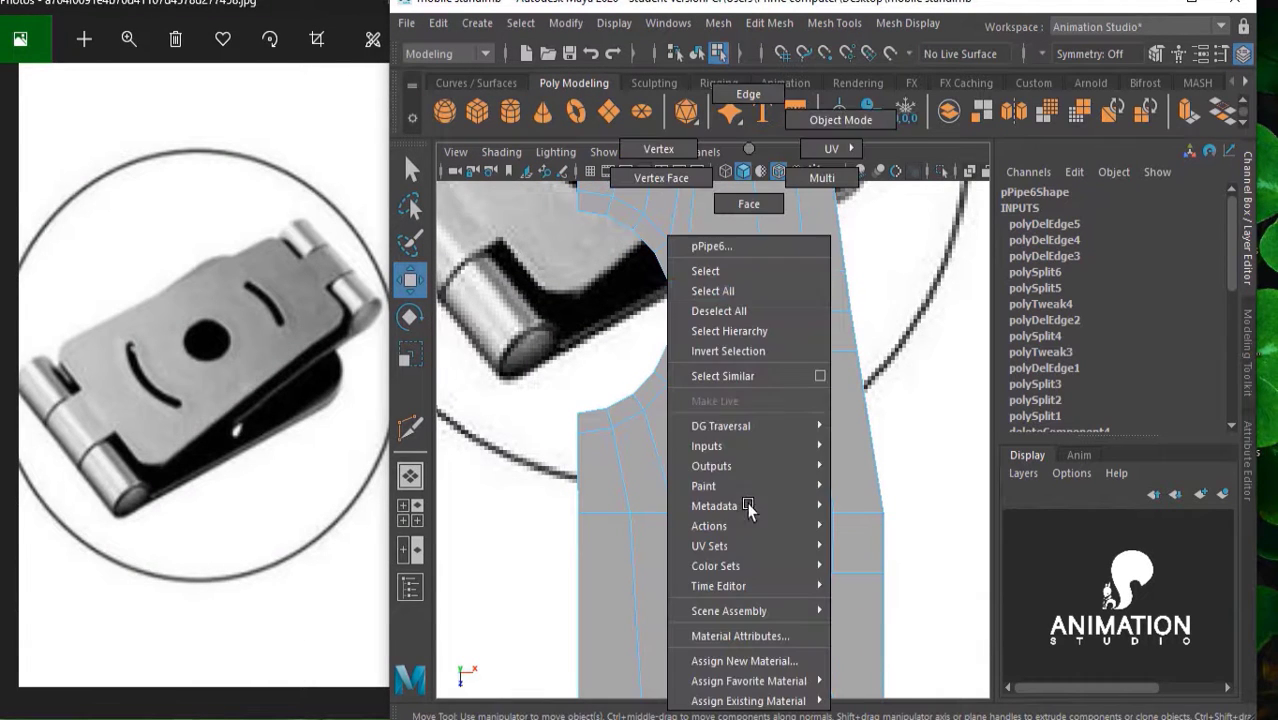
{"action": "left_click", "coordinate": [740, 513]}
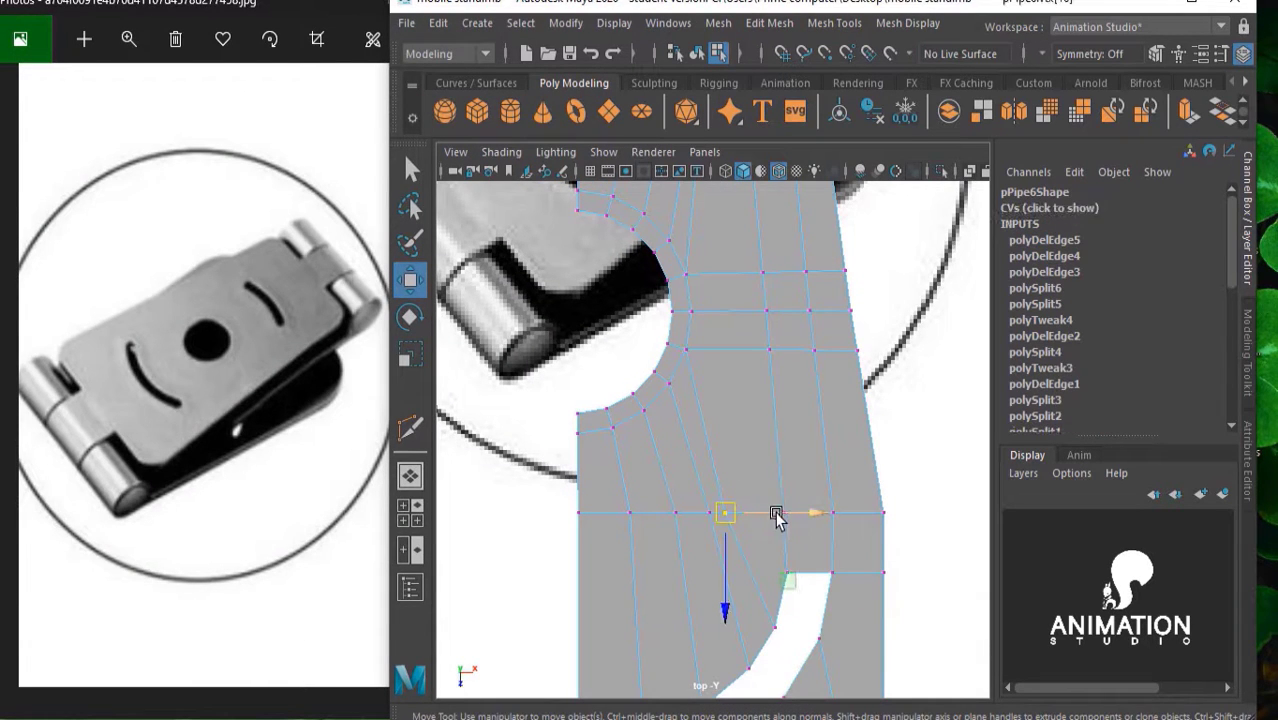
{"action": "left_click_drag", "start_coordinate": [790, 517], "coordinate": [788, 517]}
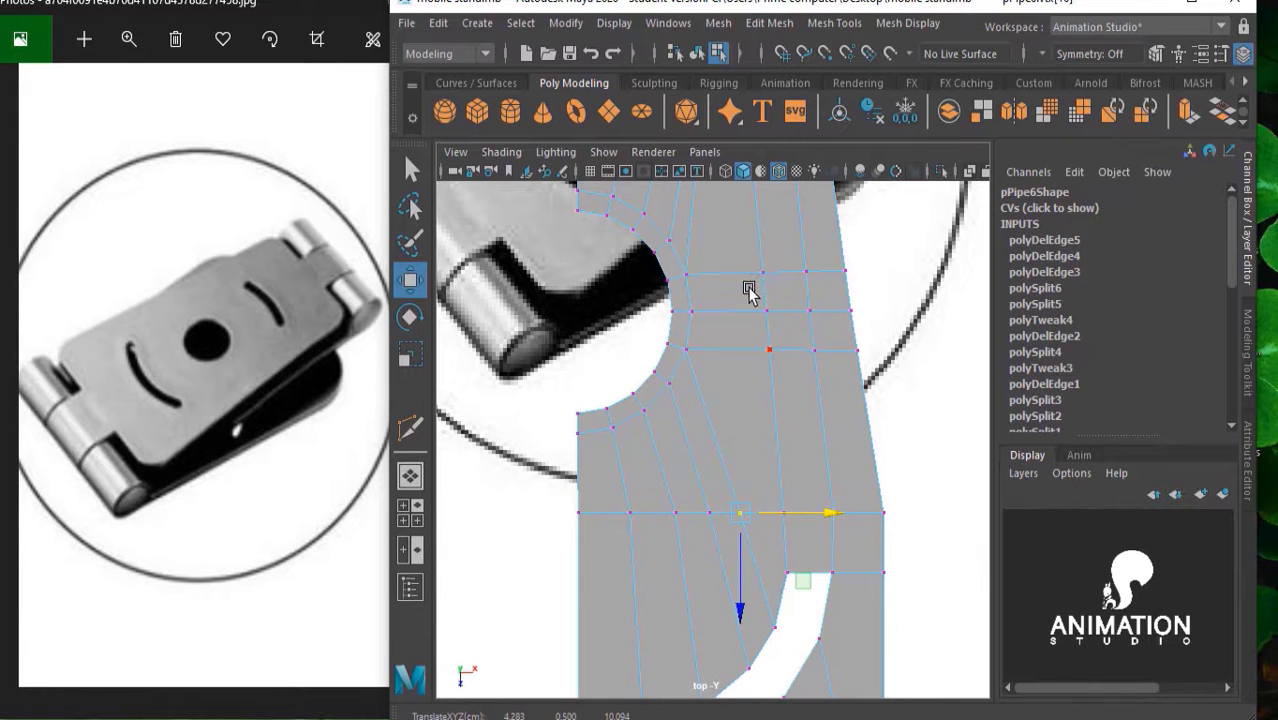
Slide a vertex in the upper edge row sideways to even the spacing, then reframe the view
{"action": "middle_click_drag", "start_coordinate": [747, 286], "coordinate": [736, 428], "text": "alt"}
{"action": "left_click", "coordinate": [705, 340]}
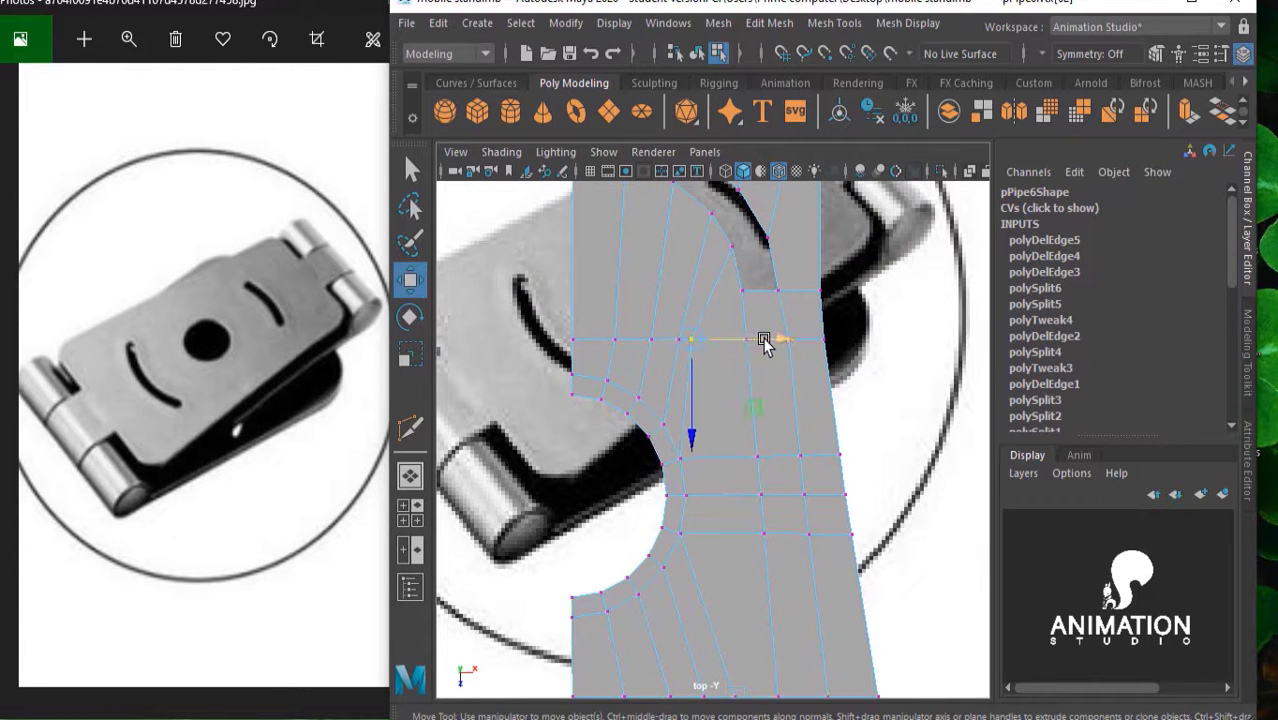
{"action": "left_click_drag", "start_coordinate": [765, 340], "coordinate": [775, 344]}
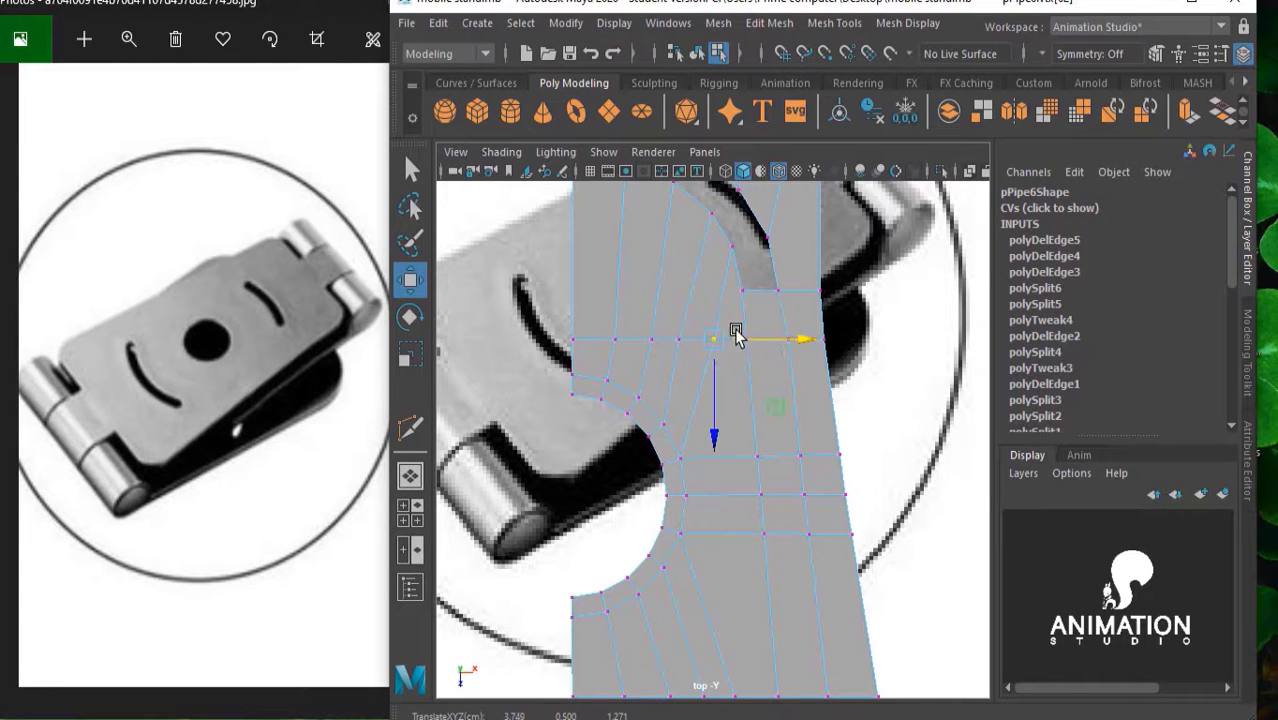
{"action": "mouse_move", "coordinate": [739, 341]}
{"action": "left_mouse_down"}
{"action": "mouse_move", "coordinate": [712, 341]}
{"action": "mouse_move", "coordinate": [748, 341]}
{"action": "left_mouse_up"}
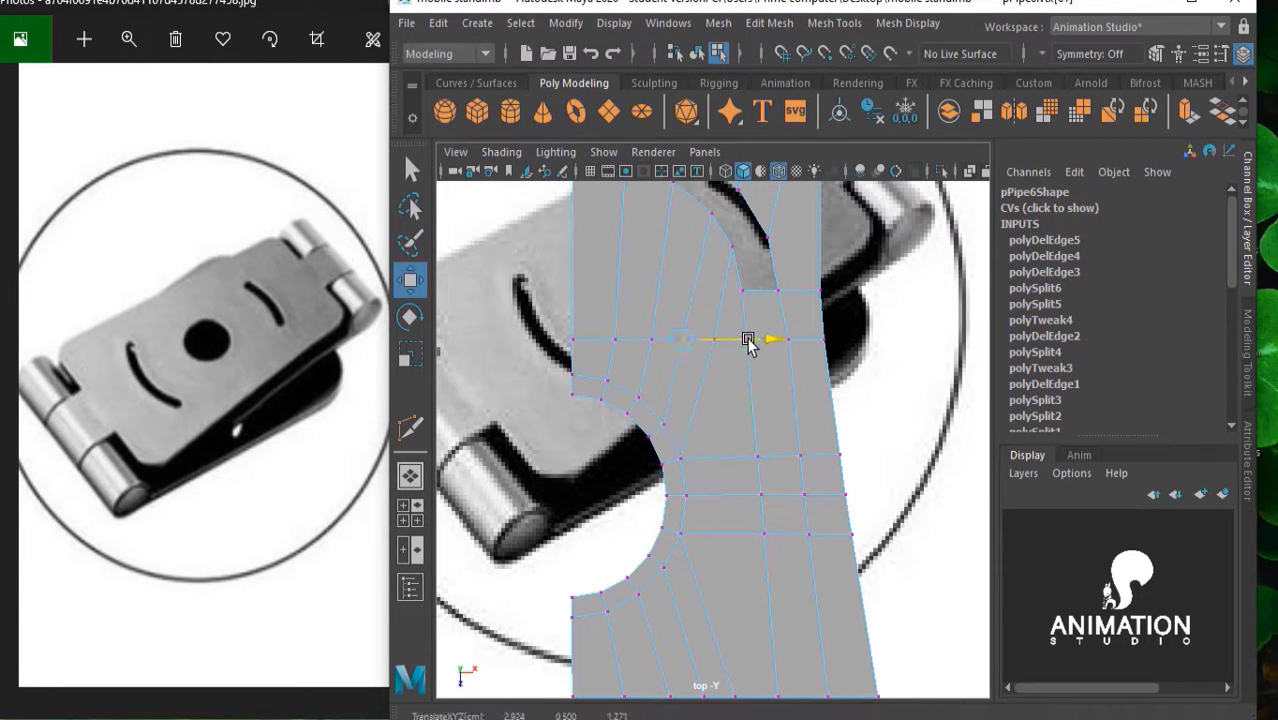
{"action": "scroll", "coordinate": [644, 336], "scroll_direction": "down", "scroll_amount": 1}
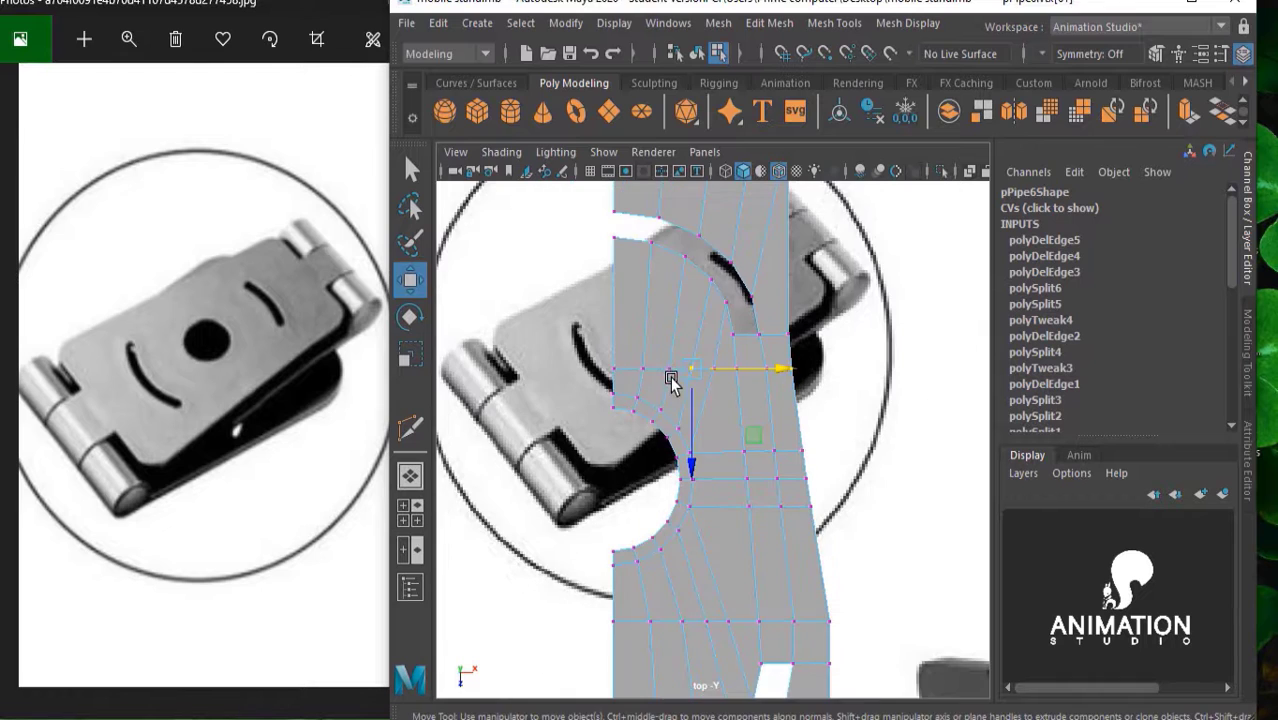
{"action": "middle_click_drag", "start_coordinate": [671, 380], "coordinate": [673, 342], "text": "alt"}
{"action": "scroll", "coordinate": [690, 420], "scroll_direction": "up", "scroll_amount": 2}
{"action": "middle_click_drag", "start_coordinate": [698, 442], "coordinate": [720, 355], "text": "alt"}
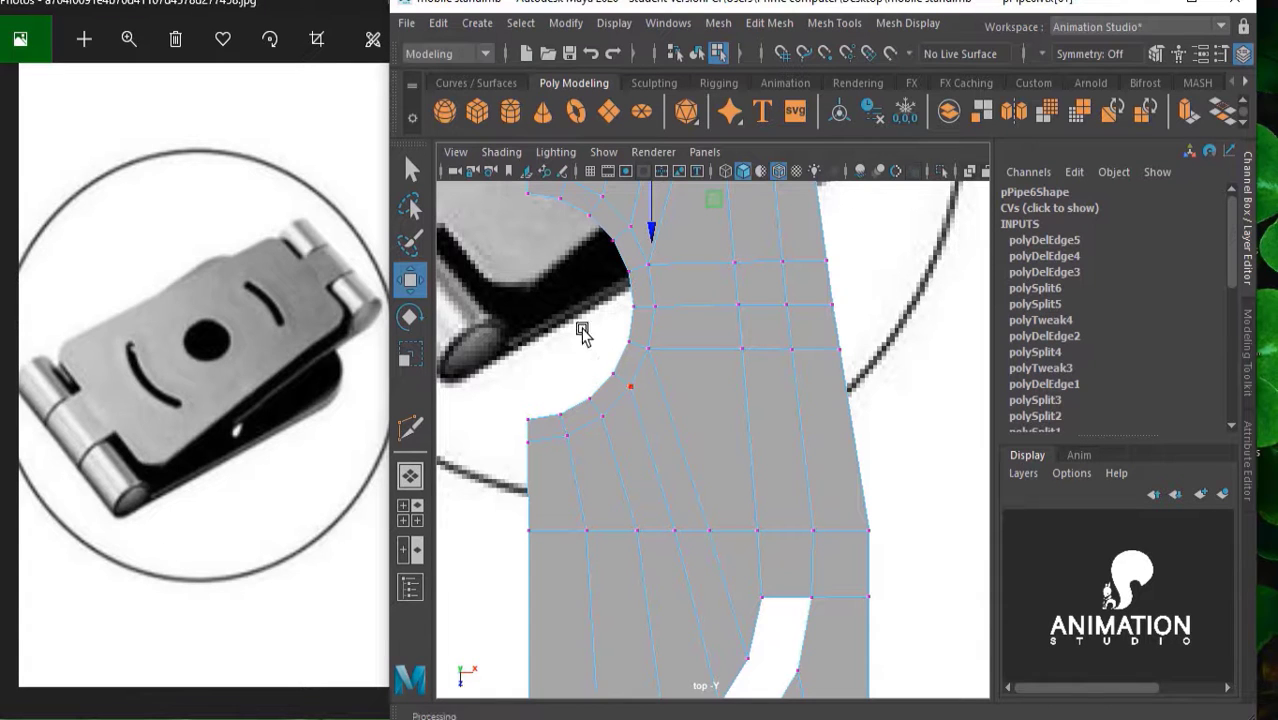
{"action": "left_click", "coordinate": [589, 214]}
{"action": "left_click", "coordinate": [900, 490]}
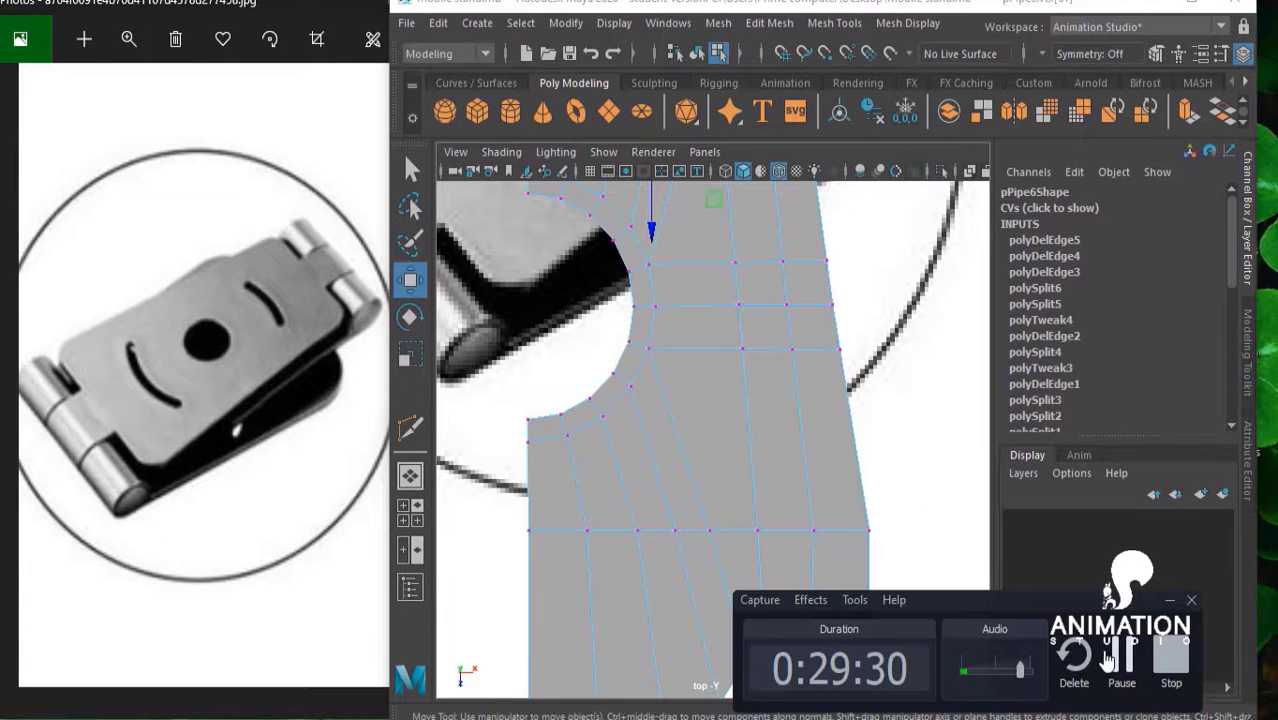
Frame the plate mesh in a single large viewport
{"action": "scroll", "coordinate": [793, 420], "scroll_direction": "down", "scroll_amount": 5}
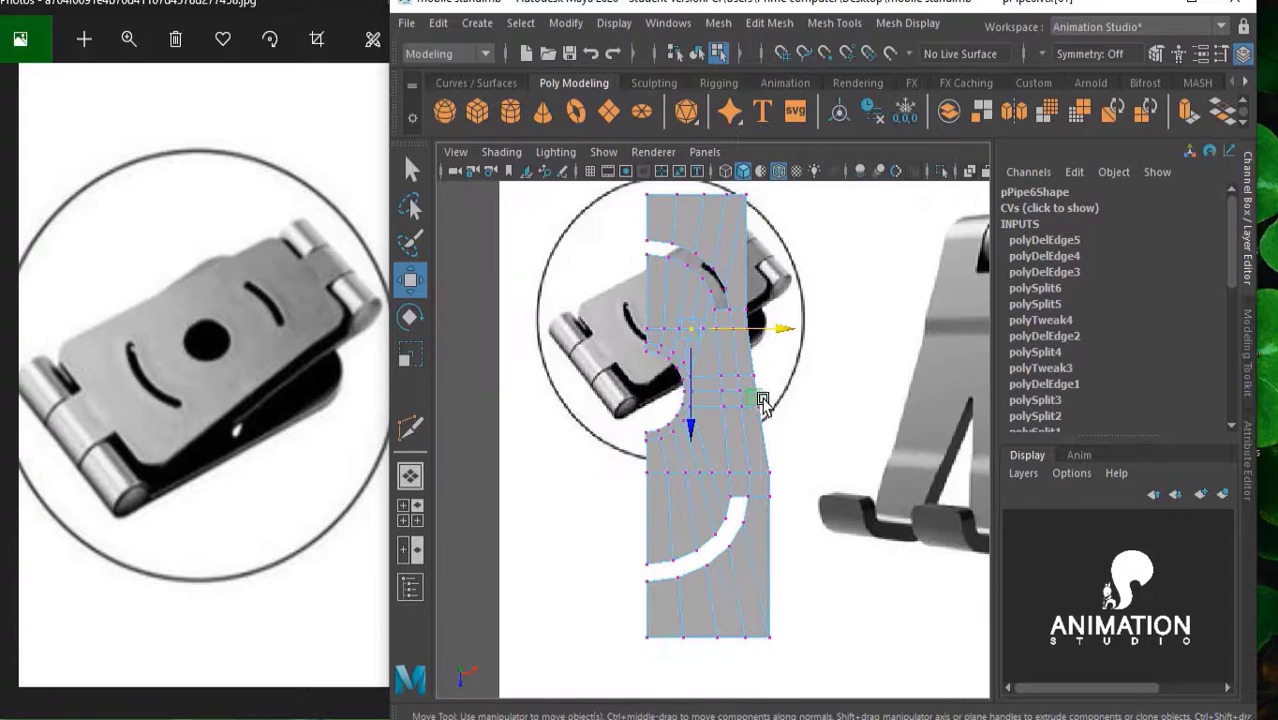
{"action": "key", "text": "space"}
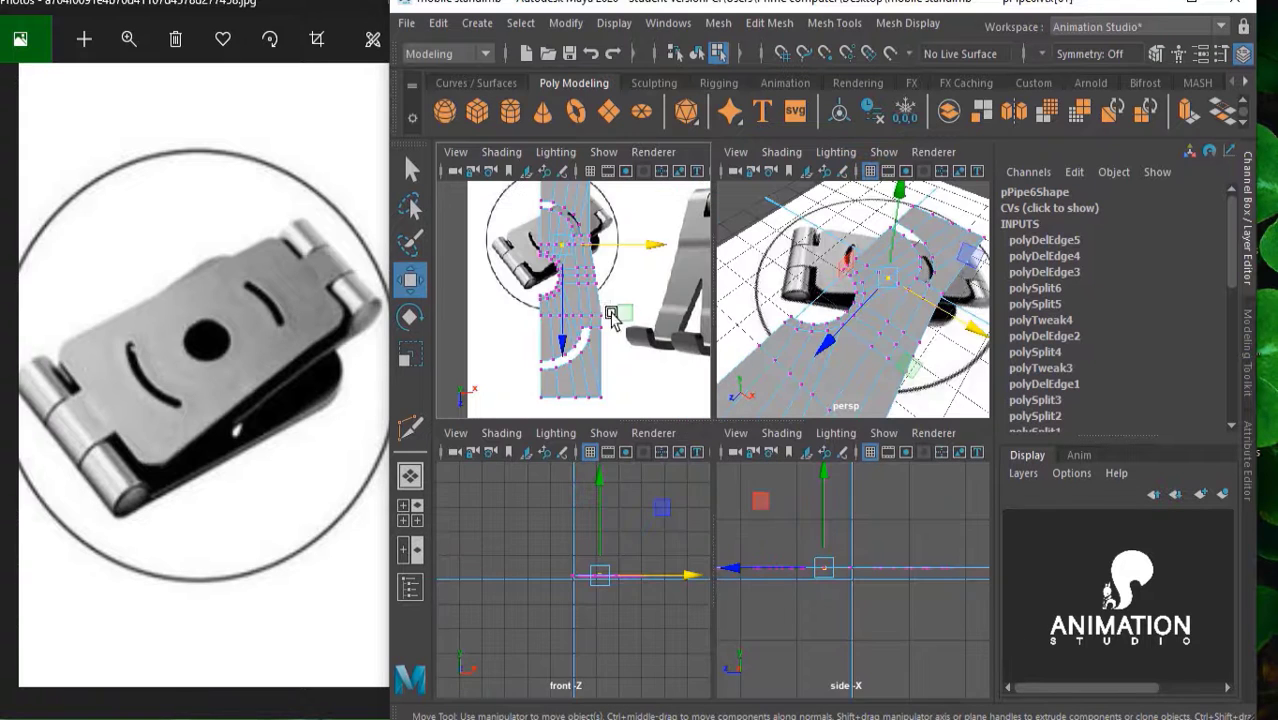
{"action": "key", "text": "space"}
{"action": "middle_click_drag", "start_coordinate": [681, 370], "coordinate": [633, 362], "text": "alt"}
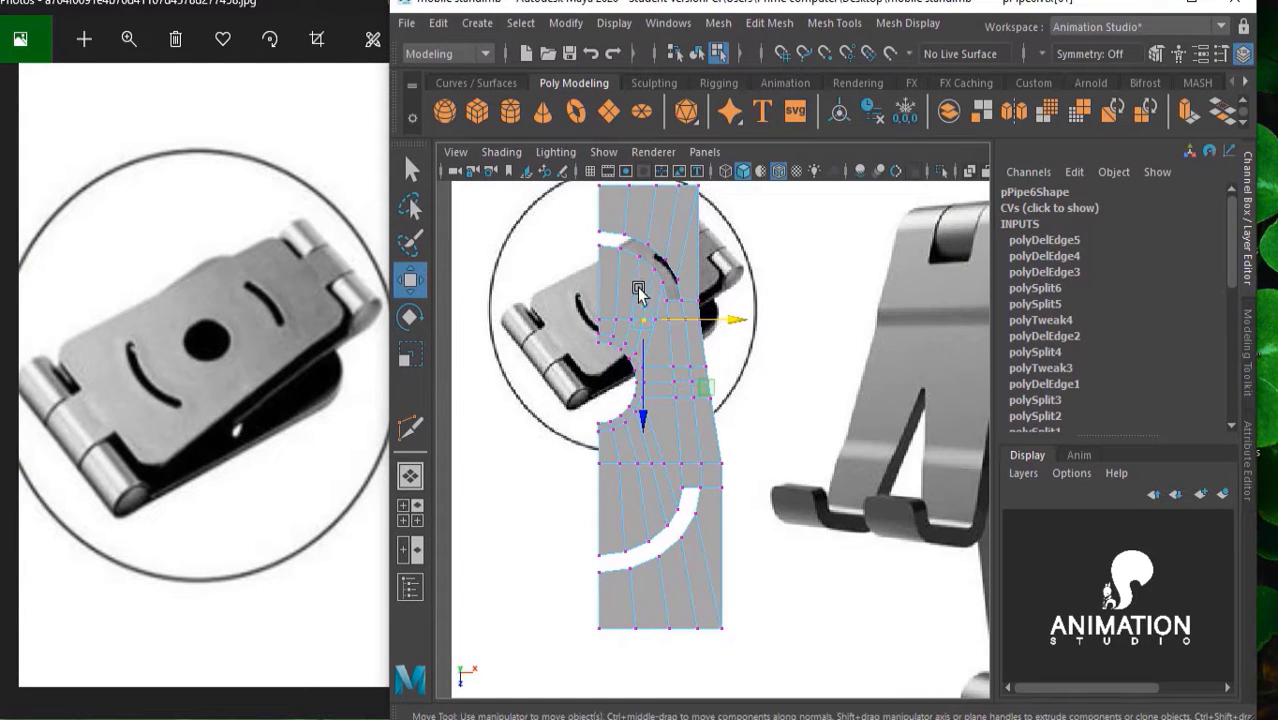
{"action": "scroll", "coordinate": [641, 258], "scroll_direction": "up", "scroll_amount": 2}
{"action": "middle_click_drag", "start_coordinate": [642, 262], "coordinate": [634, 295], "text": "alt"}
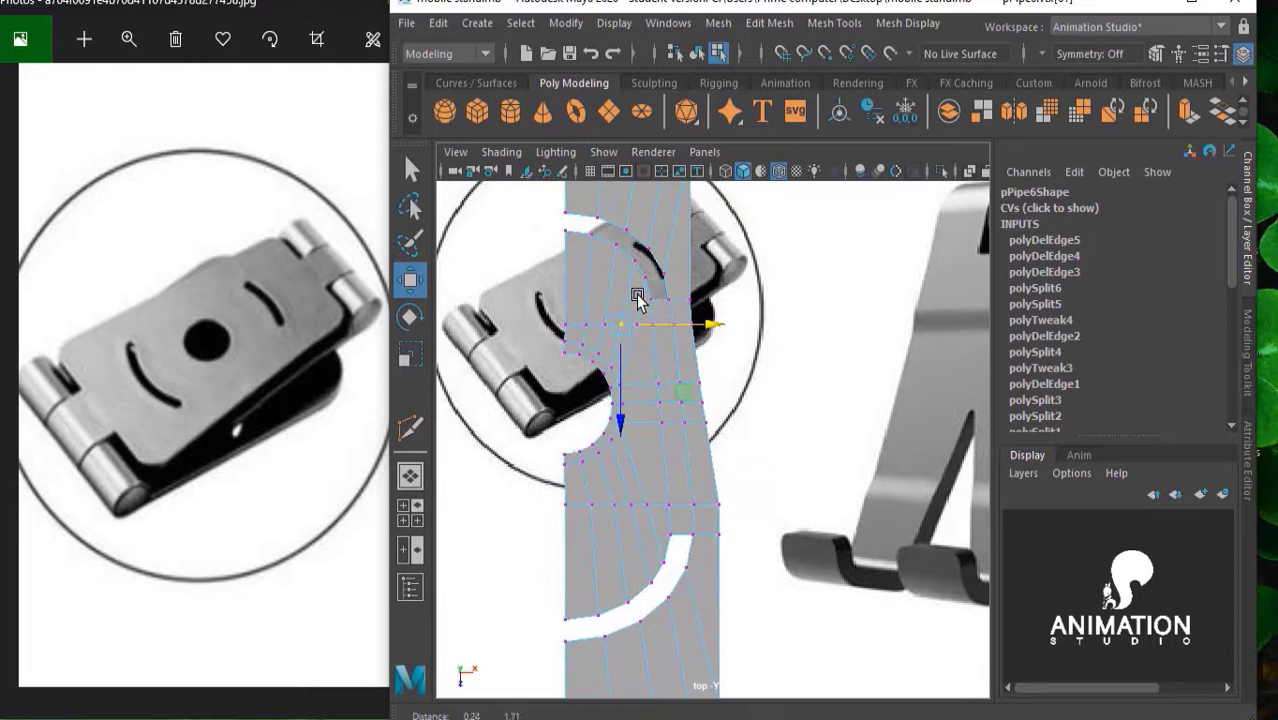
Select the vertex column down the plate's right edge and switch to the Scale tool
{"action": "left_click", "coordinate": [716, 540]}
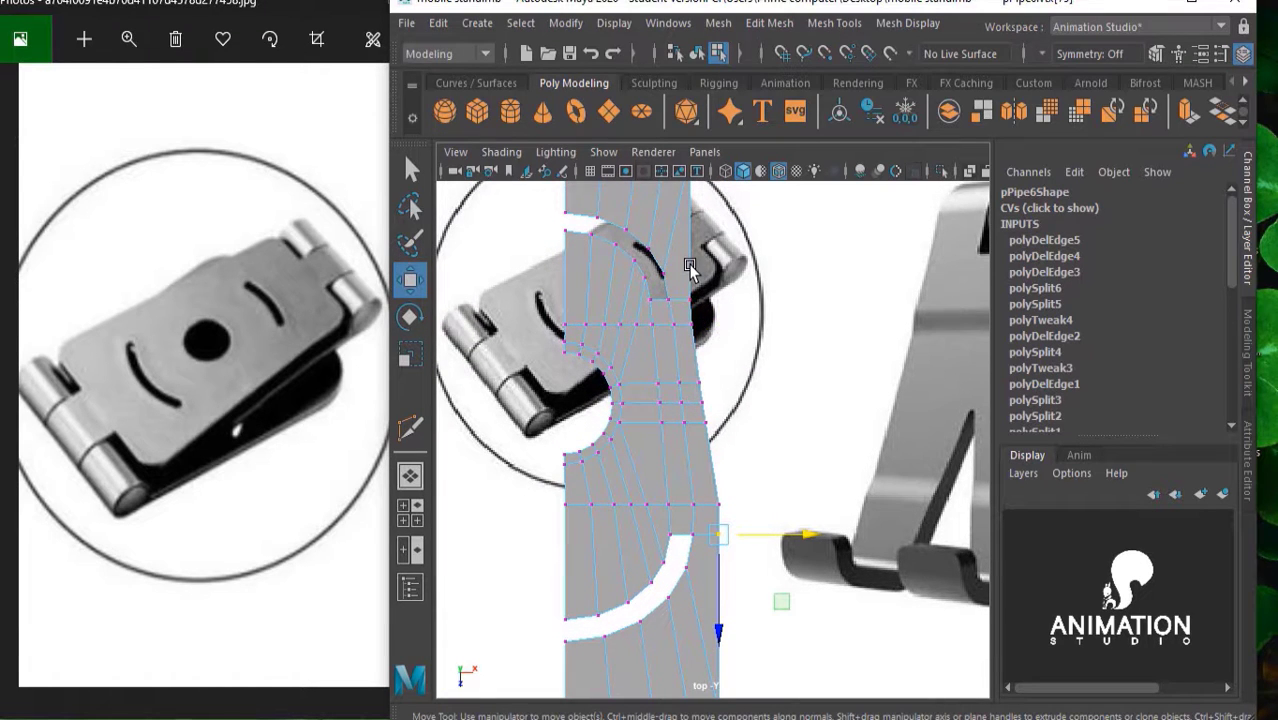
{"action": "scroll", "coordinate": [692, 280], "scroll_direction": "down", "scroll_amount": 1}
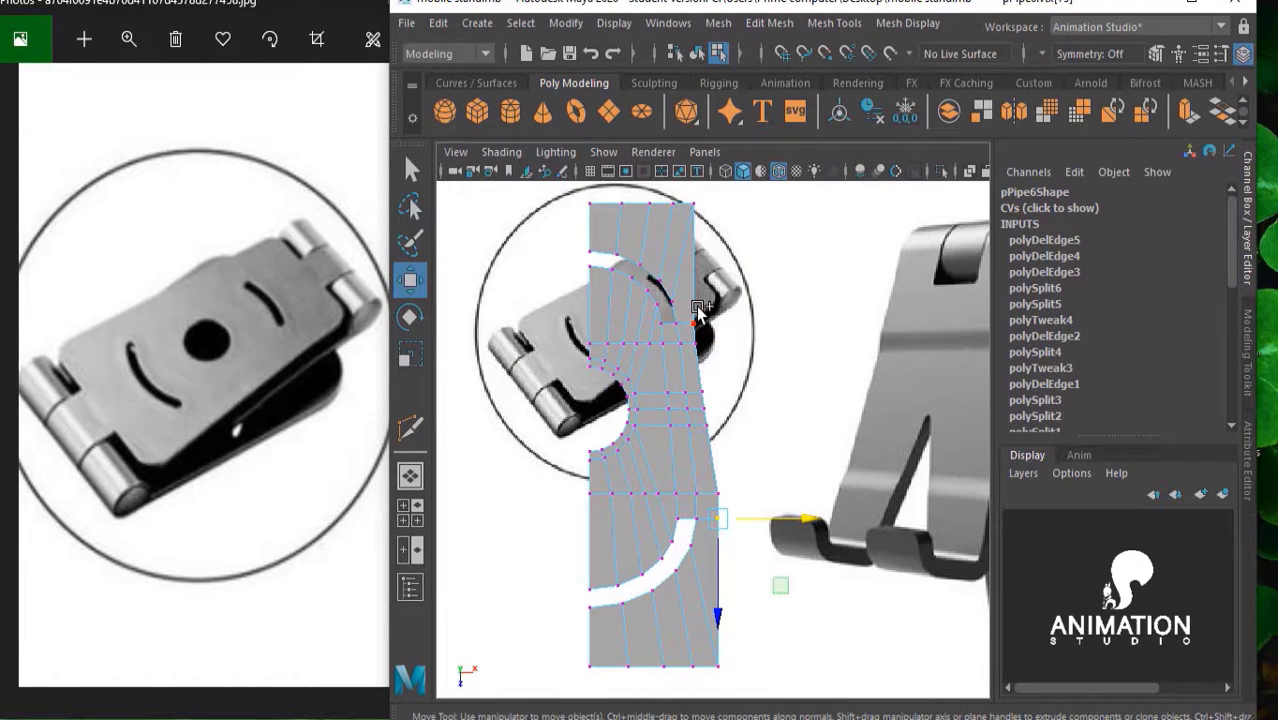
{"action": "left_click", "coordinate": [654, 452]}
{"action": "left_click", "coordinate": [693, 322]}
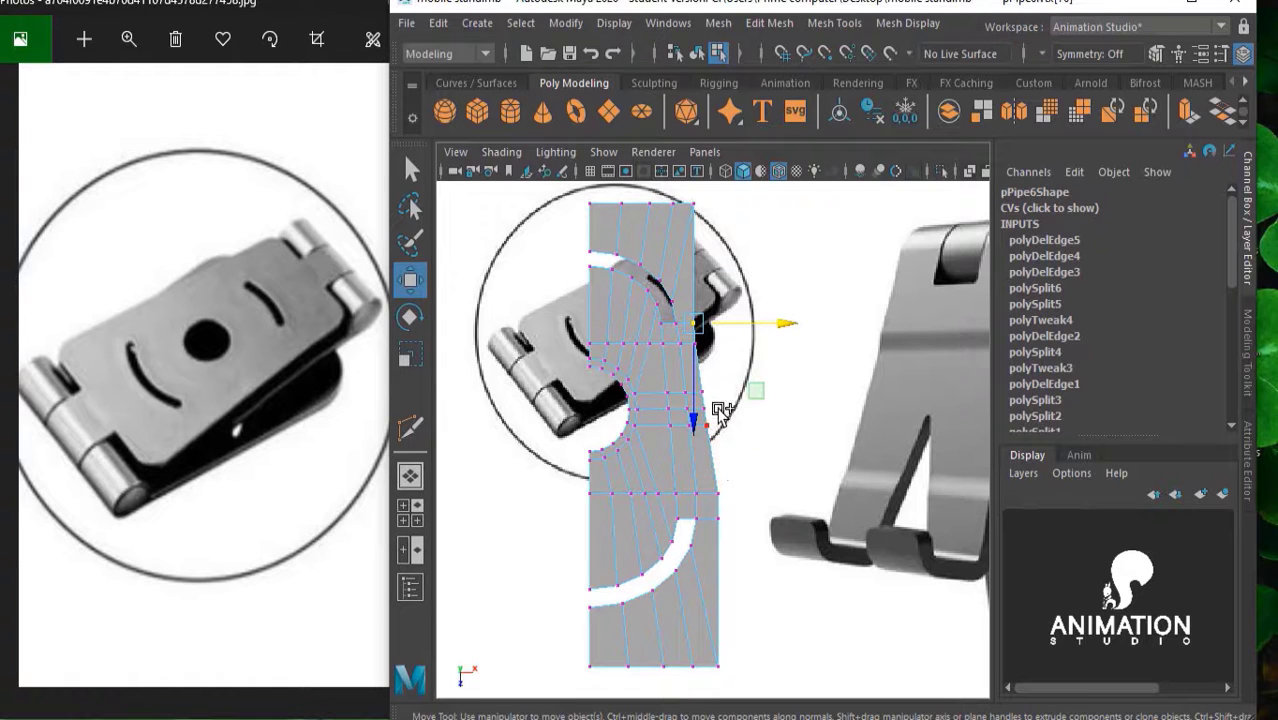
{"action": "left_click", "coordinate": [698, 344]}
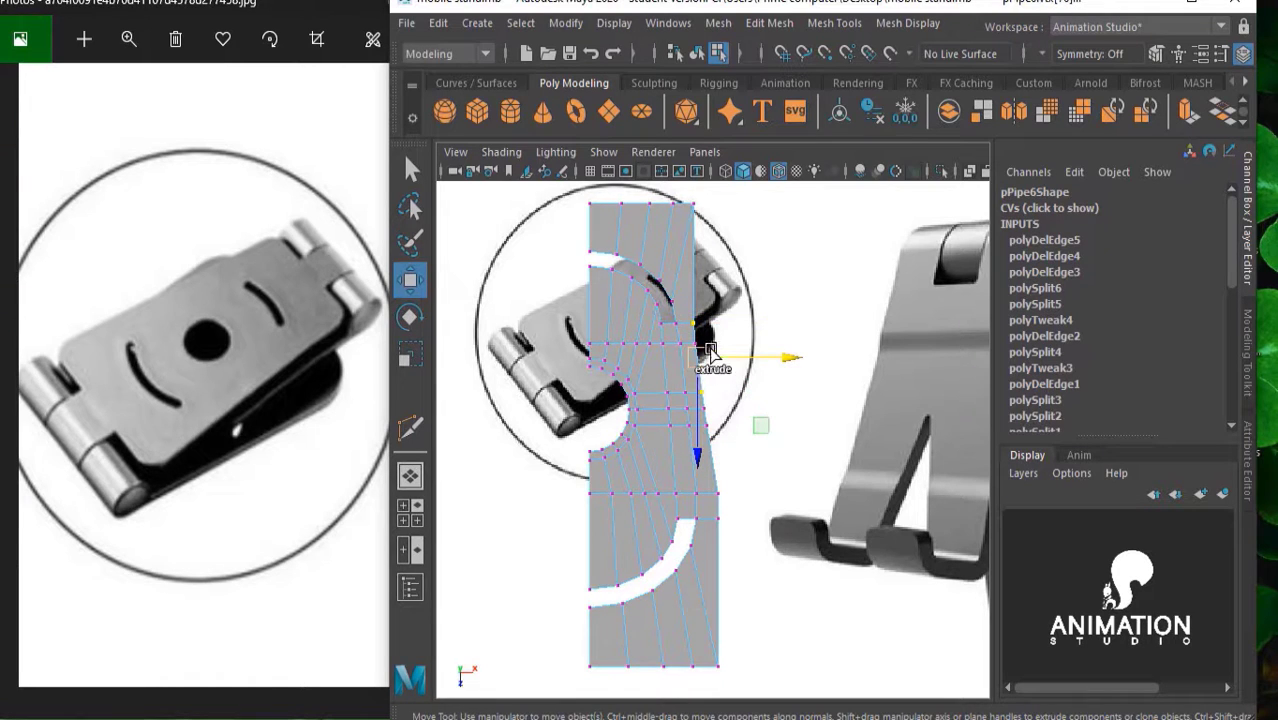
{"action": "left_click", "coordinate": [712, 395]}
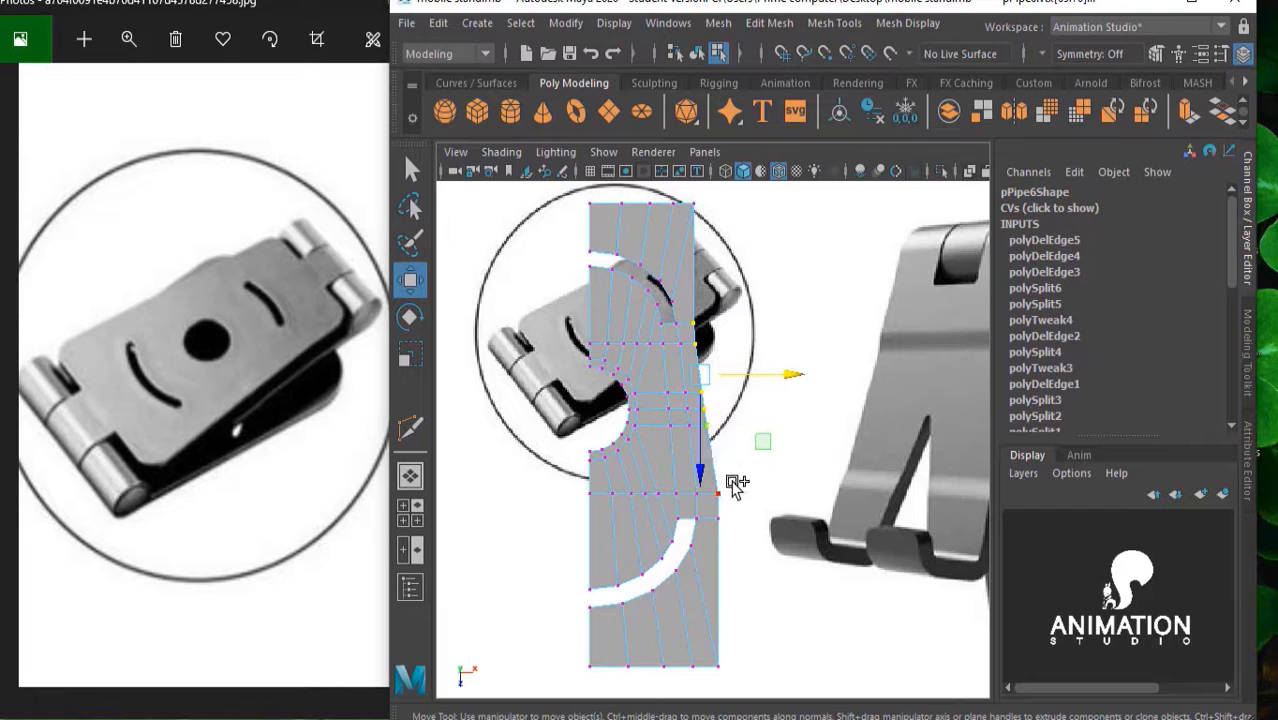
{"action": "key", "text": "Down"}
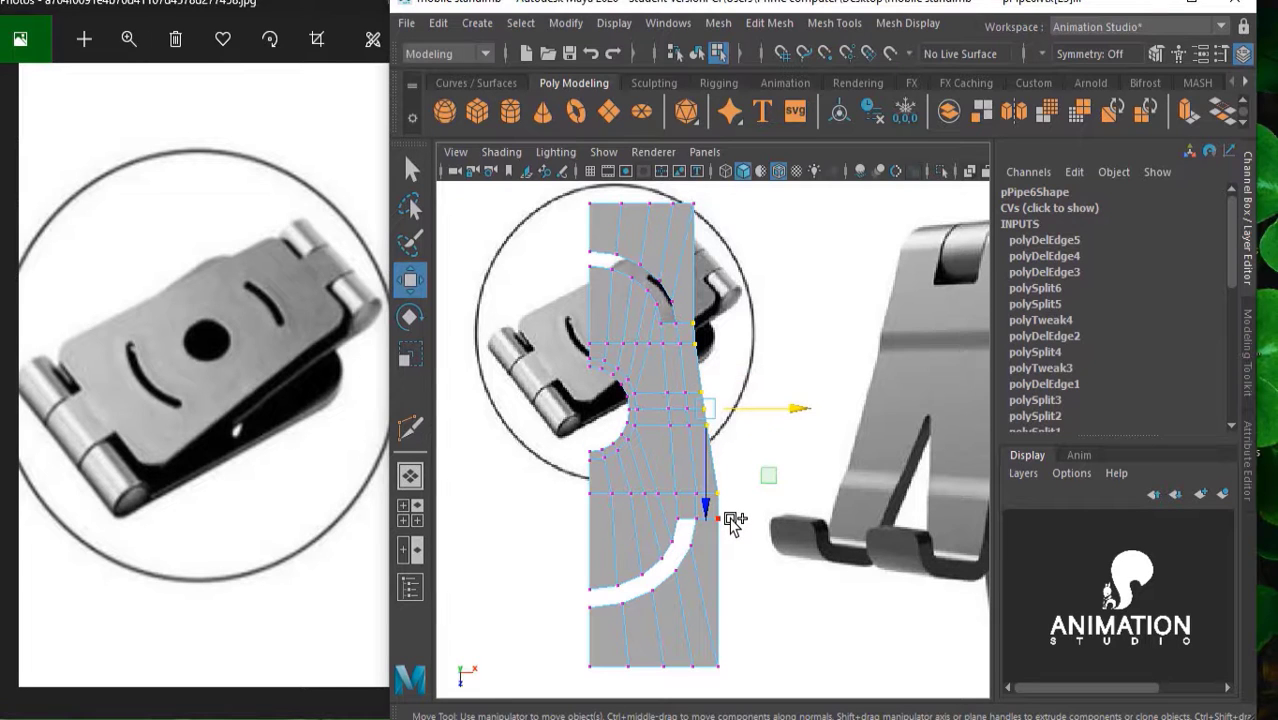
{"action": "key", "text": "Down"}
{"action": "key", "text": "r"}
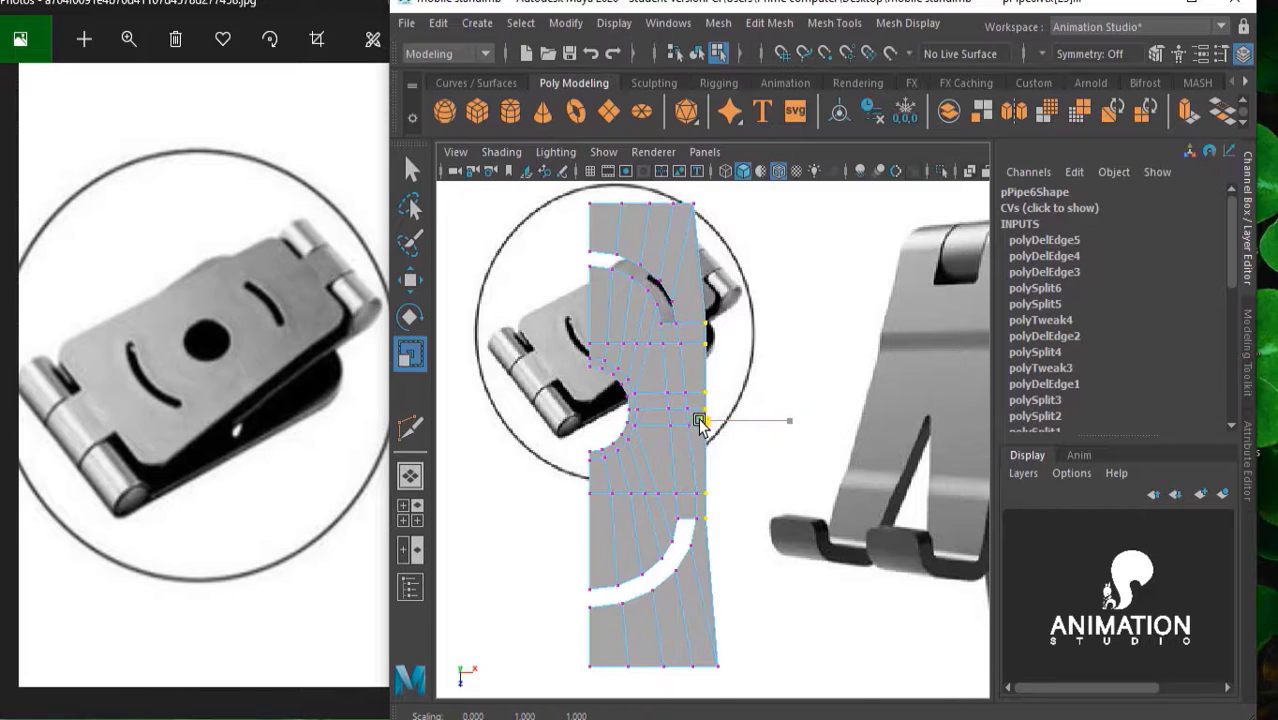
Add the top and bottom corner vertices to the right-edge selection, checking the whole edge
{"action": "left_click", "coordinate": [700, 205], "text": "shift"}
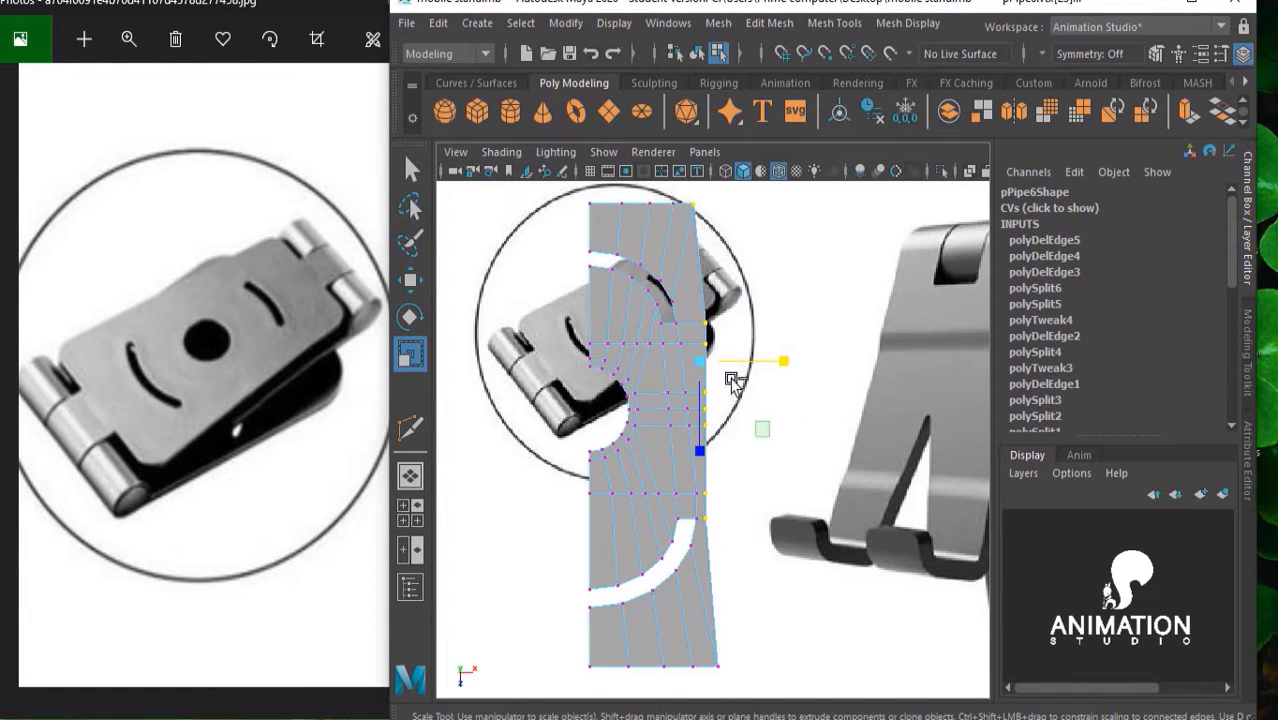
{"action": "left_click", "coordinate": [728, 668], "text": "shift"}
{"action": "scroll", "coordinate": [722, 570], "scroll_direction": "up", "scroll_amount": 3}
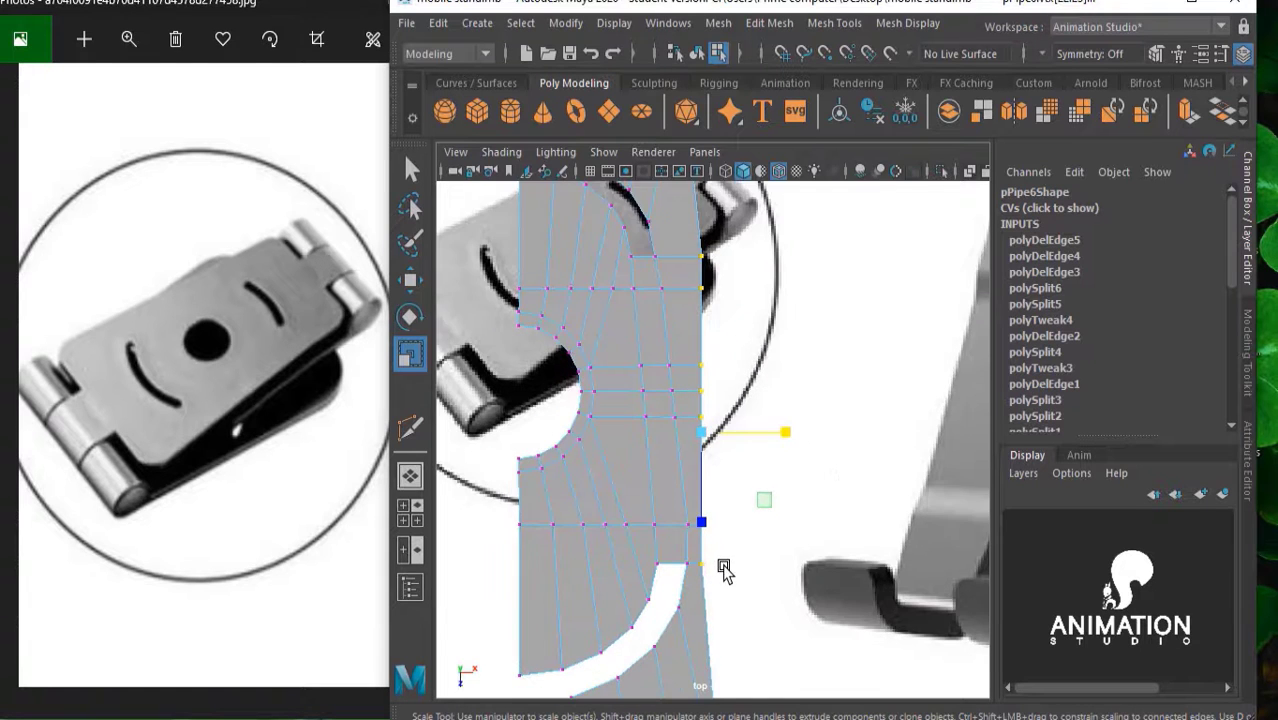
{"action": "middle_click_drag", "start_coordinate": [719, 571], "coordinate": [729, 437], "text": "alt"}
{"action": "scroll", "coordinate": [729, 437], "scroll_direction": "up", "scroll_amount": 2}
{"action": "middle_click_drag", "start_coordinate": [727, 362], "coordinate": [735, 313], "text": "alt"}
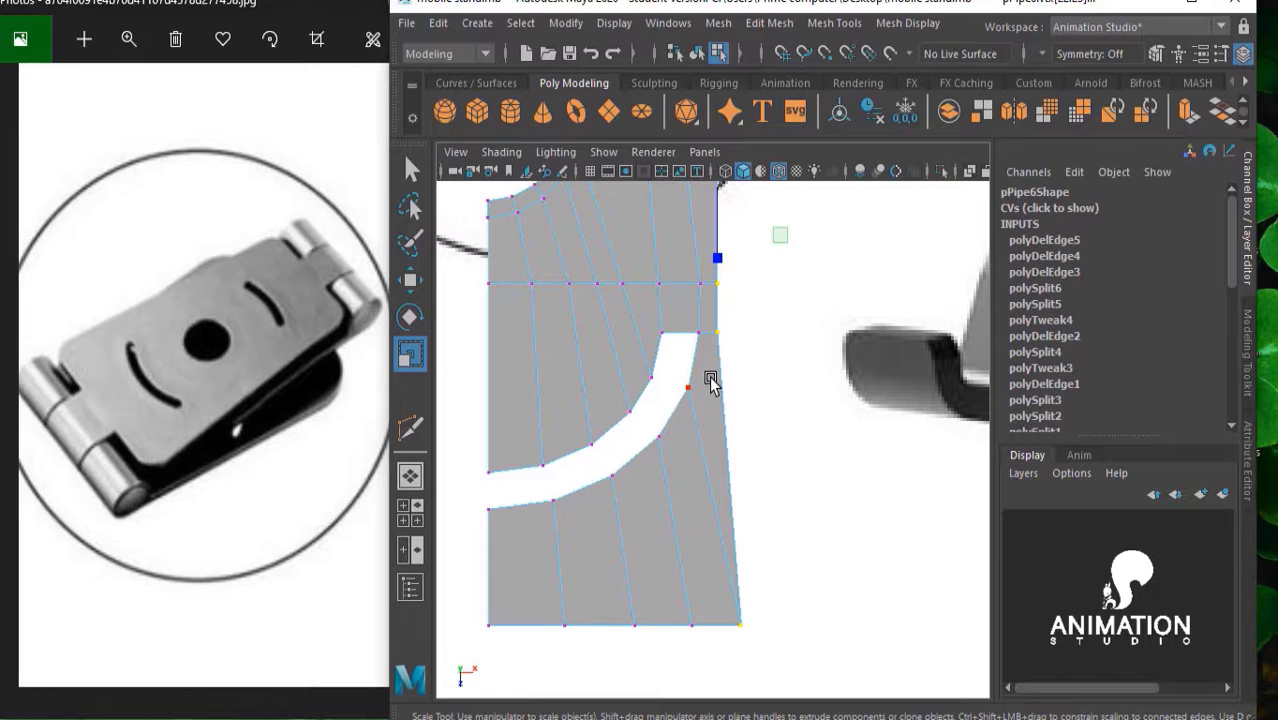
{"action": "scroll", "coordinate": [737, 377], "scroll_direction": "down", "scroll_amount": 3}
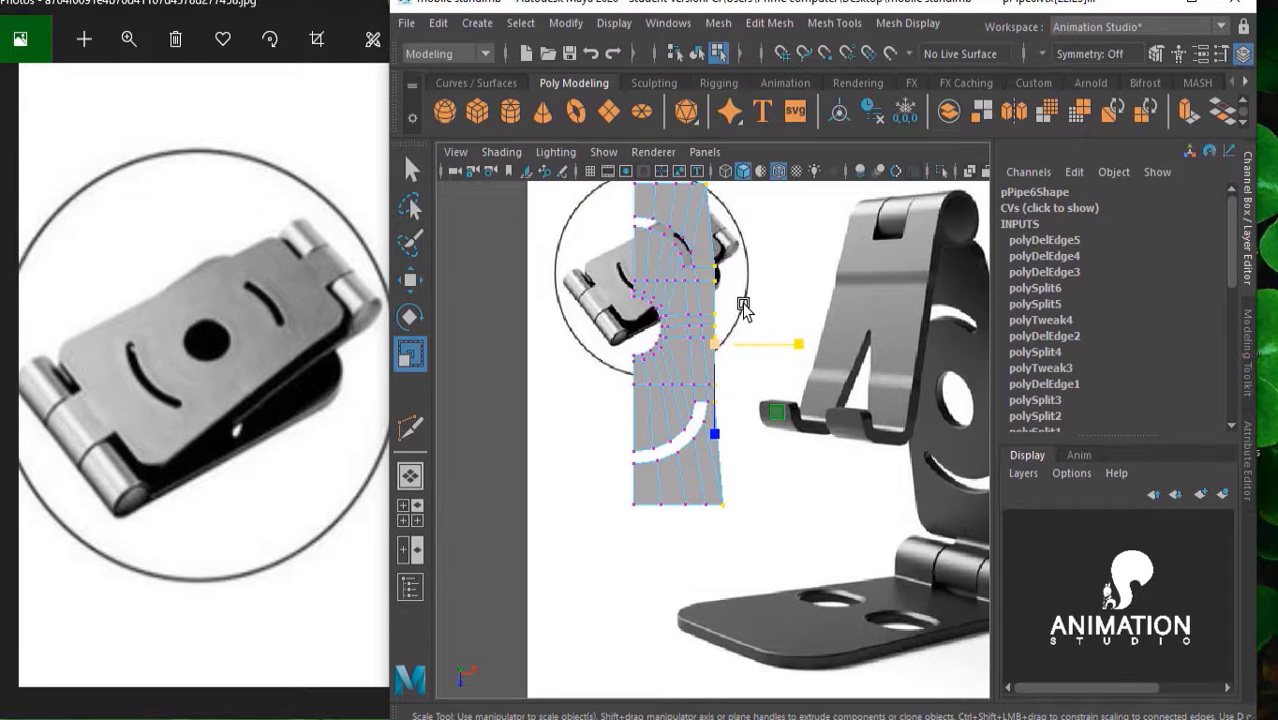
{"action": "scroll", "coordinate": [748, 300], "scroll_direction": "up", "scroll_amount": 1}
{"action": "scroll", "coordinate": [750, 380], "scroll_direction": "up", "scroll_amount": 1}
{"action": "scroll", "coordinate": [727, 360], "scroll_direction": "up", "scroll_amount": 1}
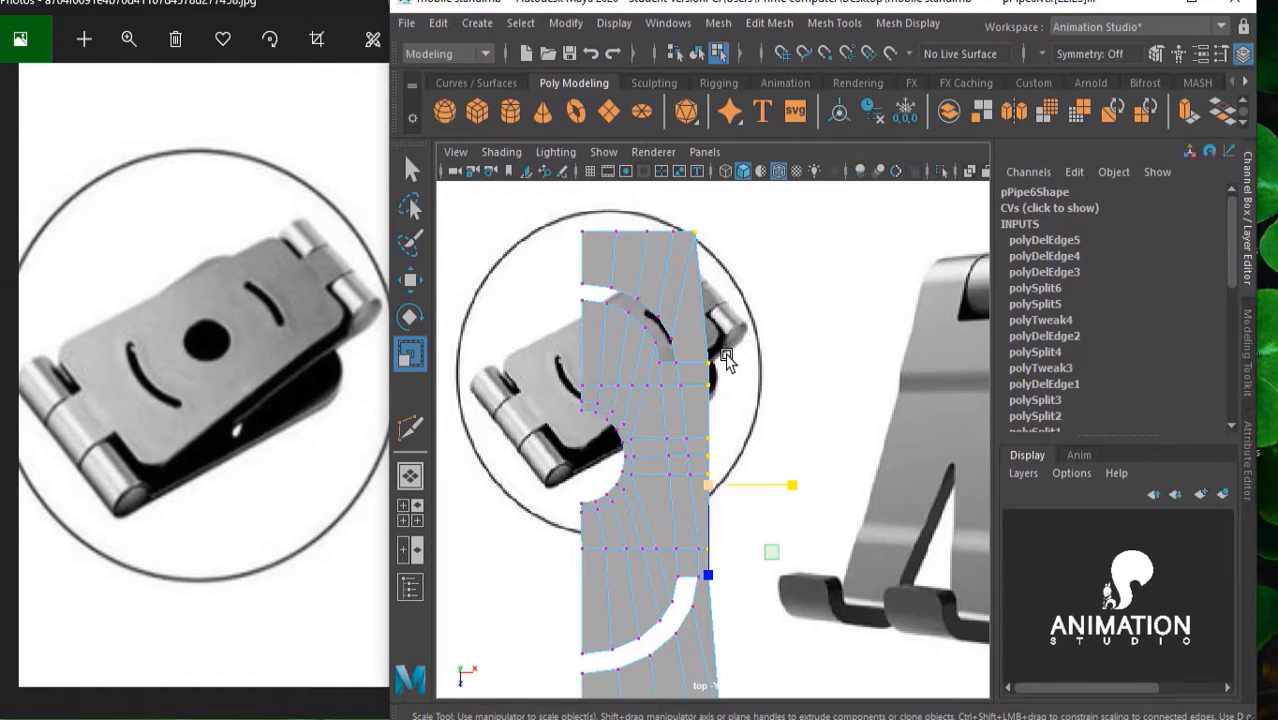
{"action": "scroll", "coordinate": [728, 338], "scroll_direction": "down", "scroll_amount": 1}
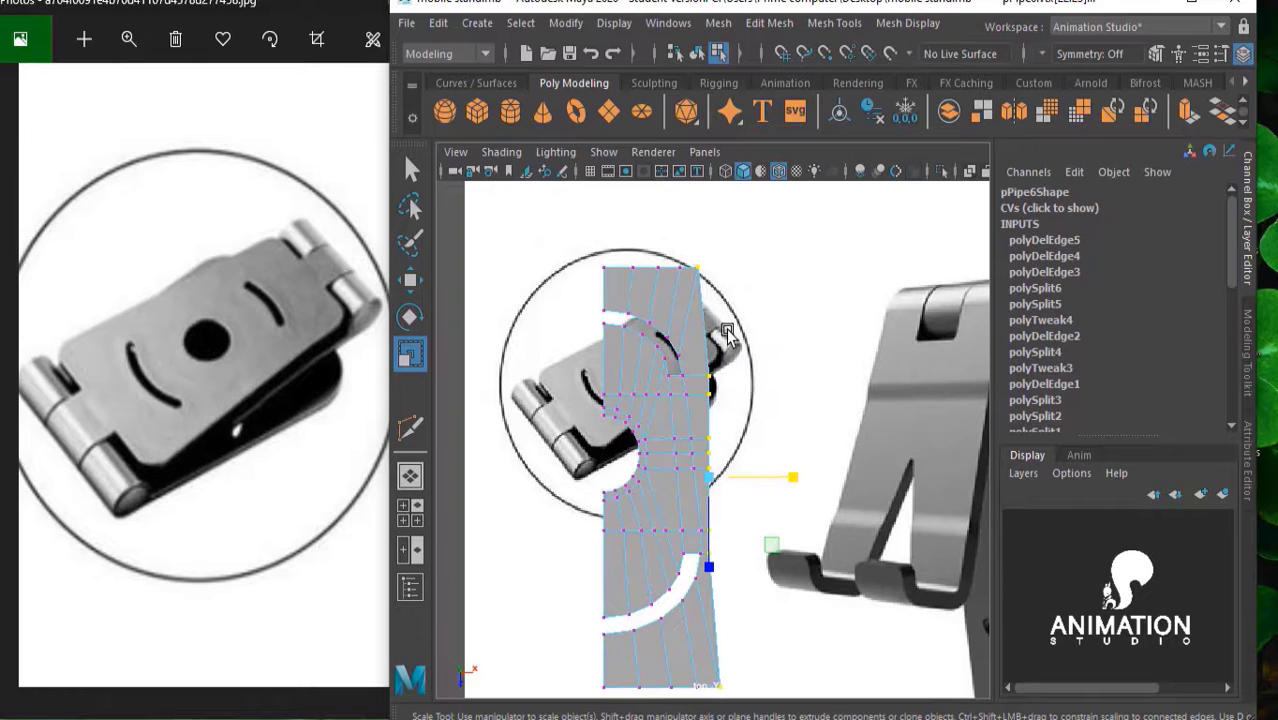
{"action": "scroll", "coordinate": [728, 336], "scroll_direction": "up", "scroll_amount": 1}
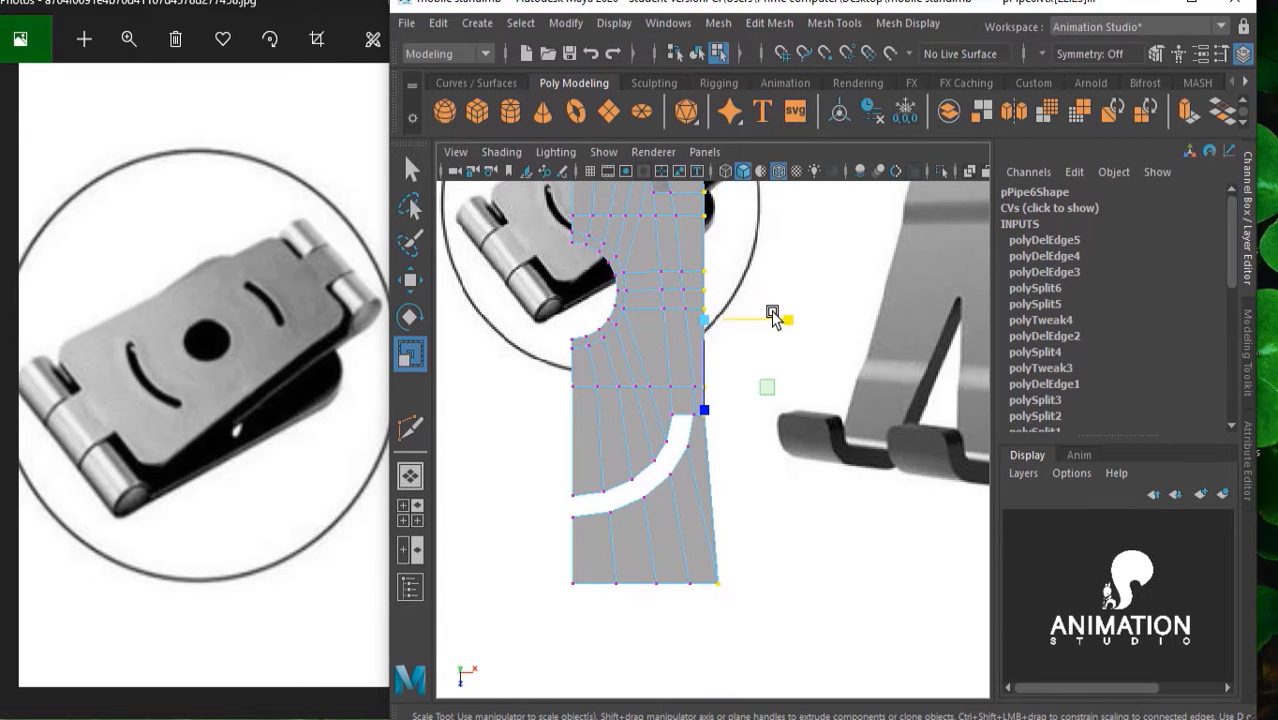
Scale the right-edge vertices to 0 in X and nudge the straight line slightly right
{"action": "left_click_drag", "start_coordinate": [788, 320], "coordinate": [656, 308]}
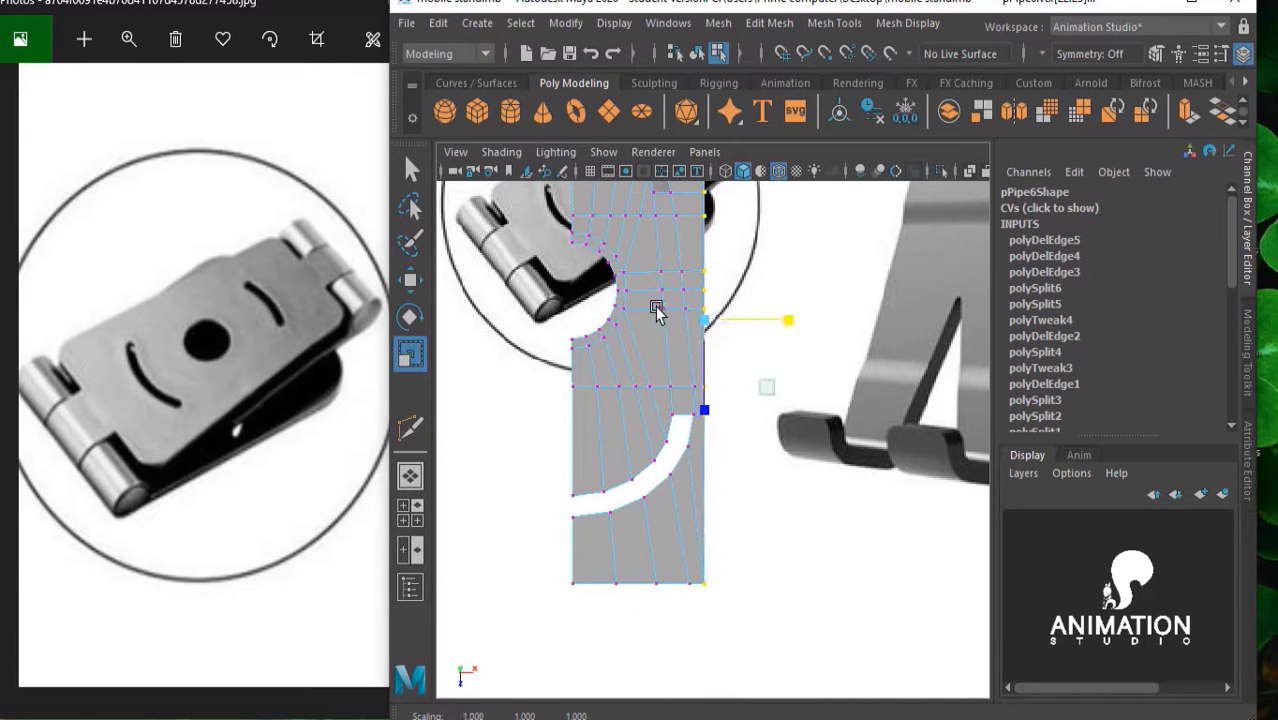
{"action": "key", "text": "w"}
{"action": "left_click_drag", "start_coordinate": [755, 321], "coordinate": [769, 326]}
{"action": "scroll", "coordinate": [769, 326], "scroll_direction": "down", "scroll_amount": 2}
{"action": "scroll", "coordinate": [722, 436], "scroll_direction": "down", "scroll_amount": 1}
Rotate the right-edge vertices so the plate widens toward the bottom, then push them right
{"action": "scroll", "coordinate": [685, 440], "scroll_direction": "down", "scroll_amount": 1}
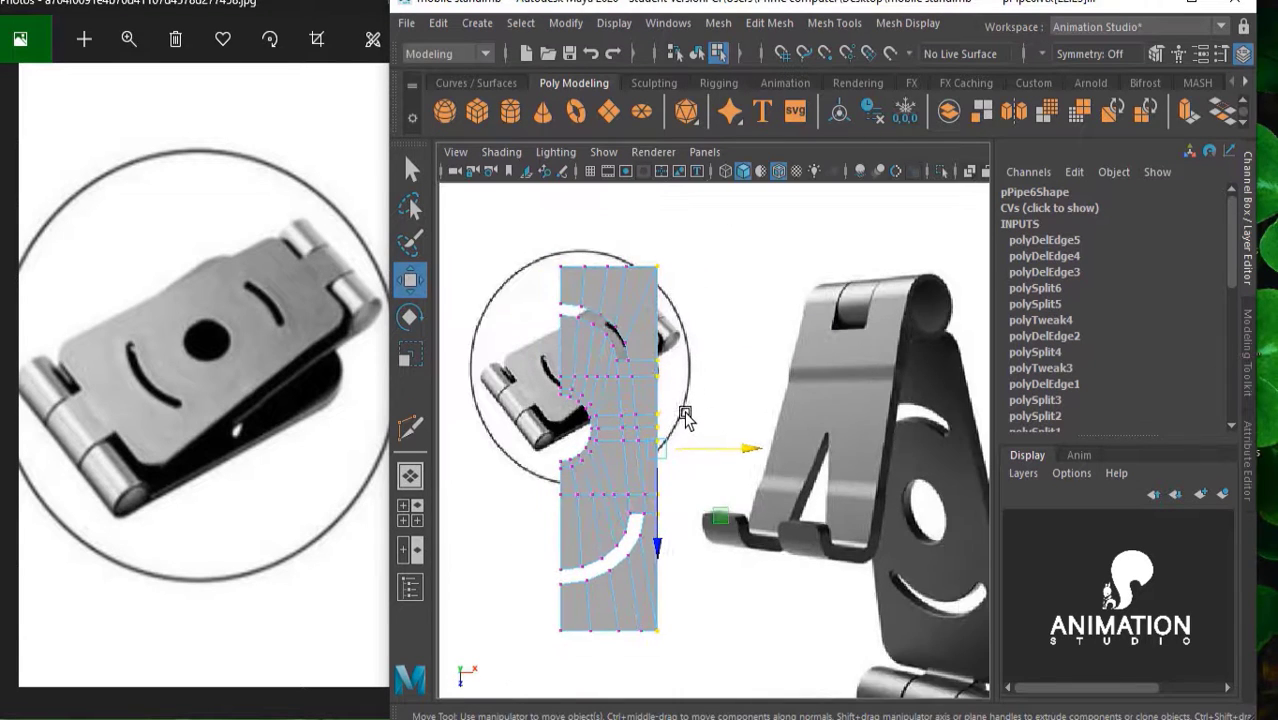
{"action": "key", "text": "e"}
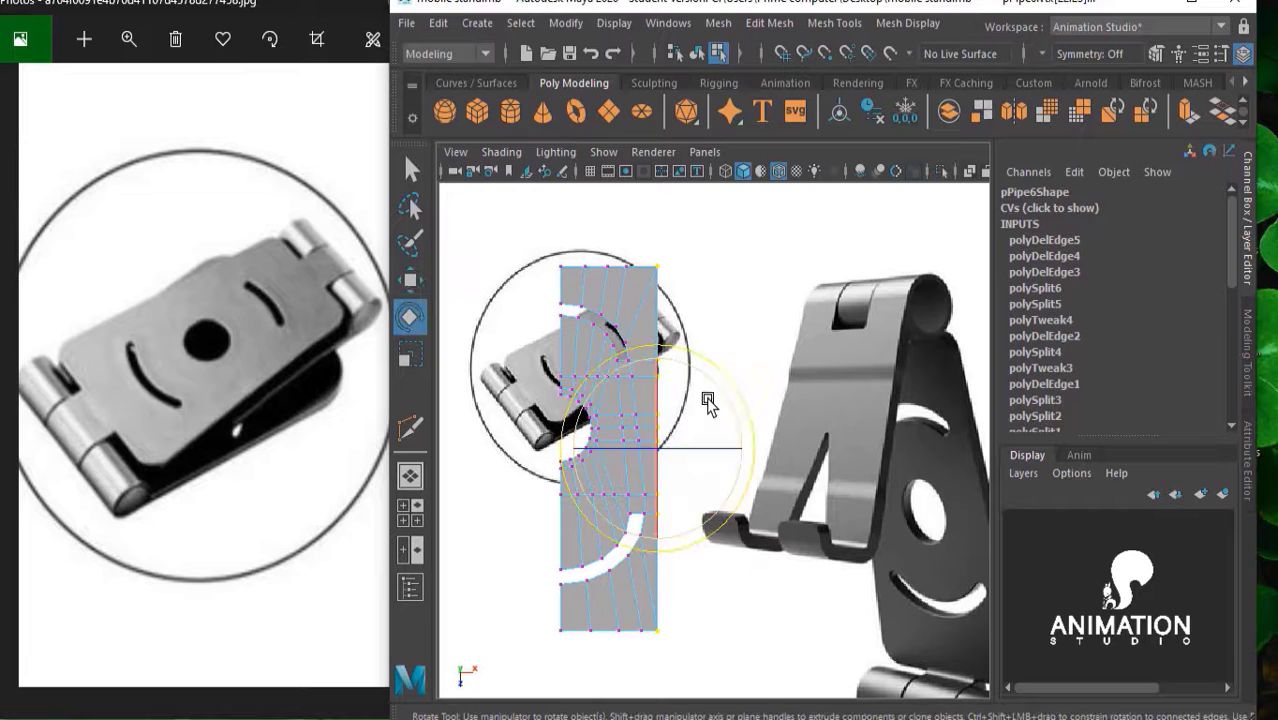
{"action": "left_click_drag", "start_coordinate": [735, 415], "coordinate": [729, 402]}
{"action": "key", "text": "w"}
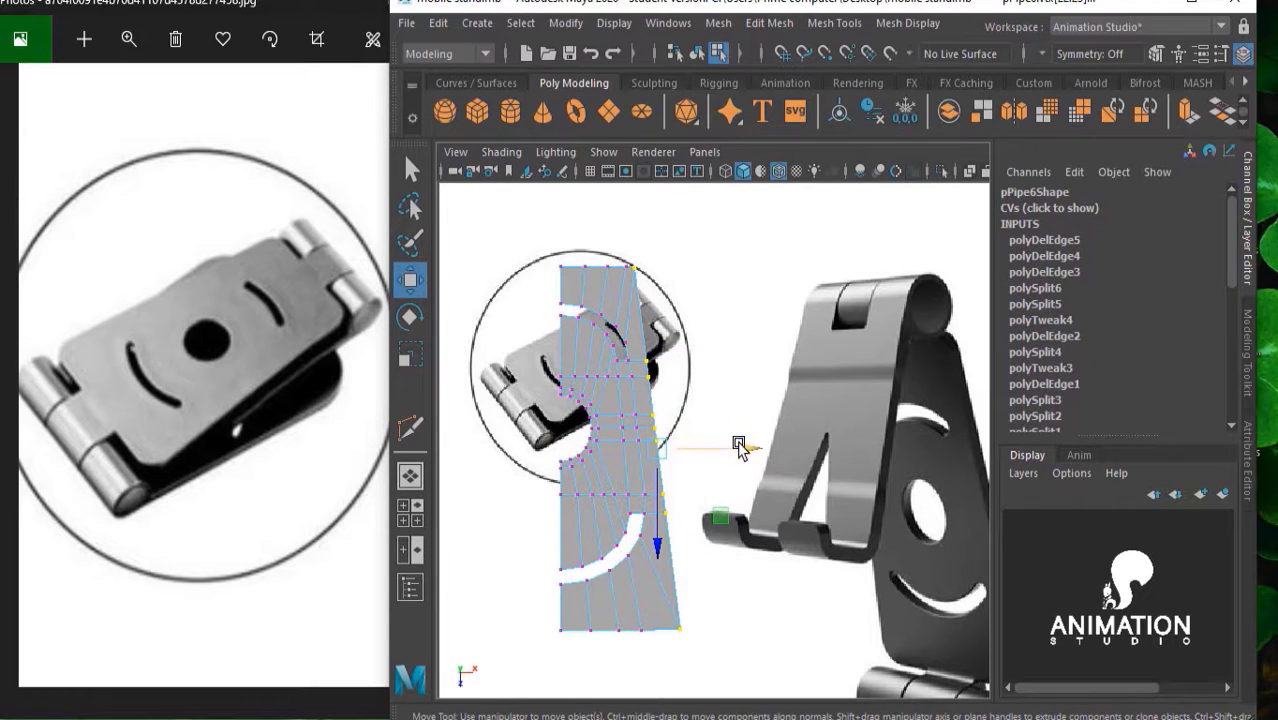
{"action": "left_click_drag", "start_coordinate": [739, 446], "coordinate": [748, 444]}
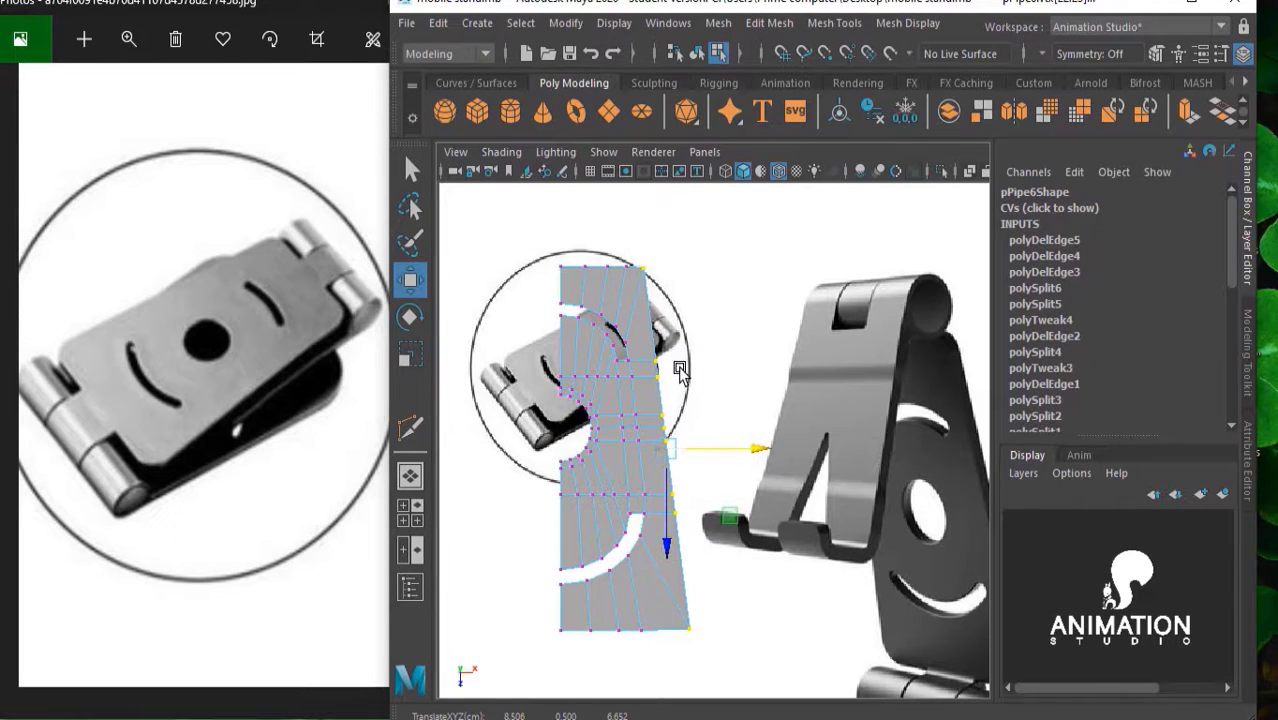
Return to Object Mode and pan the view back onto the plate
{"action": "right_click_drag", "start_coordinate": [635, 390], "coordinate": [722, 118]}
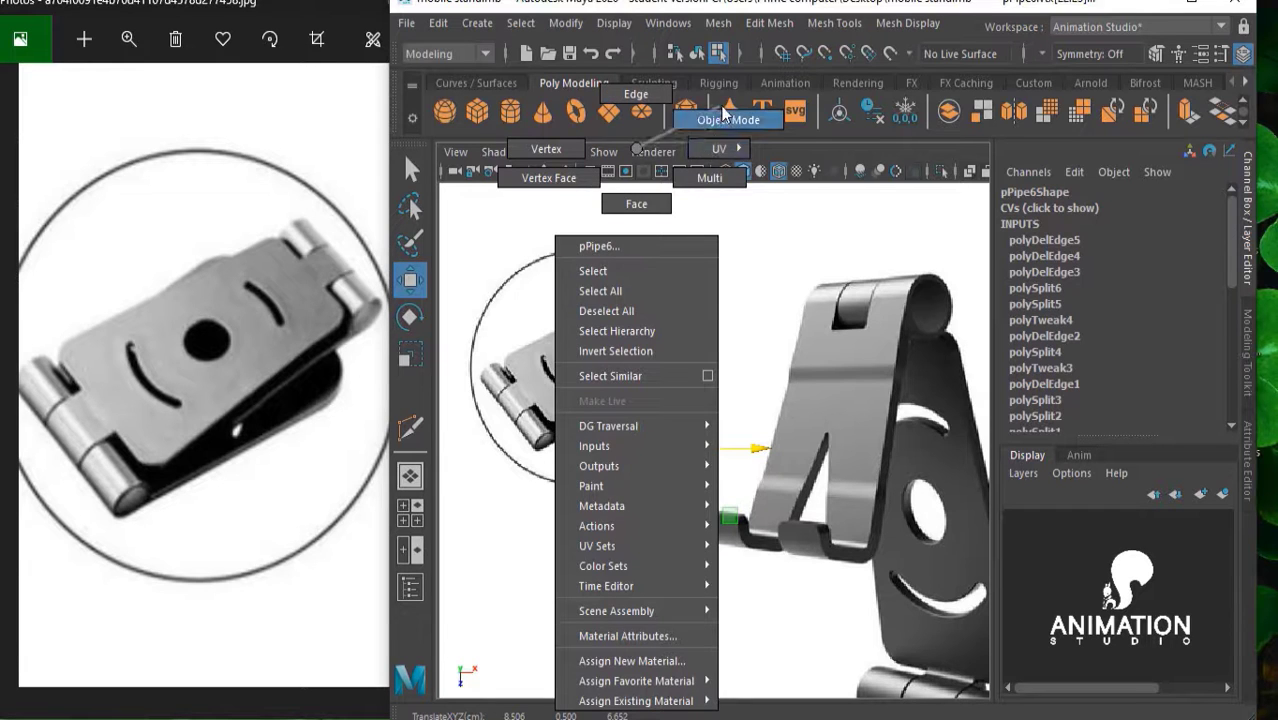
{"action": "scroll", "coordinate": [660, 432], "scroll_direction": "up", "scroll_amount": 2}
{"action": "middle_click_drag", "start_coordinate": [650, 428], "coordinate": [727, 354], "text": "alt"}
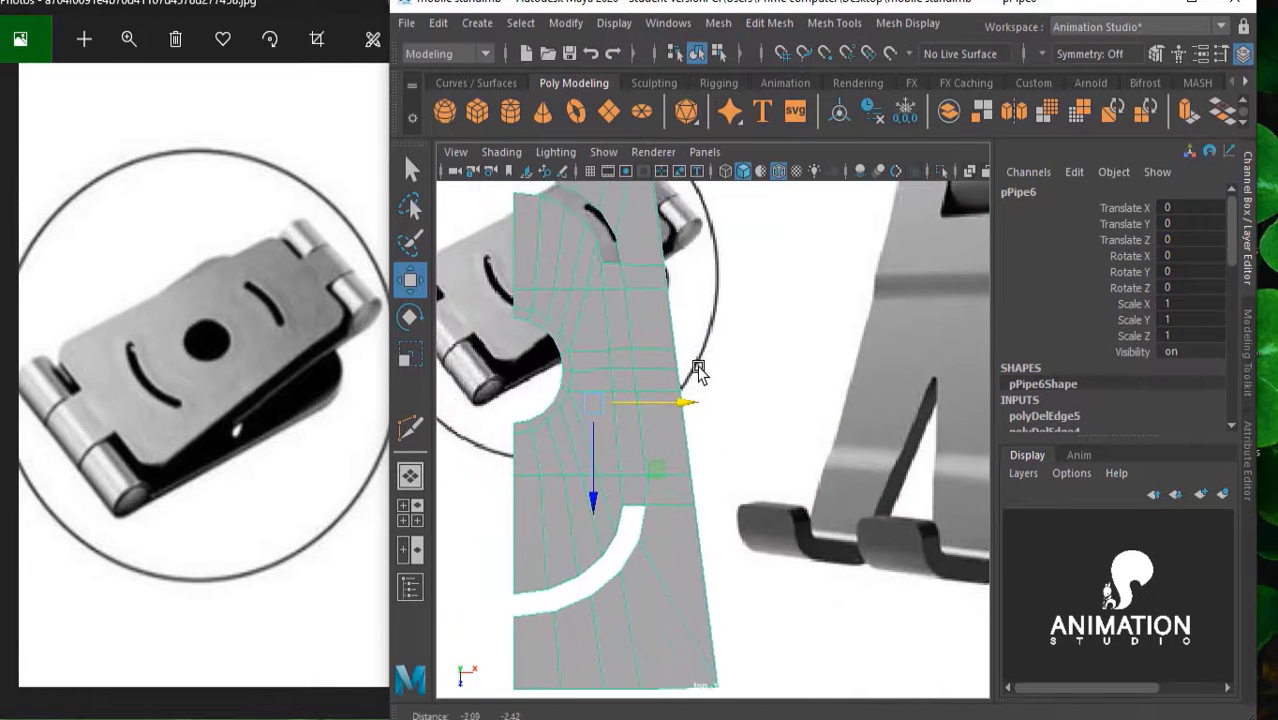
{"action": "scroll", "coordinate": [697, 446], "scroll_direction": "up", "scroll_amount": 2}
Multi-Cut an edge from the lower curved slot's end down to the plate's bottom edge
{"action": "scroll", "coordinate": [697, 446], "scroll_direction": "down", "scroll_amount": 1}
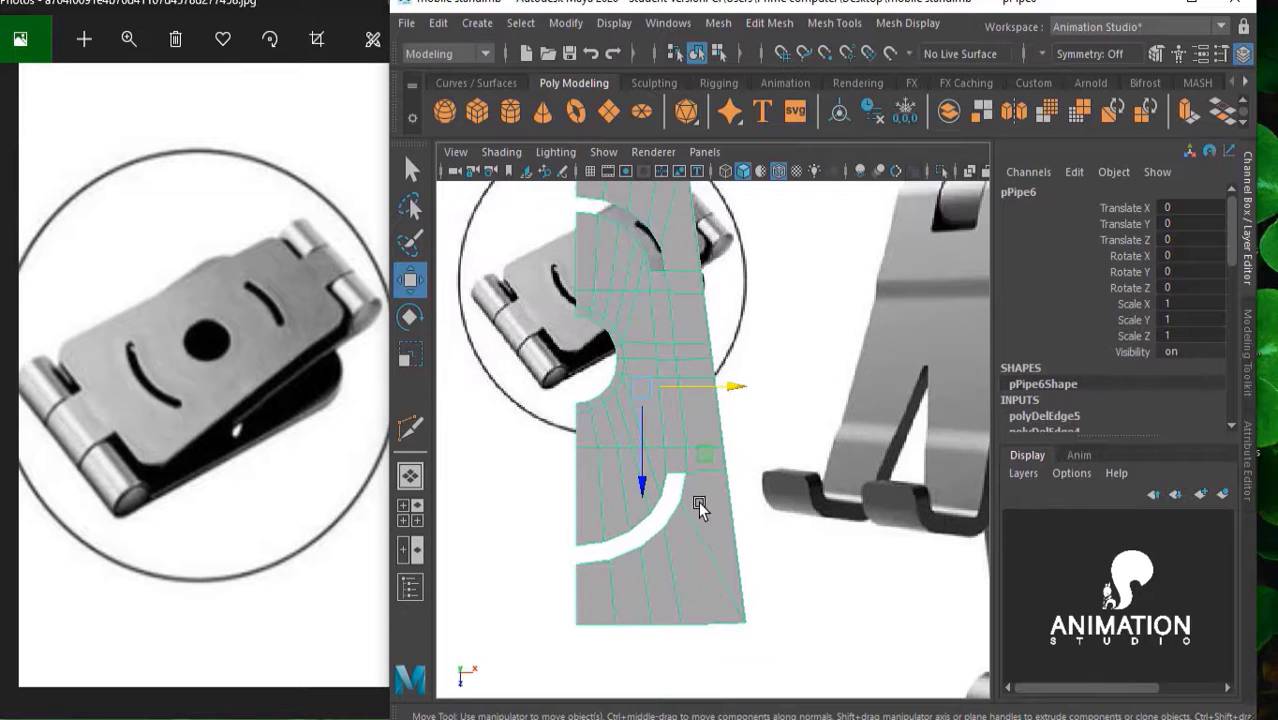
{"action": "scroll", "coordinate": [699, 450], "scroll_direction": "down", "scroll_amount": 1}
{"action": "mouse_move", "coordinate": [702, 456]}
{"action": "right_mouse_down", "text": "alt"}
{"action": "mouse_move", "coordinate": [733, 622]}
{"action": "mouse_move", "coordinate": [706, 512]}
{"action": "right_mouse_up", "text": "alt"}
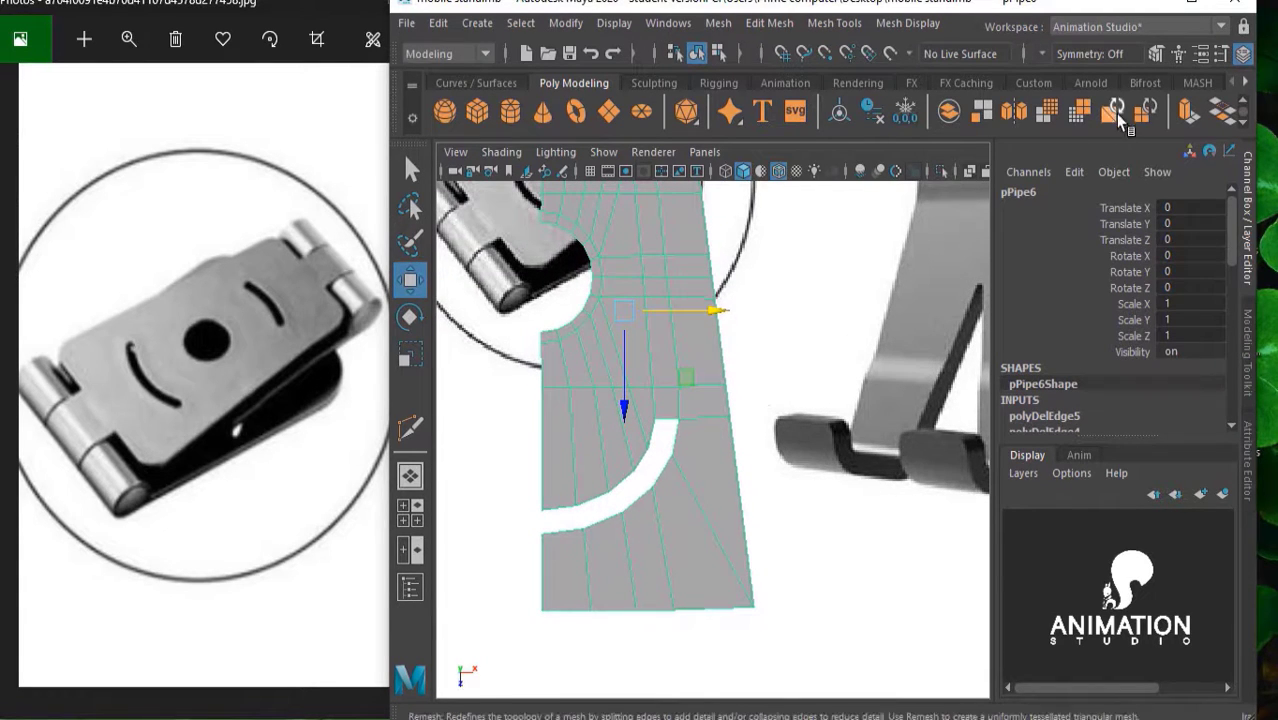
{"action": "left_click", "coordinate": [424, 438]}
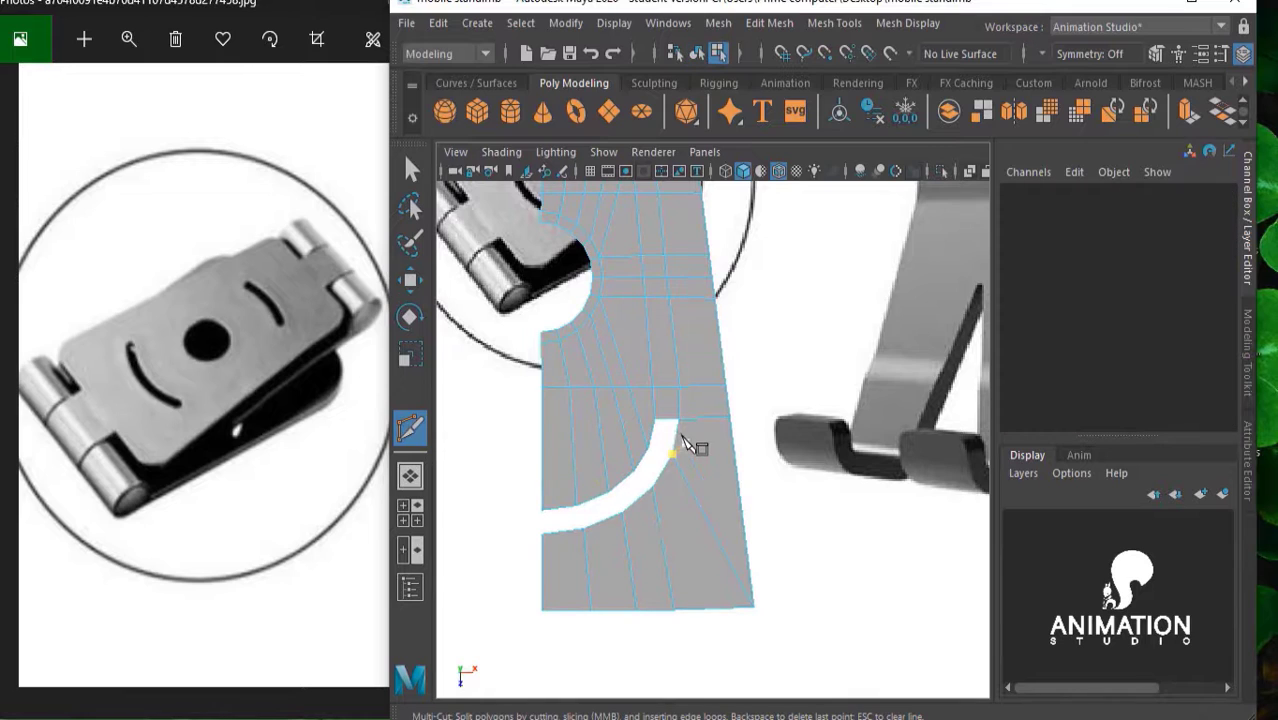
{"action": "left_click", "coordinate": [738, 457]}
{"action": "left_click", "coordinate": [672, 453]}
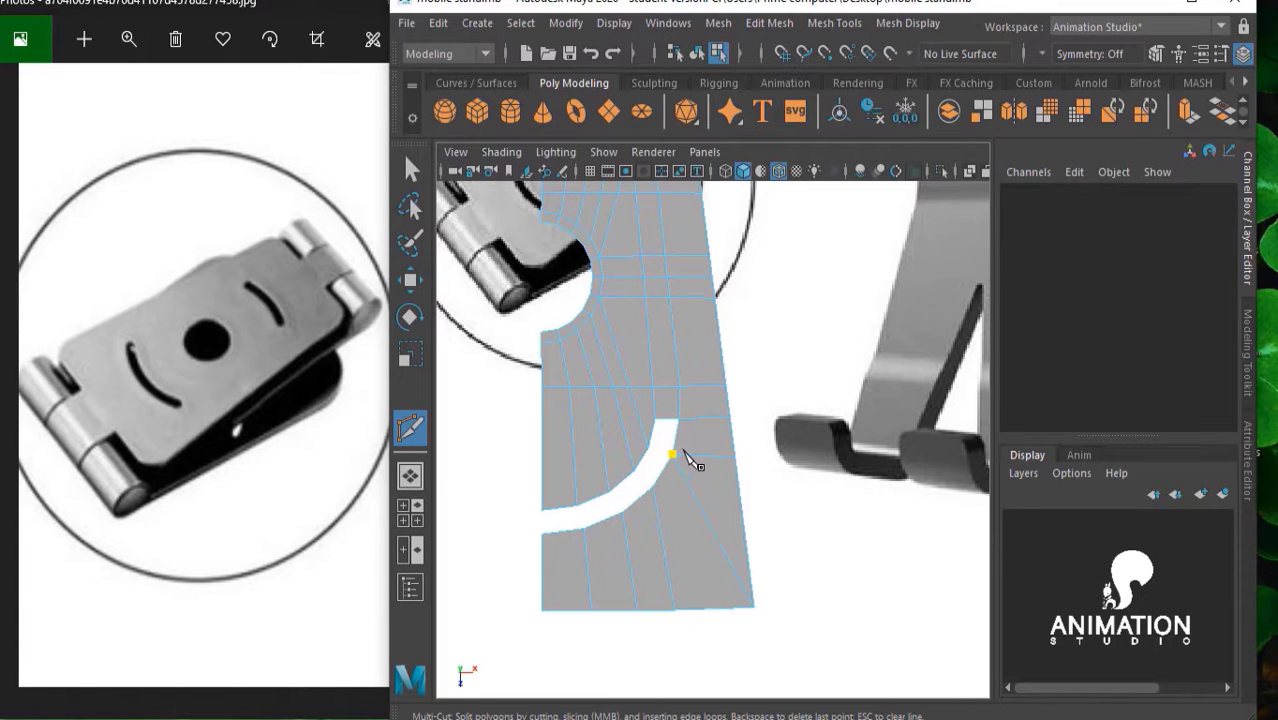
{"action": "left_click", "coordinate": [701, 608]}
{"action": "key", "text": "w"}
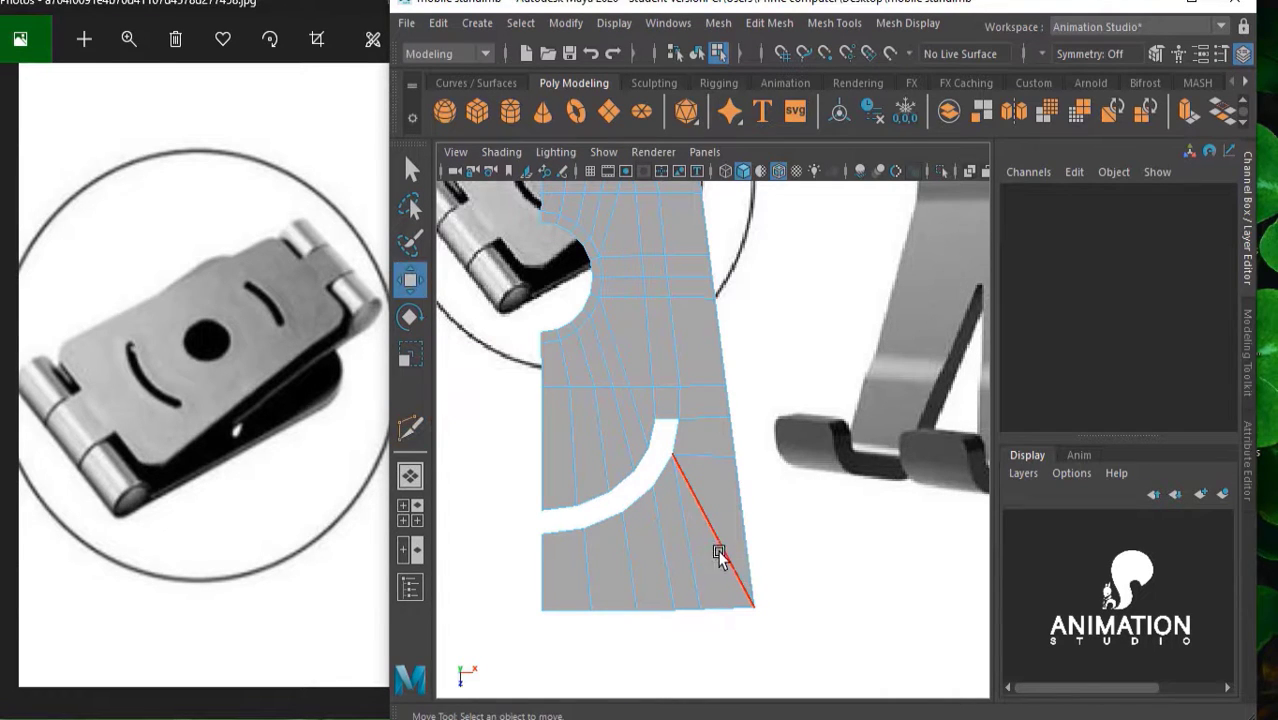
{"action": "key", "text": "Delete"}
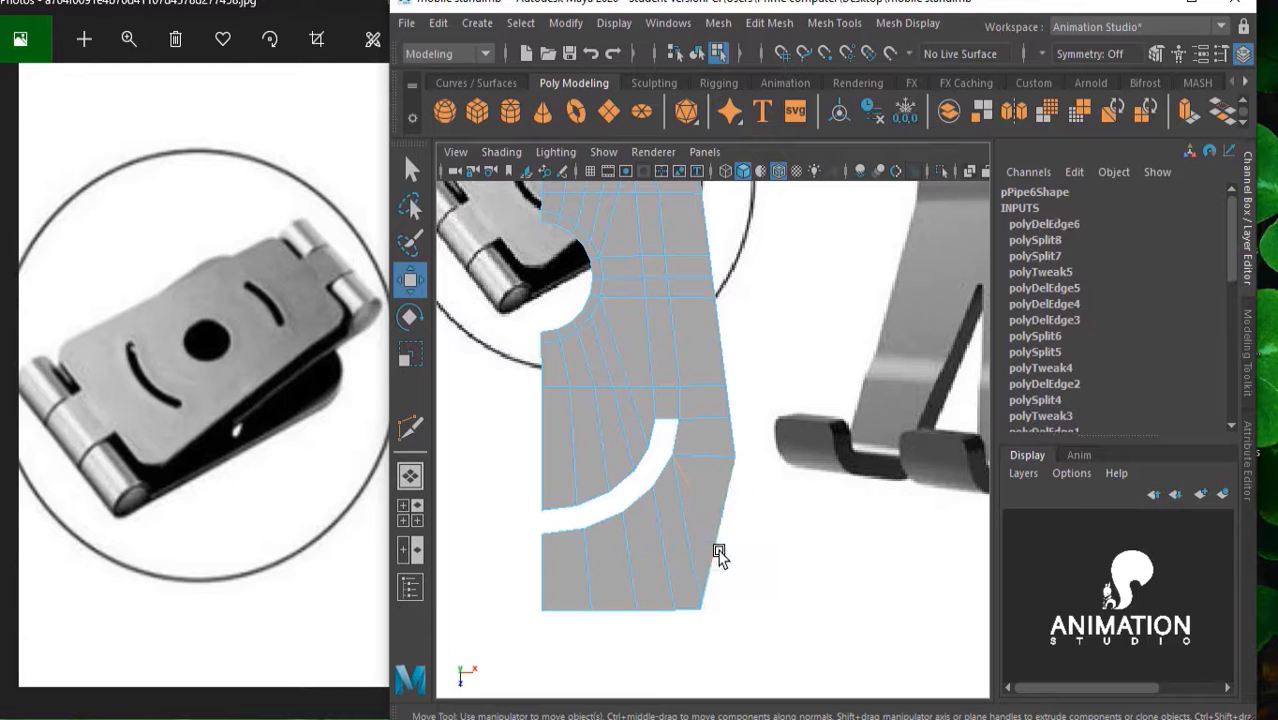
{"action": "key", "text": "ctrl+z"}
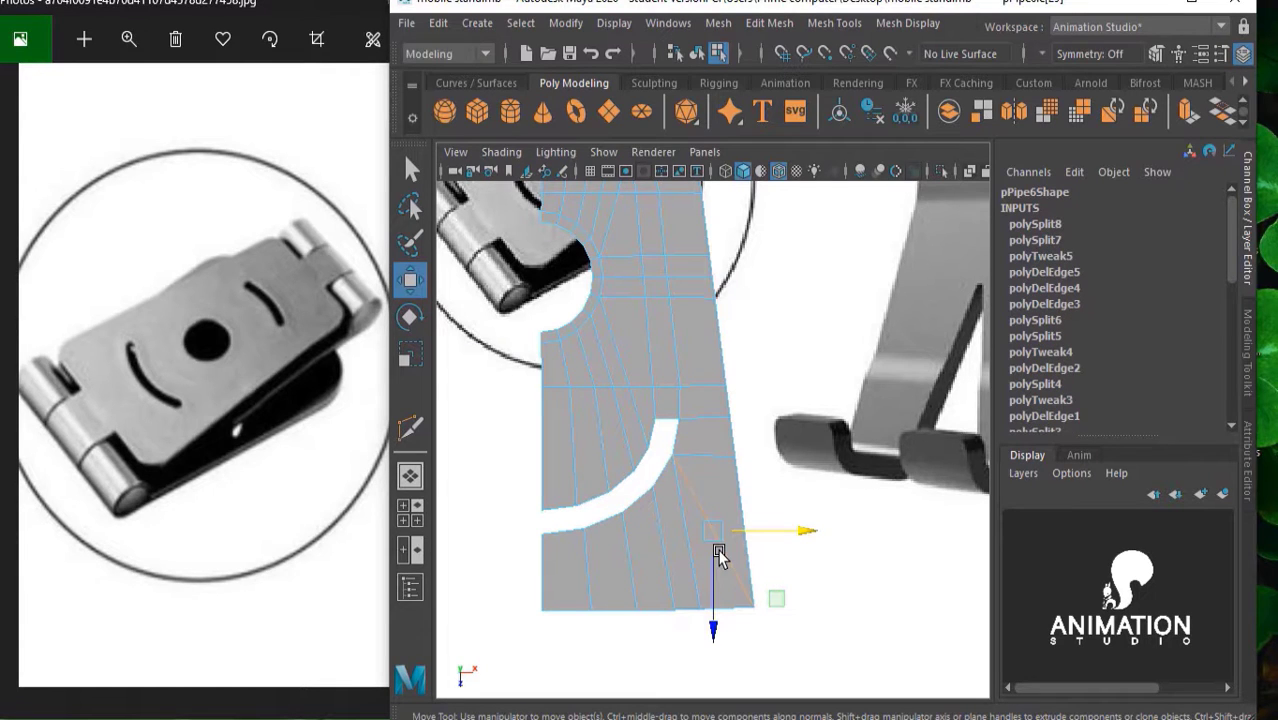
Multi-Cut an edge from the upper curved slot's end up to the plate's top border
{"action": "left_click", "coordinate": [718, 556]}
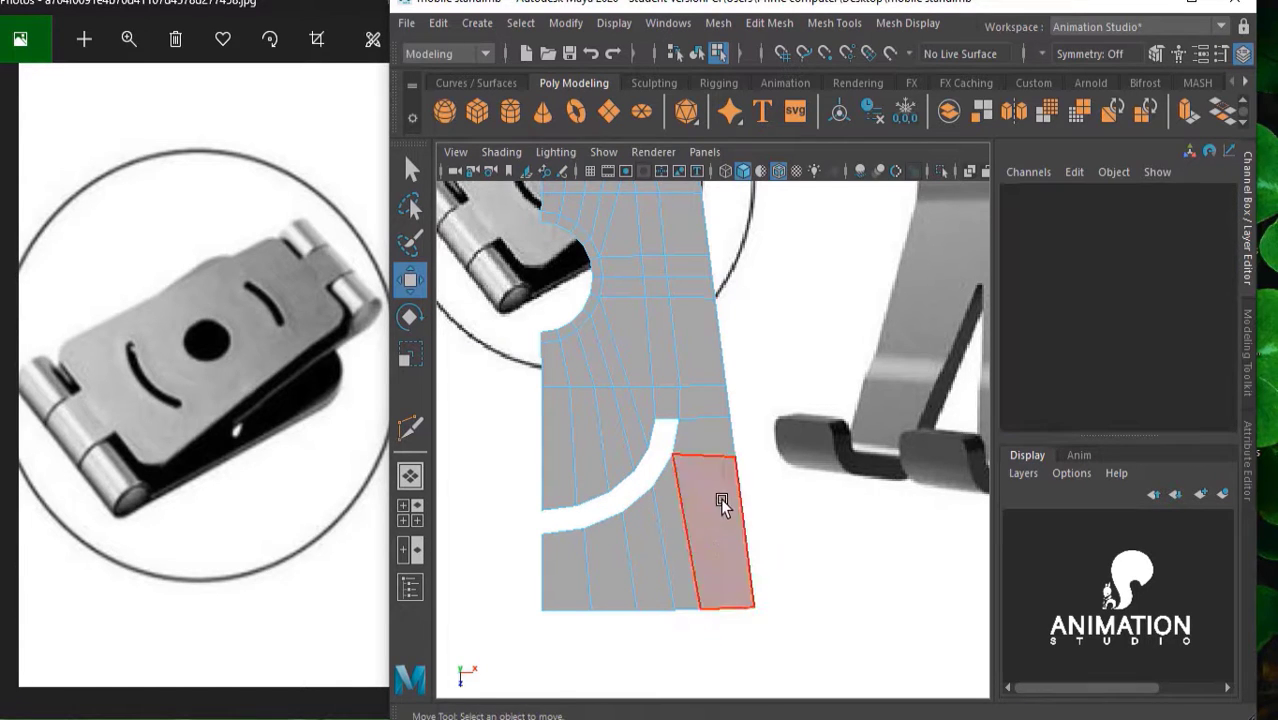
{"action": "scroll", "coordinate": [719, 495], "scroll_direction": "down", "scroll_amount": 2}
{"action": "scroll", "coordinate": [719, 492], "scroll_direction": "down", "scroll_amount": 2}
{"action": "scroll", "coordinate": [712, 450], "scroll_direction": "down", "scroll_amount": 2}
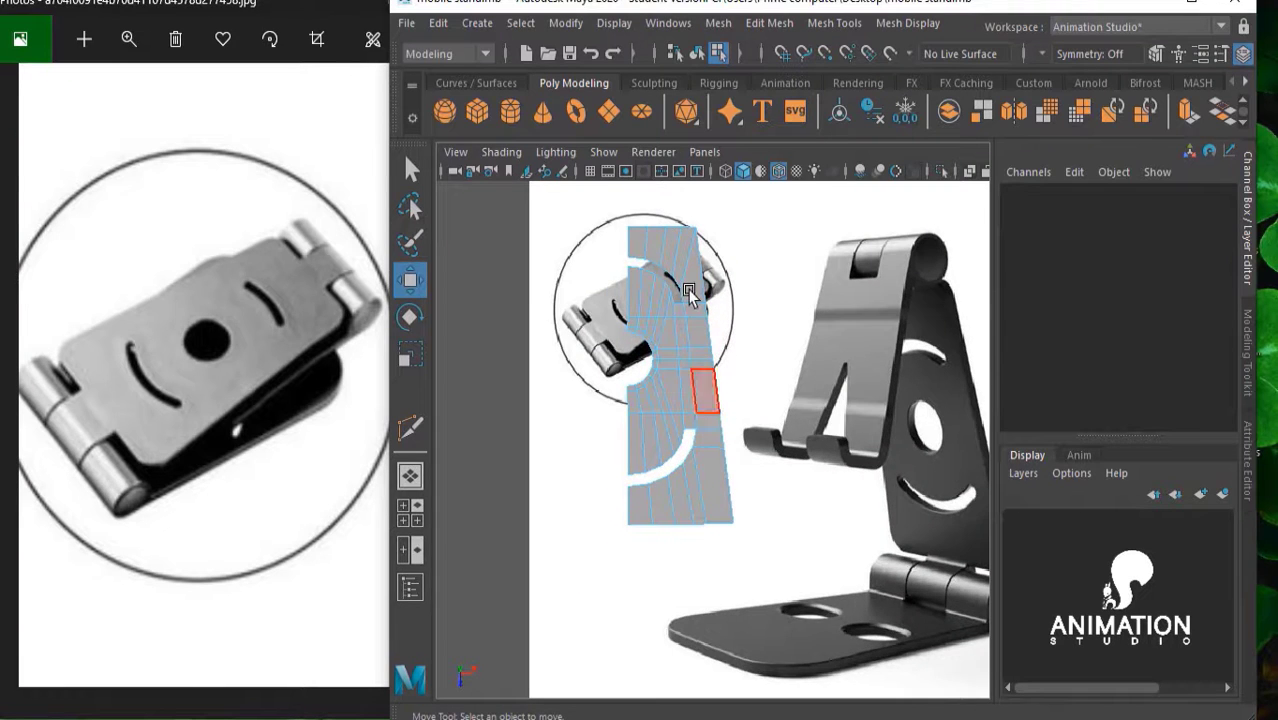
{"action": "scroll", "coordinate": [705, 400], "scroll_direction": "up", "scroll_amount": 1}
{"action": "scroll", "coordinate": [700, 428], "scroll_direction": "up", "scroll_amount": 1}
{"action": "scroll", "coordinate": [705, 395], "scroll_direction": "up", "scroll_amount": 1}
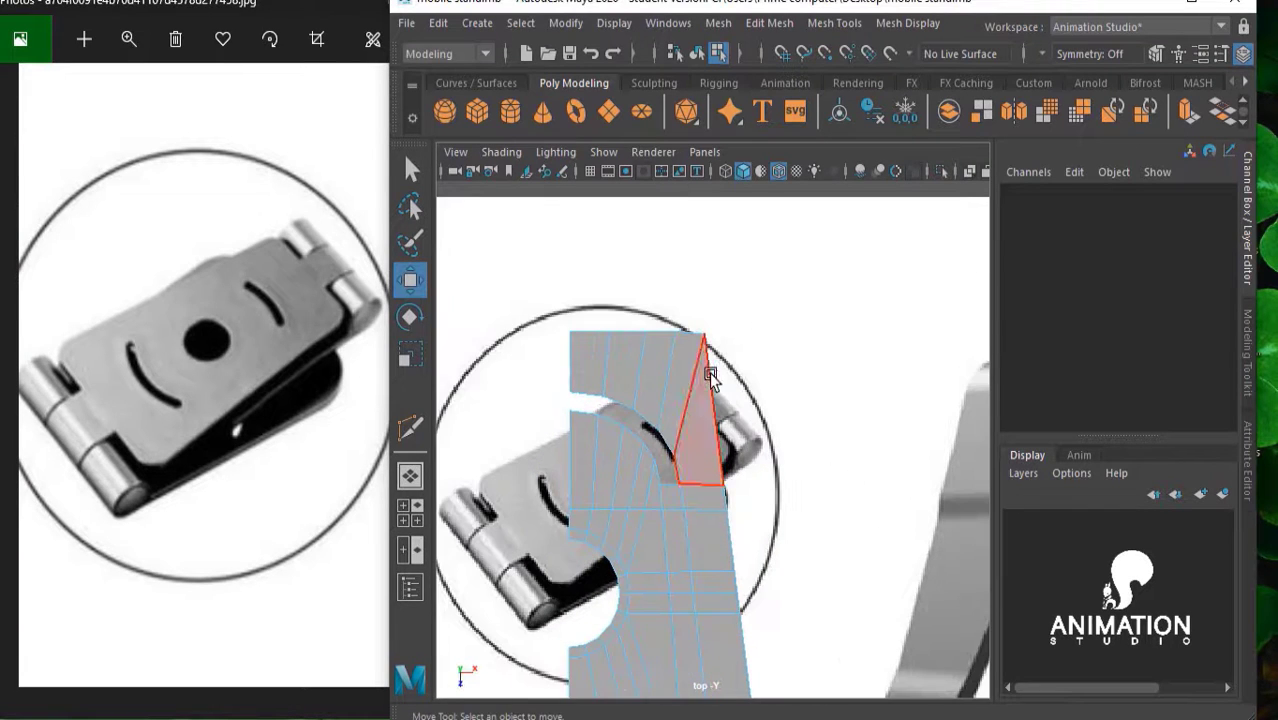
{"action": "left_click", "coordinate": [1002, 120]}
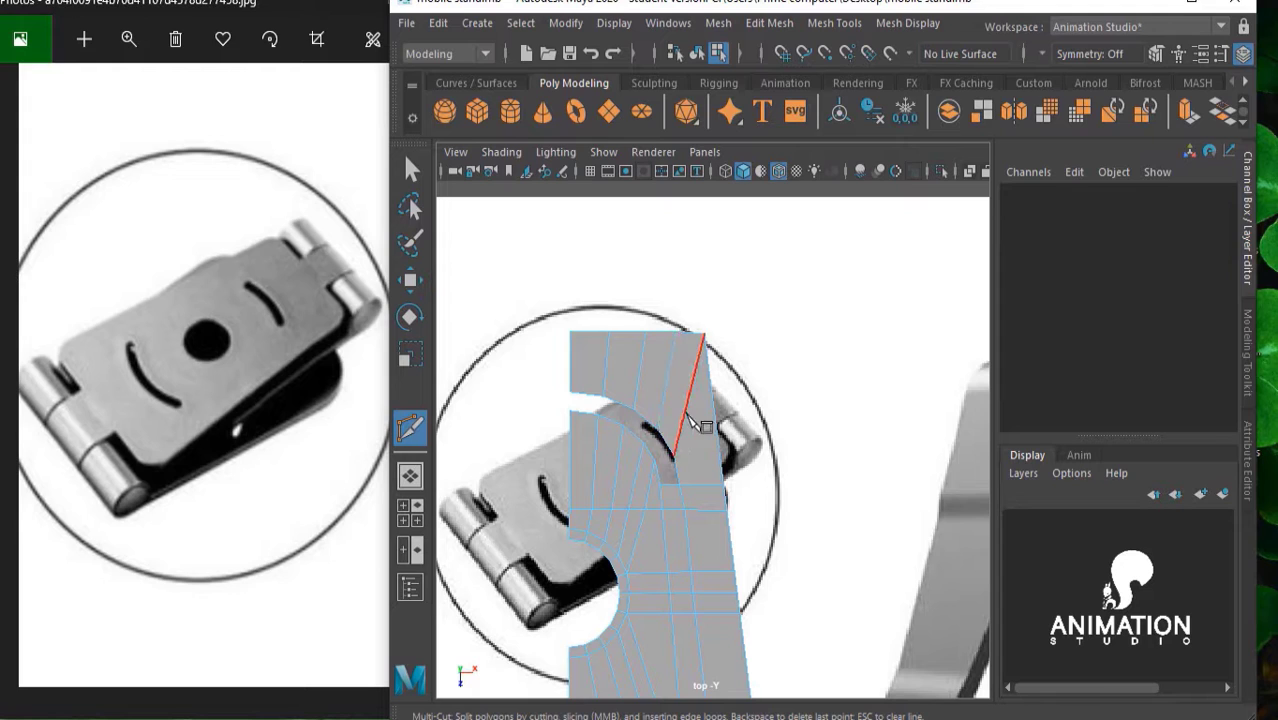
{"action": "left_click", "coordinate": [673, 456]}
{"action": "key", "text": "w"}
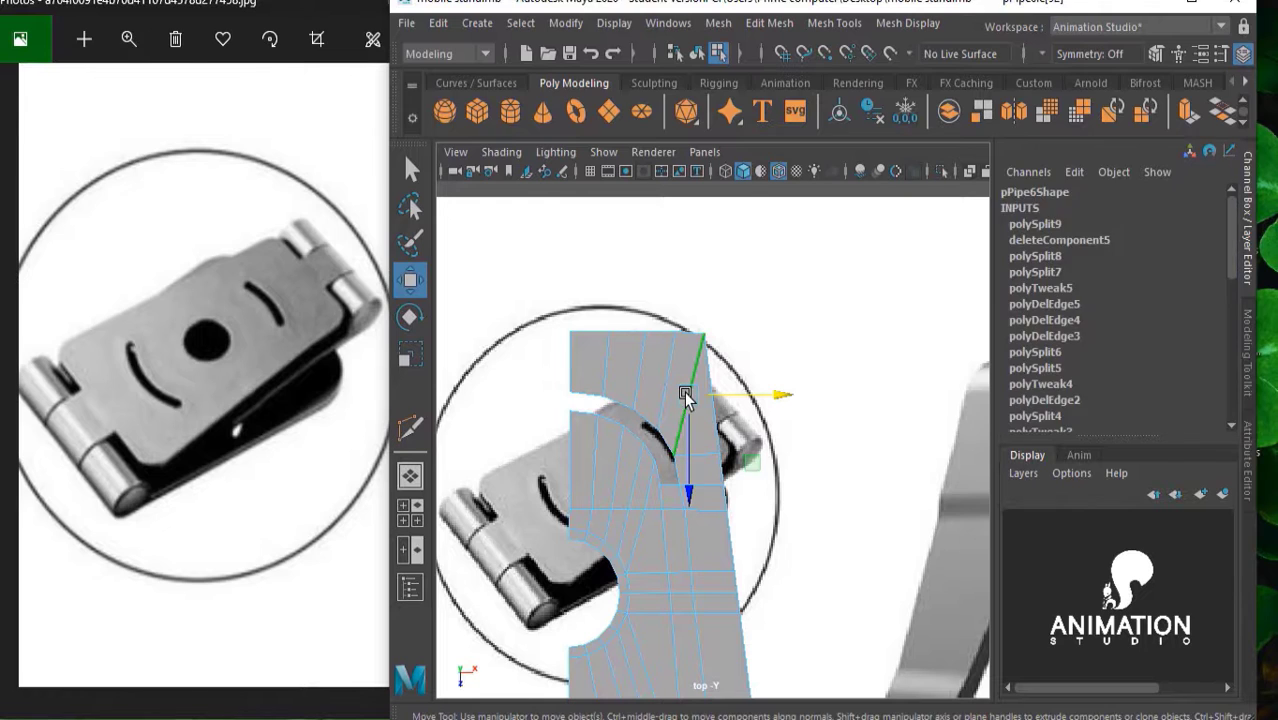
Clear the edge selection and pan the plate up in the view
{"action": "left_click", "coordinate": [685, 396]}
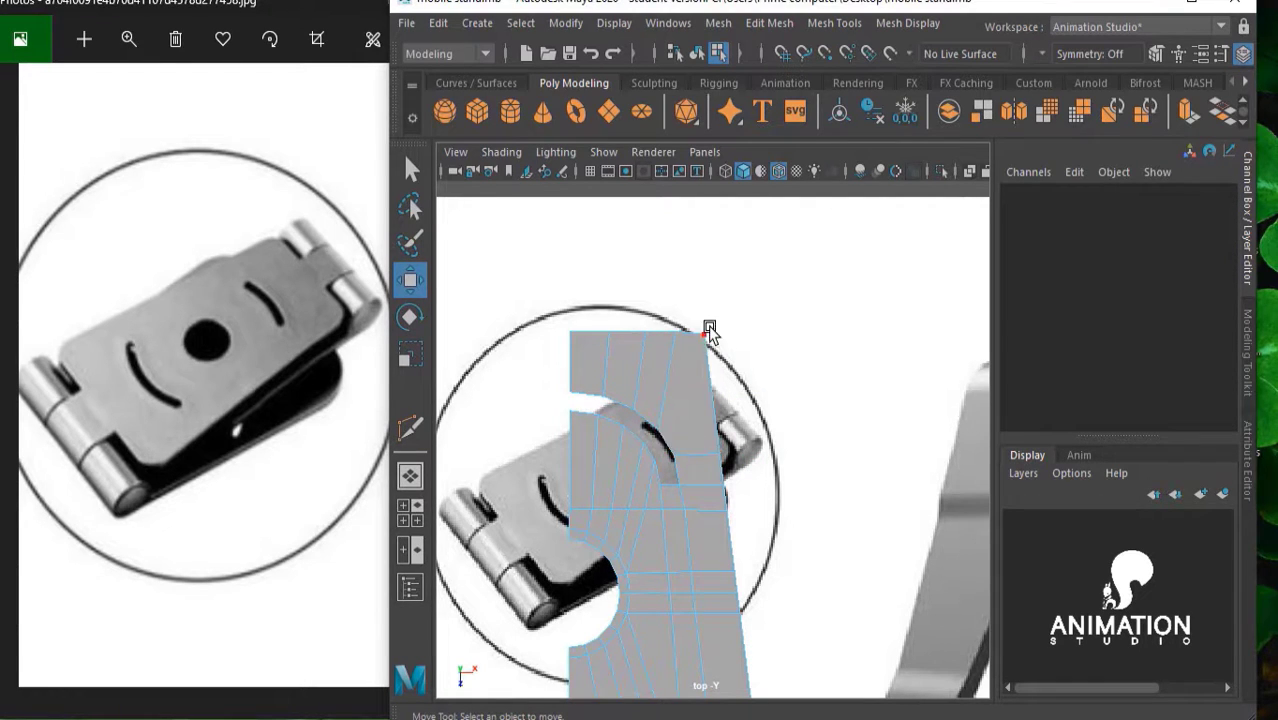
{"action": "left_click", "coordinate": [719, 368]}
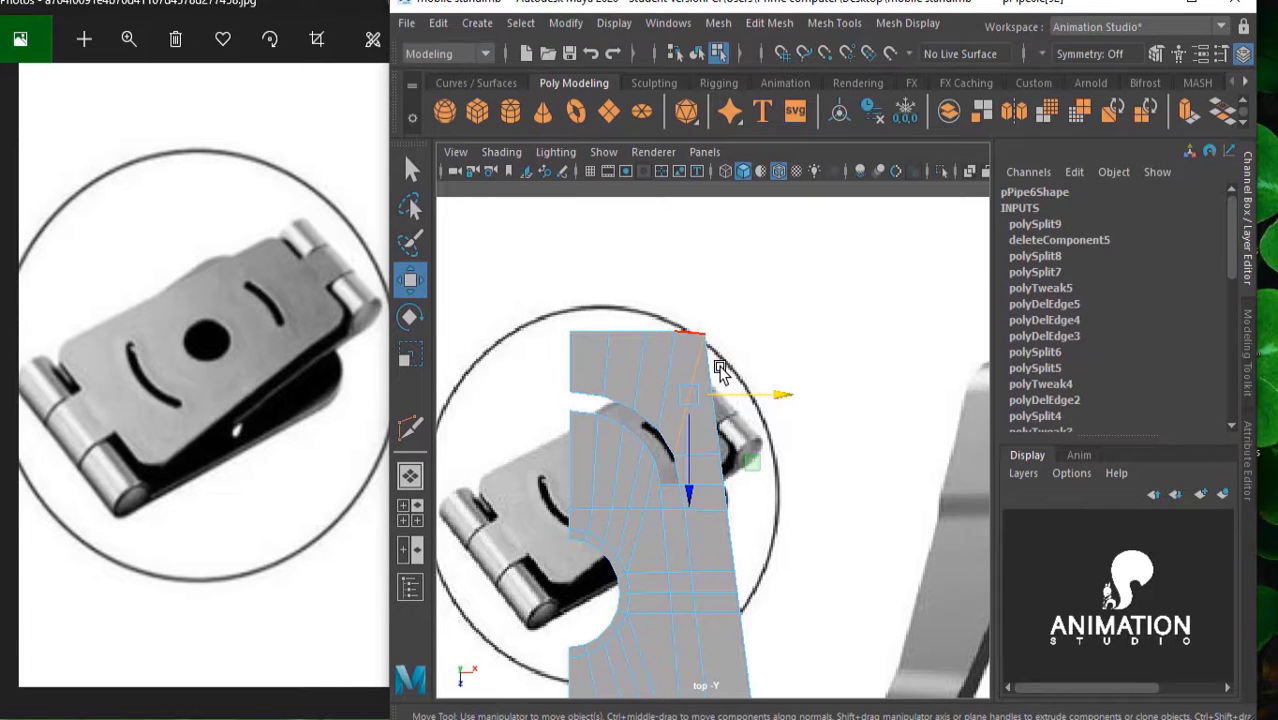
{"action": "left_click", "coordinate": [719, 368]}
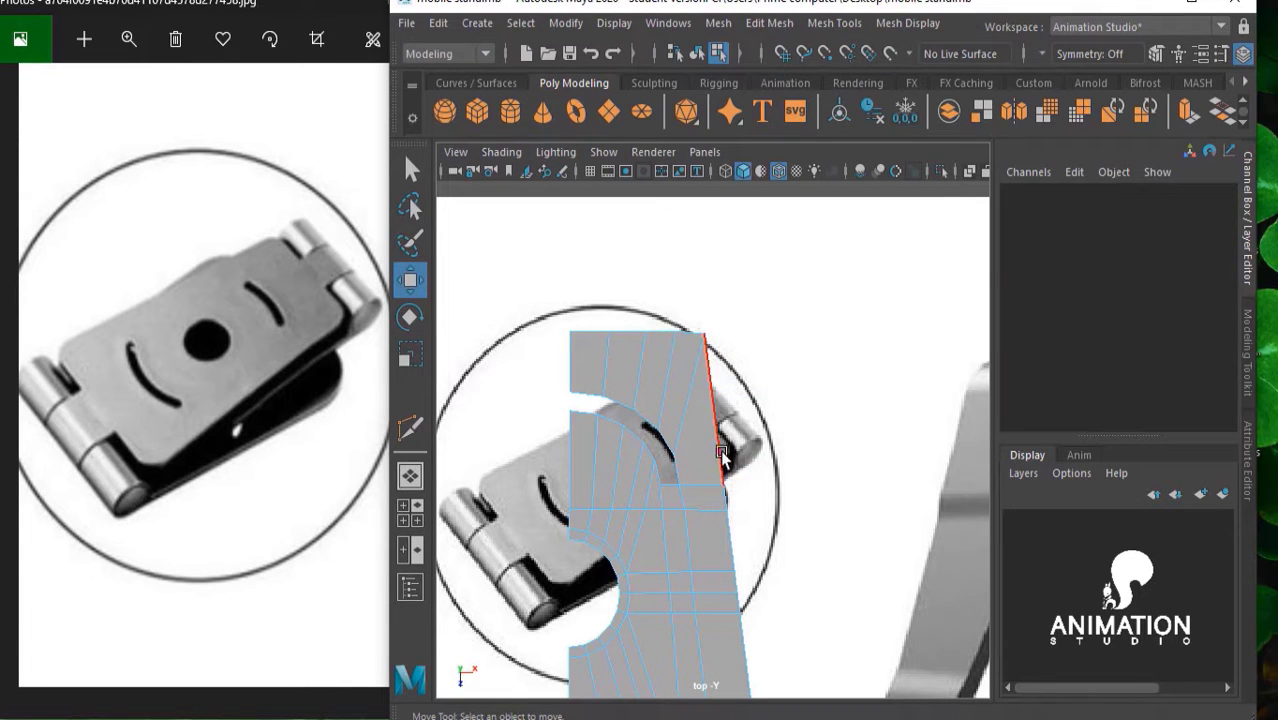
{"action": "mouse_move", "coordinate": [713, 485]}
{"action": "middle_mouse_down", "text": "alt"}
{"action": "mouse_move", "coordinate": [707, 308]}
{"action": "mouse_move", "coordinate": [740, 292]}
{"action": "middle_mouse_up", "text": "alt"}
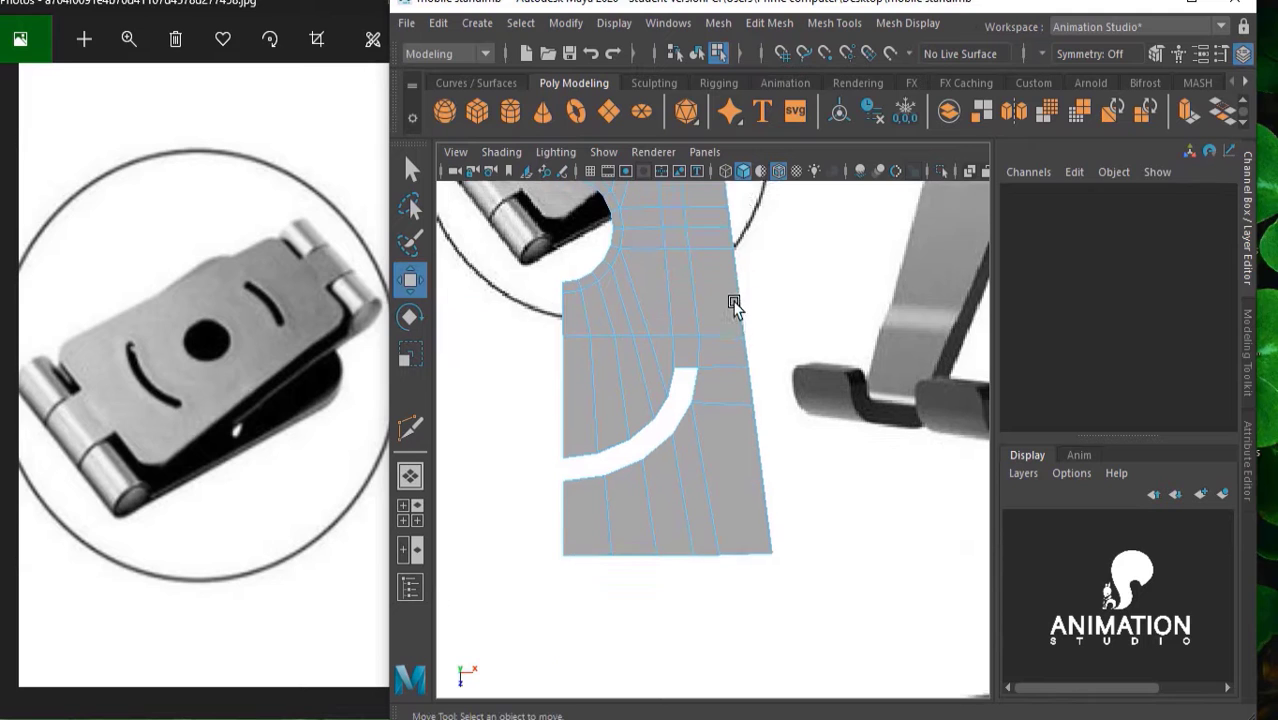
Multi-cut a new edge from the upper curved slot's end to the plate's top edge
{"action": "scroll", "coordinate": [728, 330], "scroll_direction": "up", "scroll_amount": 2}
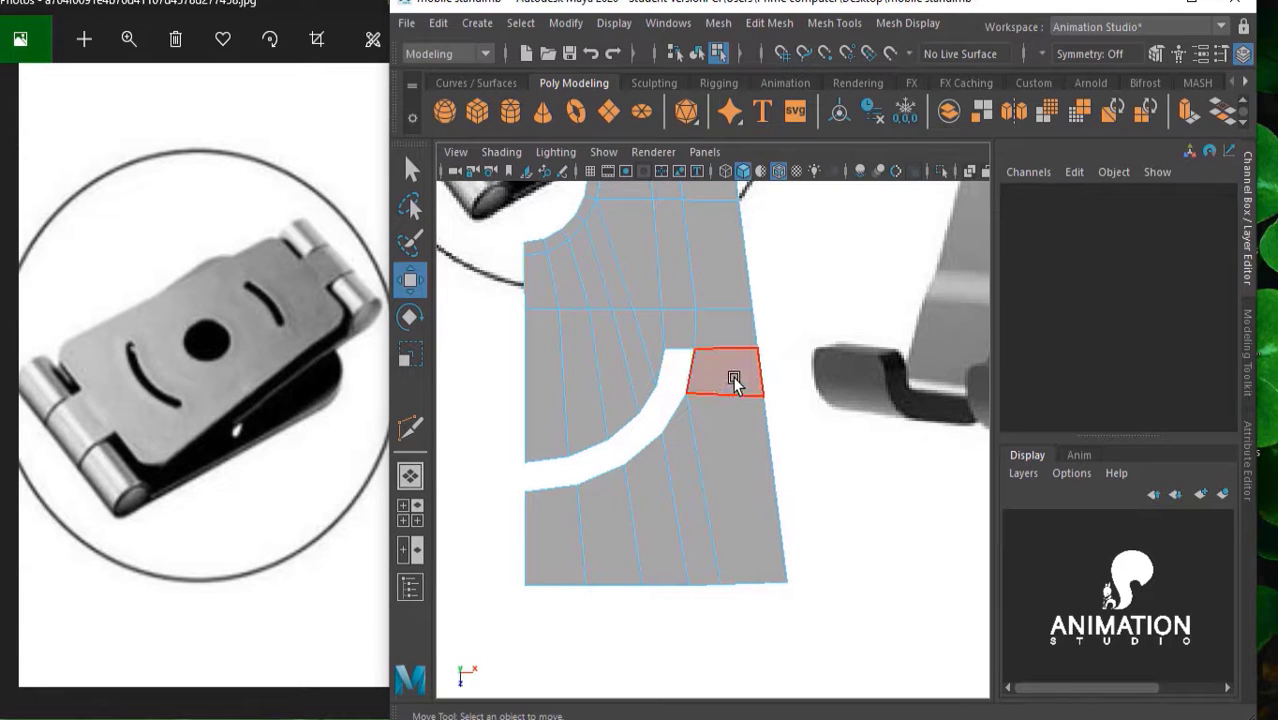
{"action": "scroll", "coordinate": [735, 360], "scroll_direction": "down", "scroll_amount": 2}
{"action": "middle_click_drag", "start_coordinate": [736, 348], "coordinate": [756, 522], "text": "alt"}
{"action": "scroll", "coordinate": [719, 388], "scroll_direction": "up", "scroll_amount": 2}
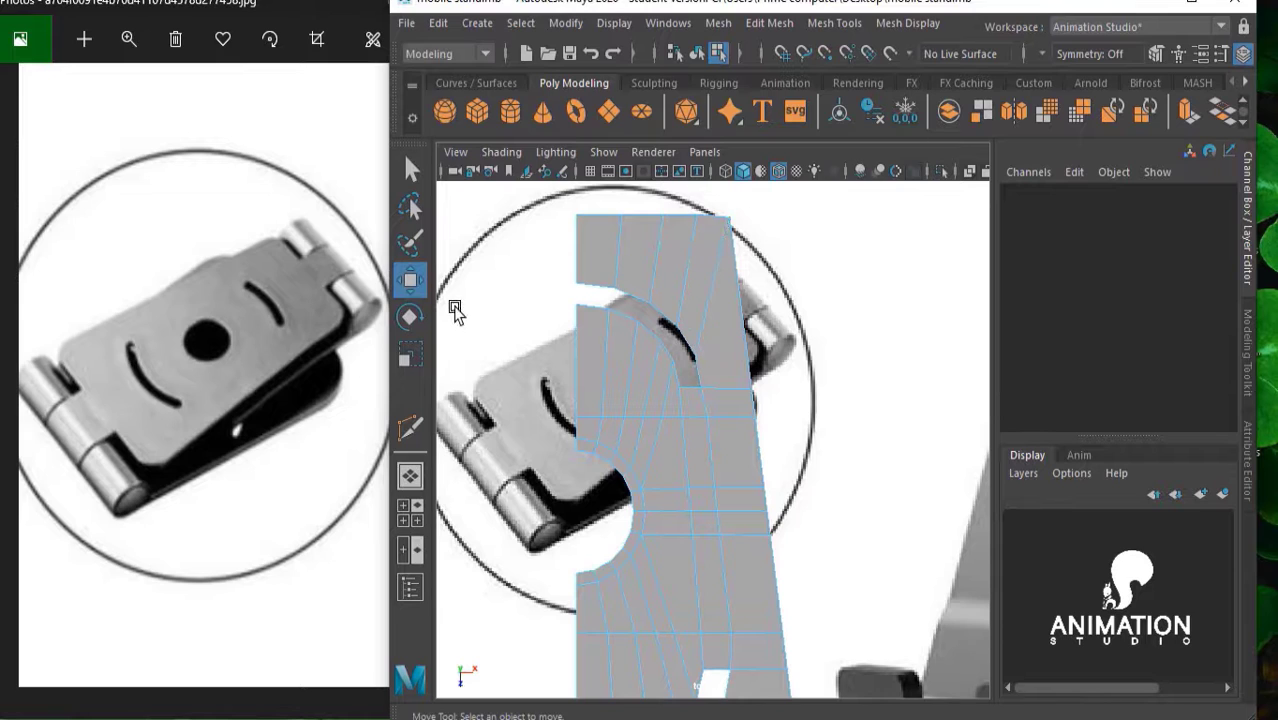
{"action": "left_click", "coordinate": [409, 428]}
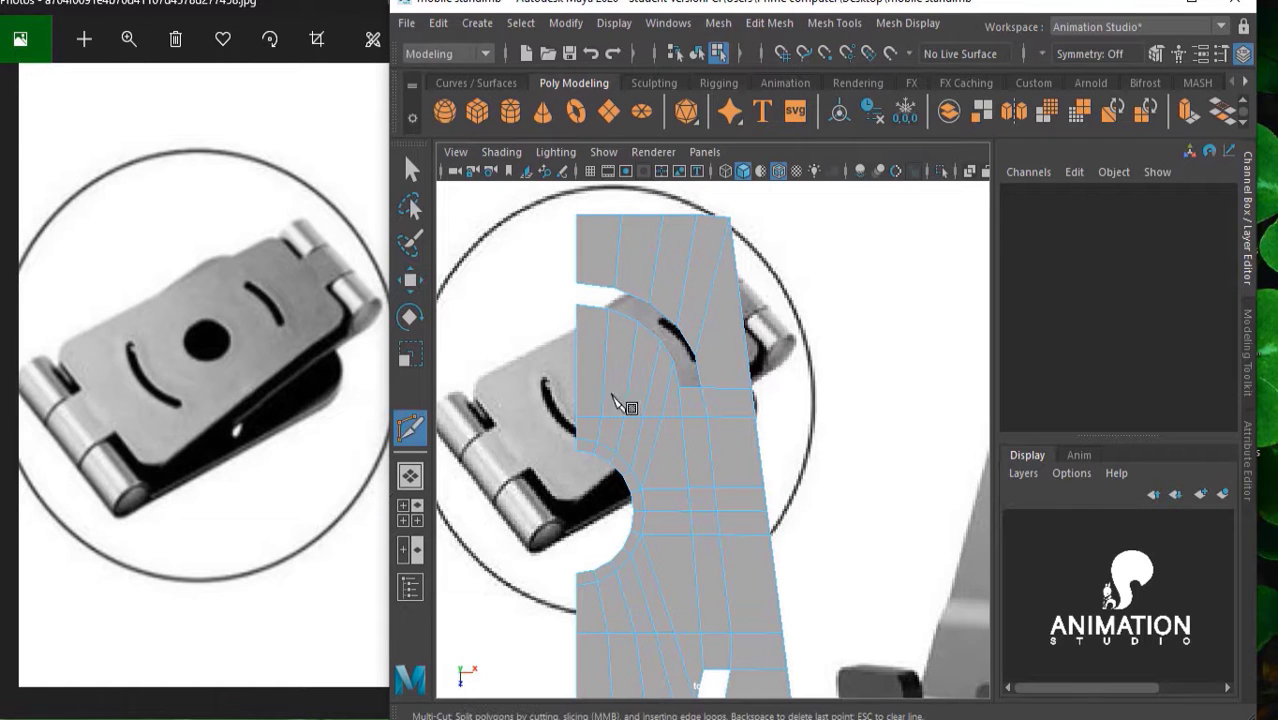
{"action": "left_click", "coordinate": [694, 355]}
{"action": "left_click", "coordinate": [748, 354]}
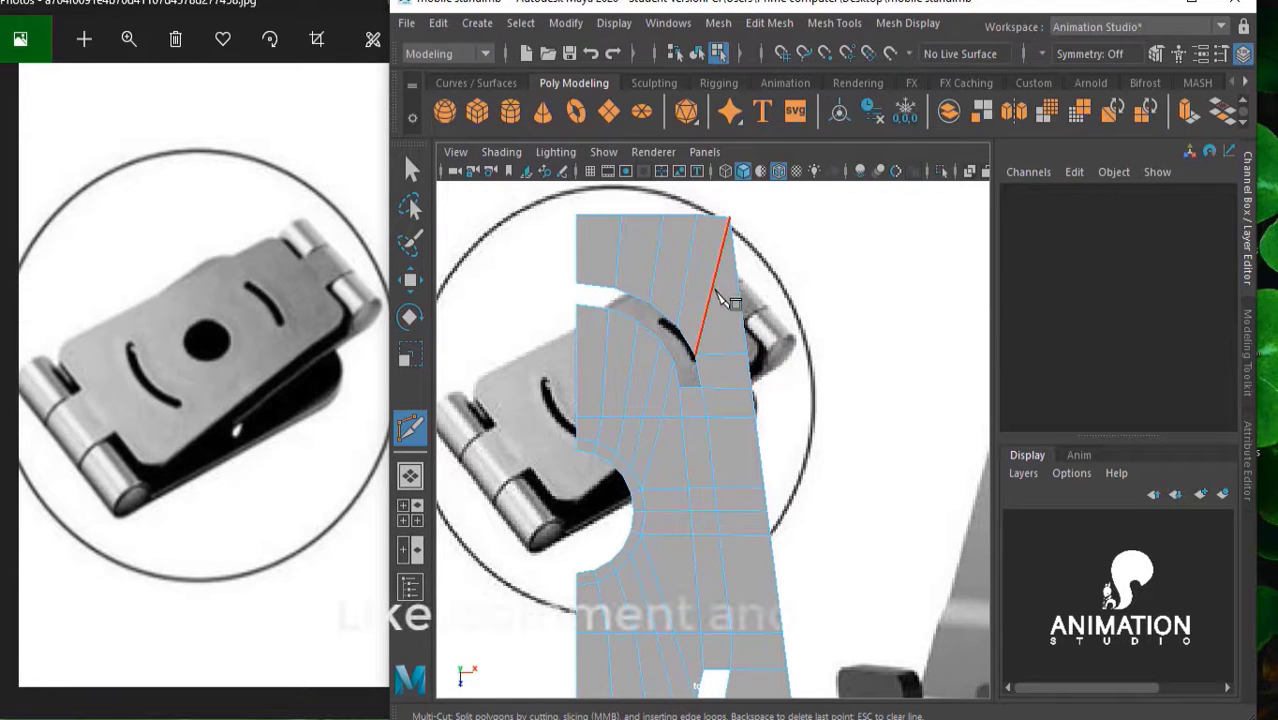
{"action": "left_click", "coordinate": [707, 215]}
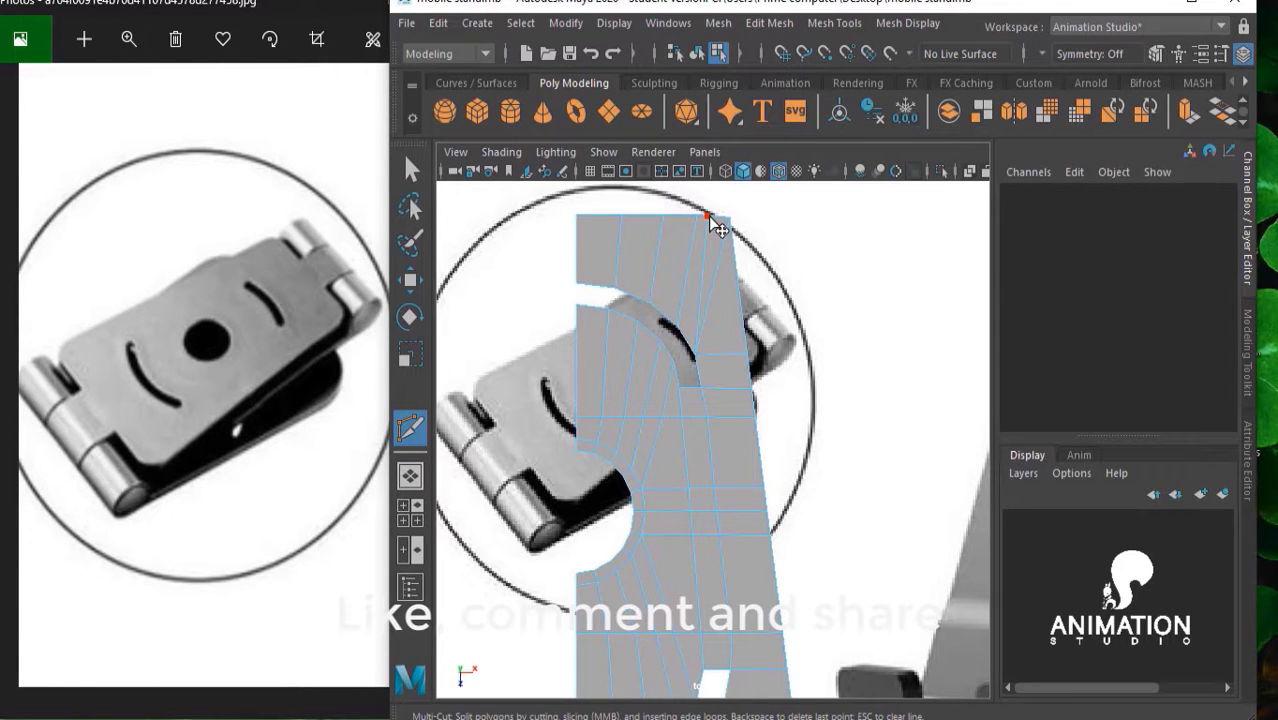
Select the new edge near the top and switch the plate to vertex mode
{"action": "key", "text": "w"}
{"action": "left_click", "coordinate": [719, 244]}
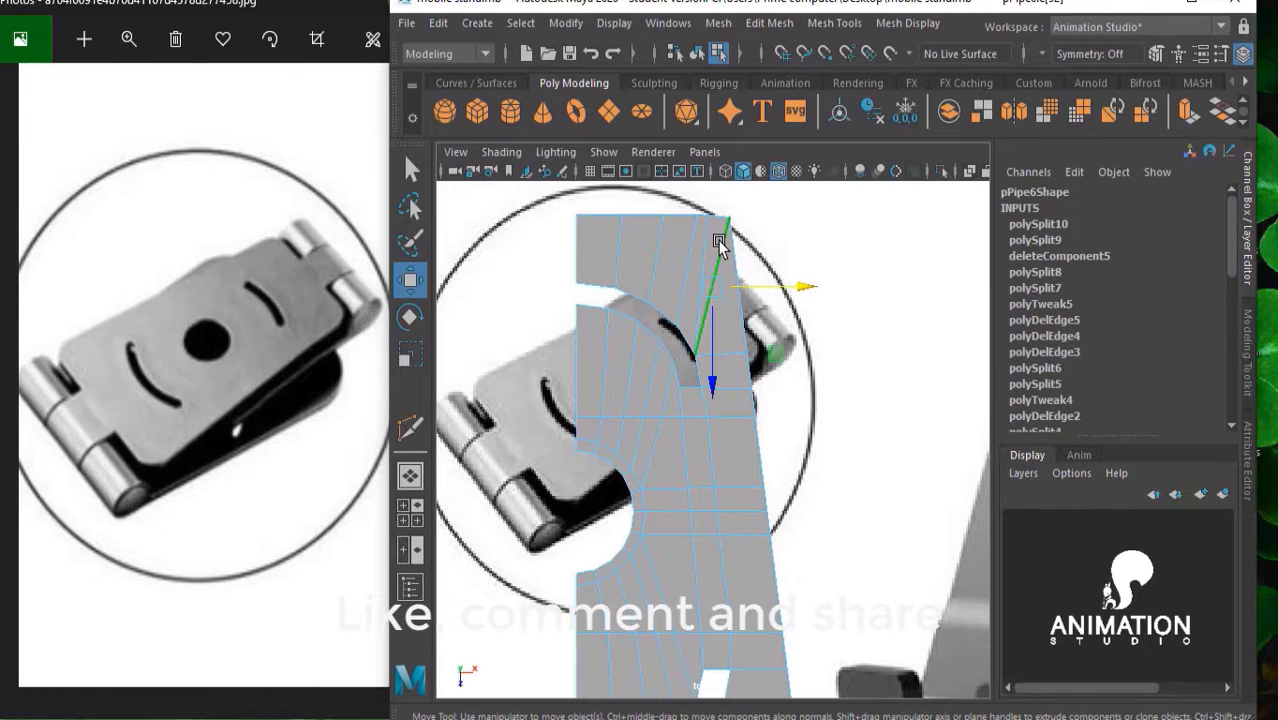
{"action": "left_click", "coordinate": [719, 244]}
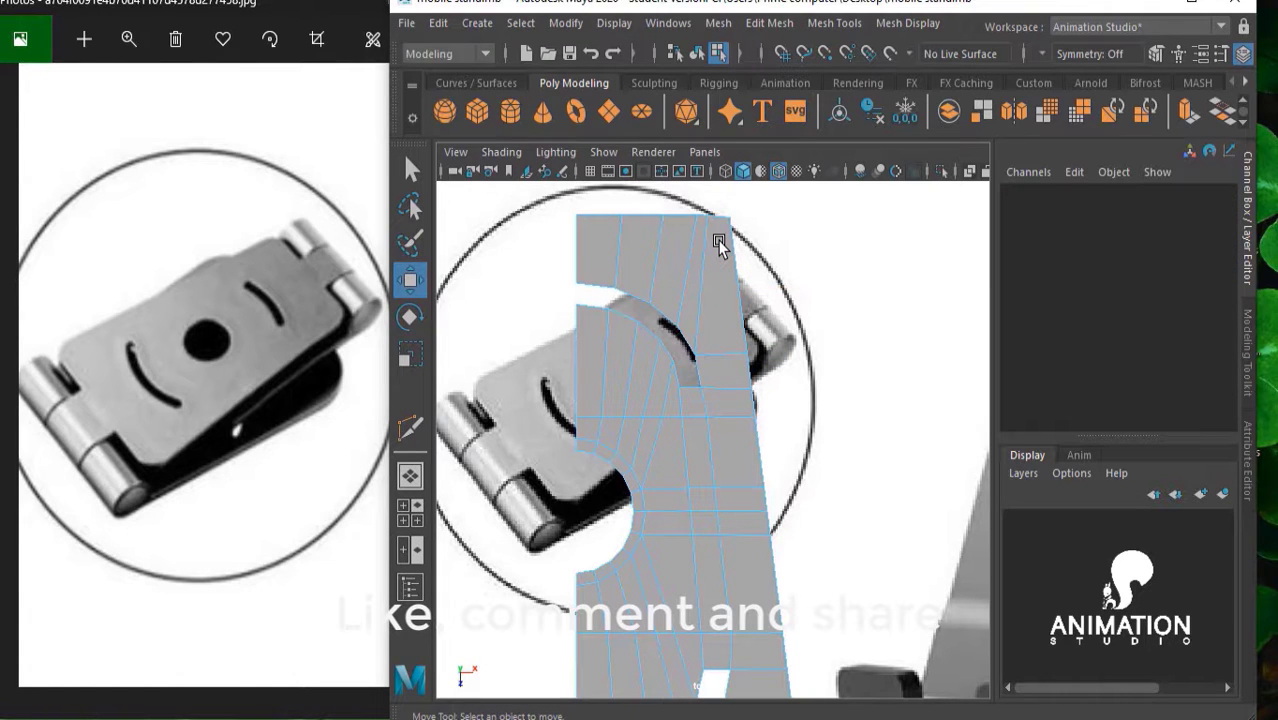
{"action": "left_click", "coordinate": [690, 248]}
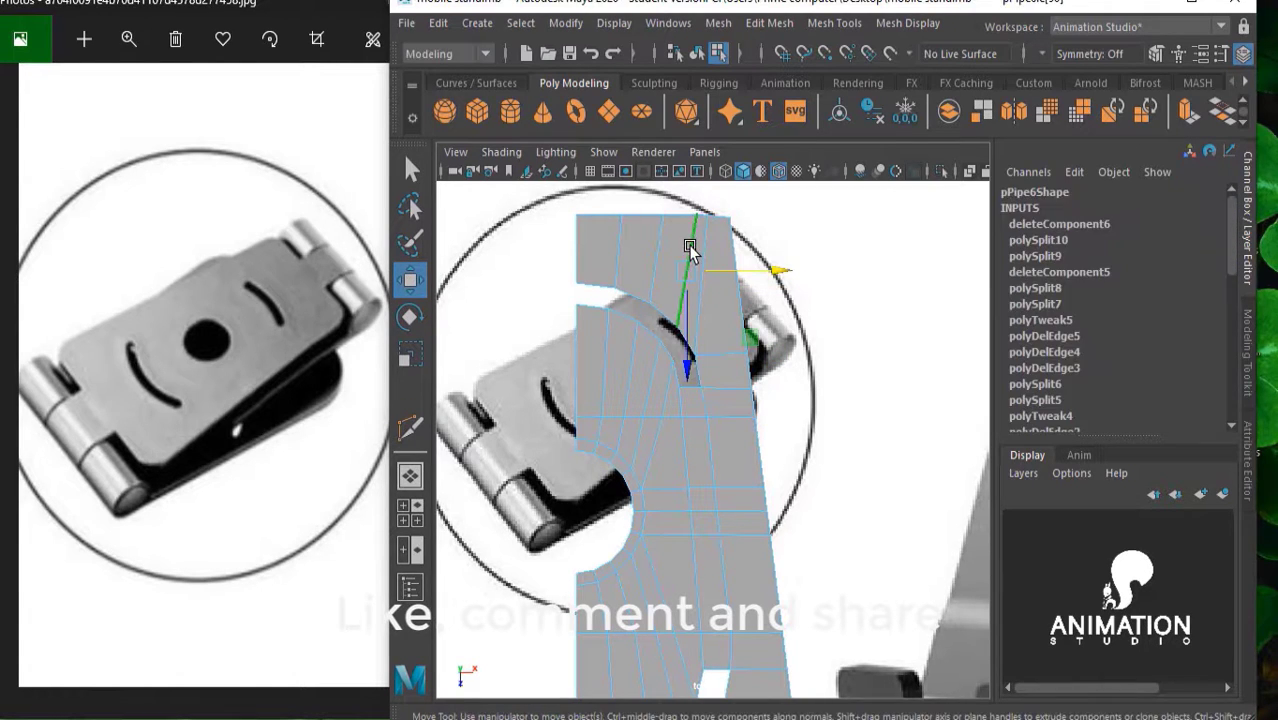
{"action": "right_click_drag", "start_coordinate": [690, 248], "coordinate": [680, 198]}
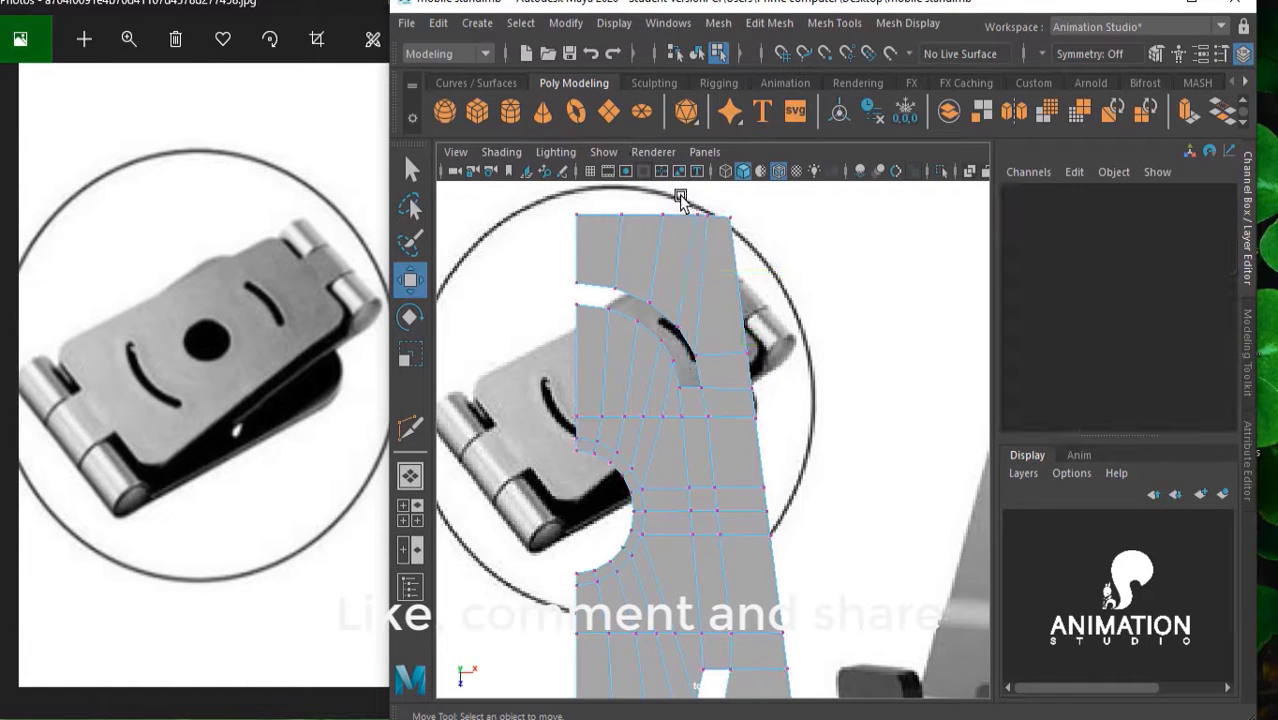
Reposition the top-edge vertex sideways to fit the reference outline
{"action": "left_click", "coordinate": [693, 216]}
{"action": "left_click_drag", "start_coordinate": [693, 215], "coordinate": [731, 216]}
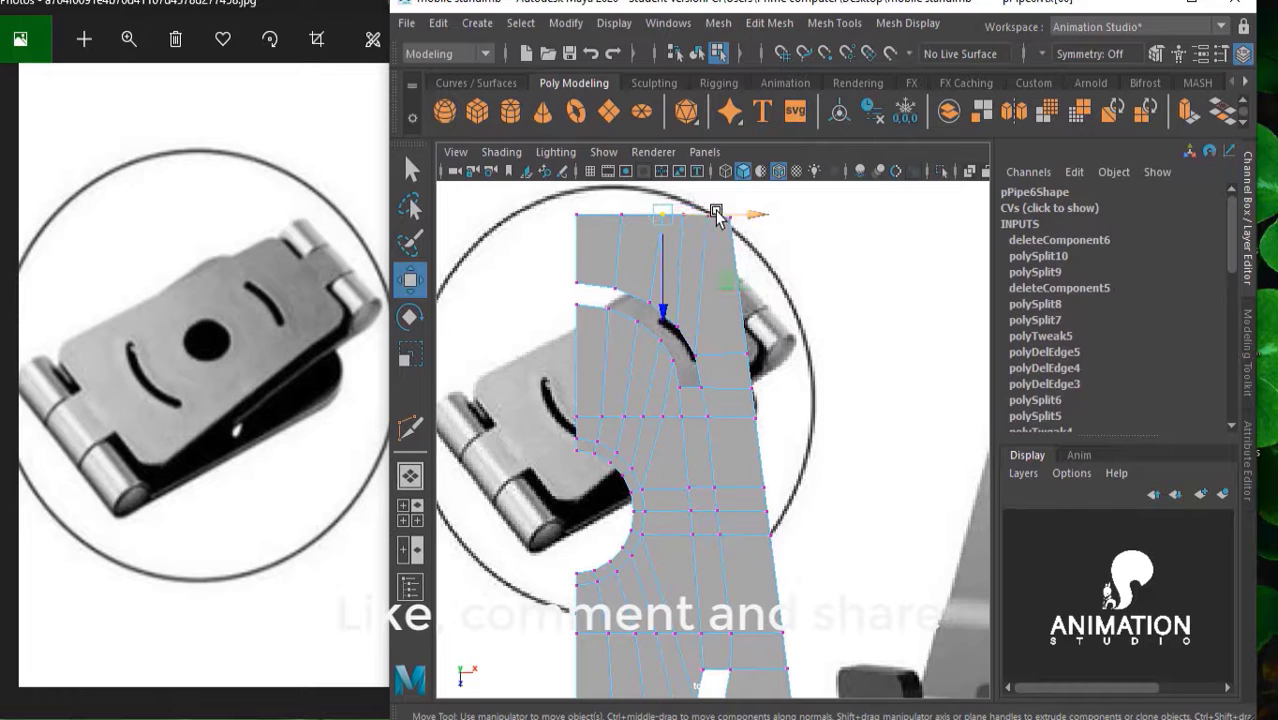
{"action": "left_click_drag", "start_coordinate": [728, 216], "coordinate": [676, 214]}
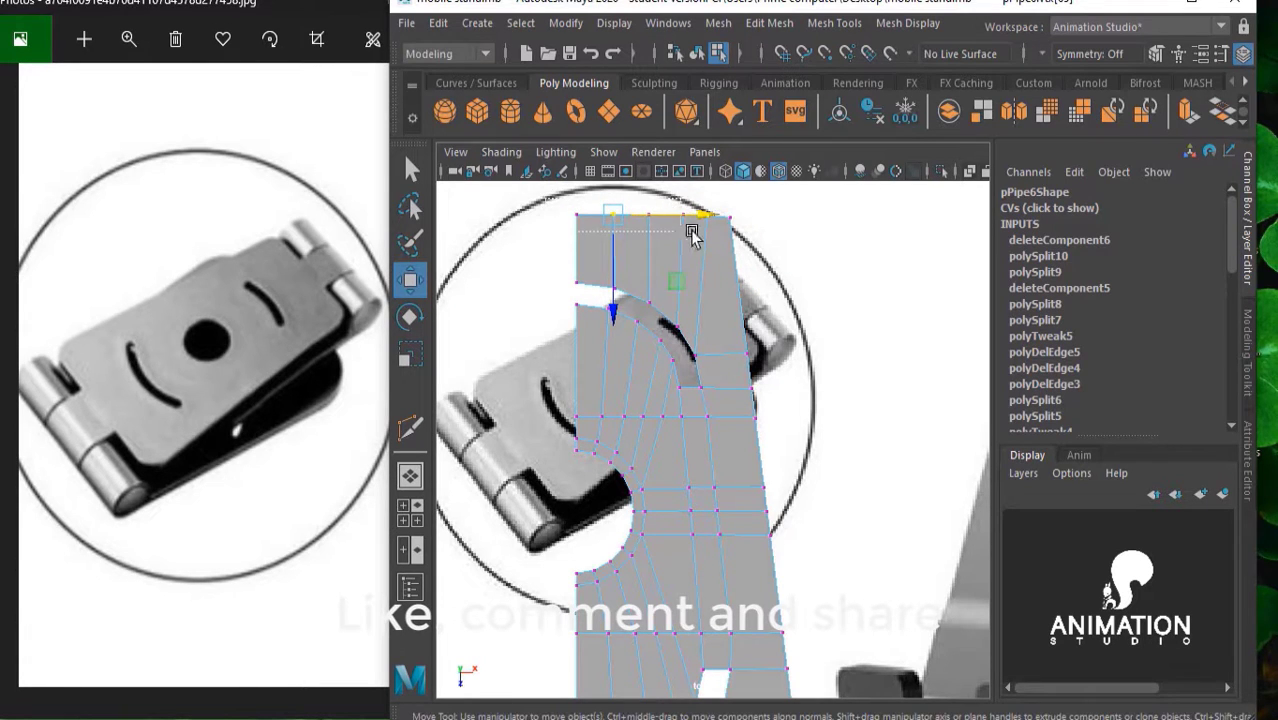
{"action": "middle_click_drag", "start_coordinate": [694, 238], "coordinate": [759, 234]}
Select the bottom row of vertices and scale it flat into a level line
{"action": "key", "text": "r"}
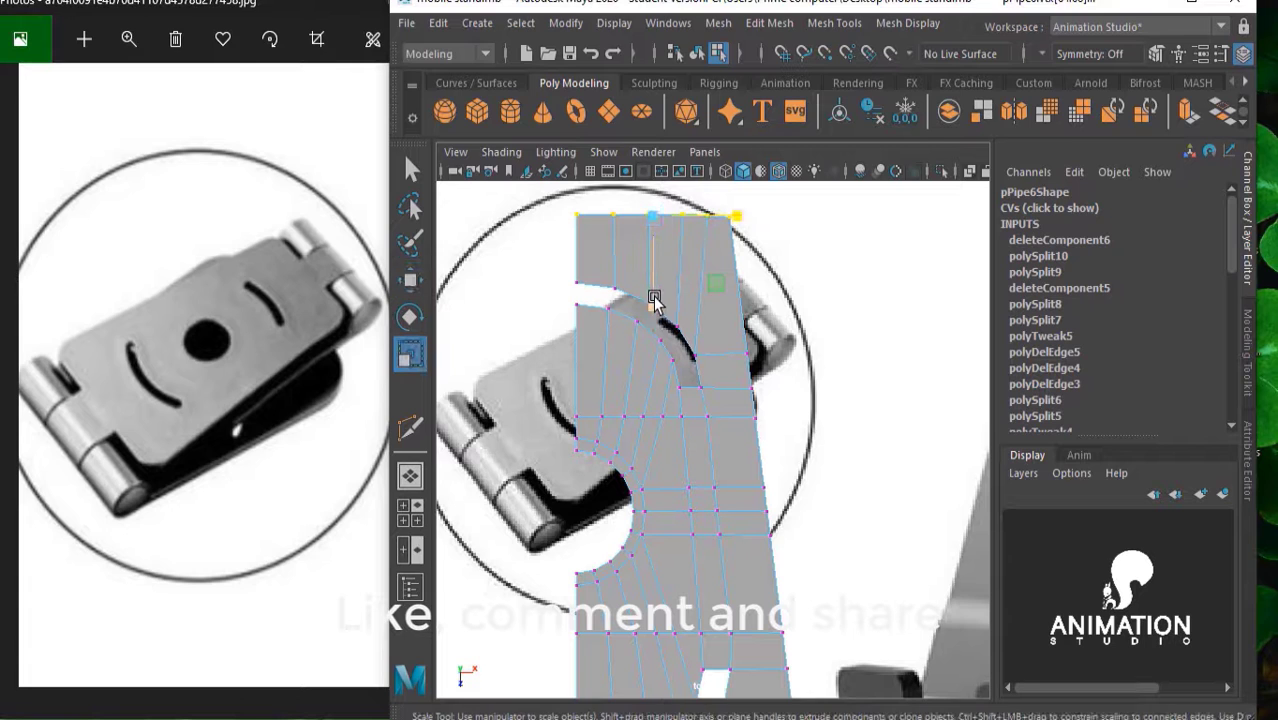
{"action": "scroll", "coordinate": [742, 300], "scroll_direction": "down", "scroll_amount": 2}
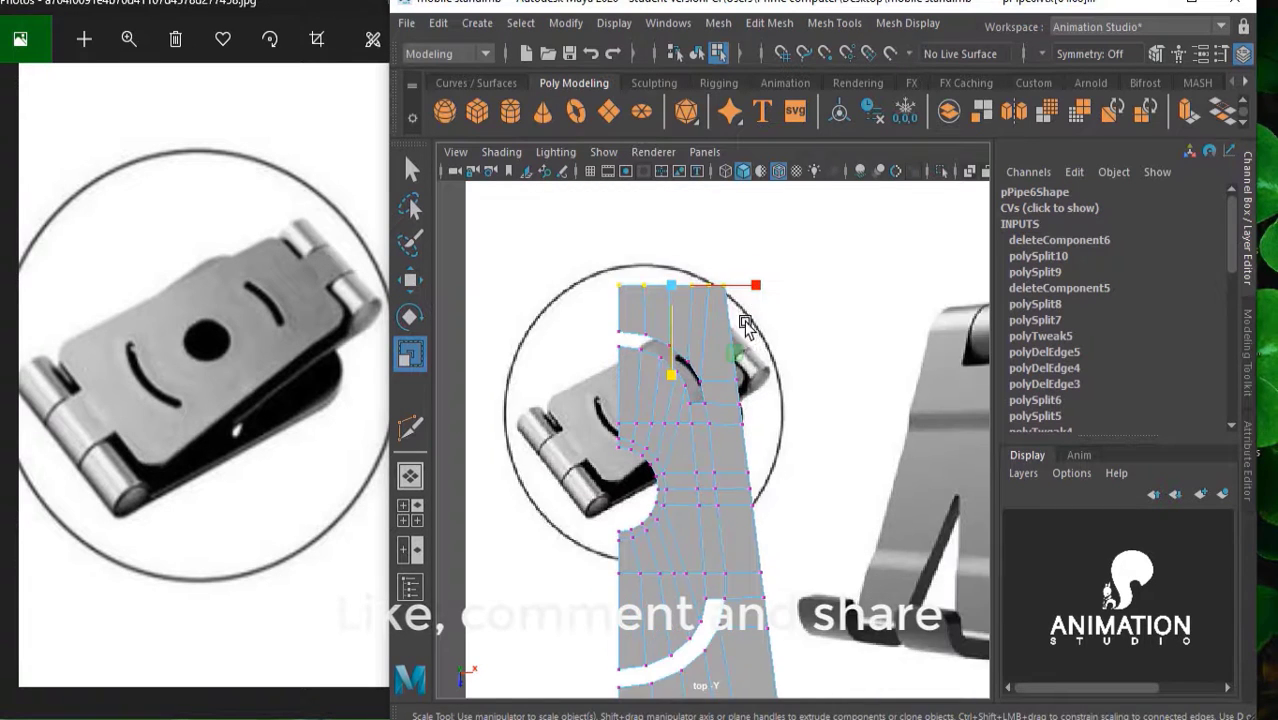
{"action": "scroll", "coordinate": [745, 322], "scroll_direction": "down", "scroll_amount": 1}
{"action": "scroll", "coordinate": [707, 262], "scroll_direction": "down", "scroll_amount": 1}
{"action": "scroll", "coordinate": [736, 391], "scroll_direction": "down", "scroll_amount": 1}
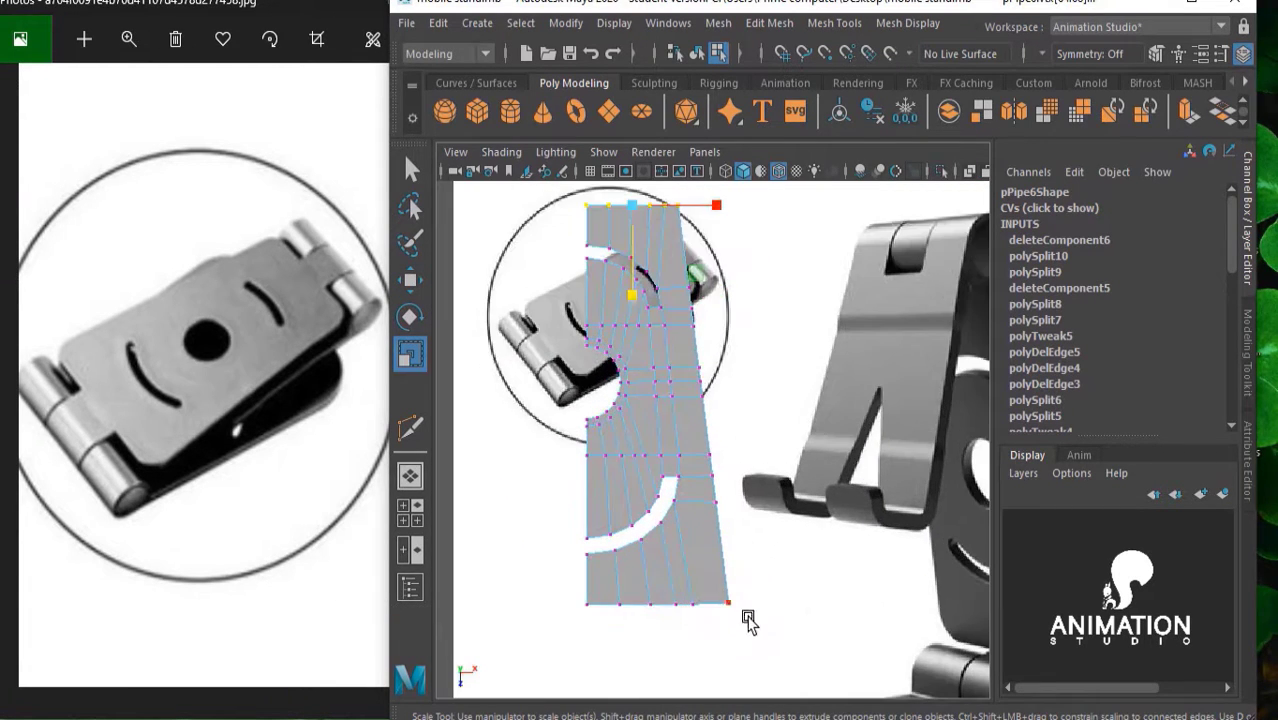
{"action": "left_click_drag", "start_coordinate": [748, 620], "coordinate": [565, 599]}
{"action": "middle_click_drag", "start_coordinate": [685, 567], "coordinate": [676, 450], "text": "alt"}
{"action": "left_click", "coordinate": [685, 471]}
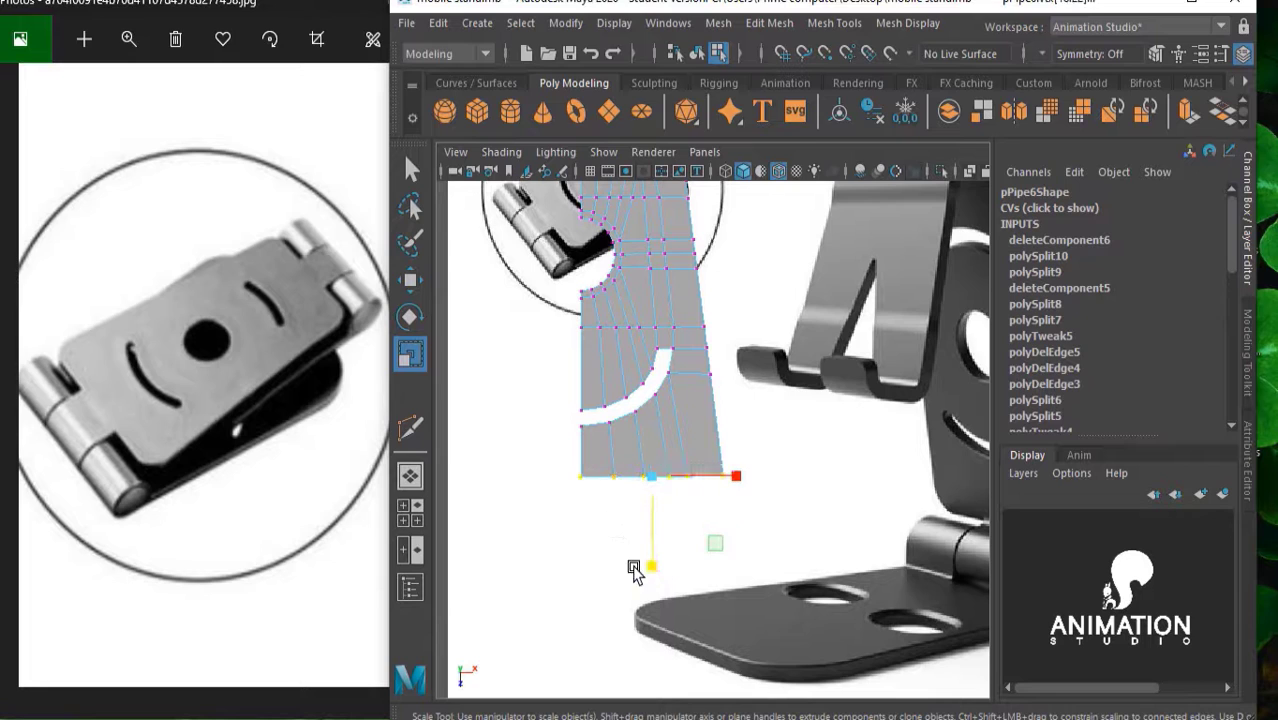
{"action": "left_click_drag", "start_coordinate": [651, 563], "coordinate": [681, 428]}
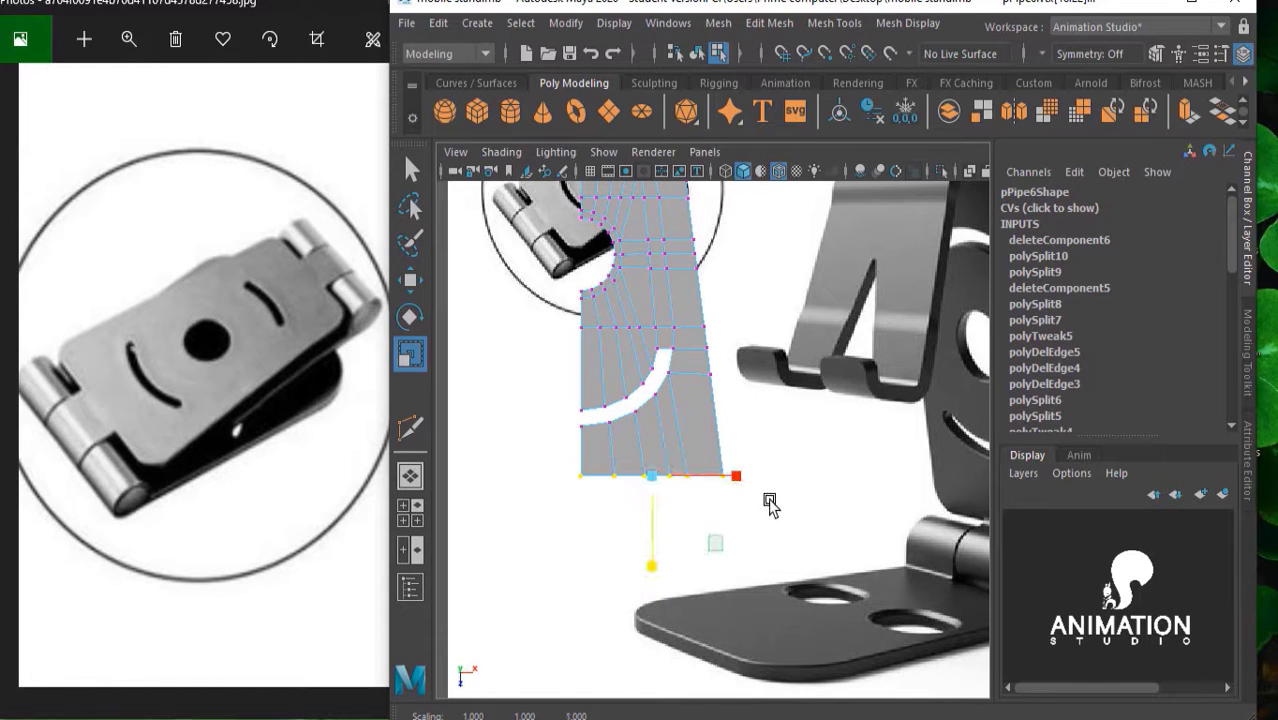
Tilt the right-edge vertices and push them outward to match the reference, then return to Object Mode
{"action": "middle_click_drag", "start_coordinate": [722, 277], "coordinate": [718, 450], "text": "alt"}
{"action": "left_click_drag", "start_coordinate": [718, 450], "coordinate": [673, 305], "text": "shift"}
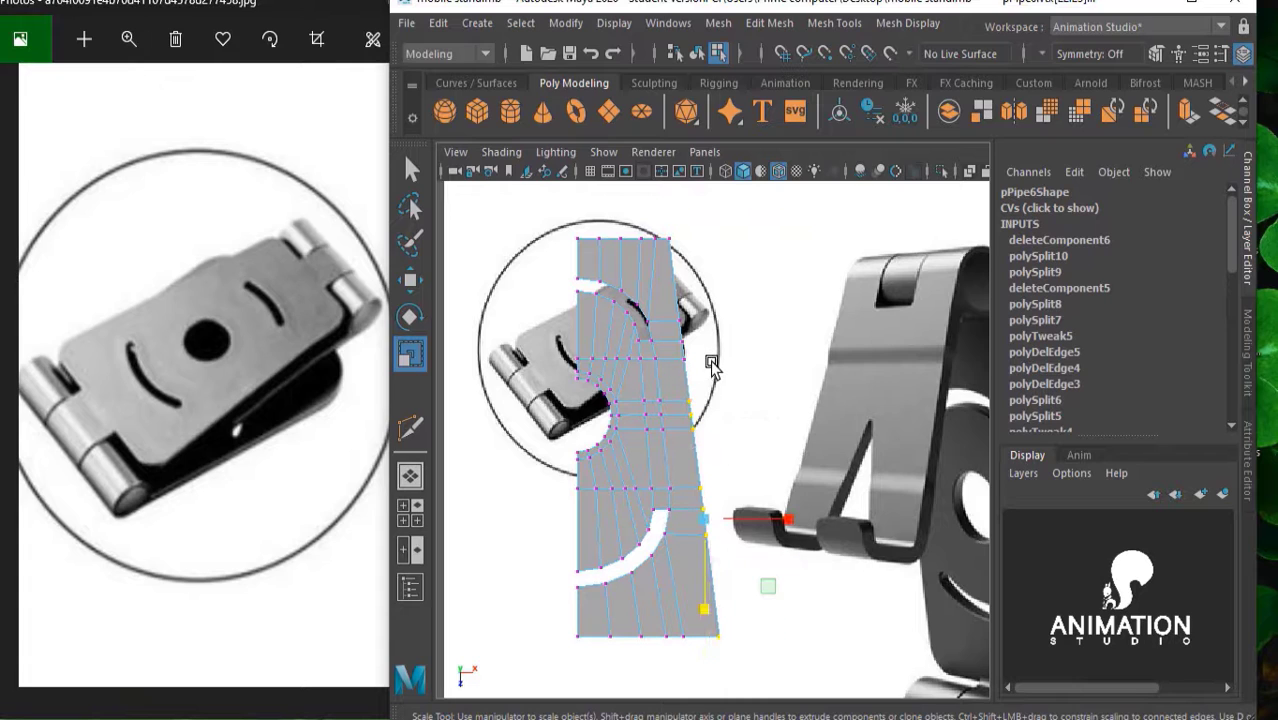
{"action": "left_click_drag", "start_coordinate": [698, 263], "coordinate": [660, 203], "text": "shift"}
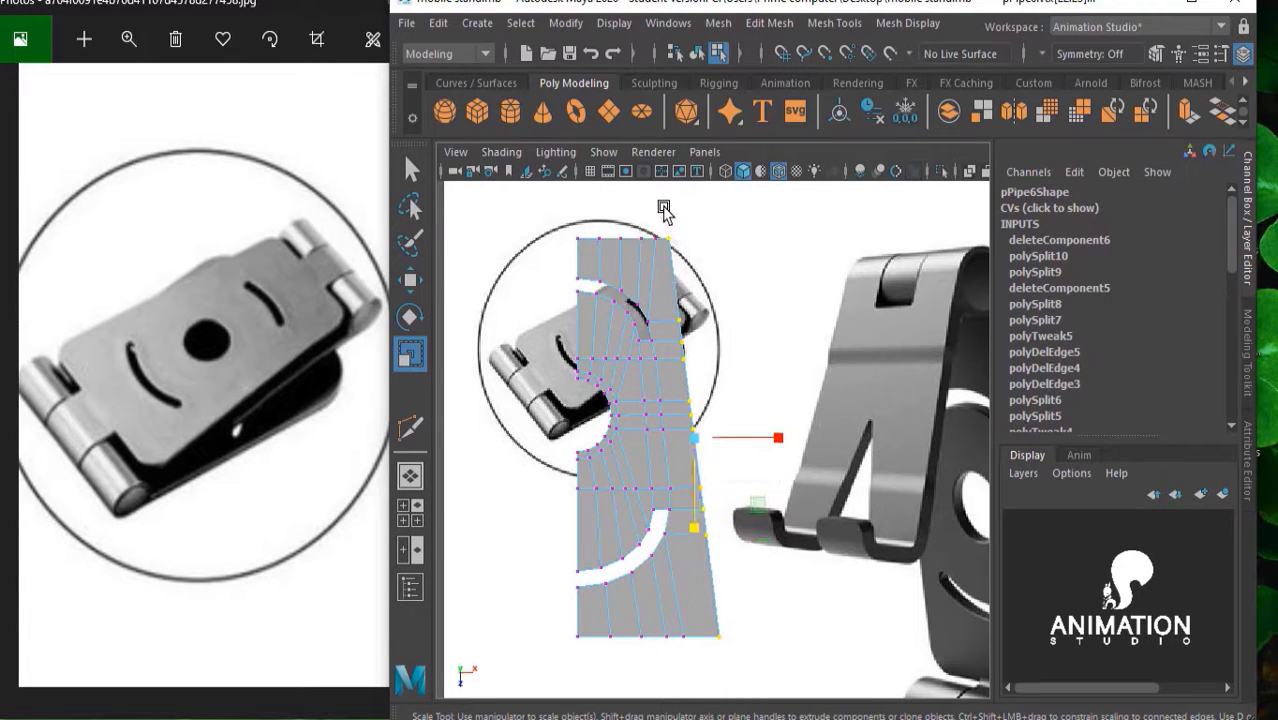
{"action": "left_click_drag", "start_coordinate": [774, 438], "coordinate": [676, 434]}
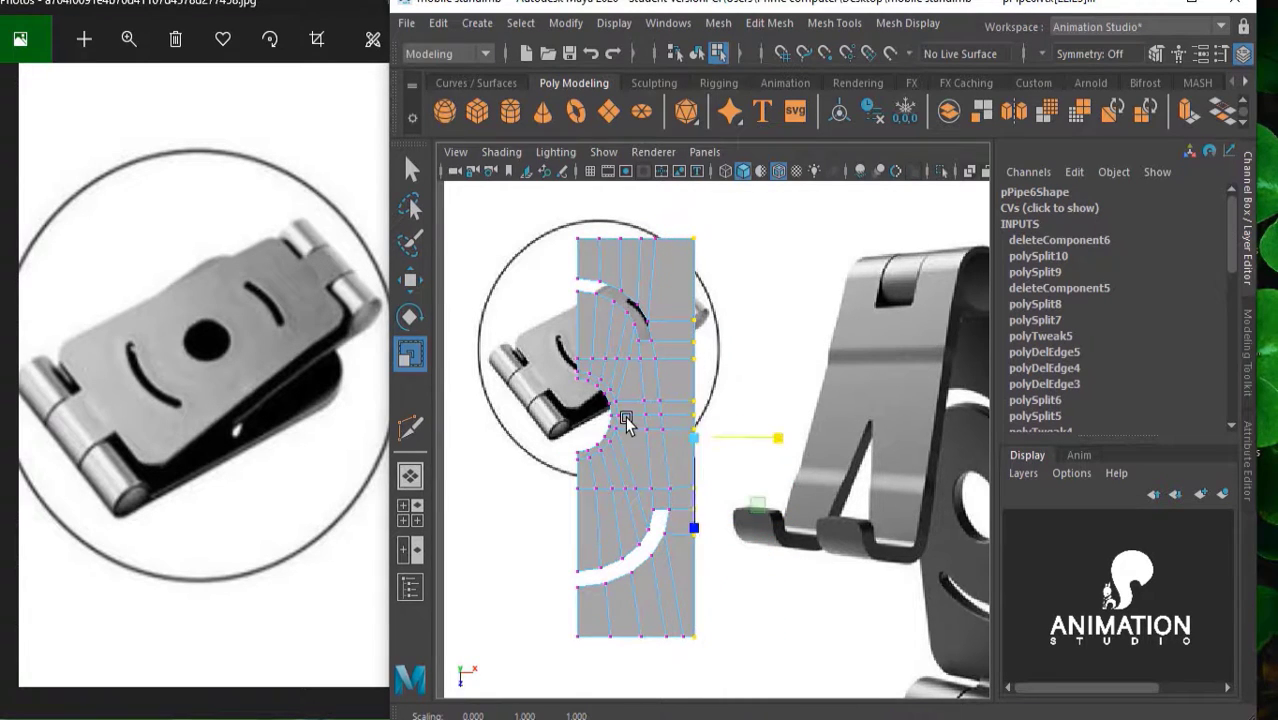
{"action": "key", "text": "e"}
{"action": "left_click_drag", "start_coordinate": [751, 490], "coordinate": [768, 485]}
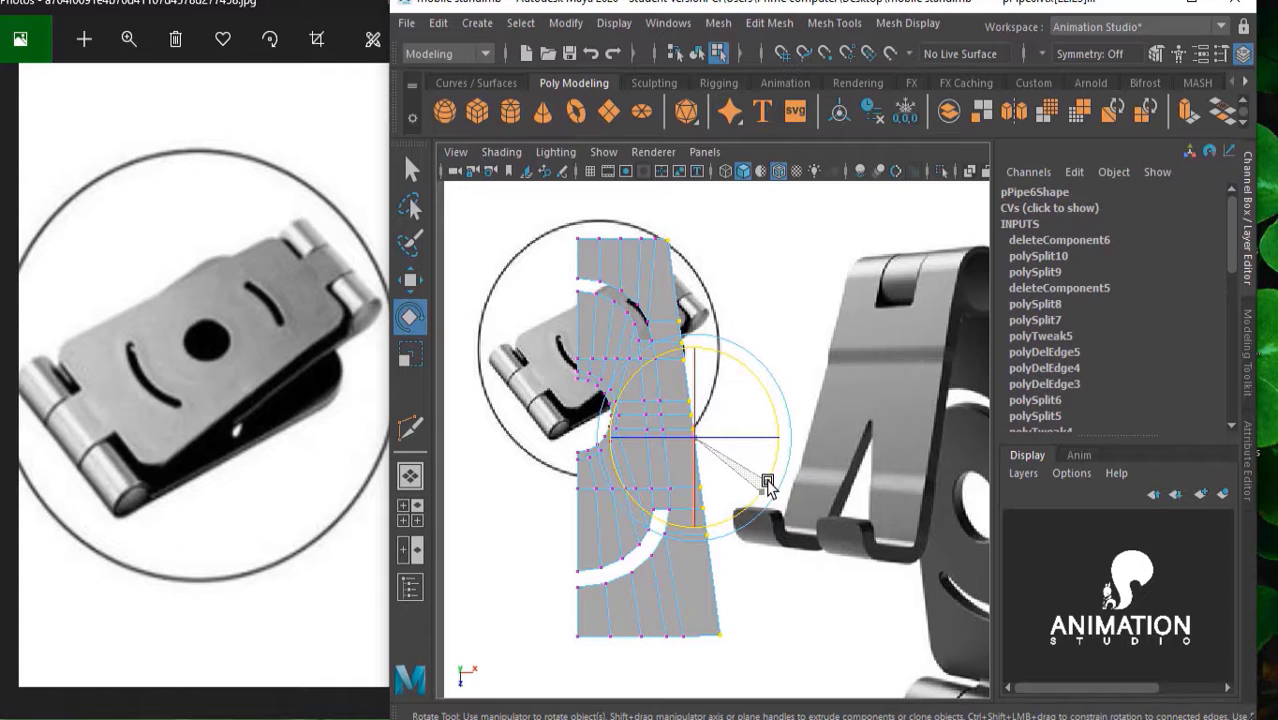
{"action": "key", "text": "w"}
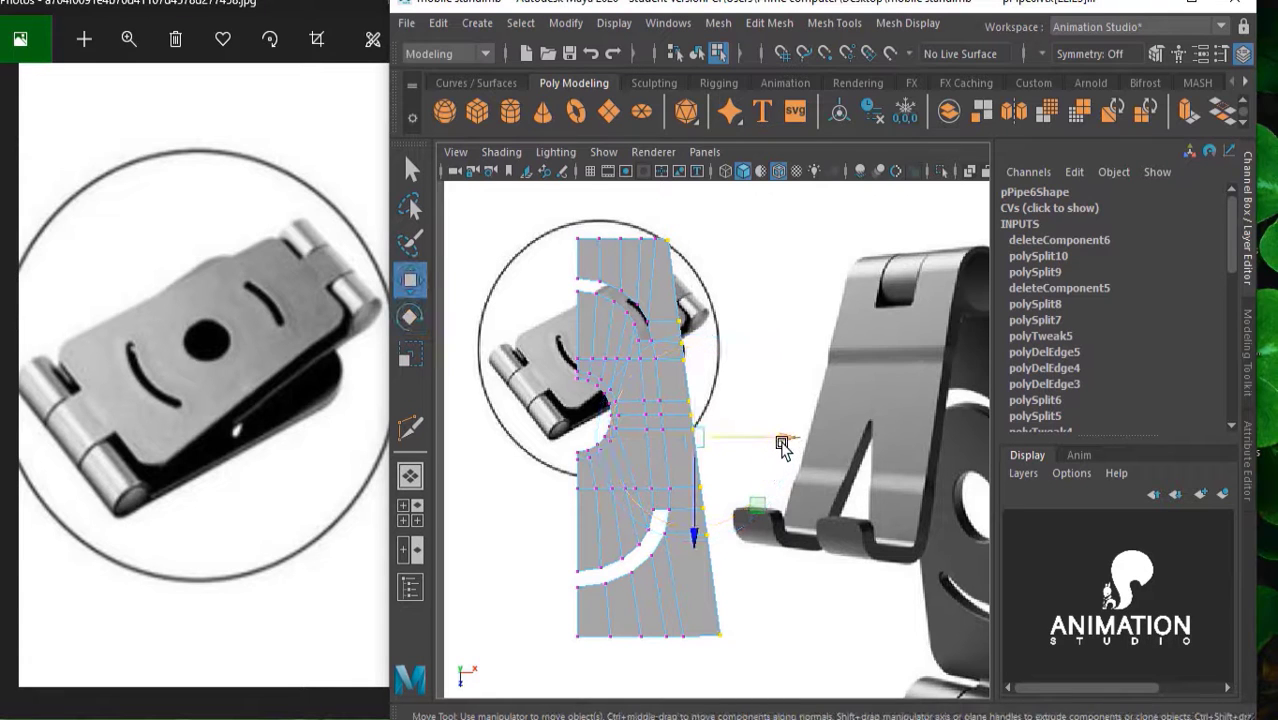
{"action": "left_click_drag", "start_coordinate": [782, 440], "coordinate": [795, 440]}
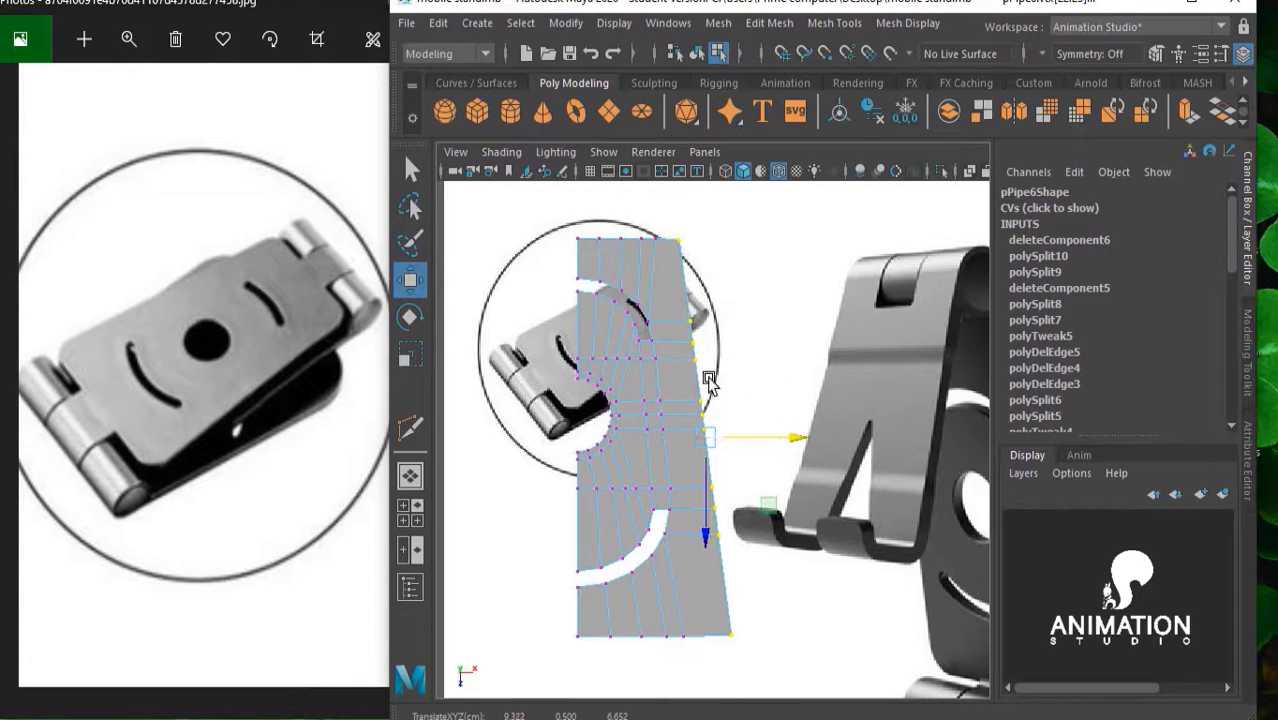
{"action": "right_click_drag", "start_coordinate": [657, 347], "coordinate": [750, 121]}
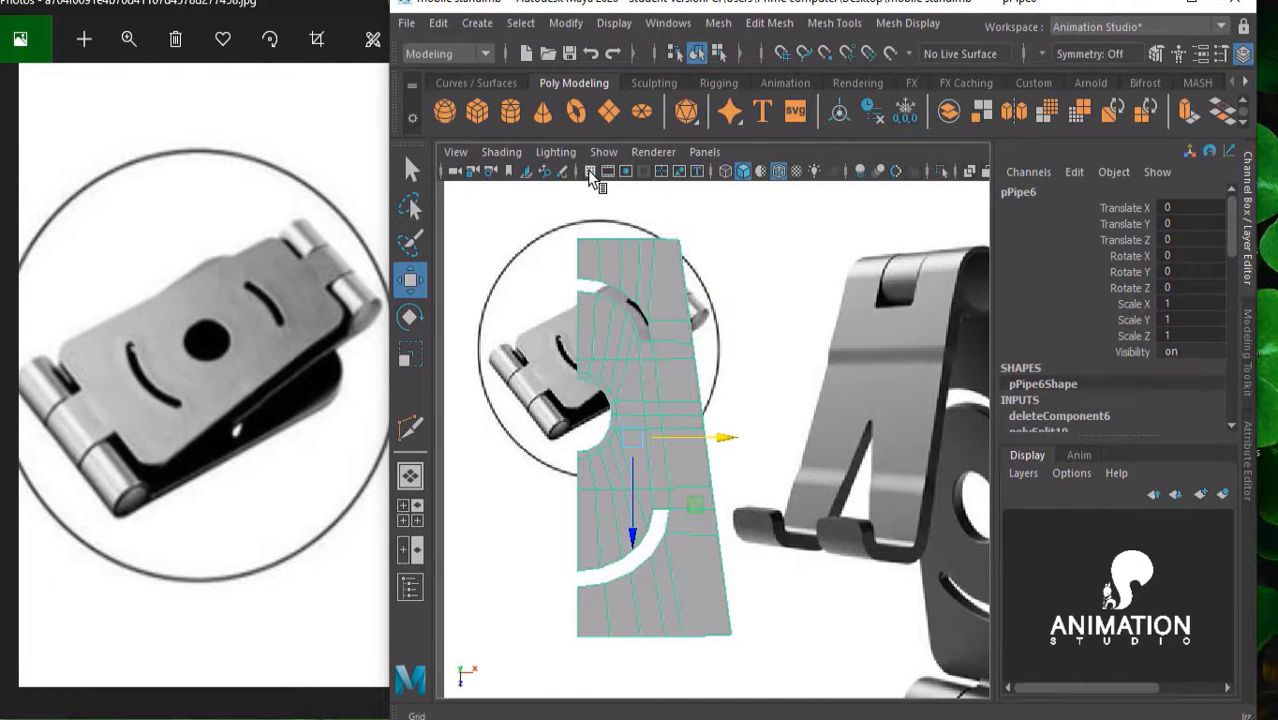
Show the viewport grid and select the vertices along the plate's left edge
{"action": "left_click", "coordinate": [590, 171]}
{"action": "scroll", "coordinate": [610, 320], "scroll_direction": "down", "scroll_amount": 2}
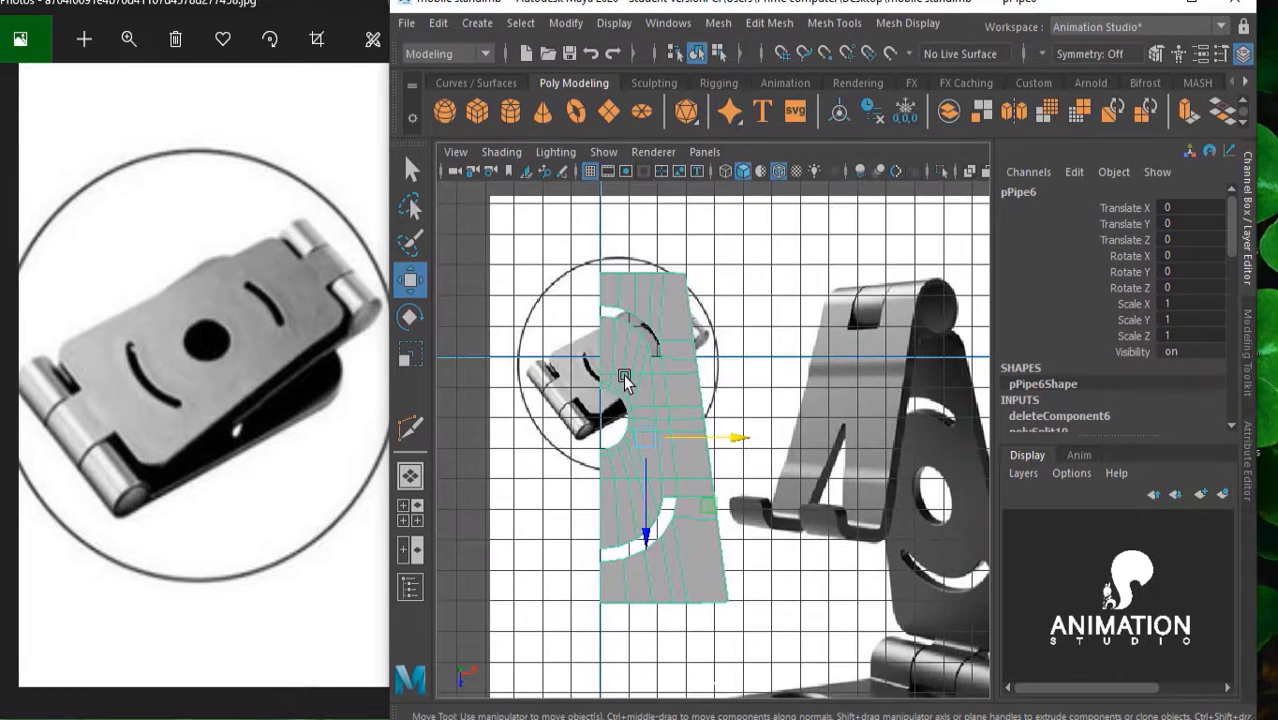
{"action": "right_click_drag", "start_coordinate": [624, 380], "coordinate": [540, 172]}
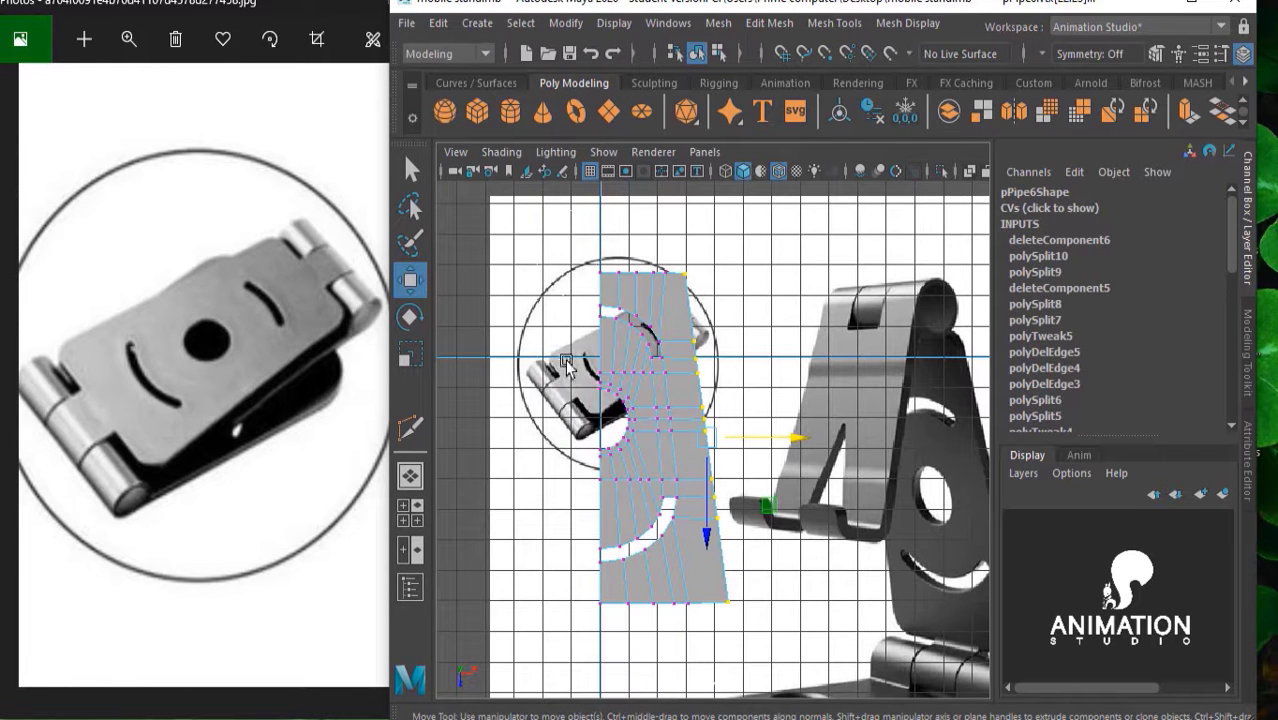
{"action": "left_click_drag", "start_coordinate": [566, 366], "coordinate": [607, 643]}
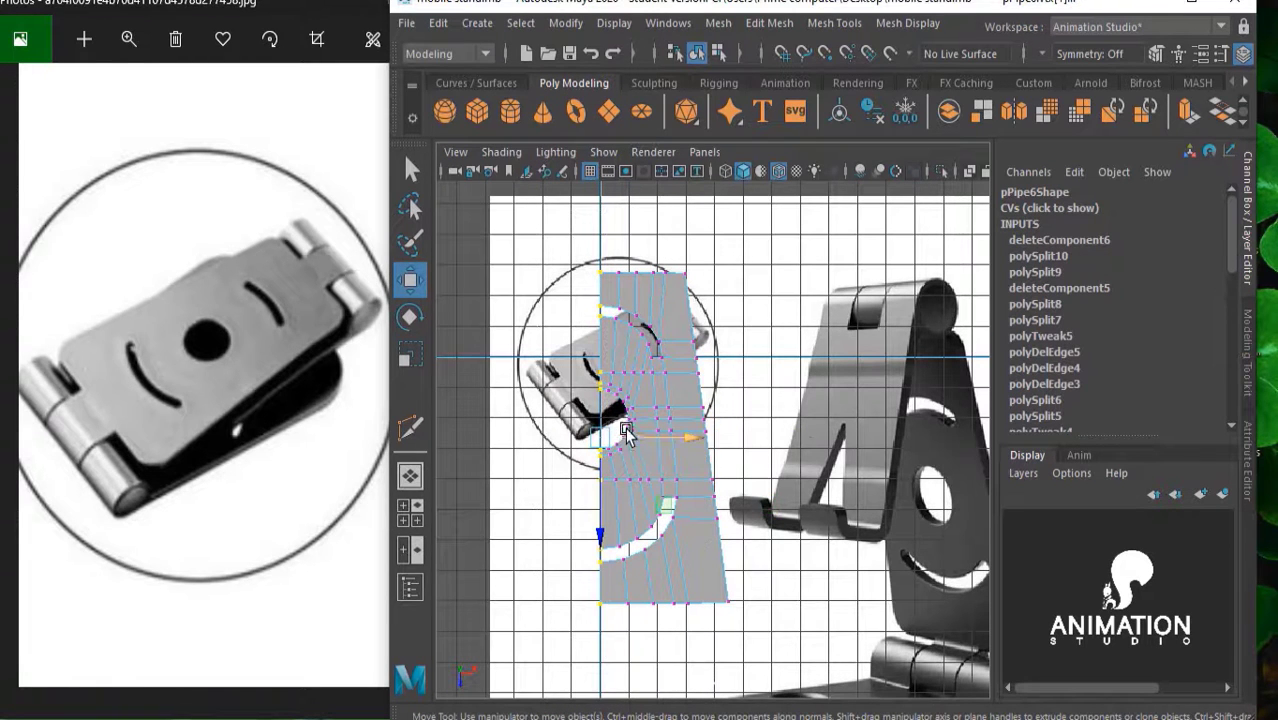
Flatten the left-edge vertices in X, move them onto the X=0 centre line, and return to Object Mode
{"action": "scroll", "coordinate": [625, 430], "scroll_direction": "up", "scroll_amount": 3}
{"action": "key", "text": "r"}
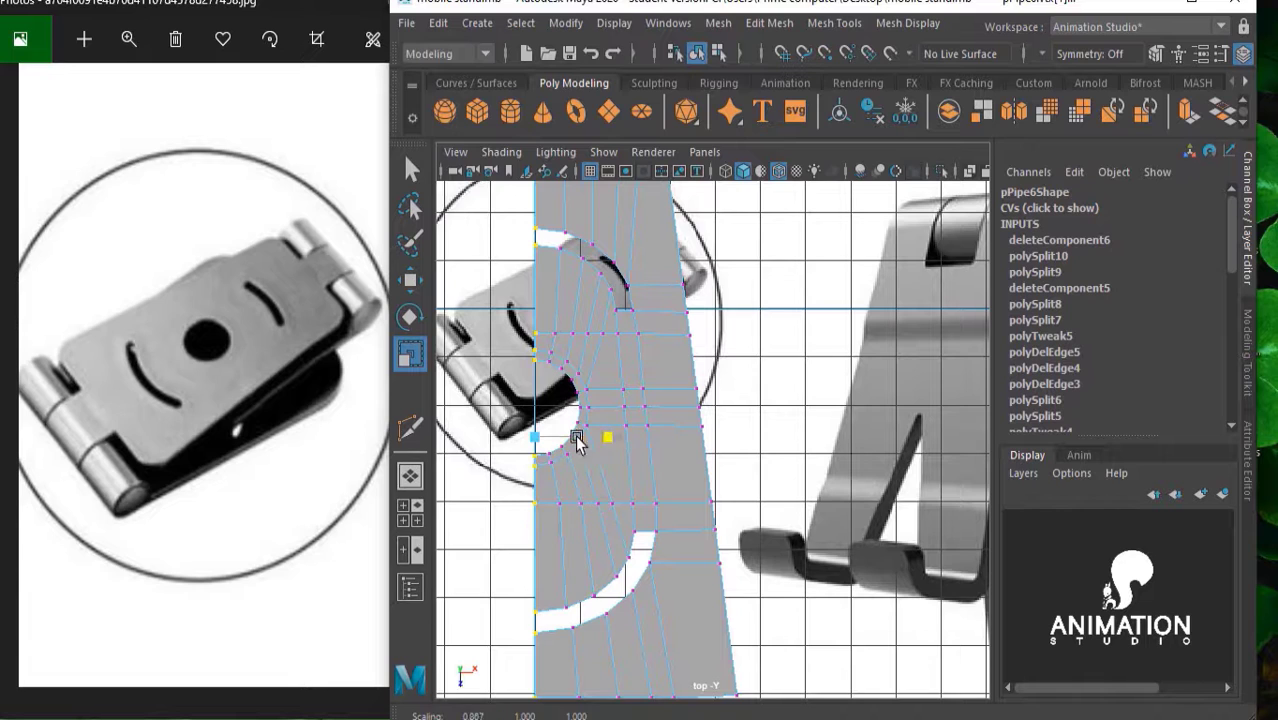
{"action": "middle_click_drag", "start_coordinate": [534, 434], "coordinate": [620, 420], "text": "alt"}
{"action": "scroll", "coordinate": [675, 388], "scroll_direction": "down", "scroll_amount": 1}
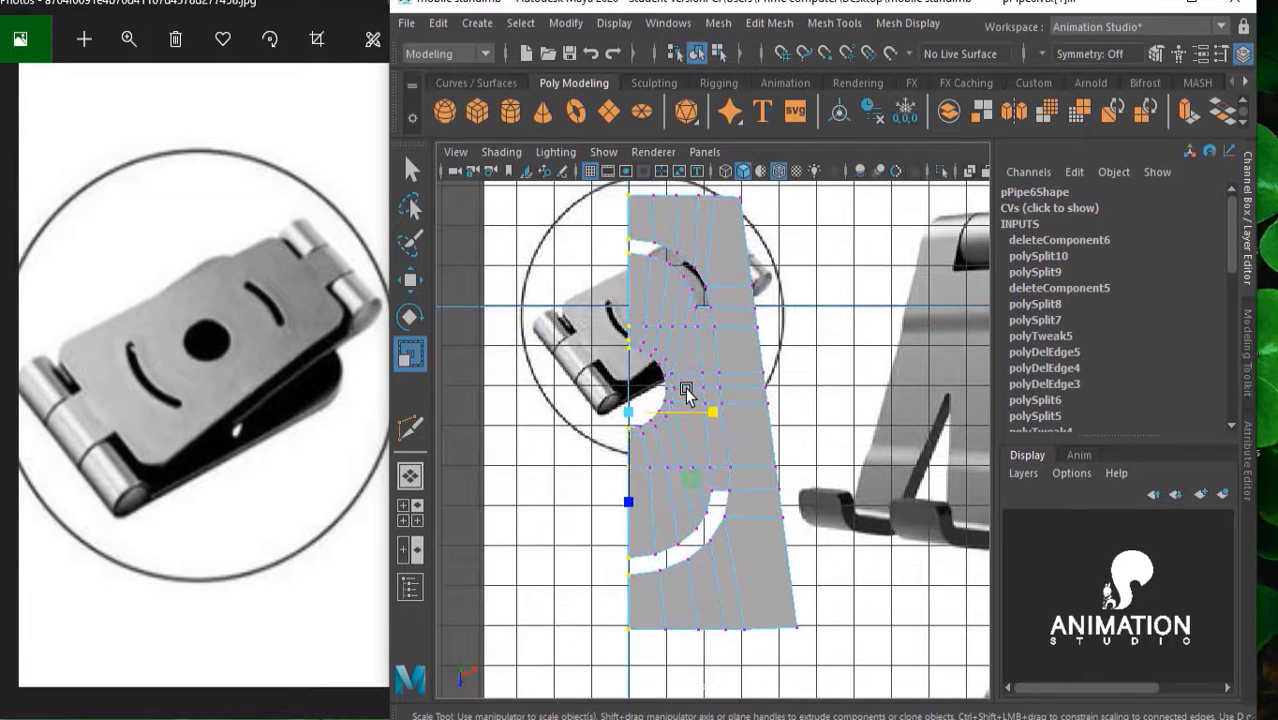
{"action": "key", "text": "w"}
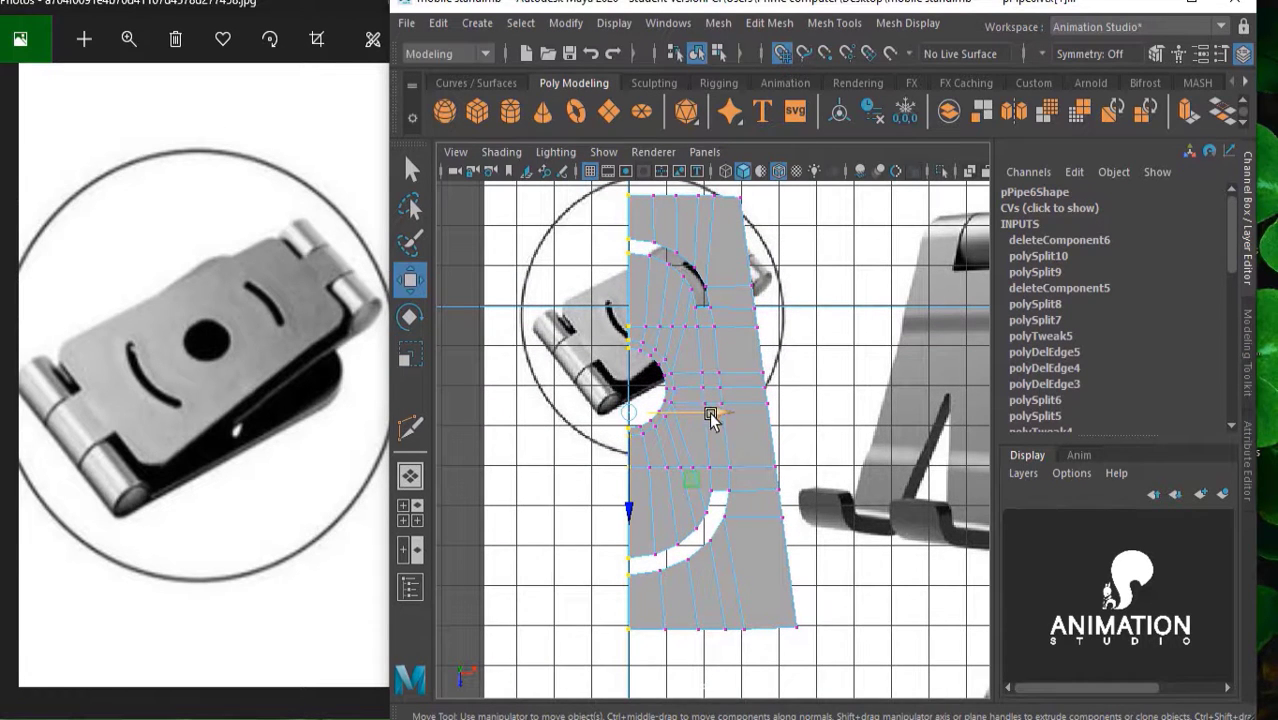
{"action": "mouse_move", "coordinate": [712, 413]}
{"action": "left_mouse_down"}
{"action": "mouse_move", "coordinate": [721, 421]}
{"action": "mouse_move", "coordinate": [620, 410]}
{"action": "left_mouse_up"}
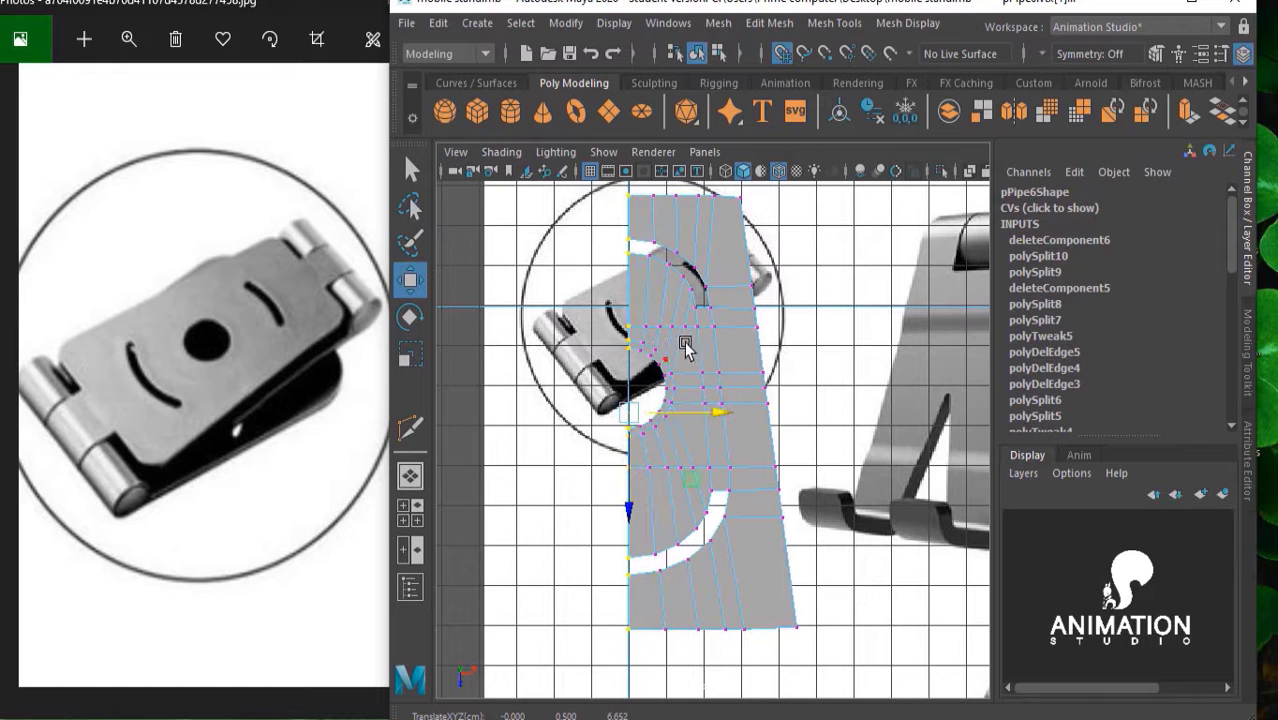
{"action": "right_click_drag", "start_coordinate": [687, 345], "coordinate": [755, 113]}
{"action": "scroll", "coordinate": [678, 278], "scroll_direction": "up", "scroll_amount": 3}
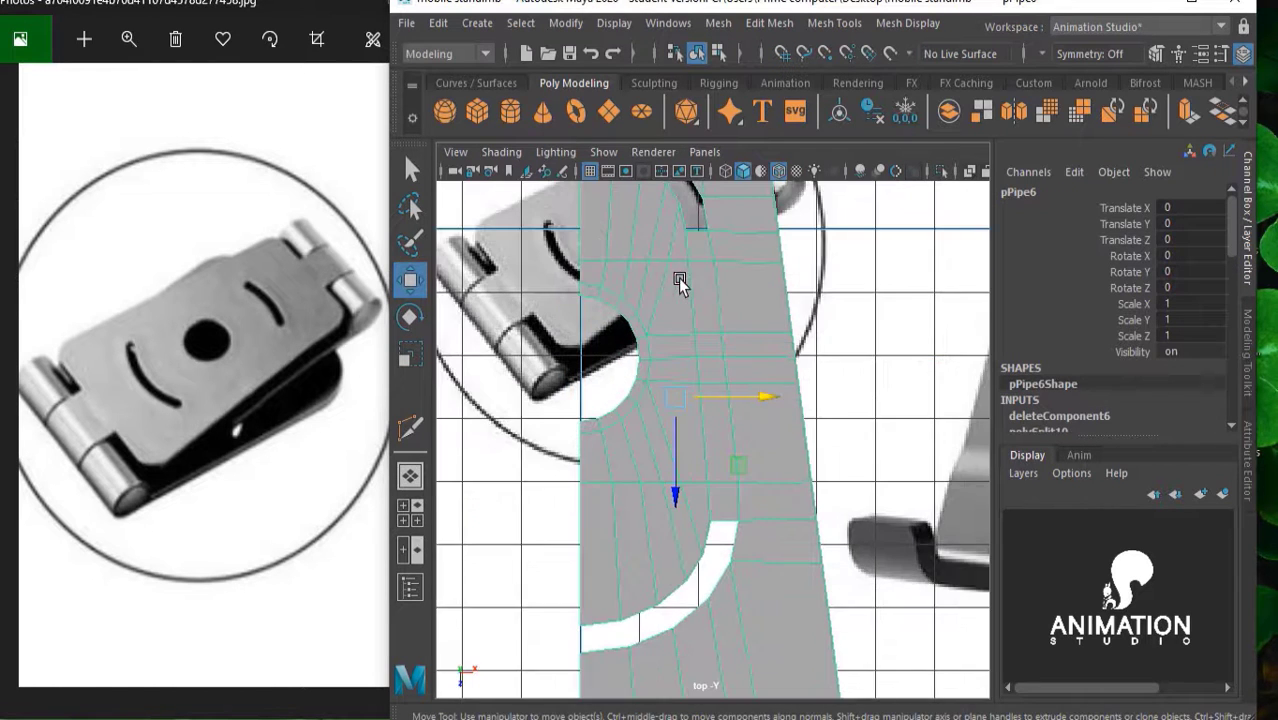
{"action": "middle_click_drag", "start_coordinate": [678, 278], "coordinate": [733, 338], "text": "alt"}
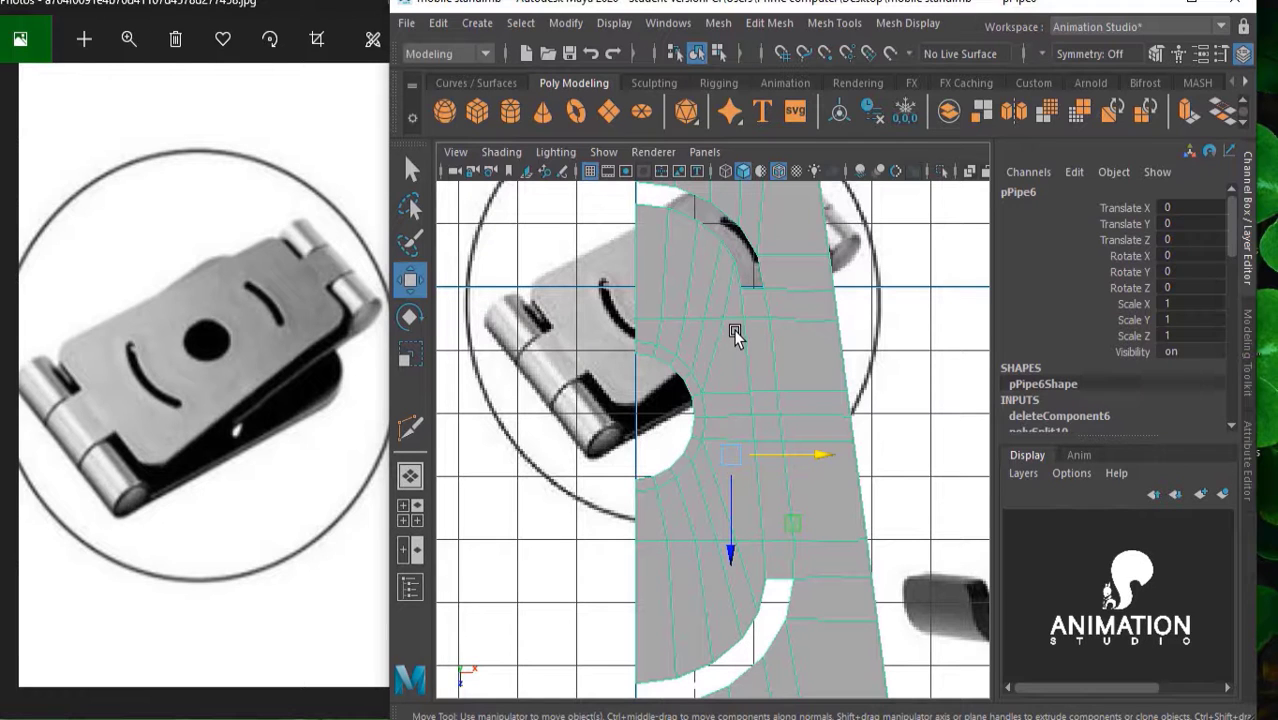
Undo the stray recent shape tweaks
{"action": "key", "text": "ctrl+z"}
{"action": "scroll", "coordinate": [735, 335], "scroll_direction": "down", "scroll_amount": 3}
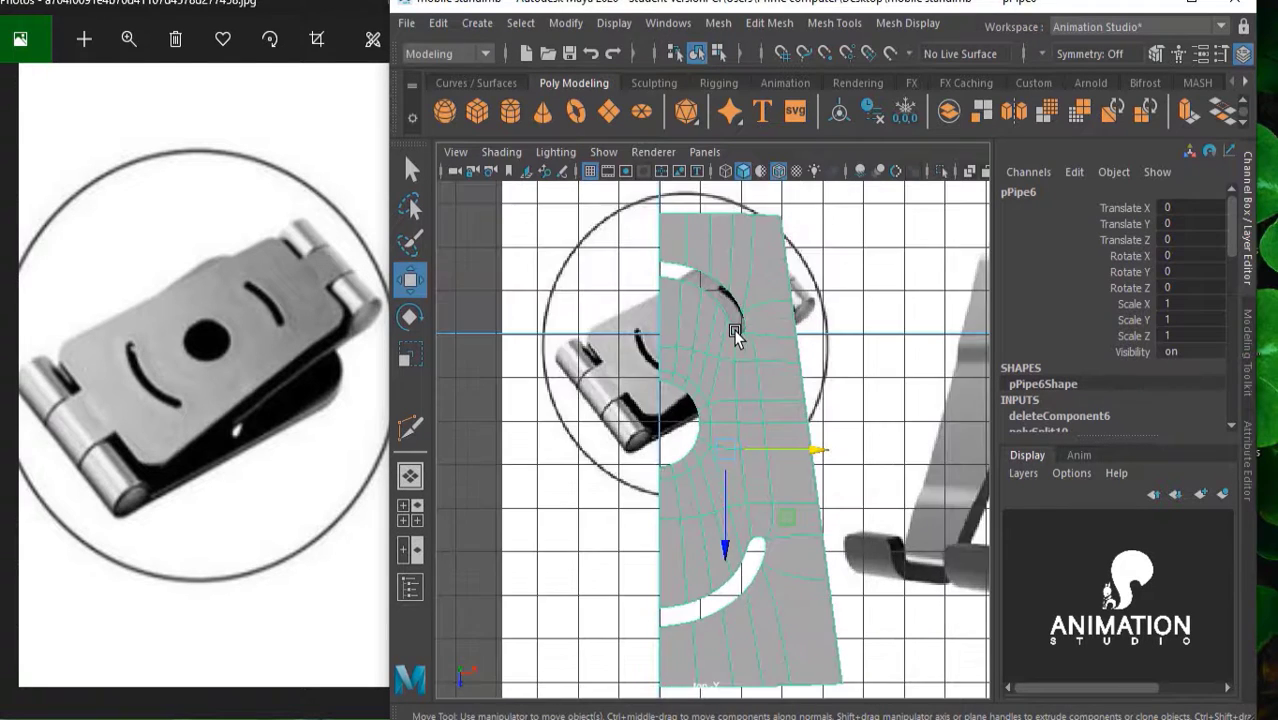
{"action": "scroll", "coordinate": [735, 335], "scroll_direction": "up", "scroll_amount": 3}
{"action": "key", "text": "ctrl+z"}
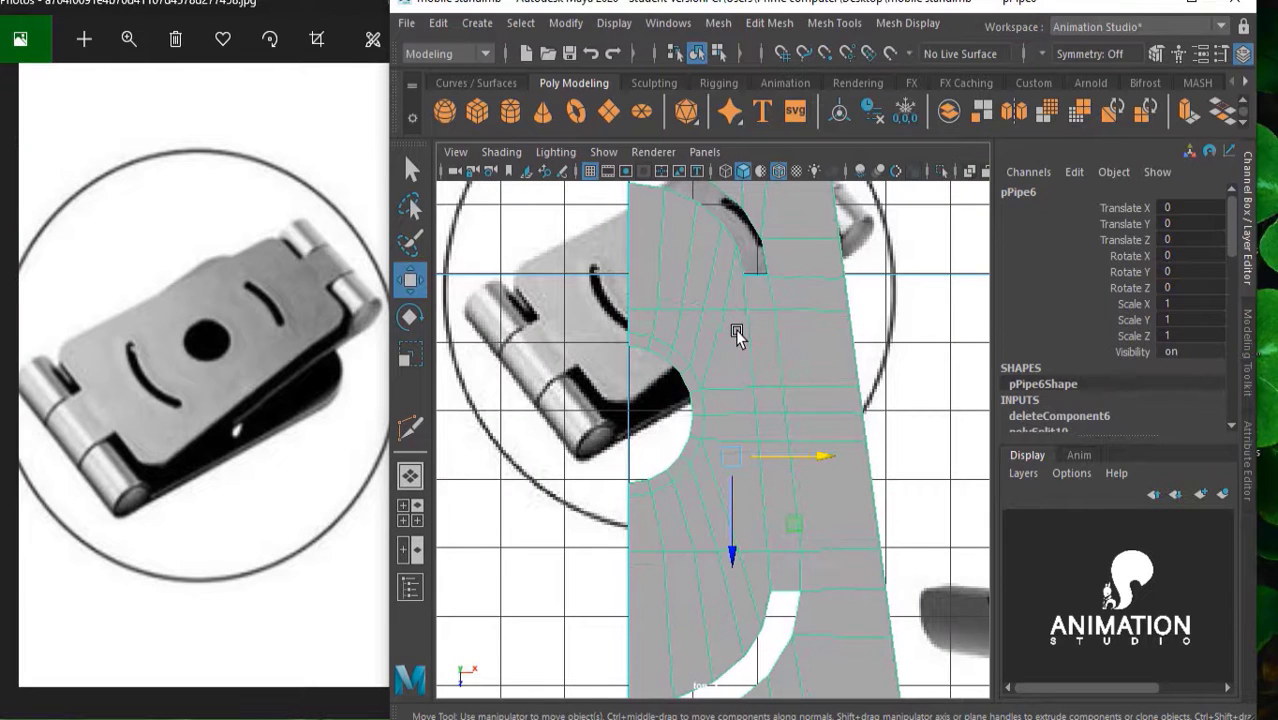
{"action": "key", "text": "ctrl+z"}
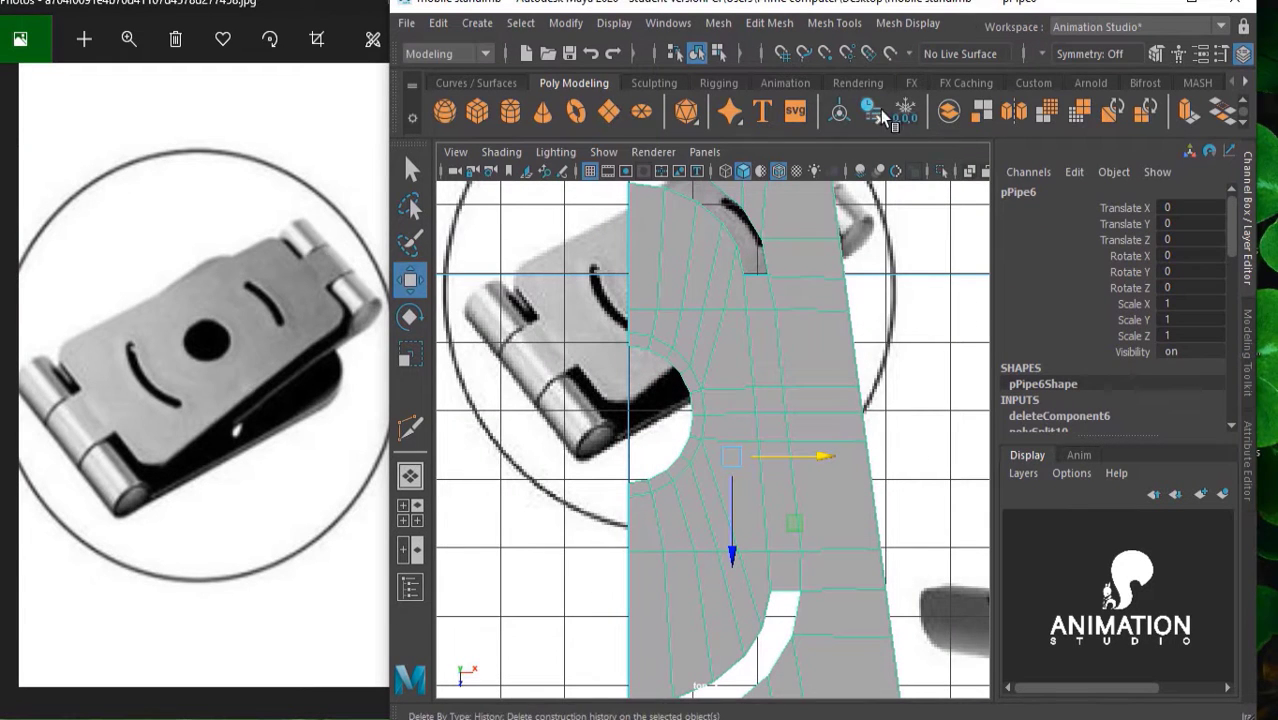
Delete history, freeze transforms, assign lambert1 to the half plate, and save the scene
{"action": "left_click", "coordinate": [870, 112]}
{"action": "left_click", "coordinate": [838, 112]}
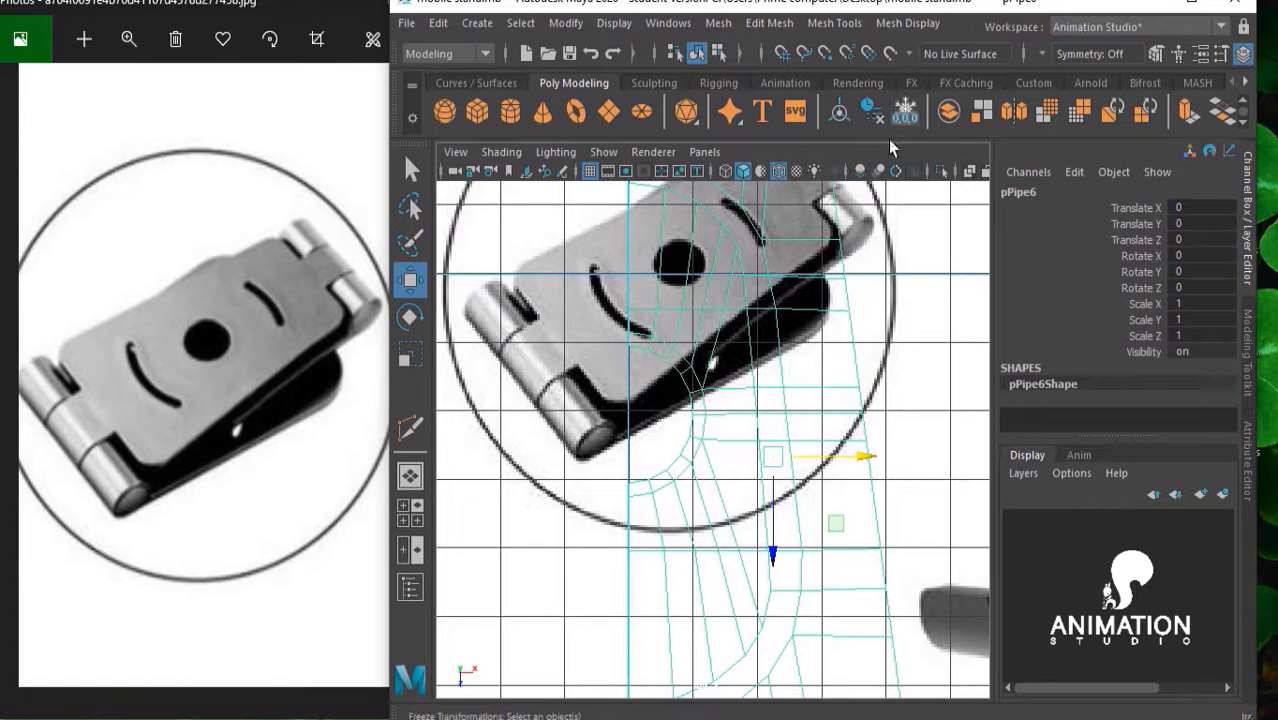
{"action": "right_click", "coordinate": [793, 363]}
{"action": "mouse_move", "coordinate": [795, 701]}
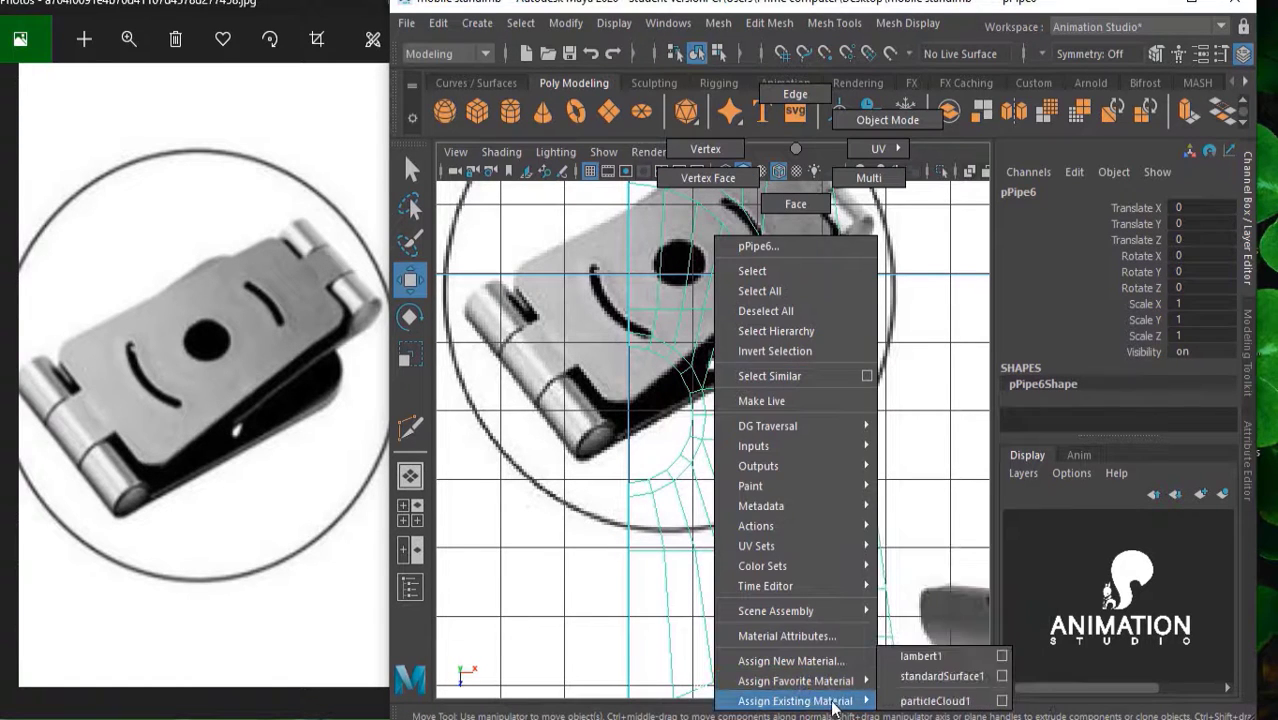
{"action": "left_click", "coordinate": [925, 655]}
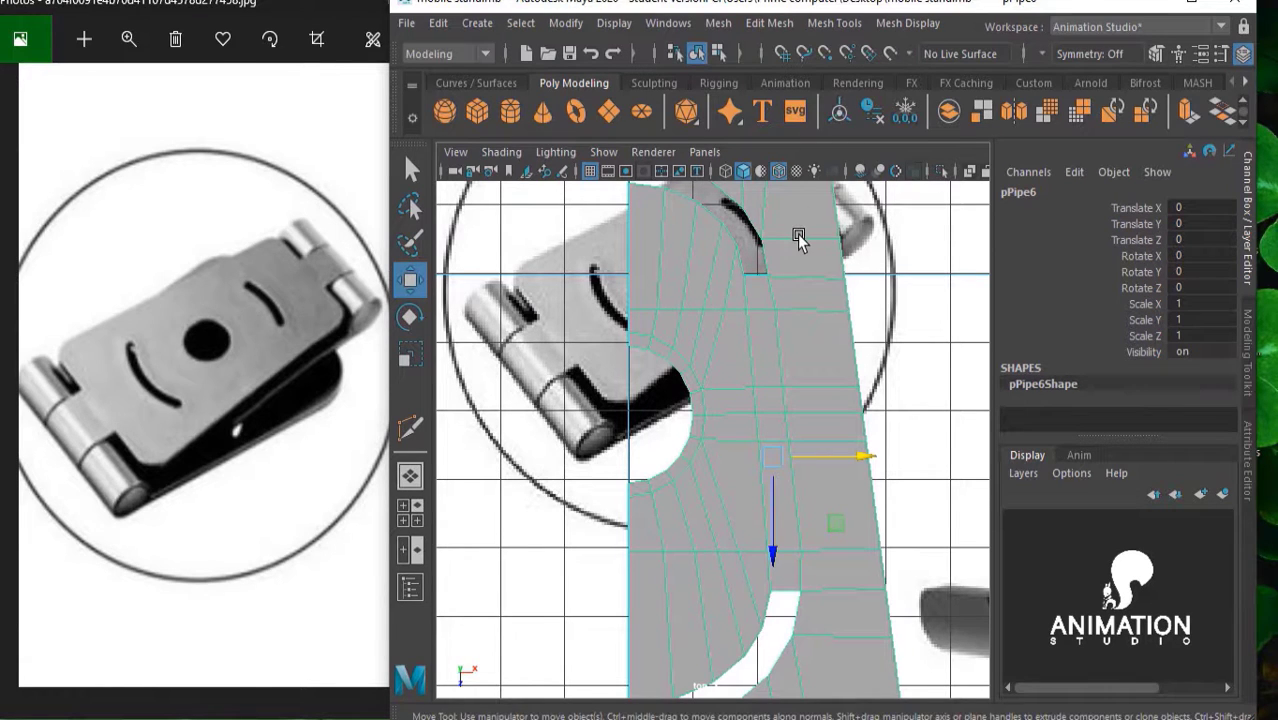
{"action": "key", "text": "q"}
{"action": "key", "text": "ctrl+s"}
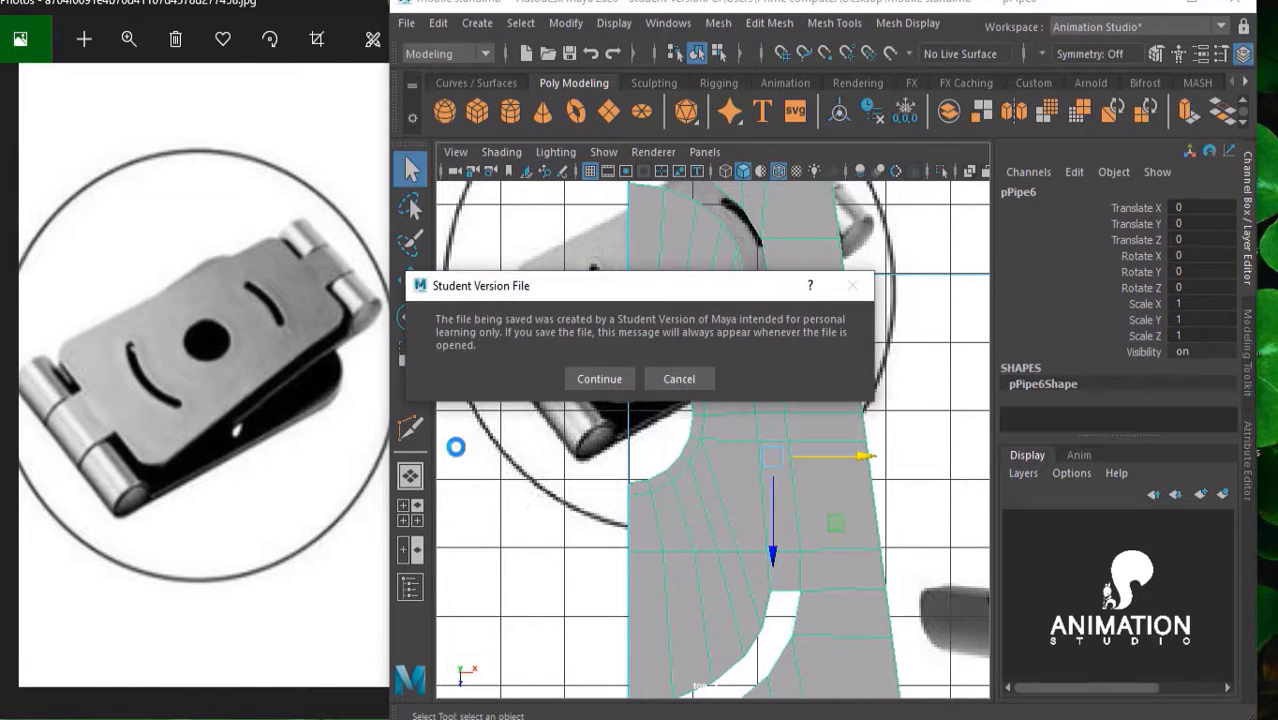
Dismiss the student-version notice and mirror the half plate with a 0.01 merge threshold
{"action": "left_click", "coordinate": [598, 378]}
{"action": "key", "text": "w"}
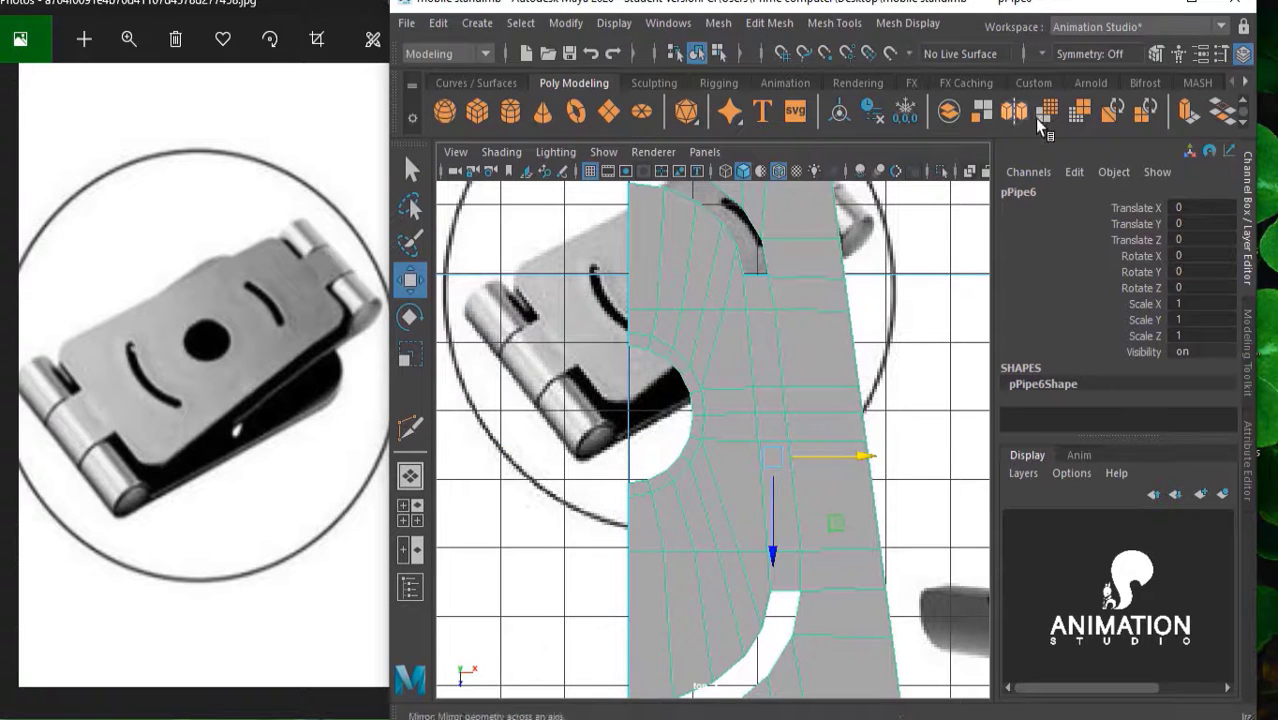
{"action": "left_click", "coordinate": [1013, 110]}
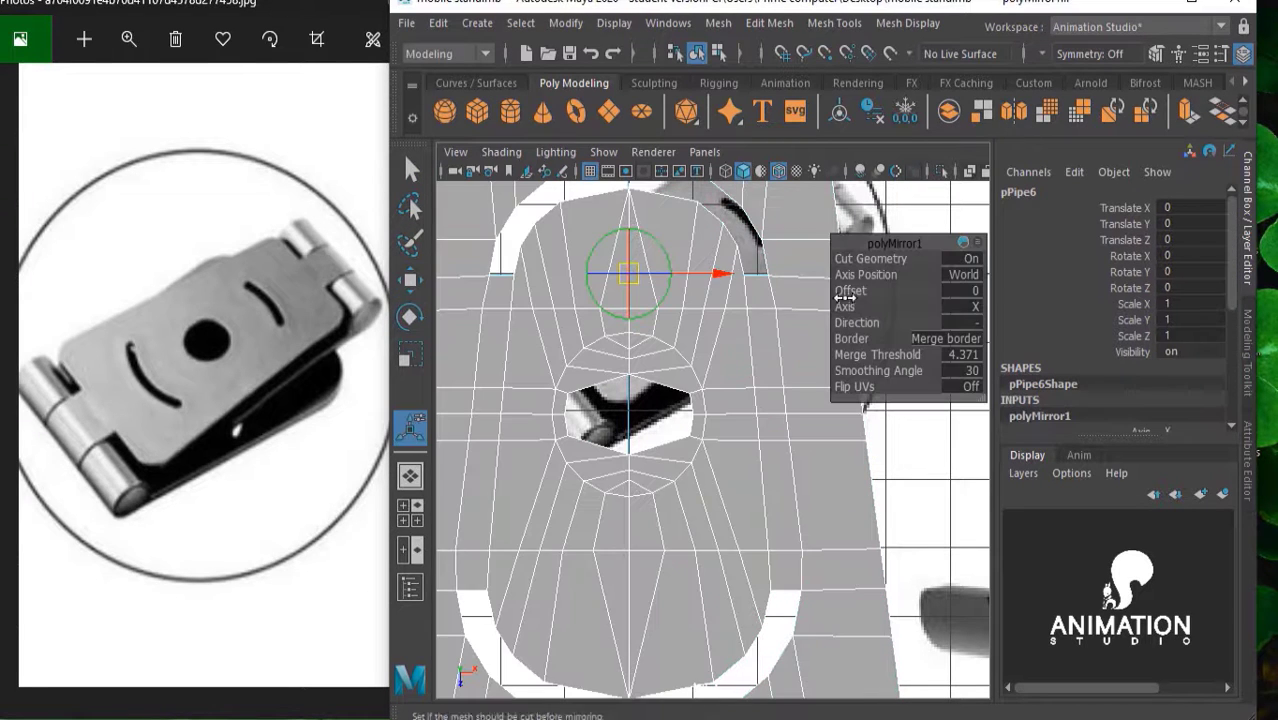
{"action": "left_click", "coordinate": [960, 356]}
{"action": "type", "text": "0.01"}
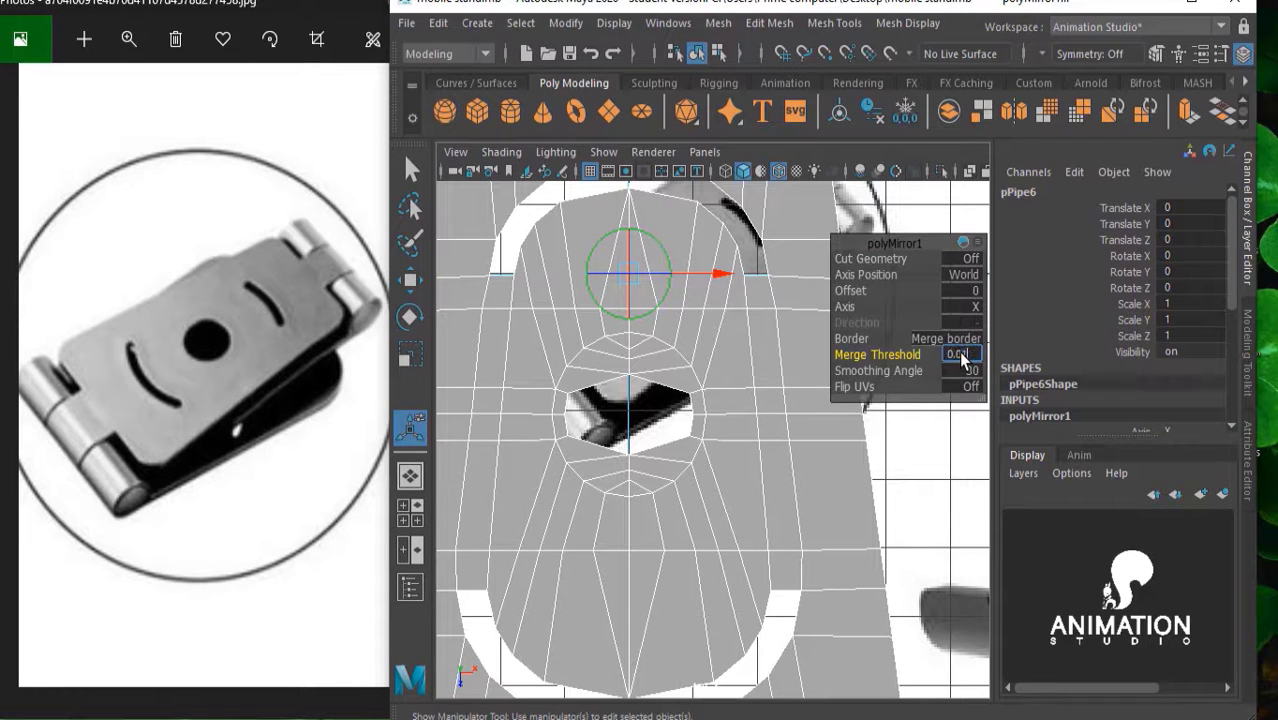
{"action": "key", "text": "Return"}
Frame the full plate, switch to vertex mode and select its bottom-right corner vertex
{"action": "scroll", "coordinate": [737, 420], "scroll_direction": "down", "scroll_amount": 3}
{"action": "scroll", "coordinate": [737, 420], "scroll_direction": "down", "scroll_amount": 2}
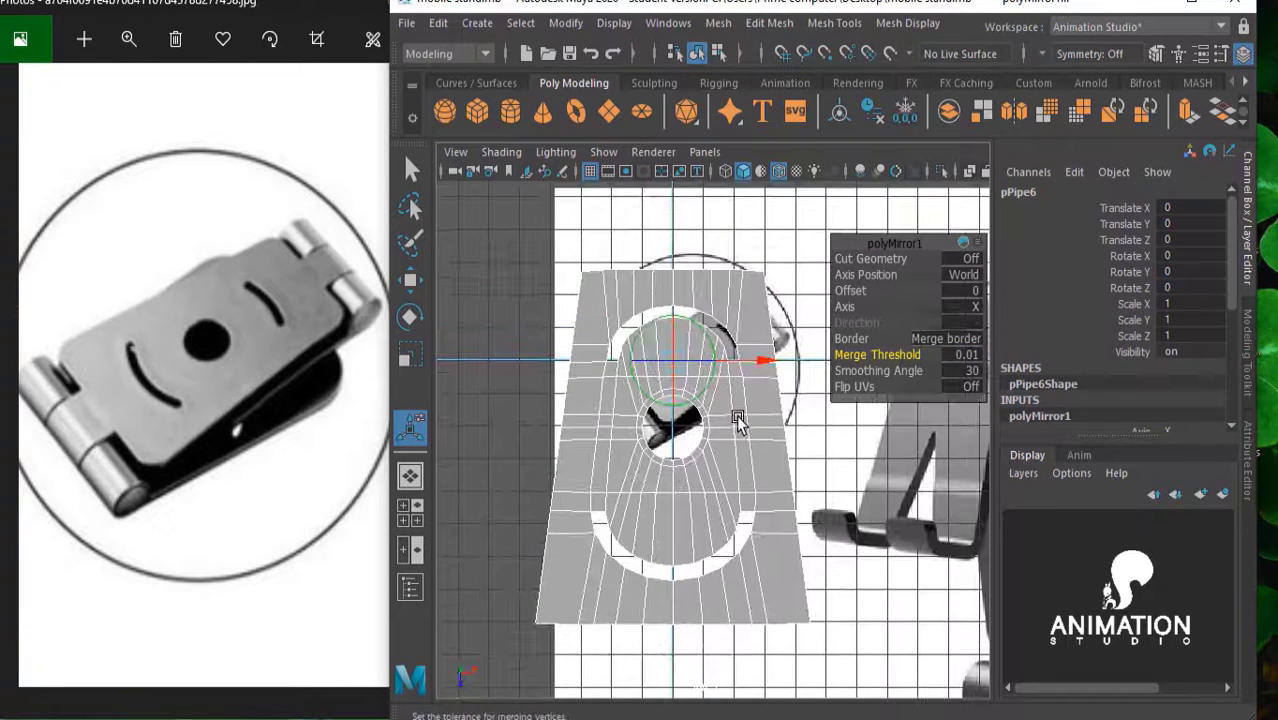
{"action": "scroll", "coordinate": [688, 462], "scroll_direction": "down", "scroll_amount": 2}
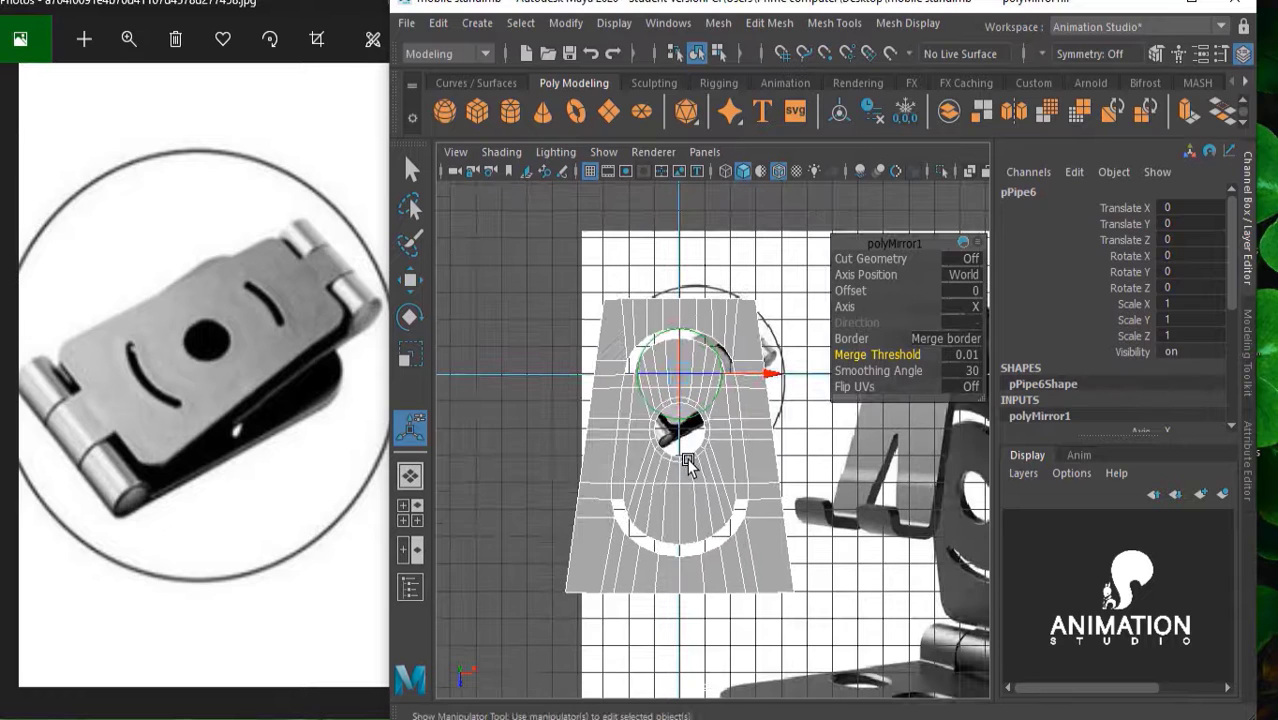
{"action": "scroll", "coordinate": [688, 462], "scroll_direction": "up", "scroll_amount": 2}
{"action": "scroll", "coordinate": [688, 462], "scroll_direction": "down", "scroll_amount": 2}
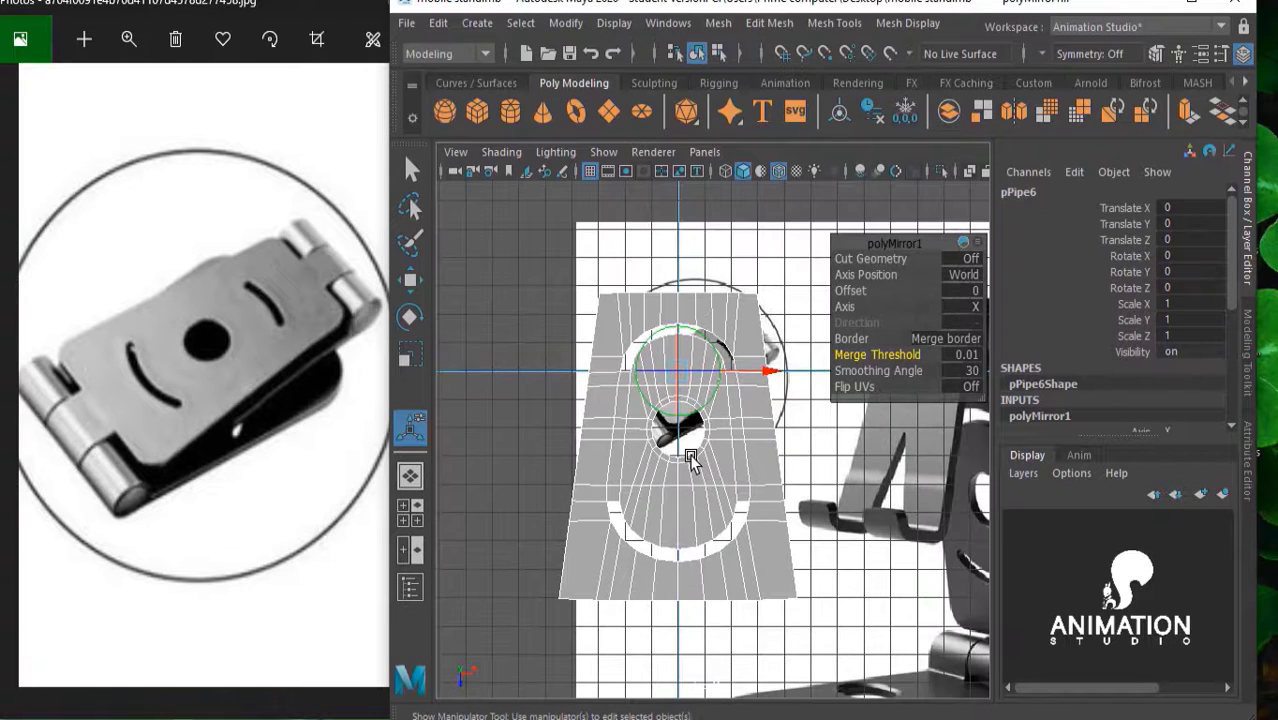
{"action": "middle_click_drag", "start_coordinate": [732, 472], "coordinate": [736, 392], "text": "alt"}
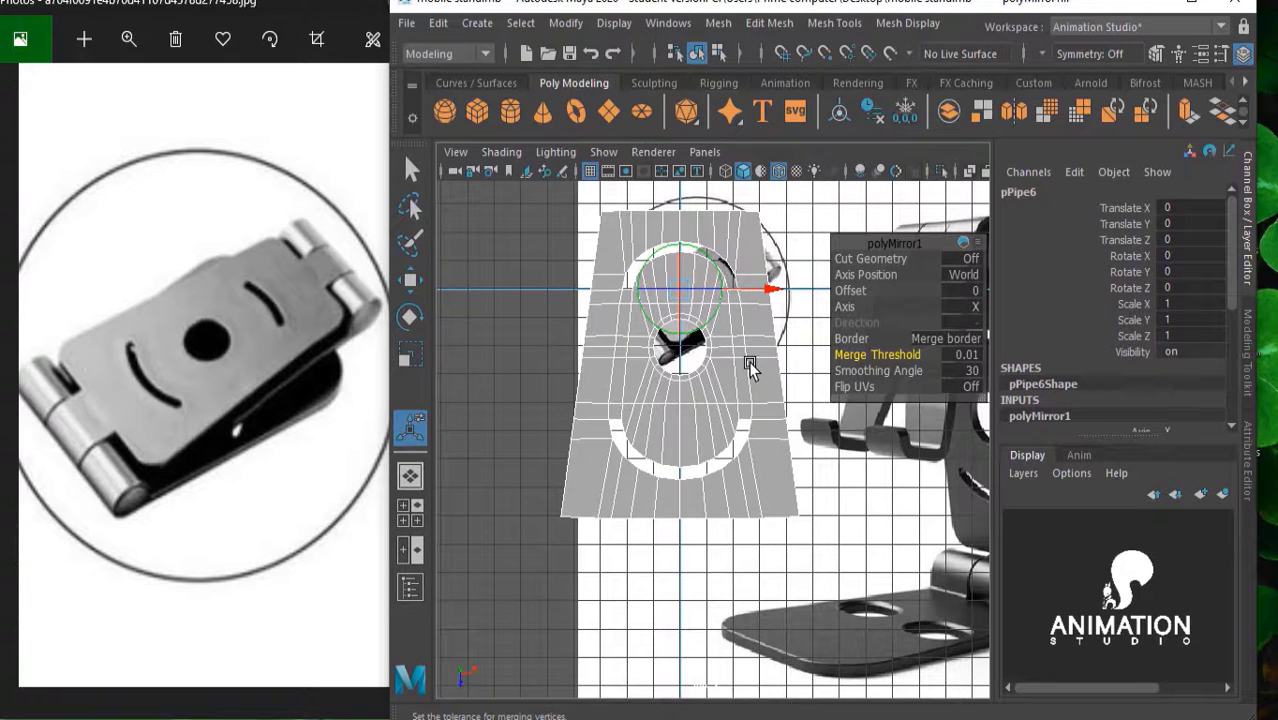
{"action": "right_click_drag", "start_coordinate": [750, 362], "coordinate": [747, 205]}
{"action": "scroll", "coordinate": [785, 520], "scroll_direction": "up", "scroll_amount": 2}
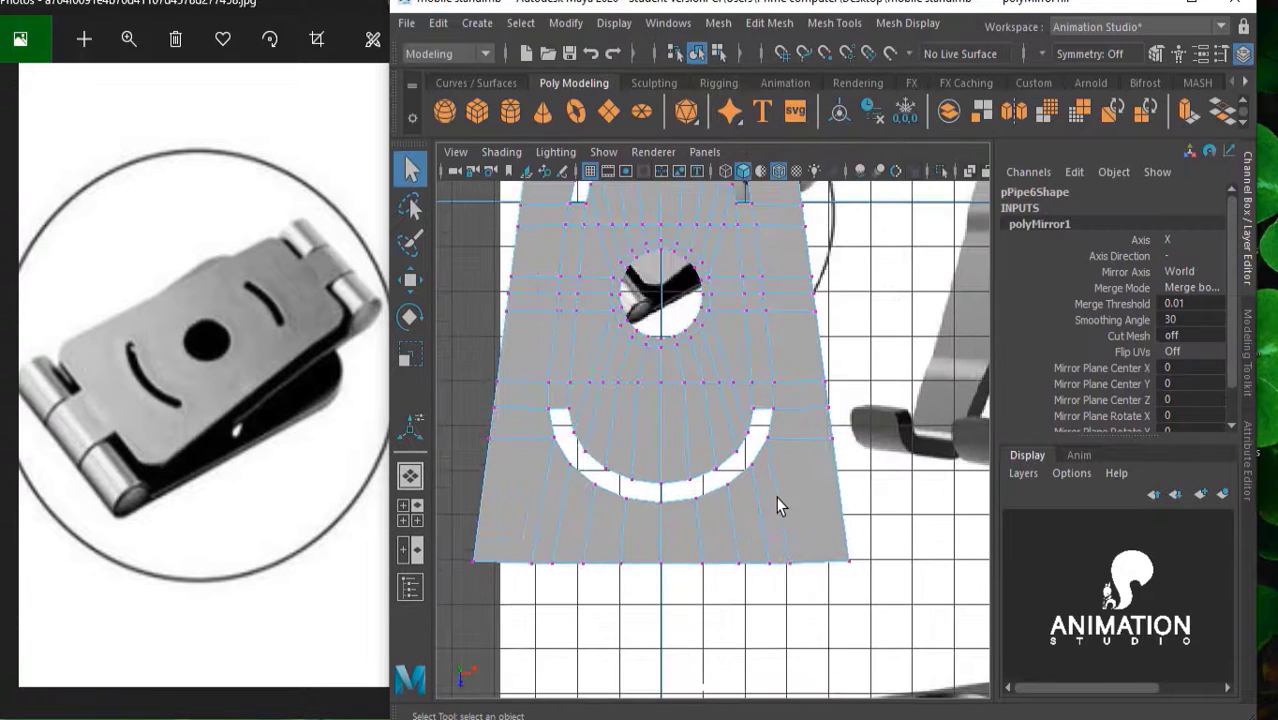
{"action": "scroll", "coordinate": [755, 458], "scroll_direction": "up", "scroll_amount": 1}
{"action": "scroll", "coordinate": [755, 458], "scroll_direction": "up", "scroll_amount": 1}
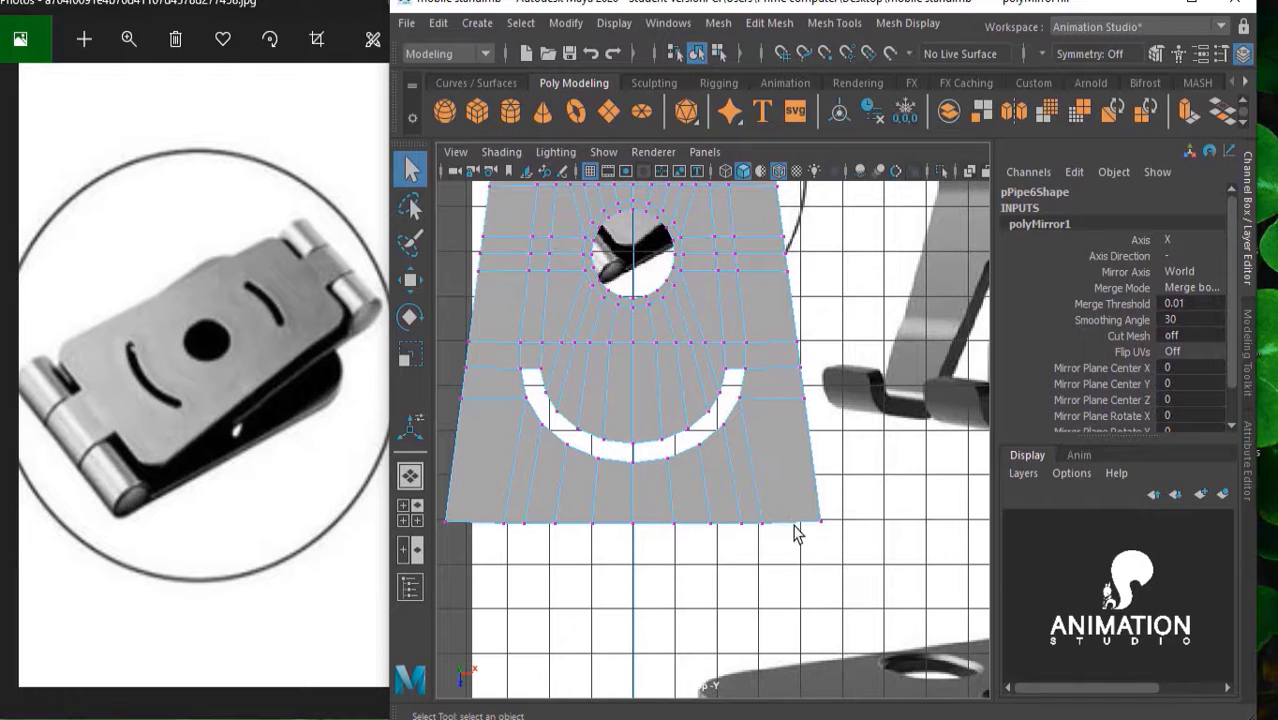
{"action": "left_click_drag", "start_coordinate": [831, 538], "coordinate": [803, 495]}
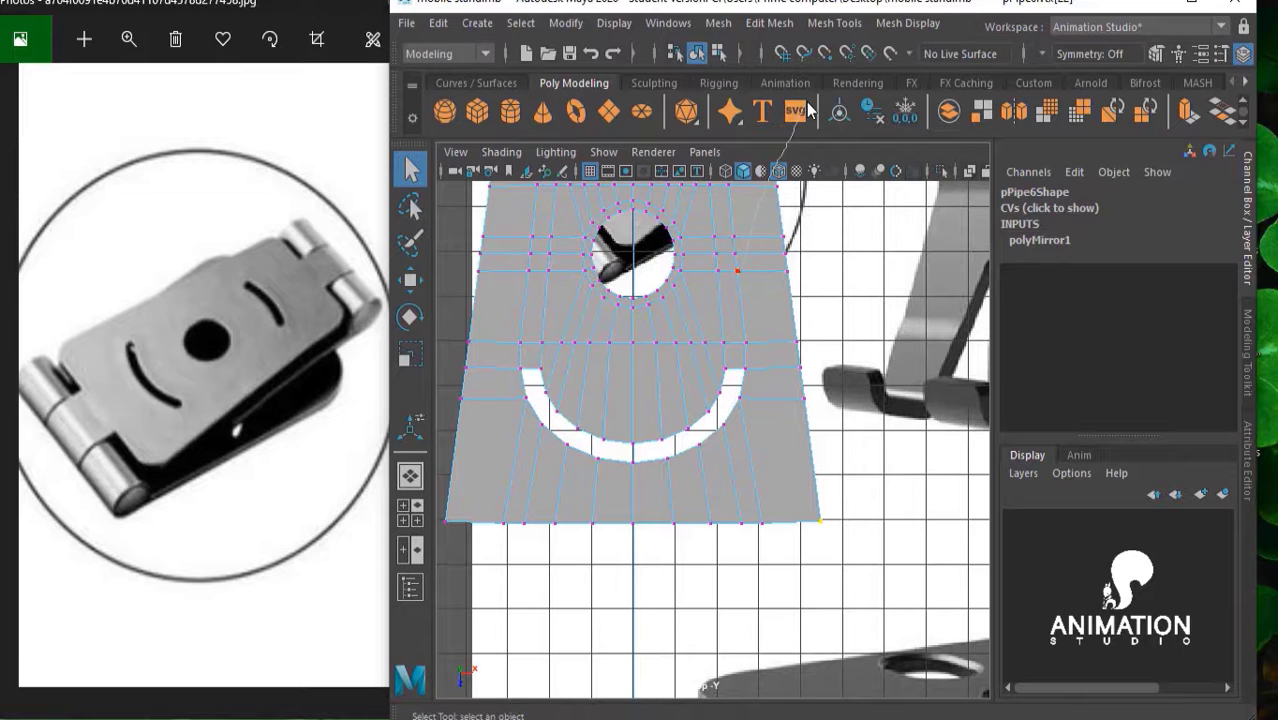
Back in Object Mode, insert three horizontal edge loops across the plate's lower and upper areas
{"action": "right_click_drag", "start_coordinate": [745, 155], "coordinate": [810, 118]}
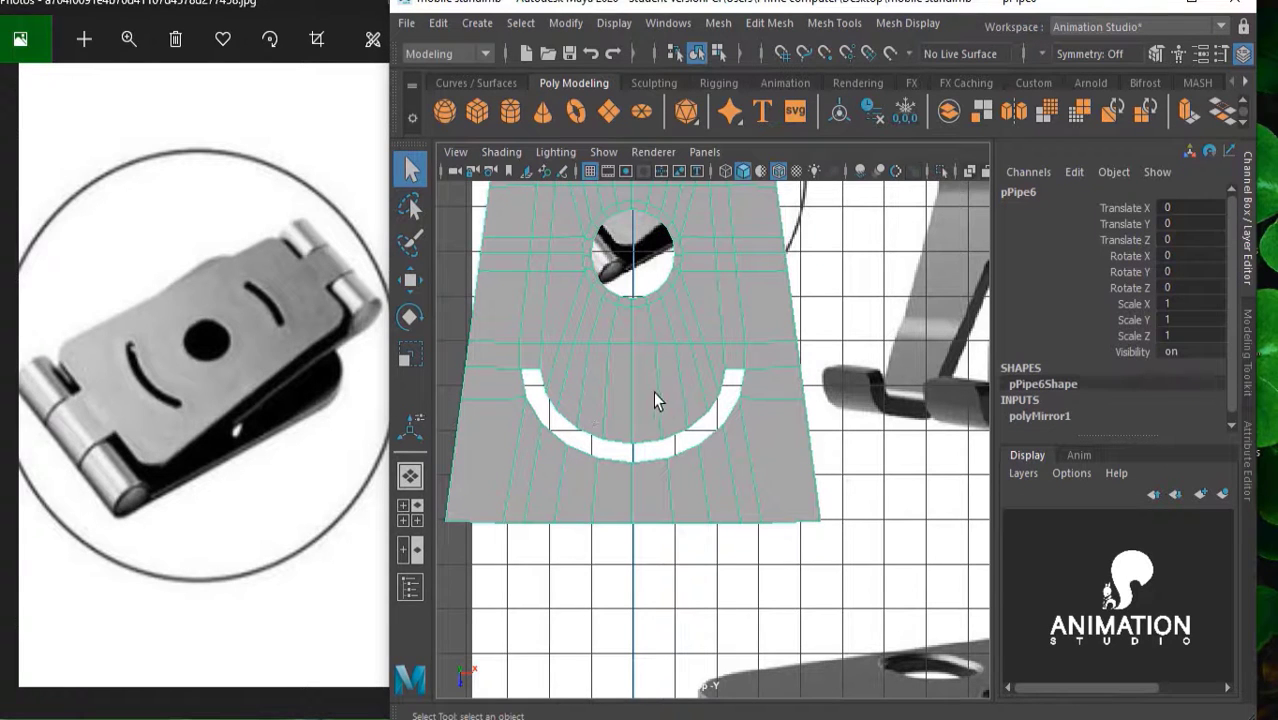
{"action": "right_click_drag", "start_coordinate": [751, 311], "coordinate": [585, 198], "text": "shift"}
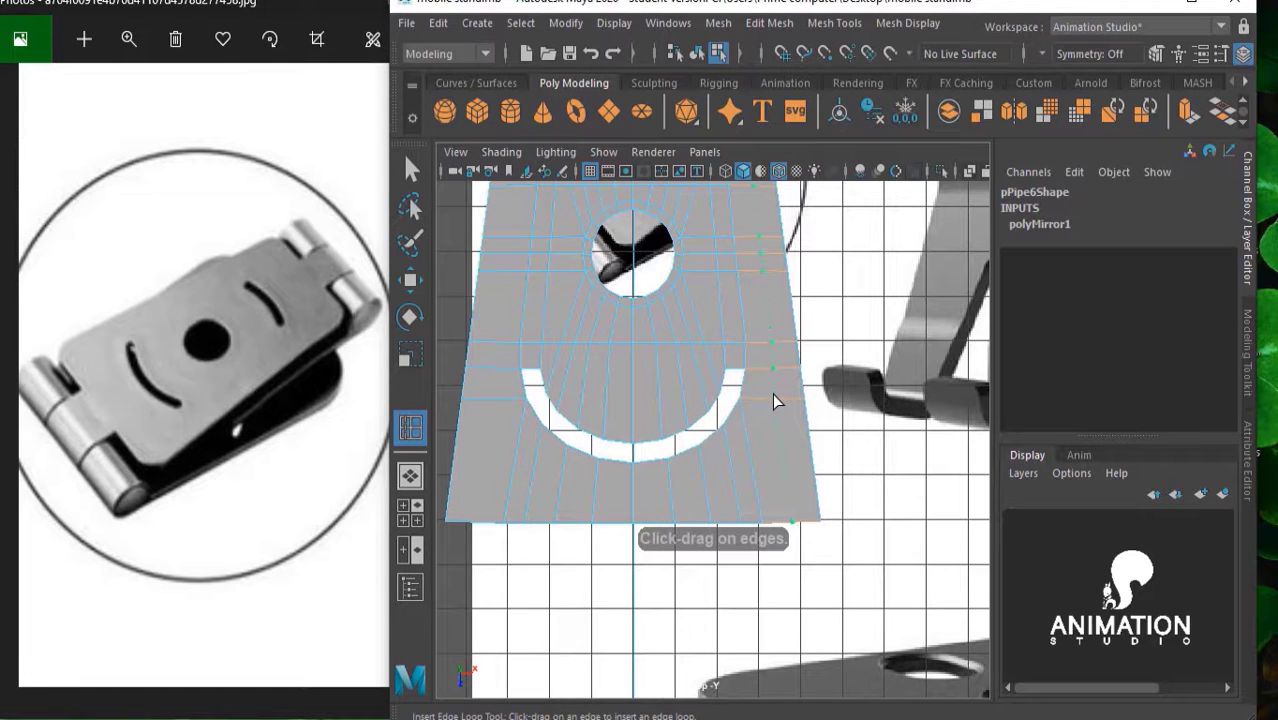
{"action": "left_click_drag", "start_coordinate": [774, 400], "coordinate": [815, 490]}
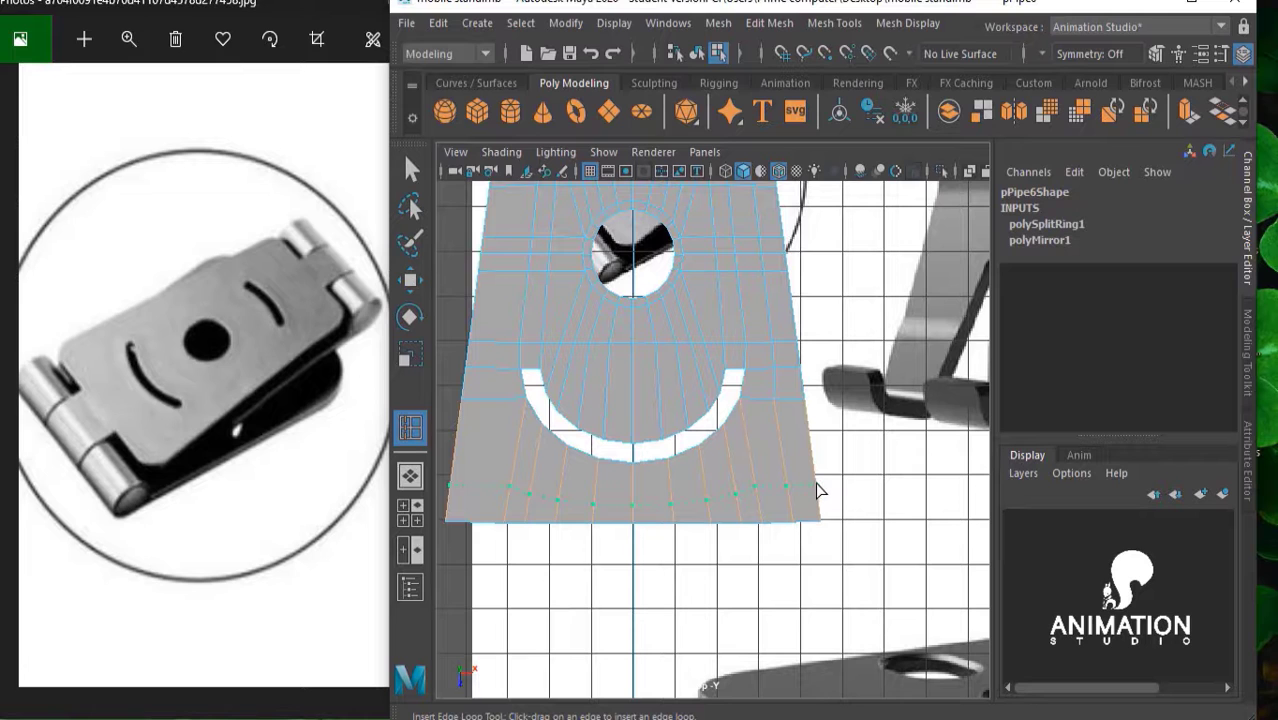
{"action": "left_click", "coordinate": [817, 490]}
{"action": "mouse_move", "coordinate": [815, 479]}
{"action": "left_mouse_down", "text": "alt"}
{"action": "mouse_move", "coordinate": [749, 269]}
{"action": "mouse_move", "coordinate": [776, 428]}
{"action": "mouse_move", "coordinate": [784, 338]}
{"action": "left_mouse_up", "text": "alt"}
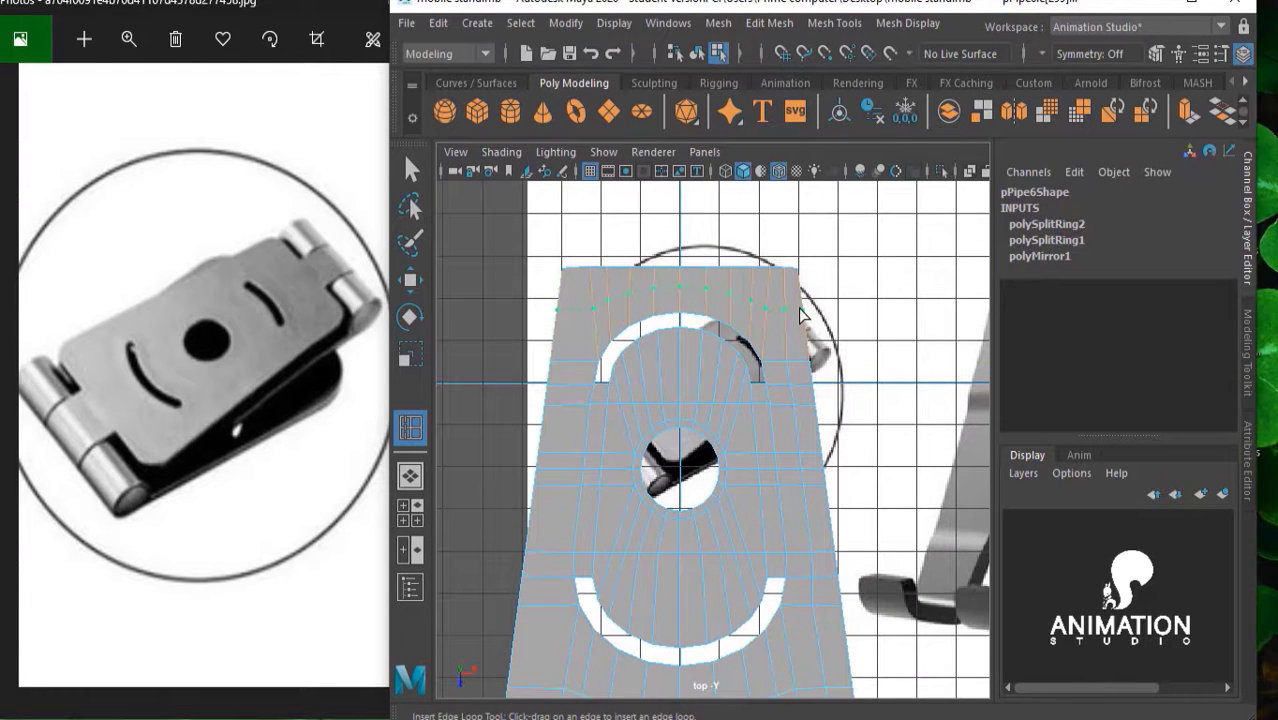
{"action": "left_click", "coordinate": [800, 316]}
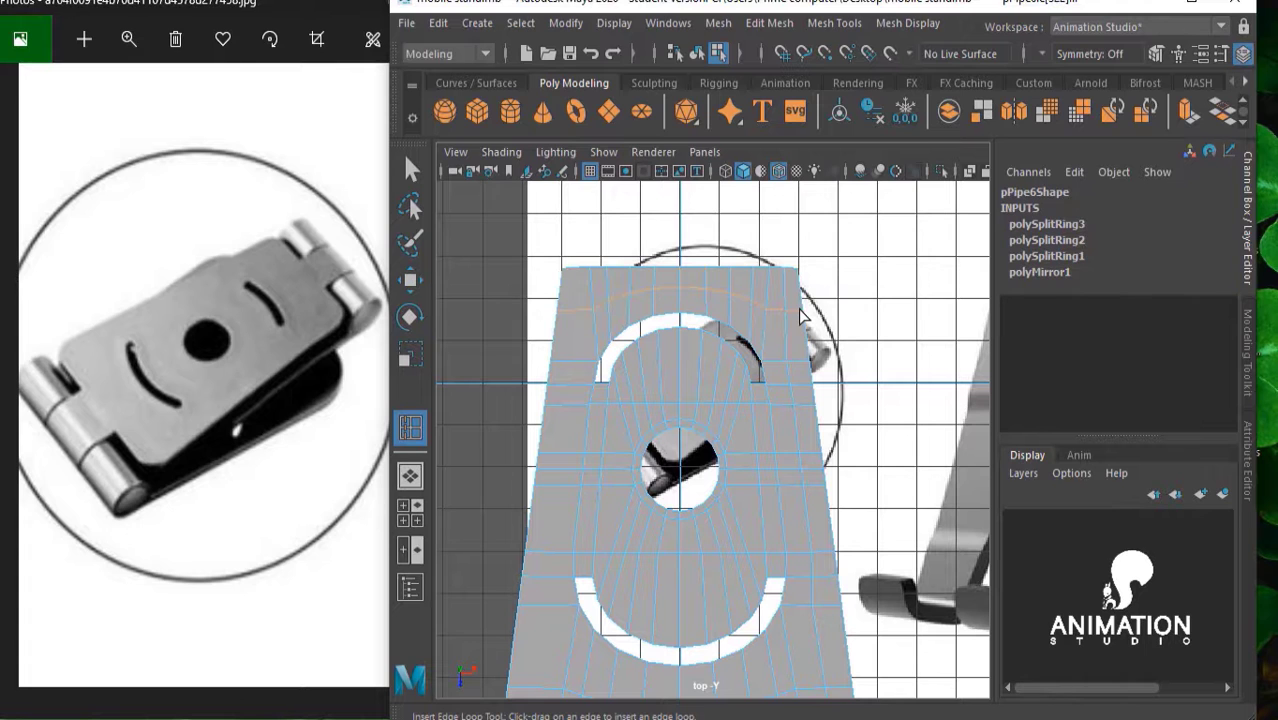
{"action": "key", "text": "w"}
{"action": "scroll", "coordinate": [790, 330], "scroll_direction": "down", "scroll_amount": 2}
{"action": "scroll", "coordinate": [768, 520], "scroll_direction": "down", "scroll_amount": 2}
Select the new vertex row near the bottom and scale it flat into a straight line
{"action": "middle_click_drag", "start_coordinate": [768, 525], "coordinate": [766, 375], "text": "alt"}
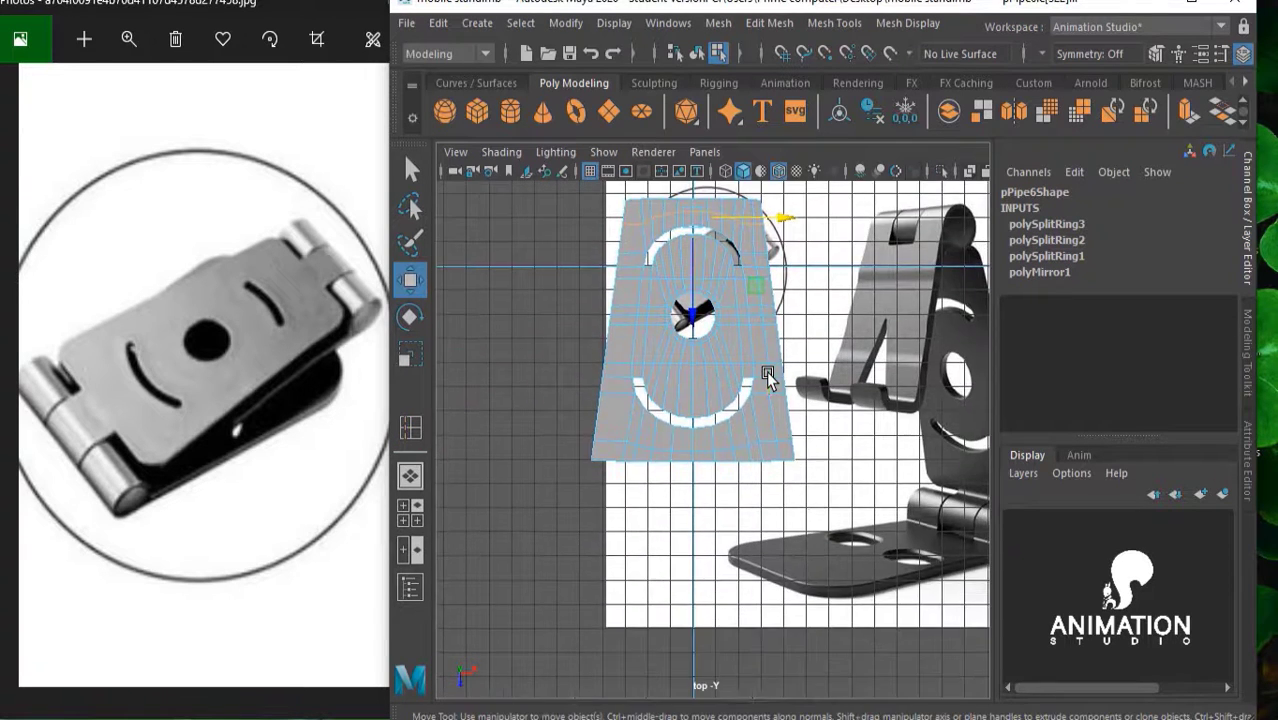
{"action": "scroll", "coordinate": [766, 371], "scroll_direction": "up", "scroll_amount": 2}
{"action": "scroll", "coordinate": [713, 434], "scroll_direction": "up", "scroll_amount": 2}
{"action": "scroll", "coordinate": [713, 434], "scroll_direction": "up", "scroll_amount": 1}
{"action": "scroll", "coordinate": [753, 530], "scroll_direction": "up", "scroll_amount": 2}
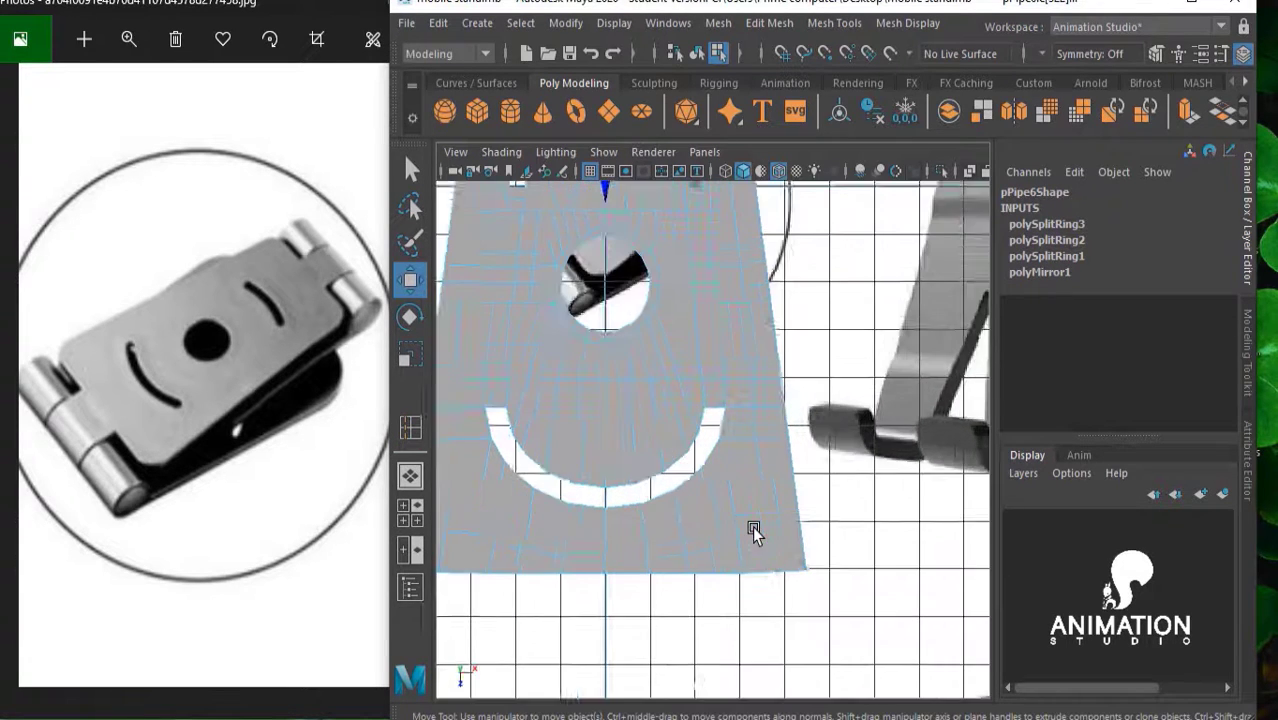
{"action": "scroll", "coordinate": [753, 530], "scroll_direction": "up", "scroll_amount": 2}
{"action": "right_click_drag", "start_coordinate": [680, 234], "coordinate": [673, 150]}
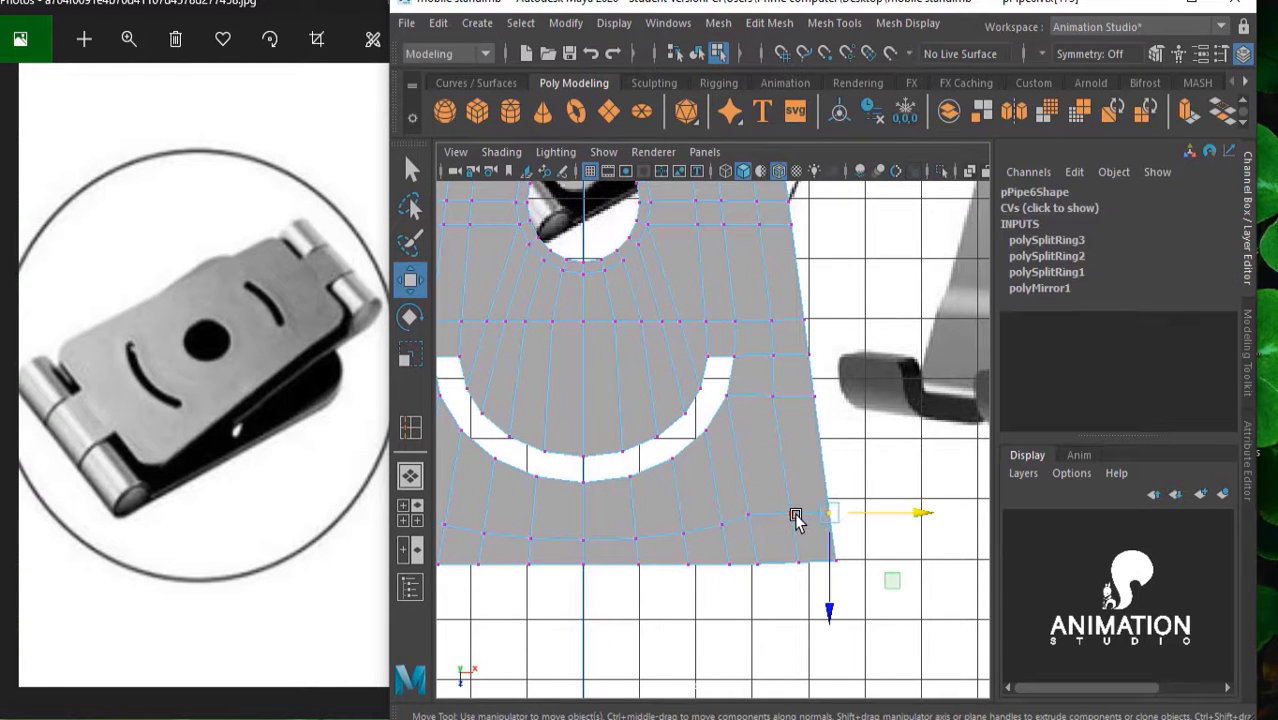
{"action": "double_click", "coordinate": [796, 516], "text": "shift"}
{"action": "key", "text": "r"}
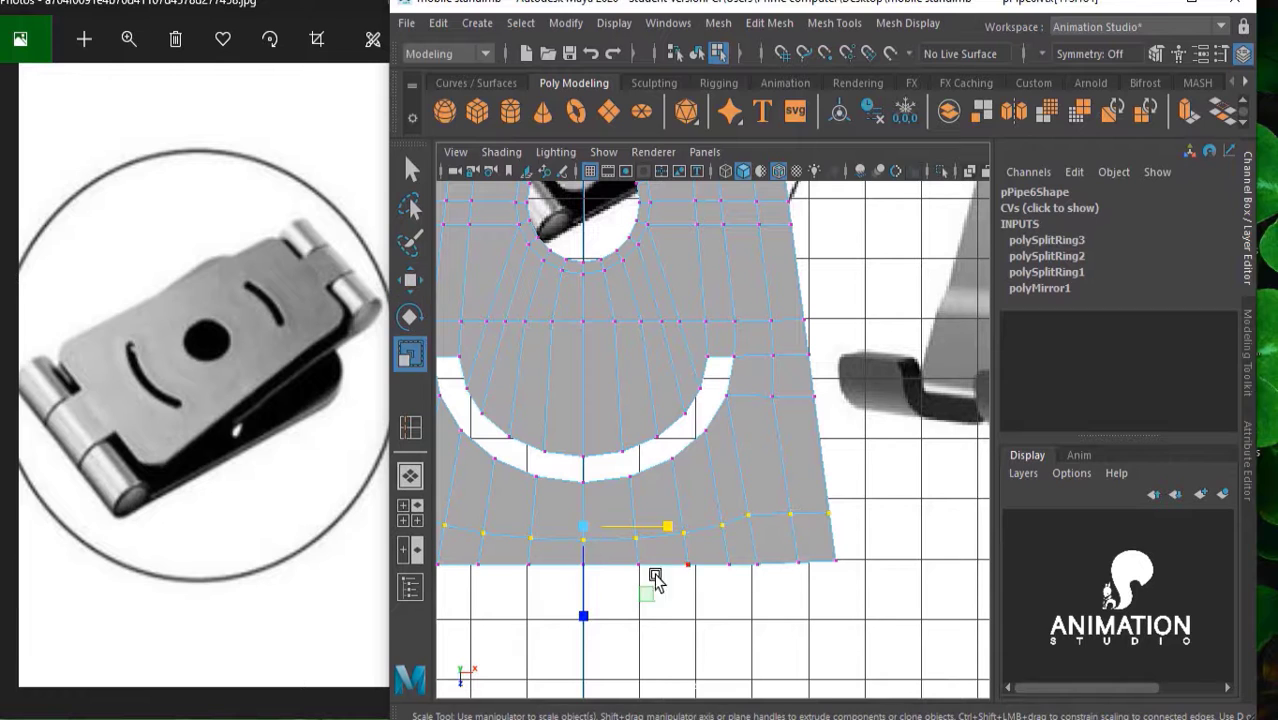
{"action": "mouse_move", "coordinate": [585, 613]}
{"action": "left_mouse_down"}
{"action": "mouse_move", "coordinate": [590, 507]}
{"action": "mouse_move", "coordinate": [813, 514]}
{"action": "mouse_move", "coordinate": [813, 434]}
{"action": "mouse_move", "coordinate": [793, 499]}
{"action": "mouse_move", "coordinate": [838, 381]}
{"action": "left_mouse_up"}
Select the vertex row near the top and scale it flat as well
{"action": "left_click", "coordinate": [838, 381]}
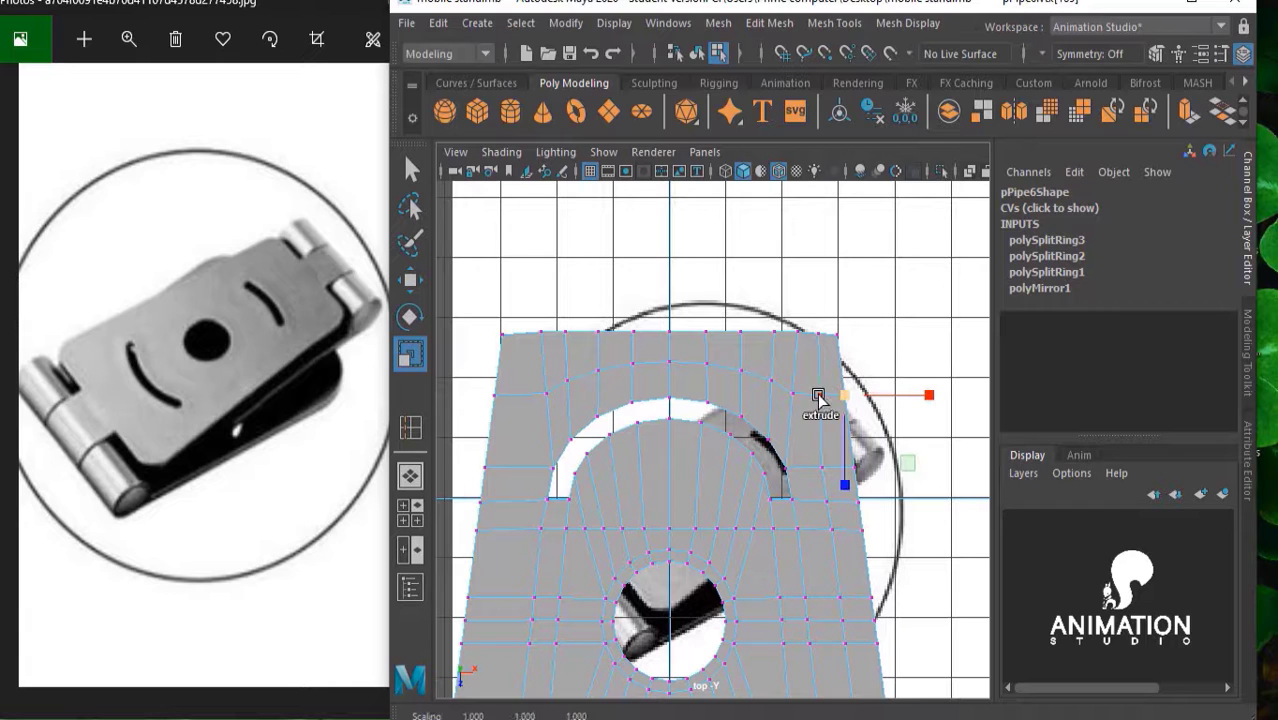
{"action": "double_click", "coordinate": [815, 393]}
{"action": "left_click_drag", "start_coordinate": [669, 467], "coordinate": [670, 437]}
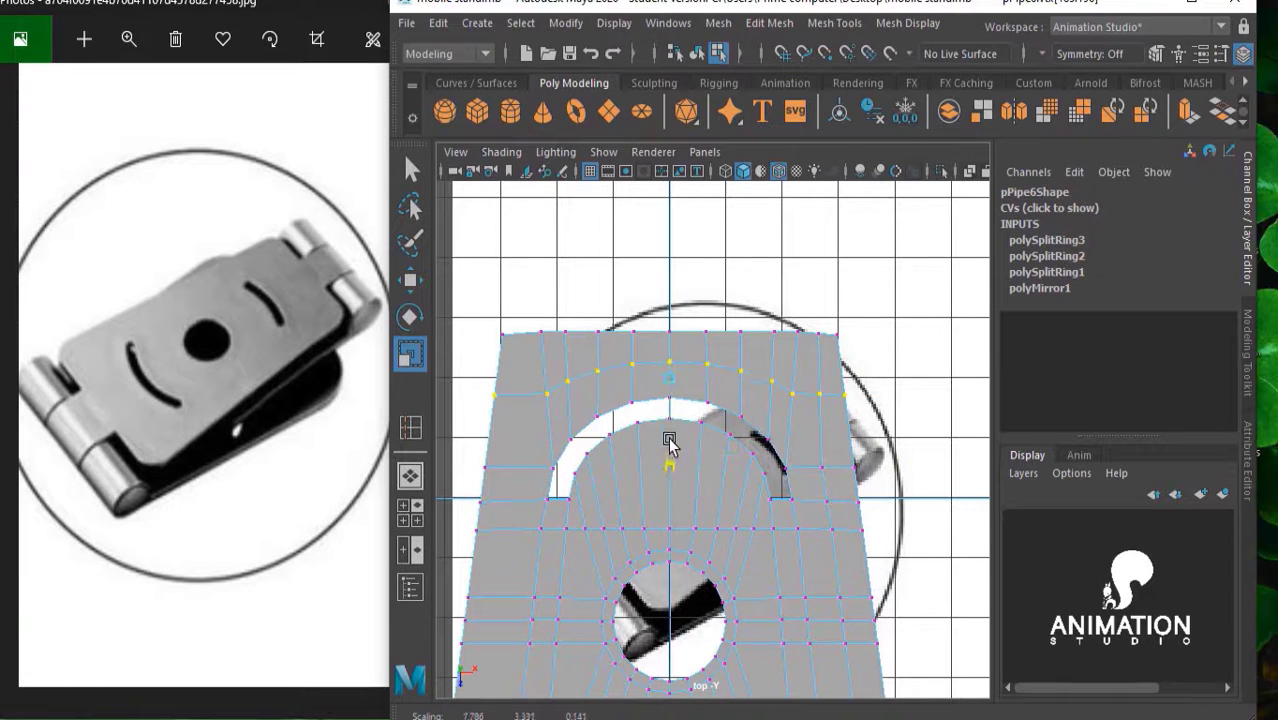
{"action": "mouse_move", "coordinate": [679, 330]}
{"action": "right_mouse_down", "text": "alt"}
{"action": "mouse_move", "coordinate": [806, 373]}
{"action": "mouse_move", "coordinate": [798, 299]}
{"action": "right_mouse_up", "text": "alt"}
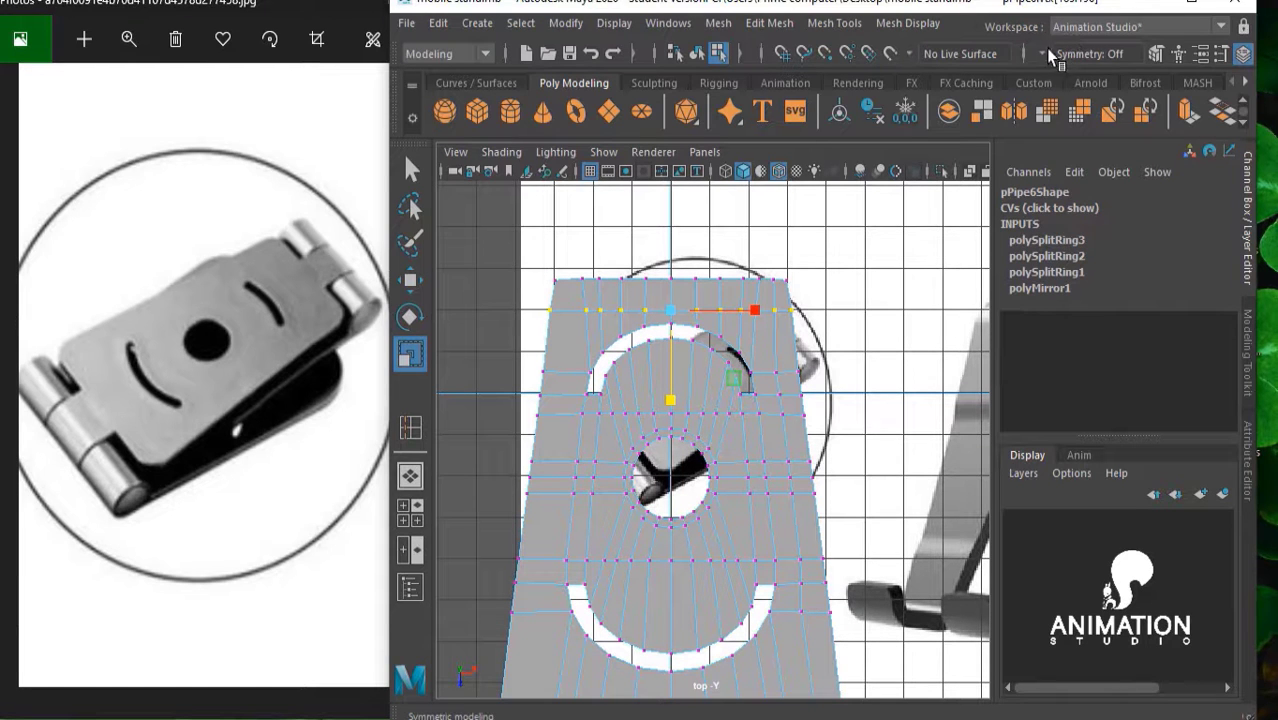
Set symmetry to Object X
{"action": "left_click", "coordinate": [1050, 56]}
{"action": "left_click", "coordinate": [1092, 76]}
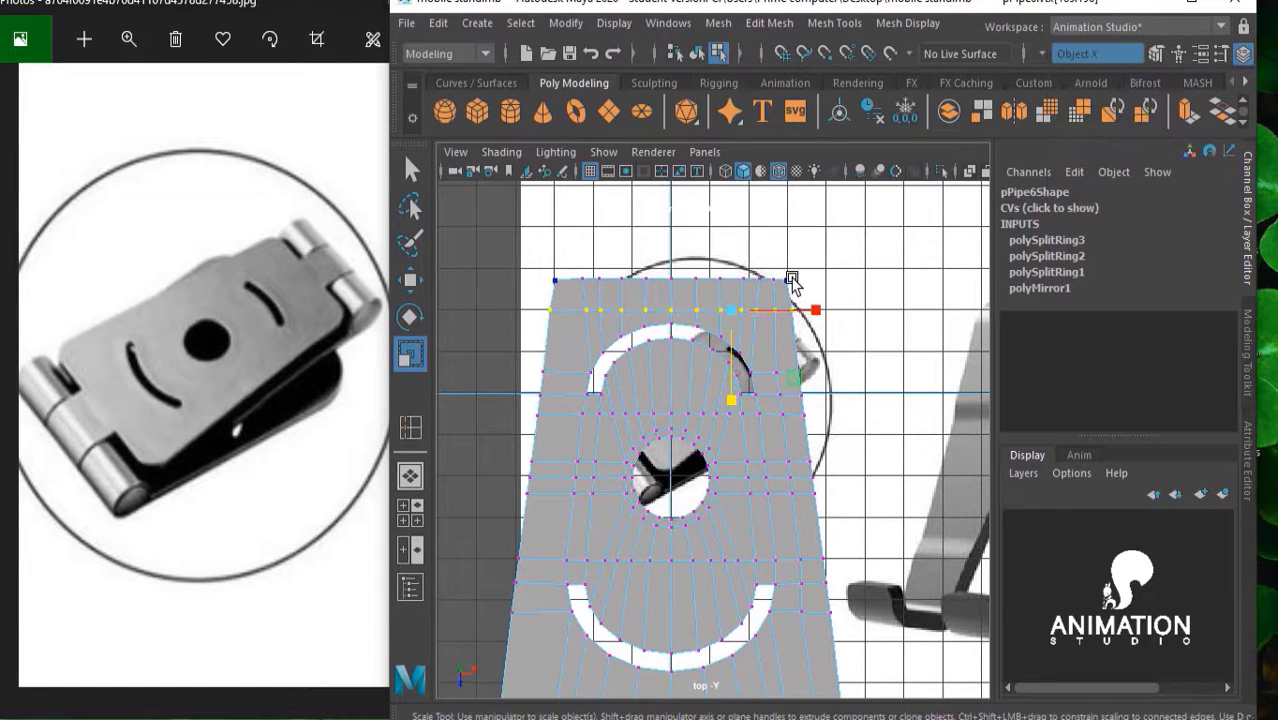
{"action": "scroll", "coordinate": [791, 279], "scroll_direction": "down", "scroll_amount": 2}
{"action": "scroll", "coordinate": [800, 245], "scroll_direction": "up", "scroll_amount": 1}
{"action": "scroll", "coordinate": [770, 491], "scroll_direction": "up", "scroll_amount": 2}
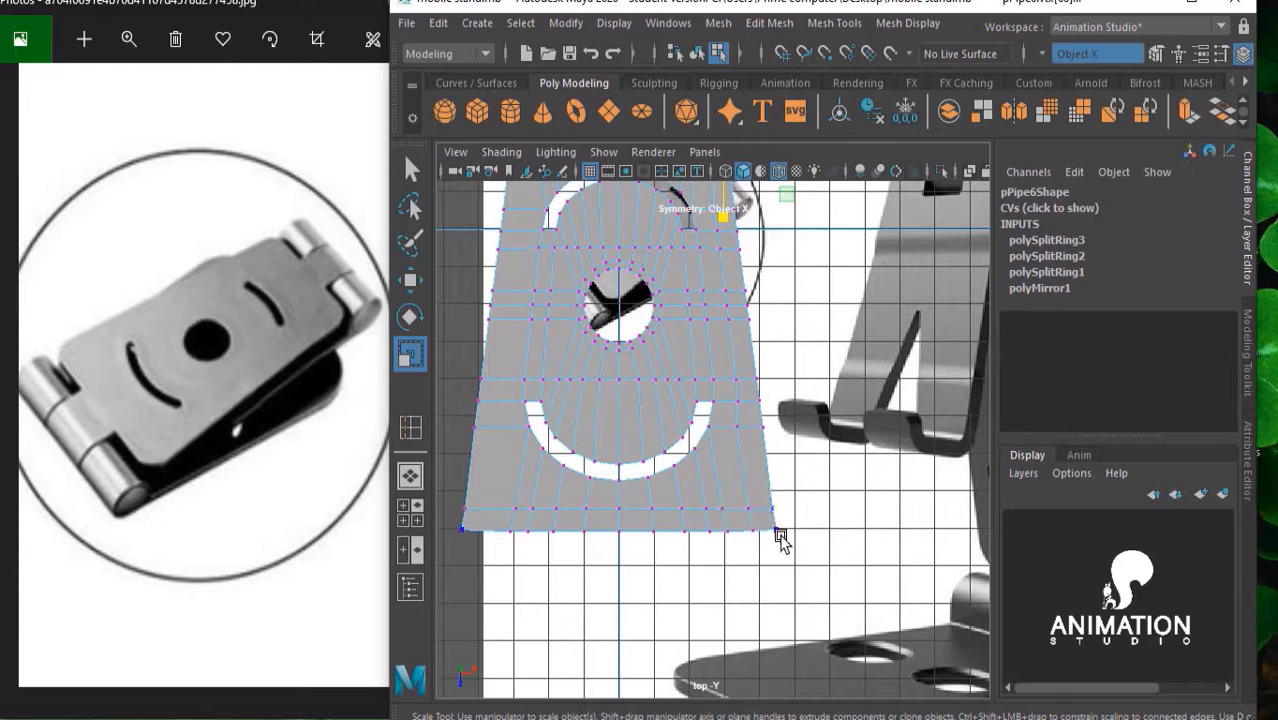
Select the corner and side vertices and scale them inward in X to straighten the sides
{"action": "left_click", "coordinate": [778, 530]}
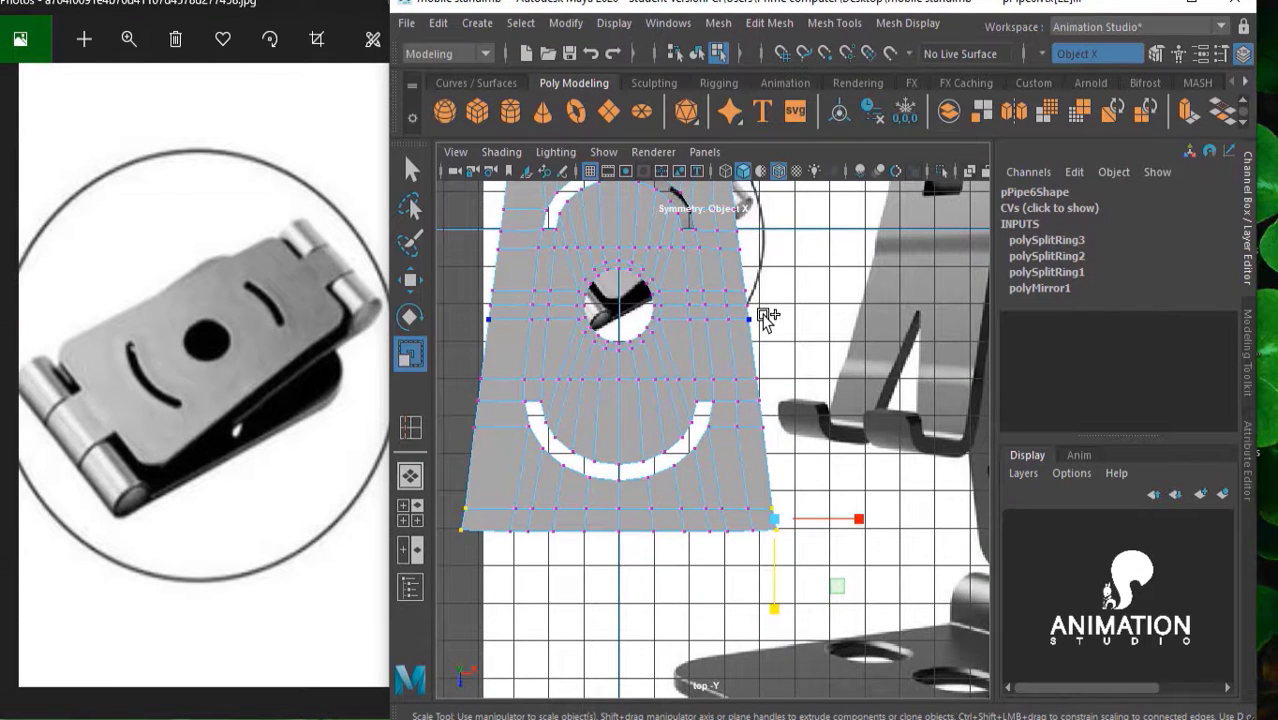
{"action": "scroll", "coordinate": [763, 314], "scroll_direction": "down", "scroll_amount": 1}
{"action": "scroll", "coordinate": [763, 314], "scroll_direction": "up", "scroll_amount": 1}
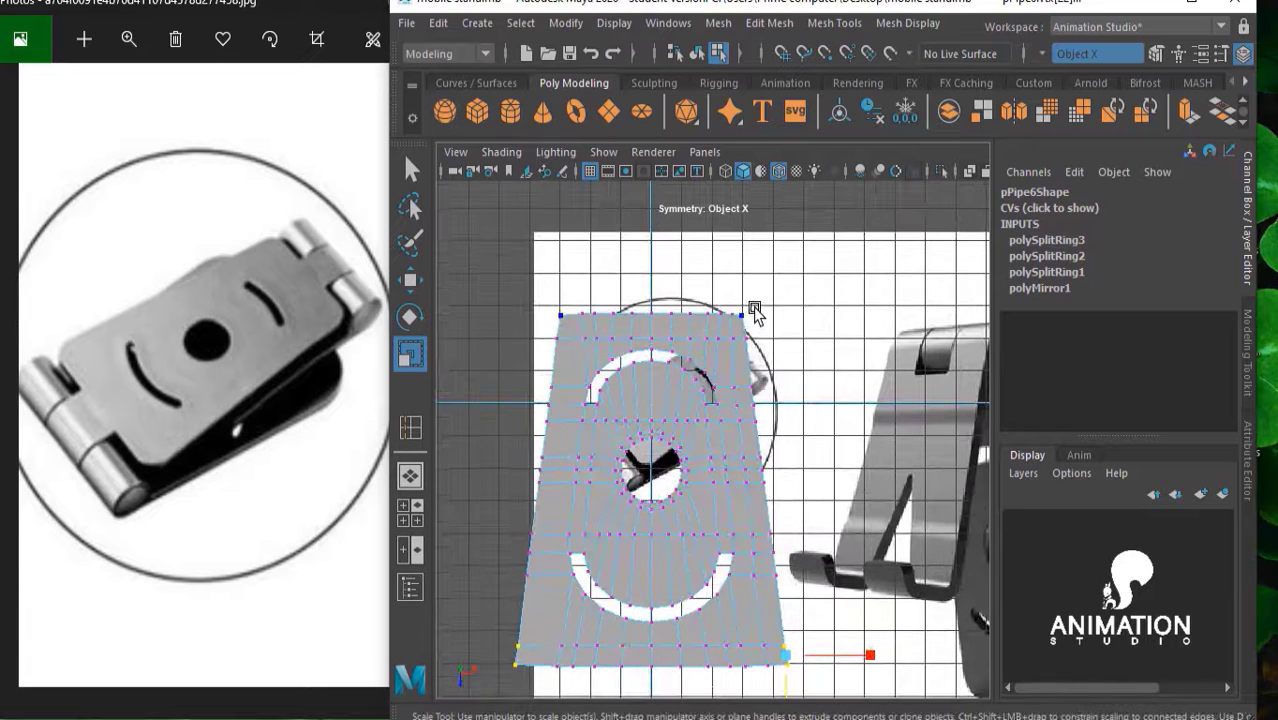
{"action": "left_click", "coordinate": [755, 314], "text": "shift"}
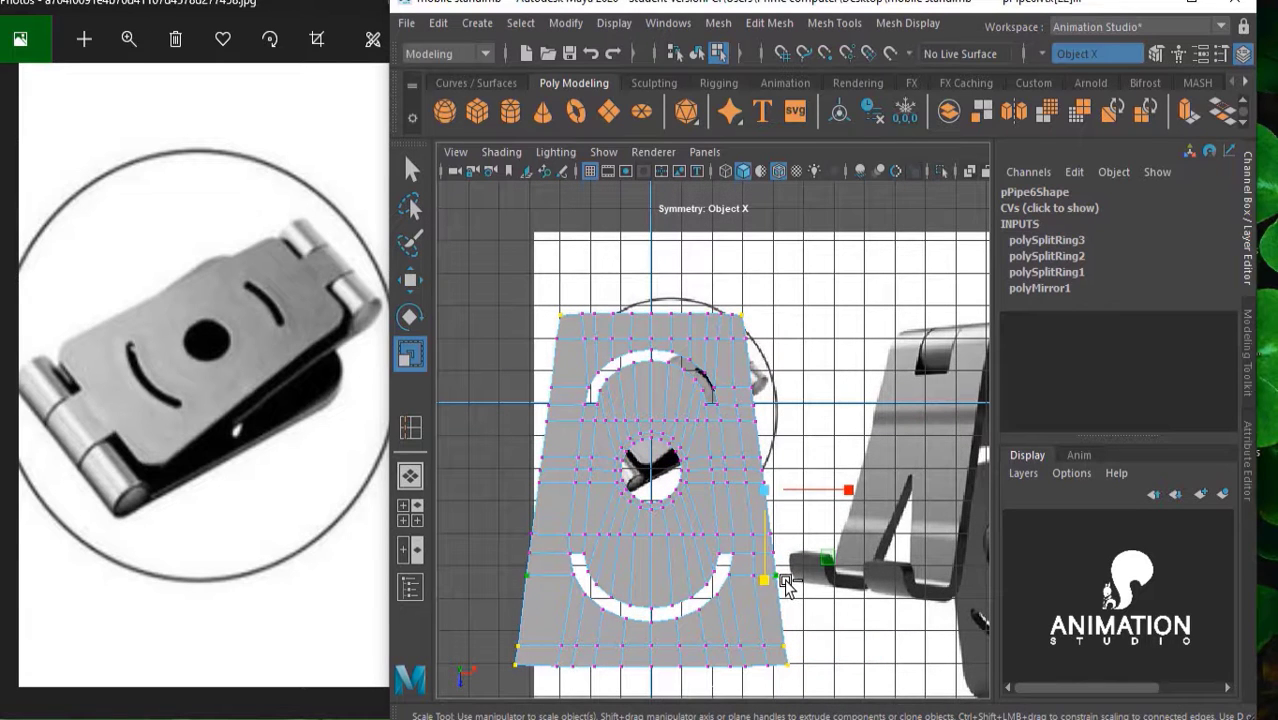
{"action": "key", "text": "greater"}
{"action": "key", "text": "greater"}
{"action": "key", "text": "less"}
{"action": "key", "text": "less"}
{"action": "left_click_drag", "start_coordinate": [743, 329], "coordinate": [779, 462], "text": "shift"}
{"action": "scroll", "coordinate": [776, 434], "scroll_direction": "up", "scroll_amount": 3}
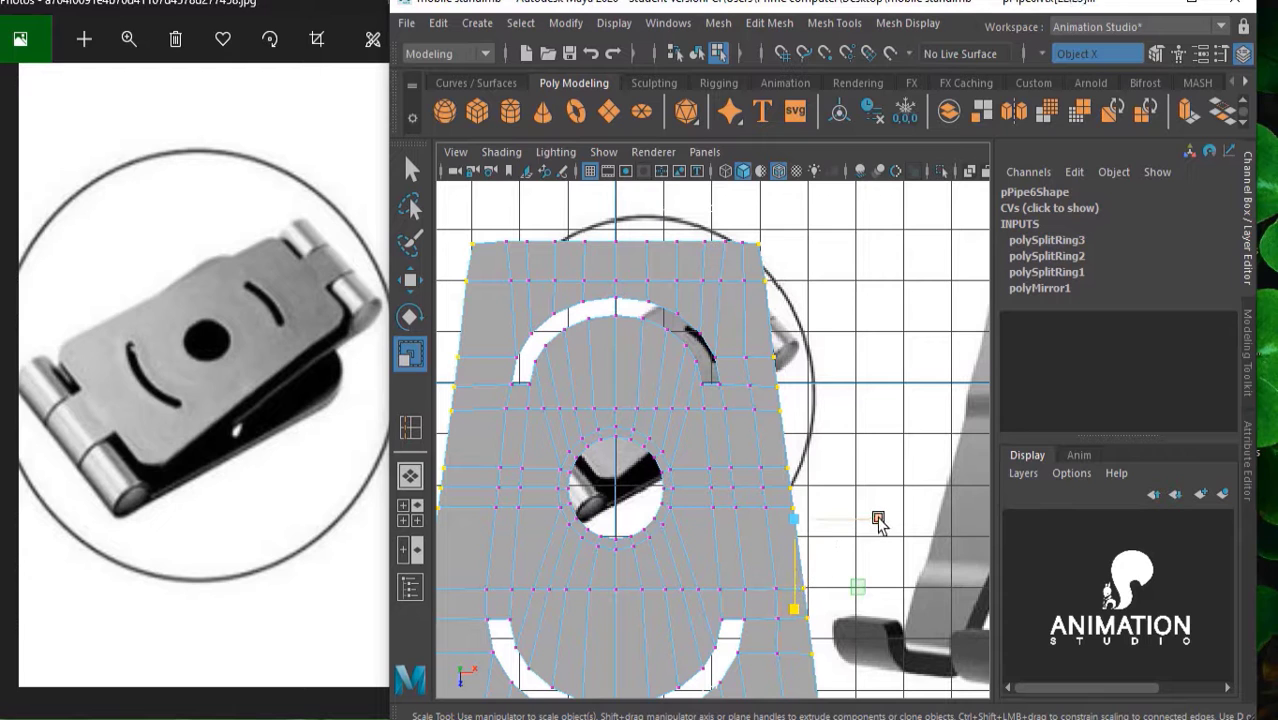
{"action": "left_click_drag", "start_coordinate": [878, 521], "coordinate": [785, 513]}
Rotate the side vertices to taper the plate's sides
{"action": "scroll", "coordinate": [773, 436], "scroll_direction": "down", "scroll_amount": 2}
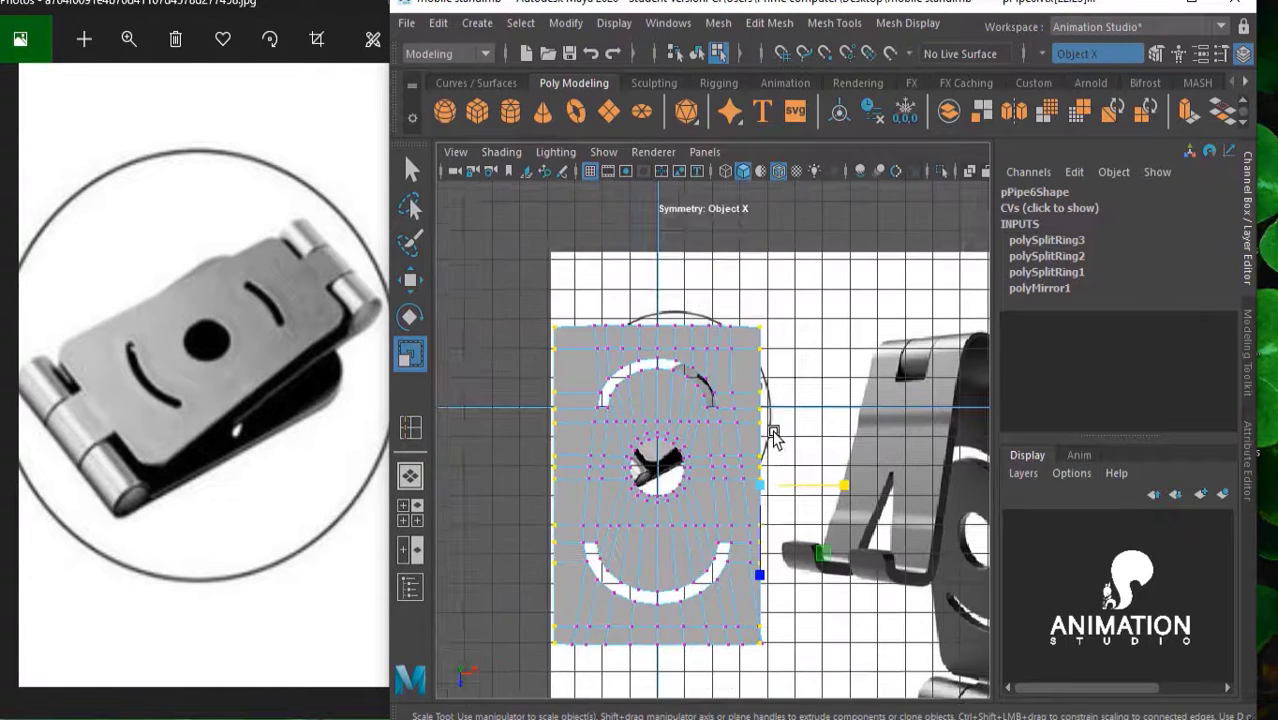
{"action": "middle_click_drag", "start_coordinate": [773, 436], "coordinate": [756, 357], "text": "alt"}
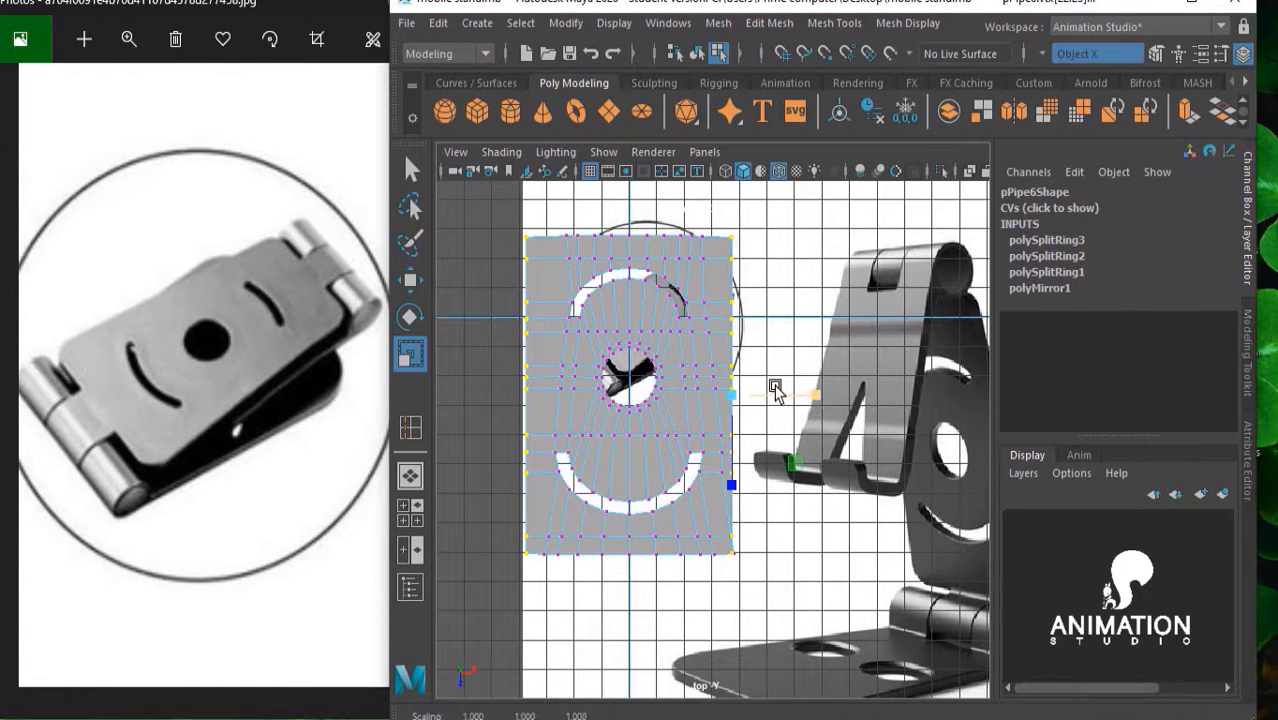
{"action": "key", "text": "e"}
{"action": "left_click_drag", "start_coordinate": [806, 418], "coordinate": [815, 423]}
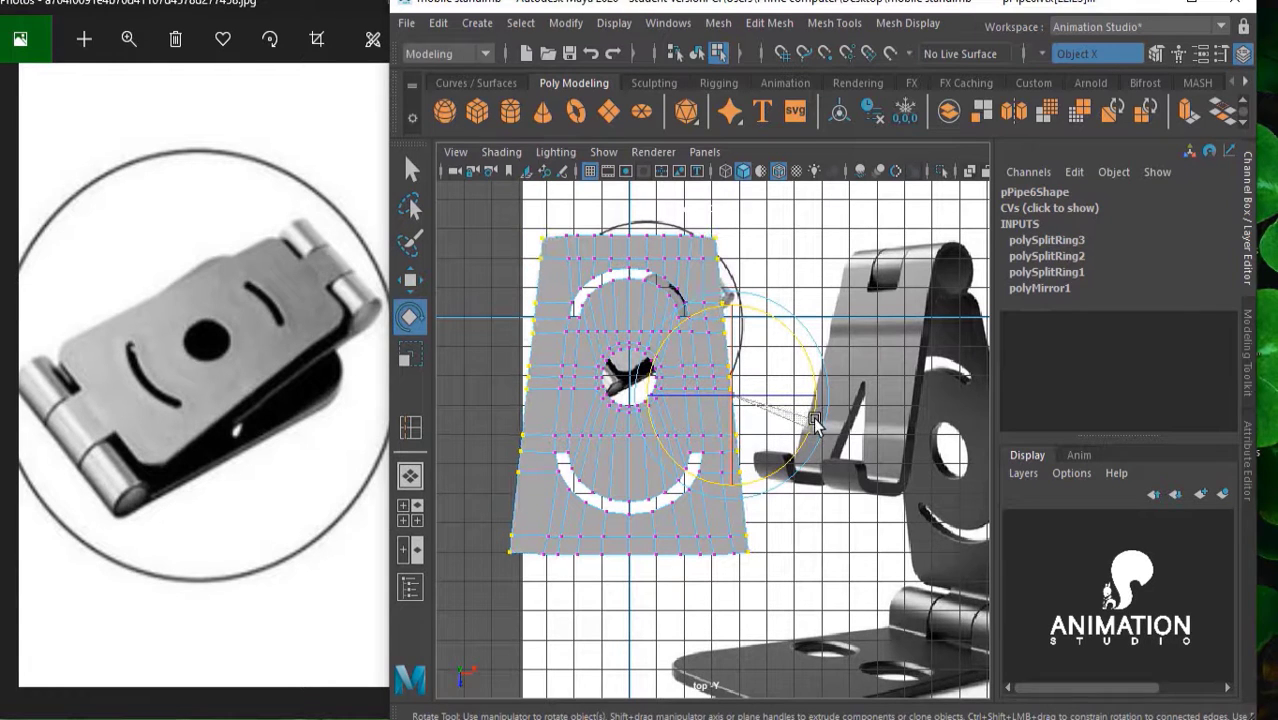
Select the bottom and top vertex rows, narrowing and raising the top row to follow the reference
{"action": "scroll", "coordinate": [710, 448], "scroll_direction": "up", "scroll_amount": 2}
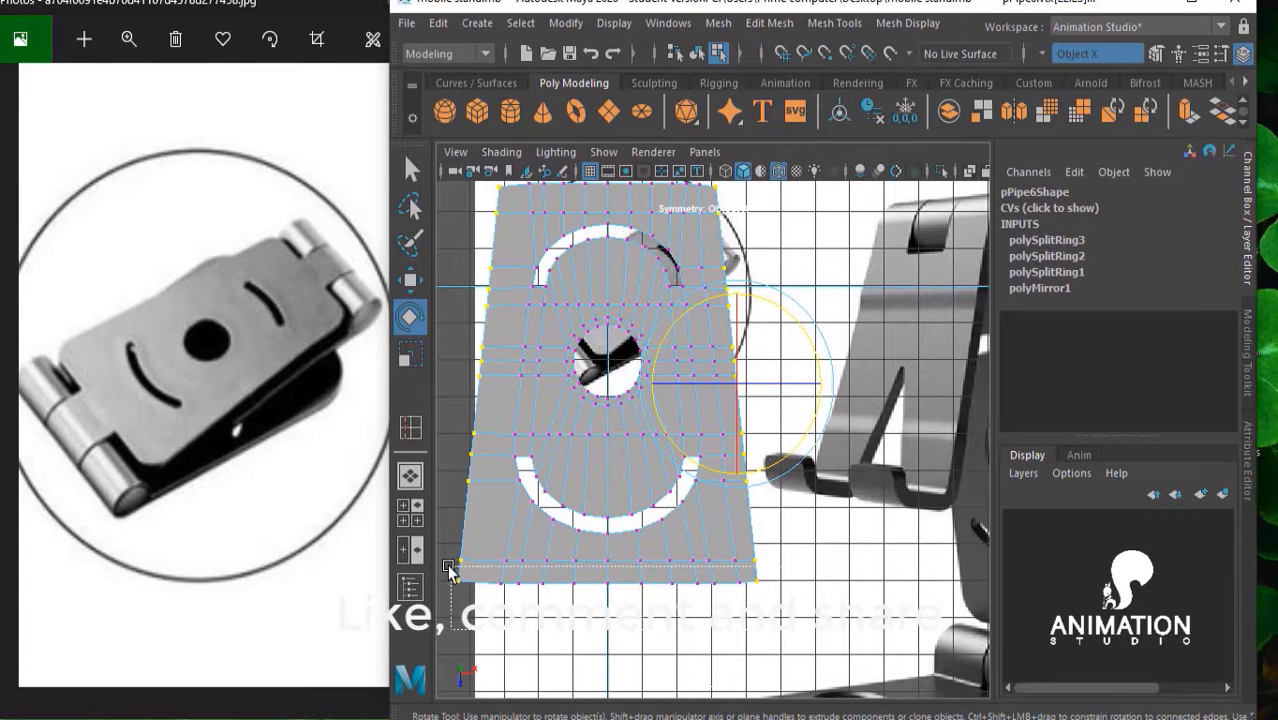
{"action": "left_click_drag", "start_coordinate": [448, 568], "coordinate": [578, 633]}
{"action": "key", "text": "r"}
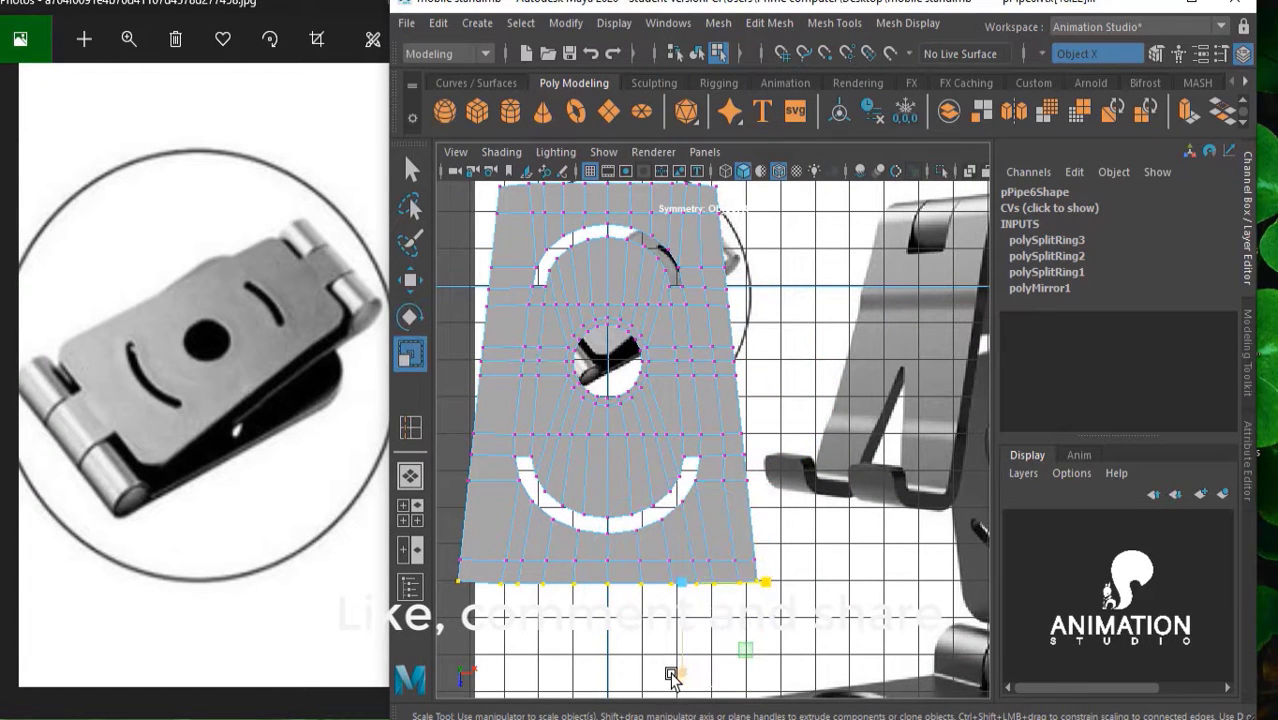
{"action": "scroll", "coordinate": [822, 508], "scroll_direction": "up", "scroll_amount": 1}
{"action": "scroll", "coordinate": [833, 362], "scroll_direction": "up", "scroll_amount": 1}
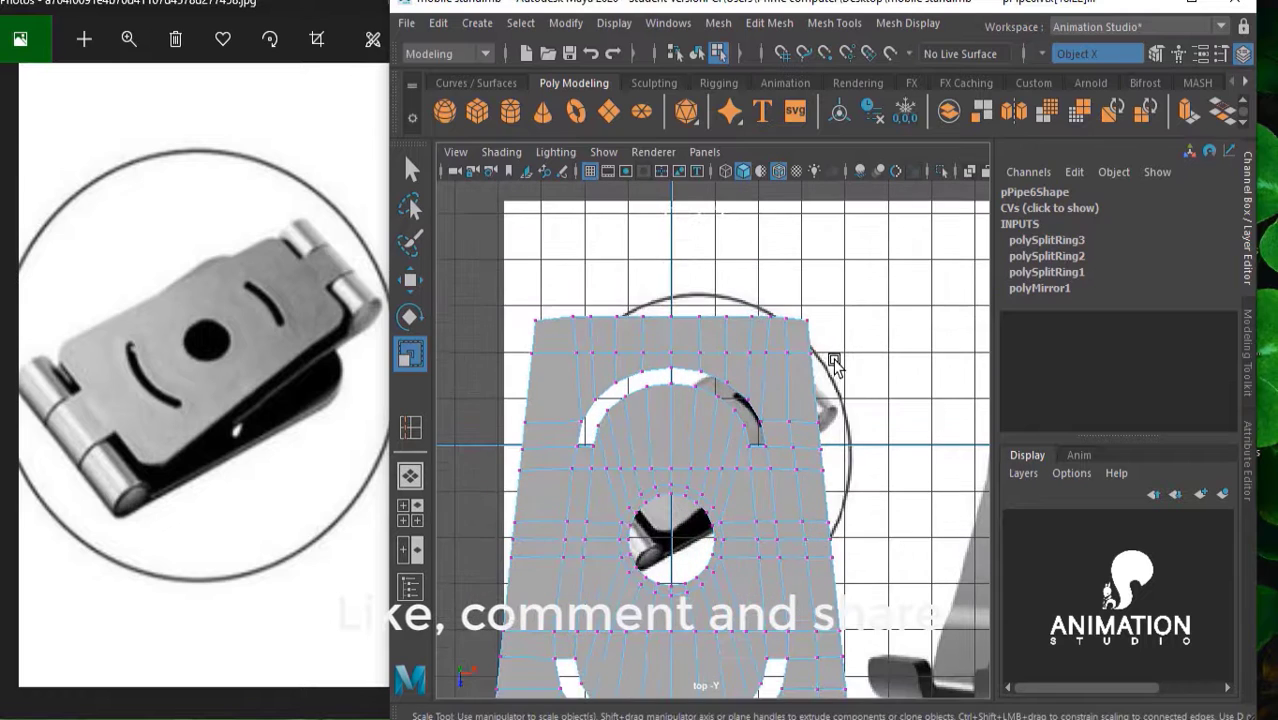
{"action": "left_click_drag", "start_coordinate": [833, 330], "coordinate": [504, 285]}
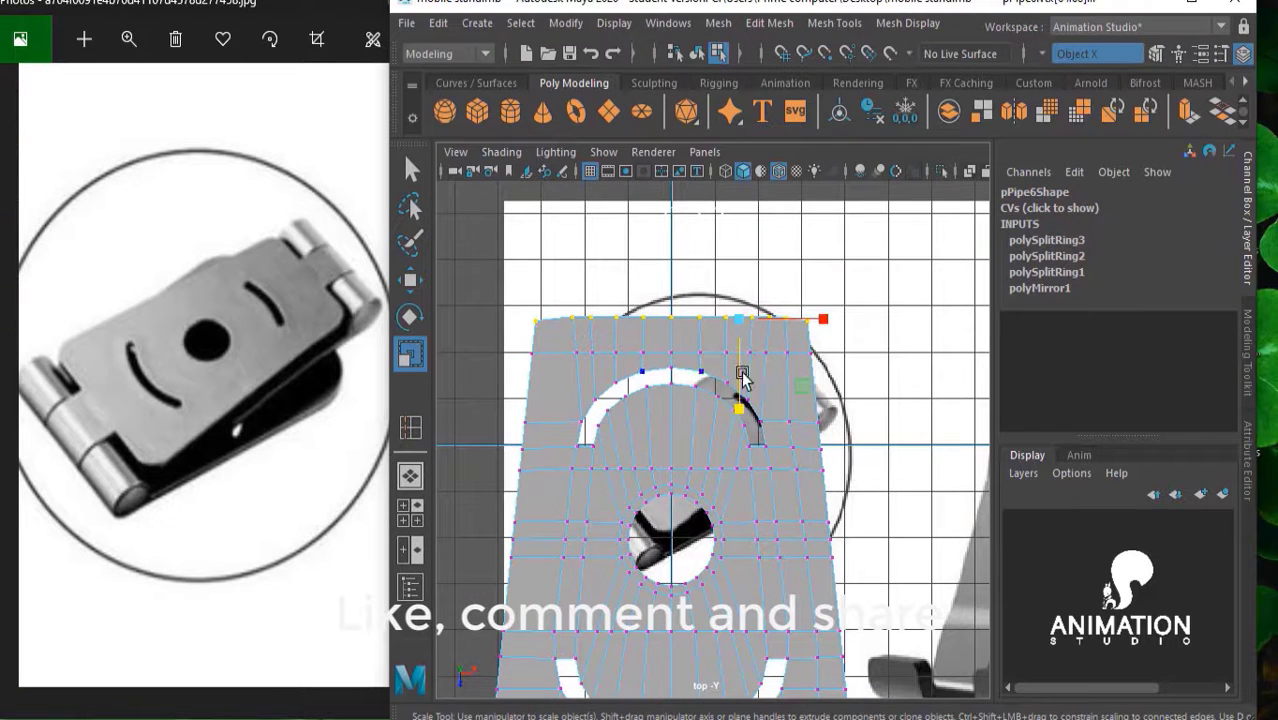
{"action": "left_click", "coordinate": [735, 412]}
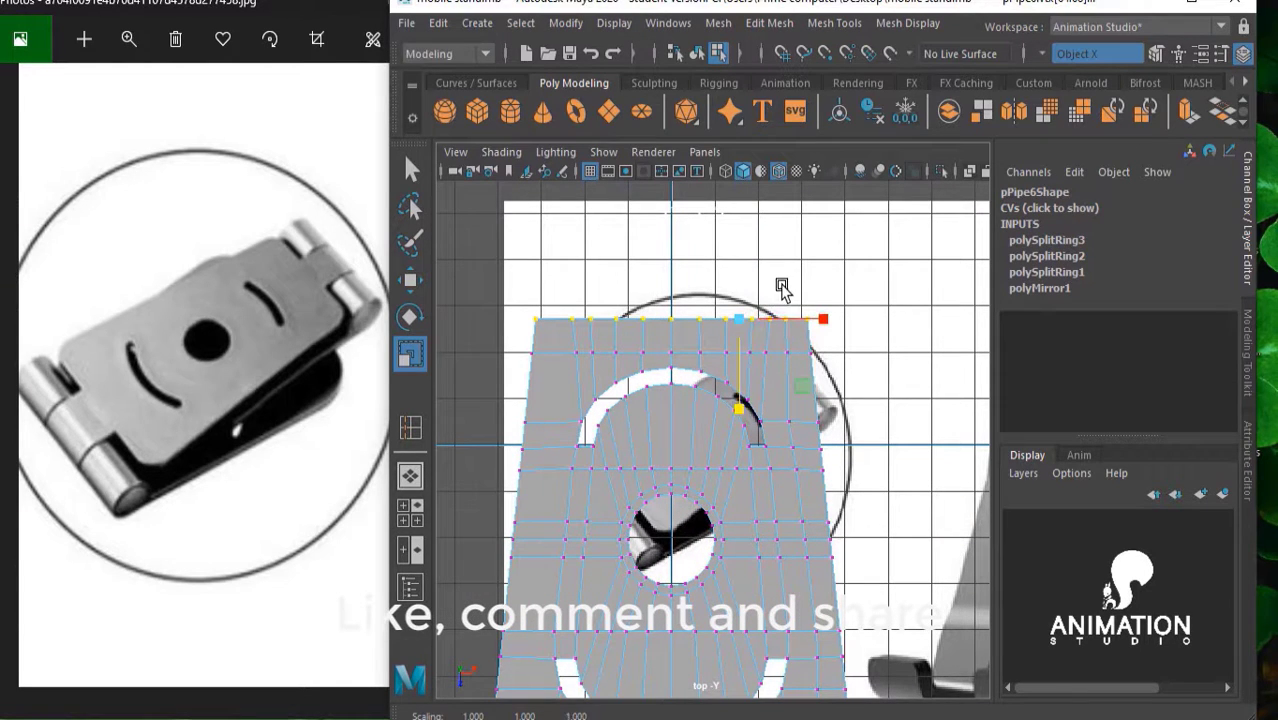
{"action": "key", "text": "w"}
{"action": "scroll", "coordinate": [790, 340], "scroll_direction": "up", "scroll_amount": 2}
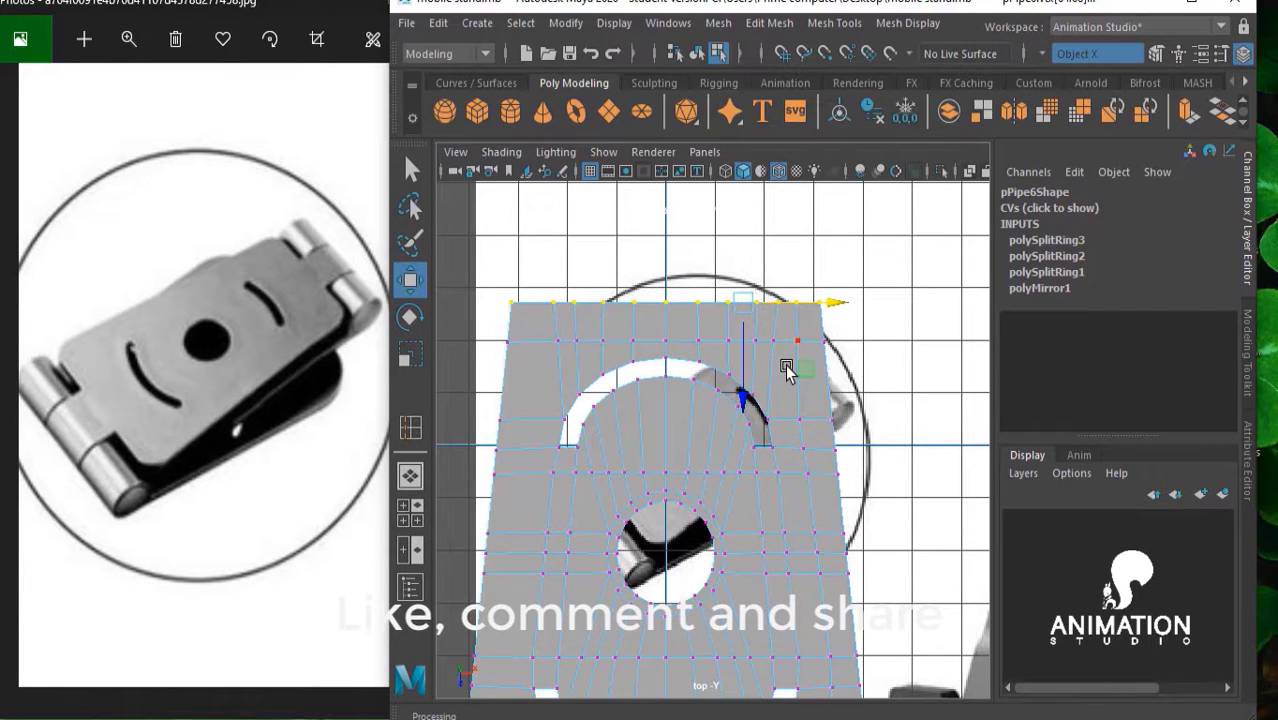
{"action": "scroll", "coordinate": [805, 363], "scroll_direction": "down", "scroll_amount": 3}
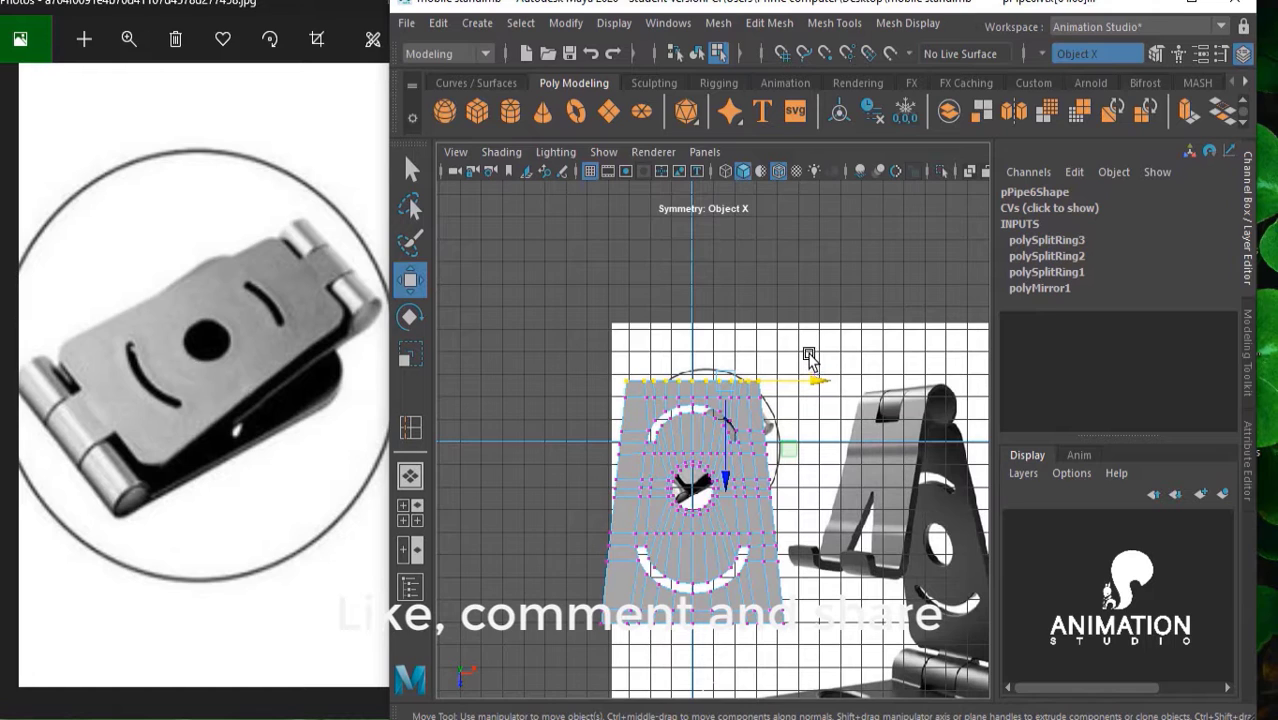
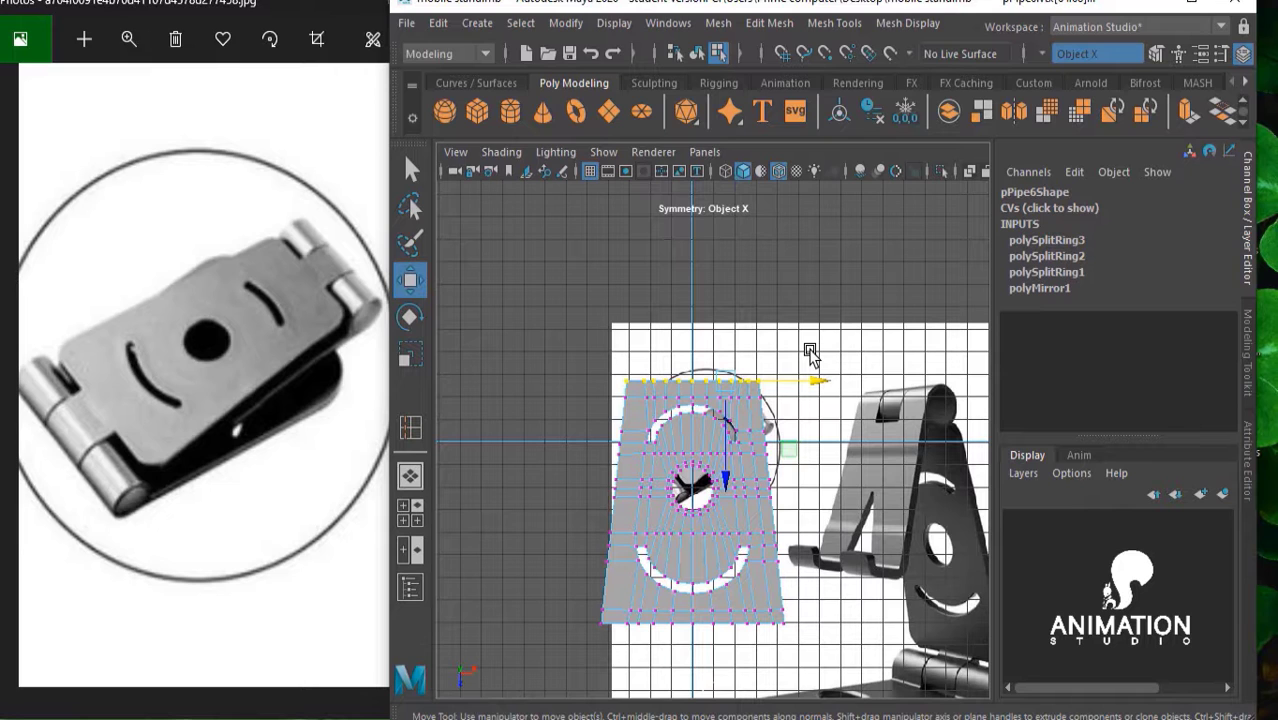
Inspect the plate in the perspective view and return it to whole-object selection
{"action": "key", "text": "space"}
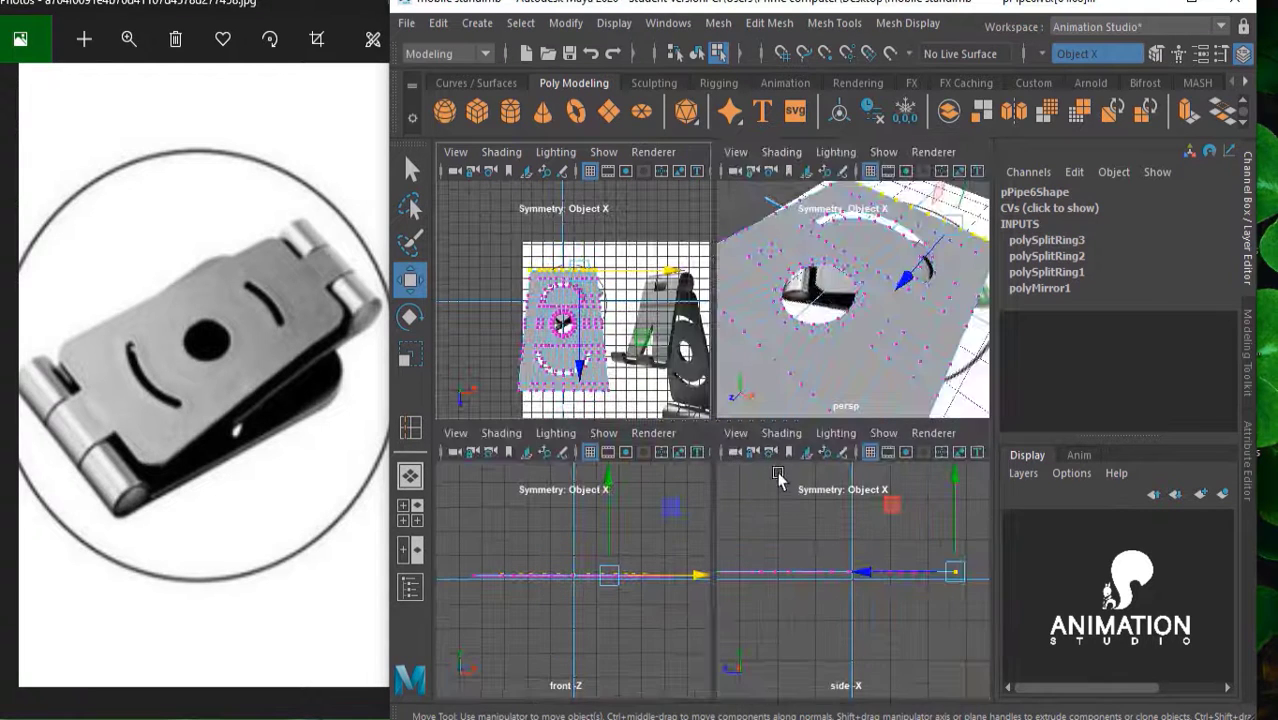
{"action": "scroll", "coordinate": [828, 305], "scroll_direction": "down", "scroll_amount": 3}
{"action": "key", "text": "space"}
{"action": "scroll", "coordinate": [766, 398], "scroll_direction": "up", "scroll_amount": 5}
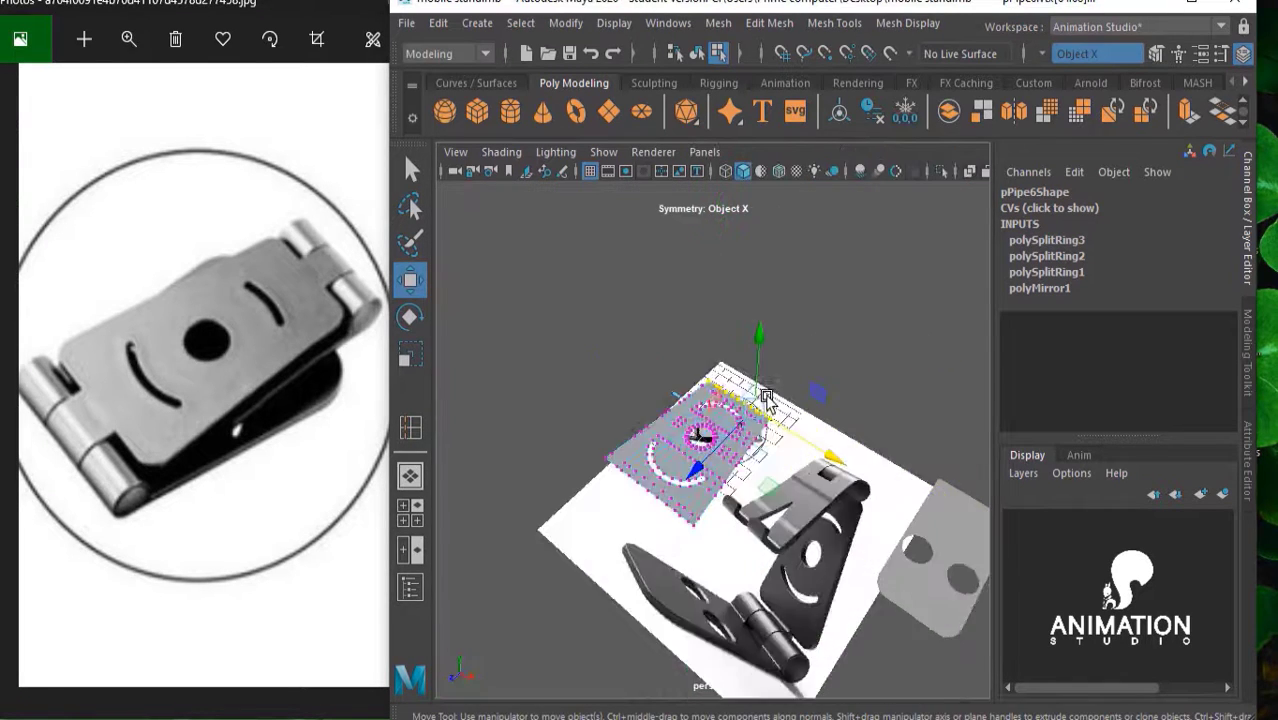
{"action": "left_click_drag", "start_coordinate": [766, 398], "coordinate": [718, 495], "text": "alt"}
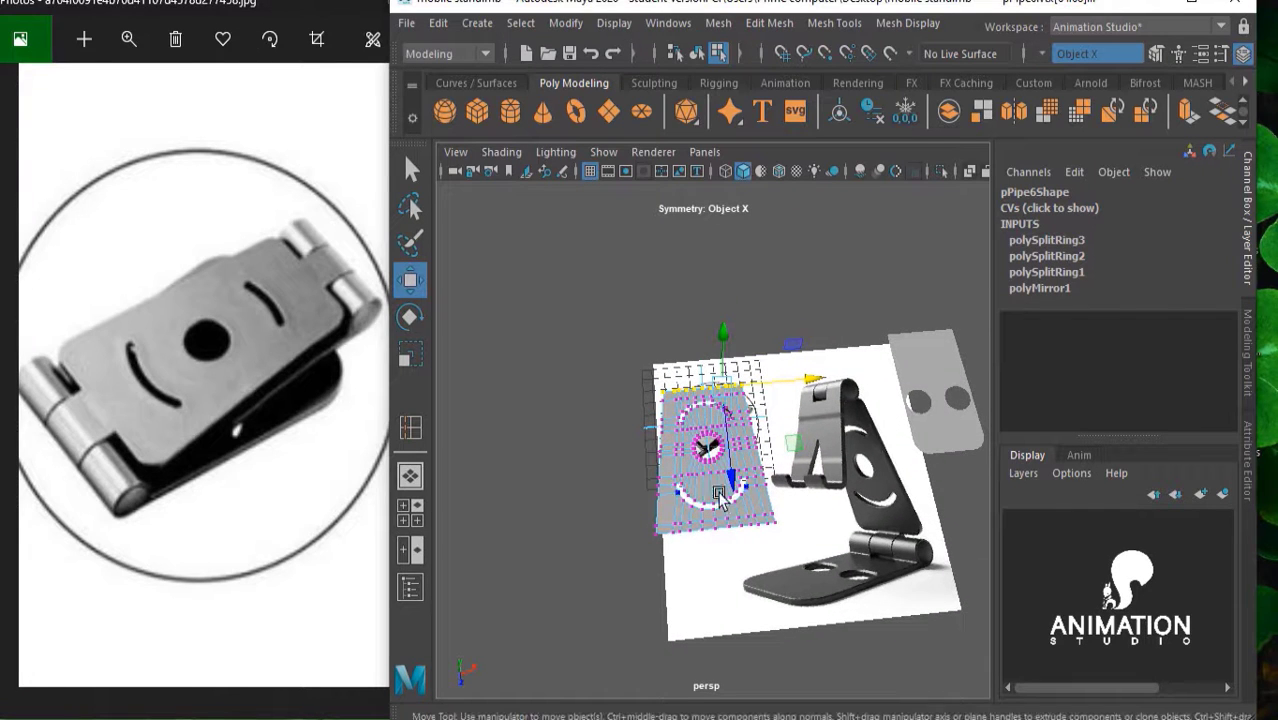
{"action": "right_click_drag", "start_coordinate": [698, 150], "coordinate": [790, 120]}
Maximize the top view of the plate, briefly entering vertex mode before returning to Object Mode
{"action": "key", "text": "space"}
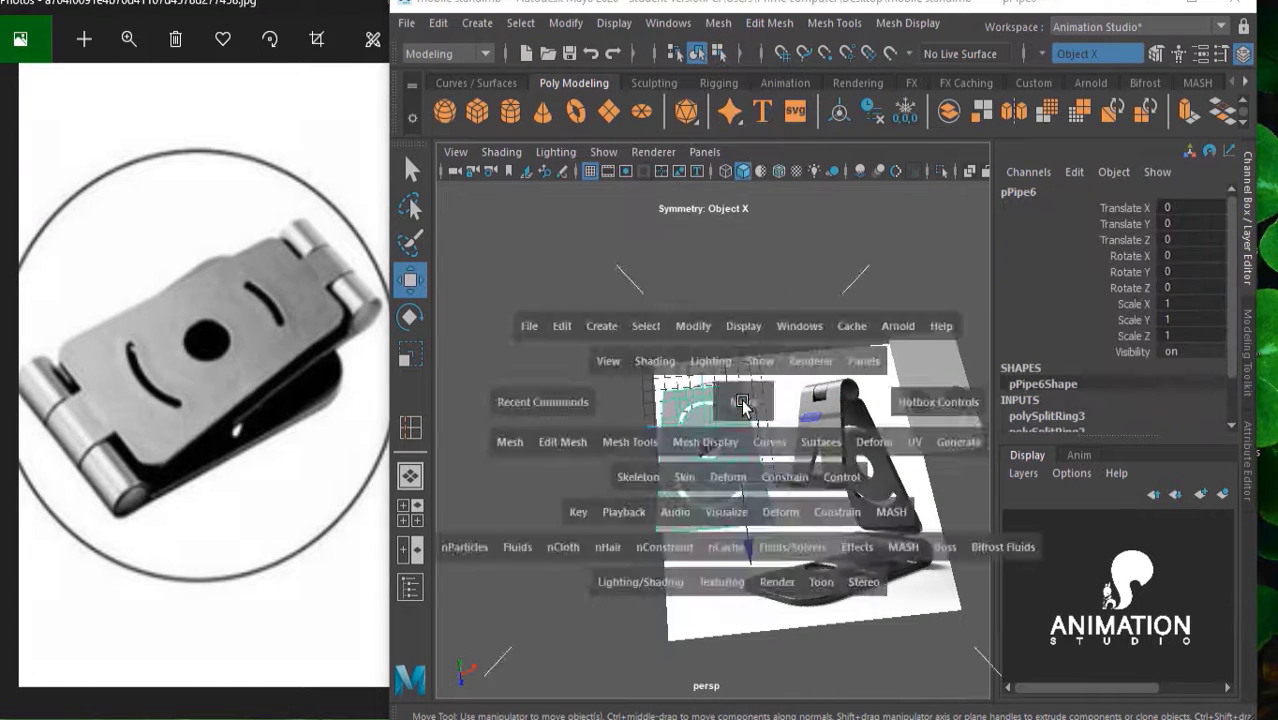
{"action": "key", "text": "space"}
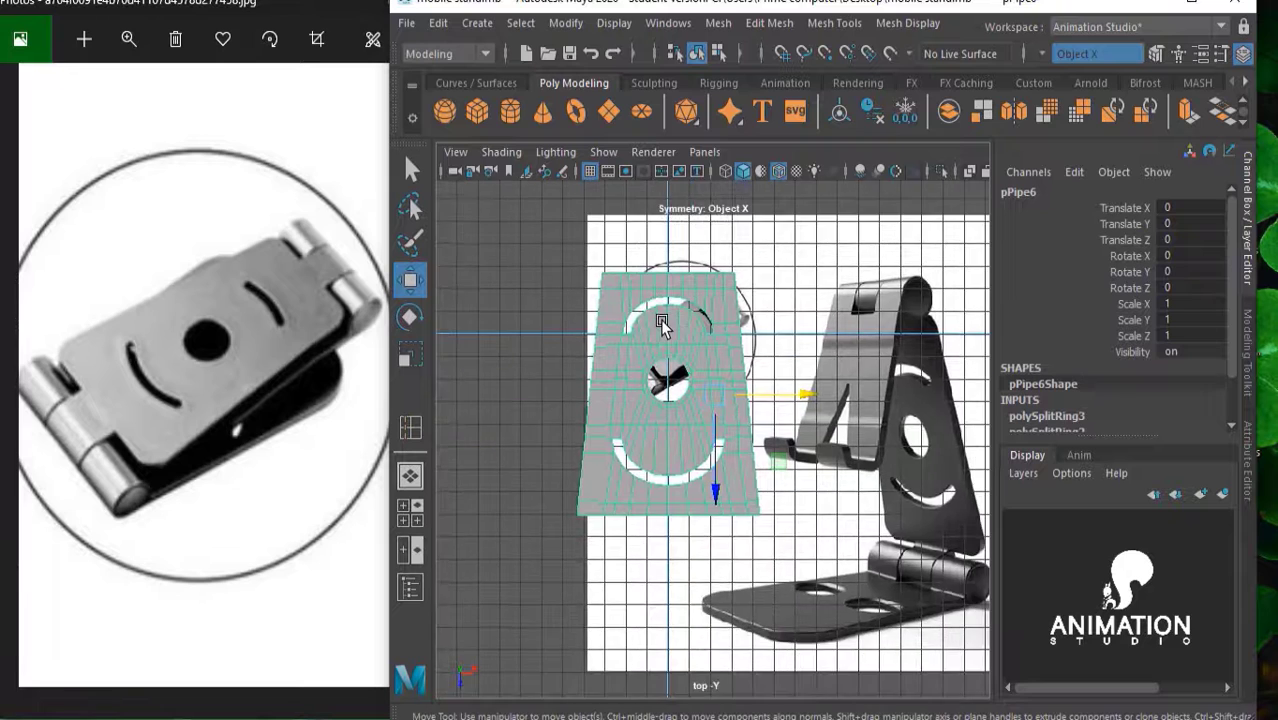
{"action": "scroll", "coordinate": [661, 323], "scroll_direction": "up", "scroll_amount": 3}
{"action": "right_click", "coordinate": [752, 461]}
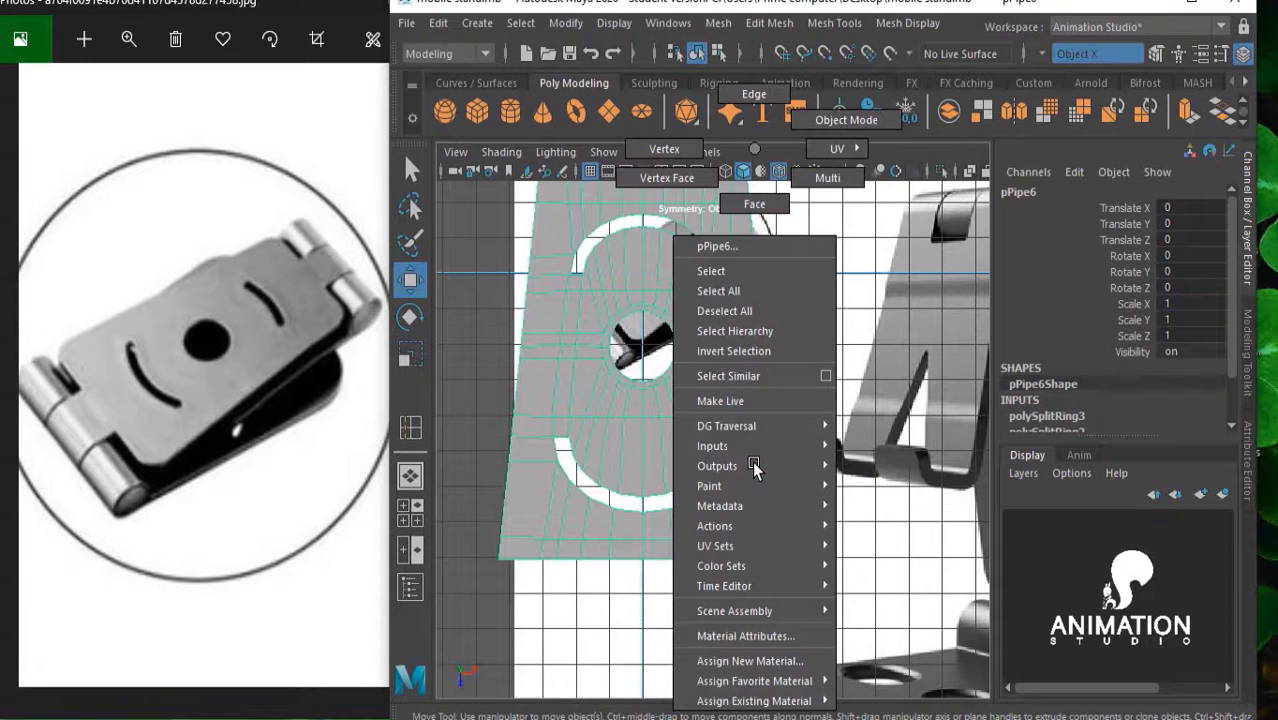
{"action": "right_click_drag", "start_coordinate": [752, 461], "coordinate": [664, 149]}
{"action": "scroll", "coordinate": [760, 463], "scroll_direction": "up", "scroll_amount": 1}
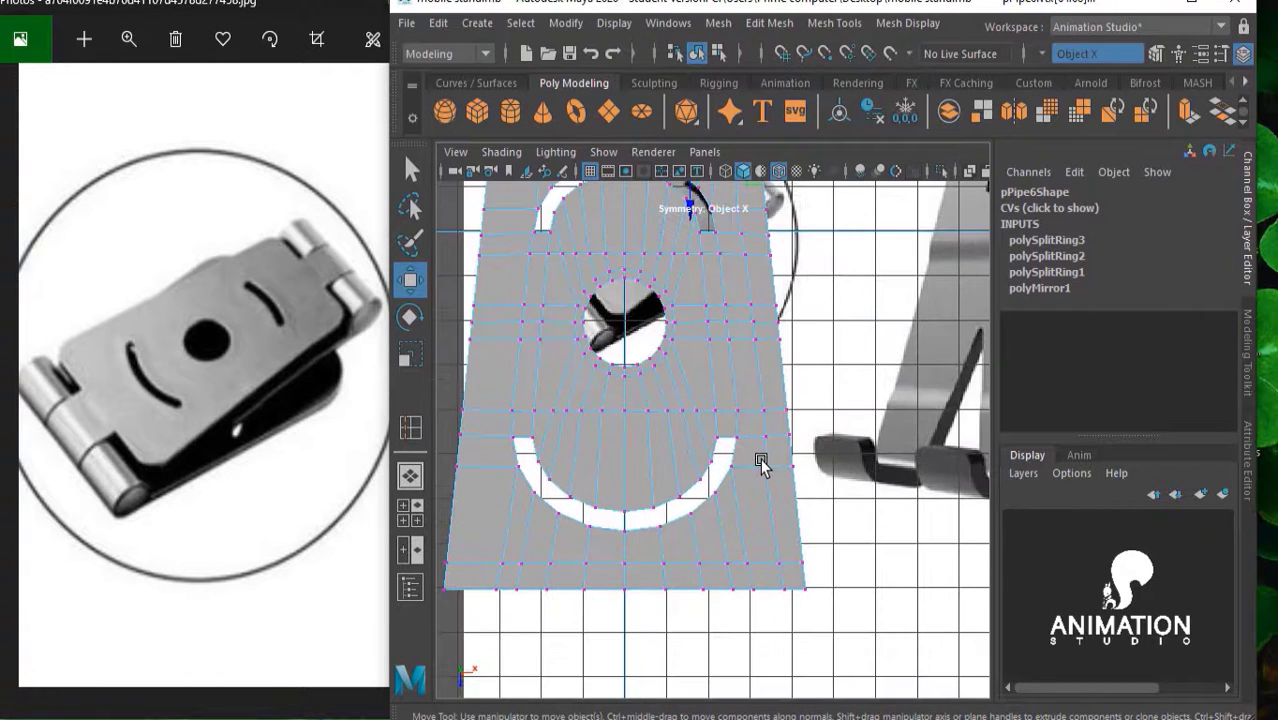
{"action": "right_click_drag", "start_coordinate": [736, 376], "coordinate": [804, 106]}
{"action": "scroll", "coordinate": [716, 318], "scroll_direction": "up", "scroll_amount": 2}
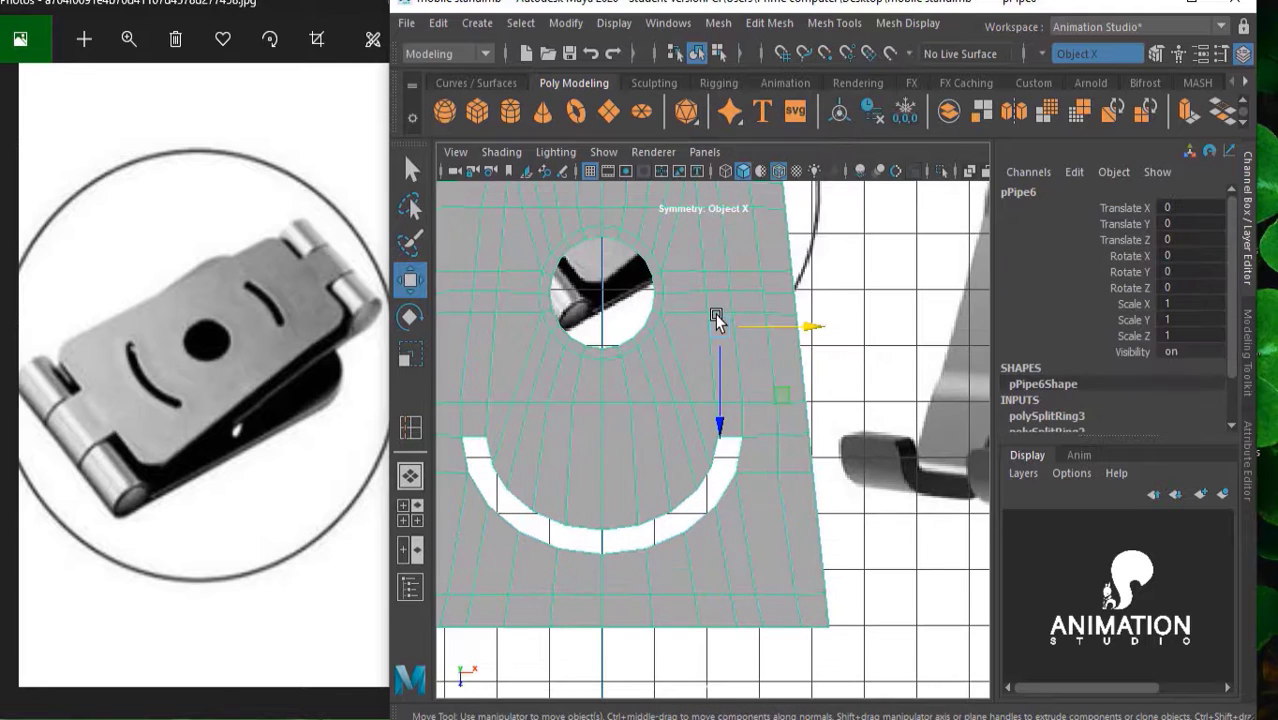
{"action": "scroll", "coordinate": [700, 308], "scroll_direction": "down", "scroll_amount": 1}
{"action": "scroll", "coordinate": [683, 289], "scroll_direction": "up", "scroll_amount": 1}
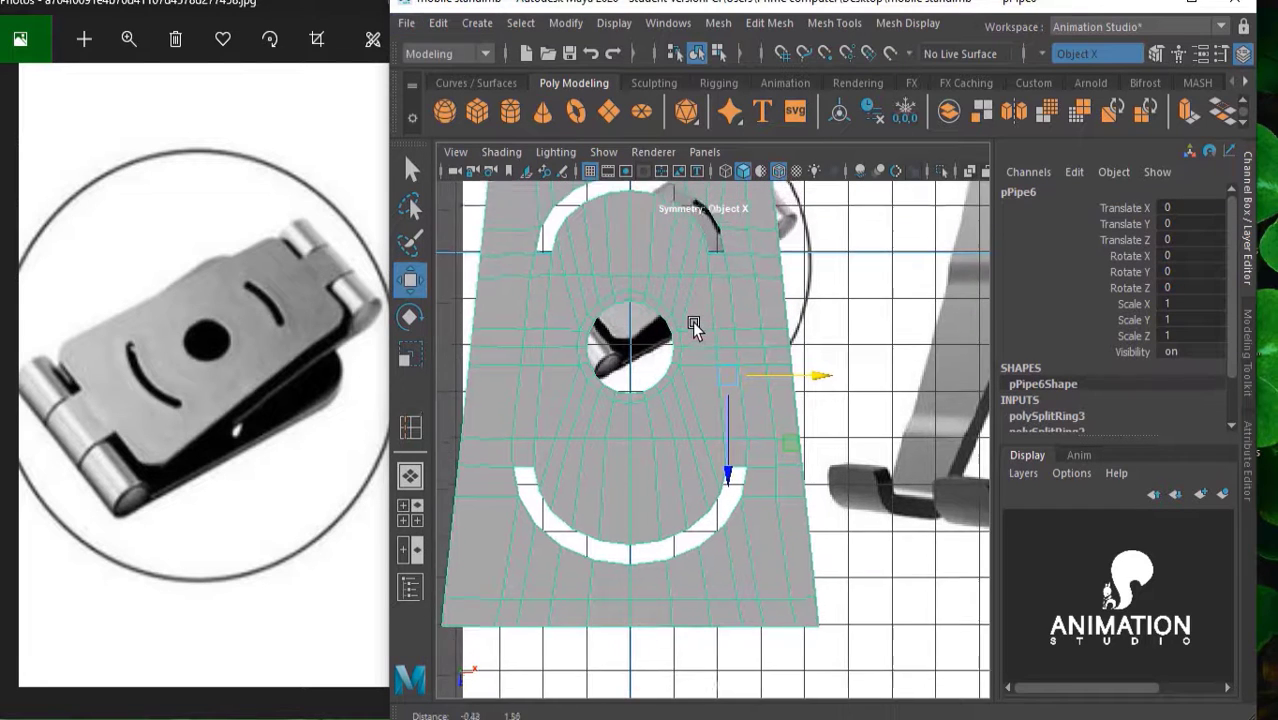
{"action": "scroll", "coordinate": [692, 321], "scroll_direction": "up", "scroll_amount": 1}
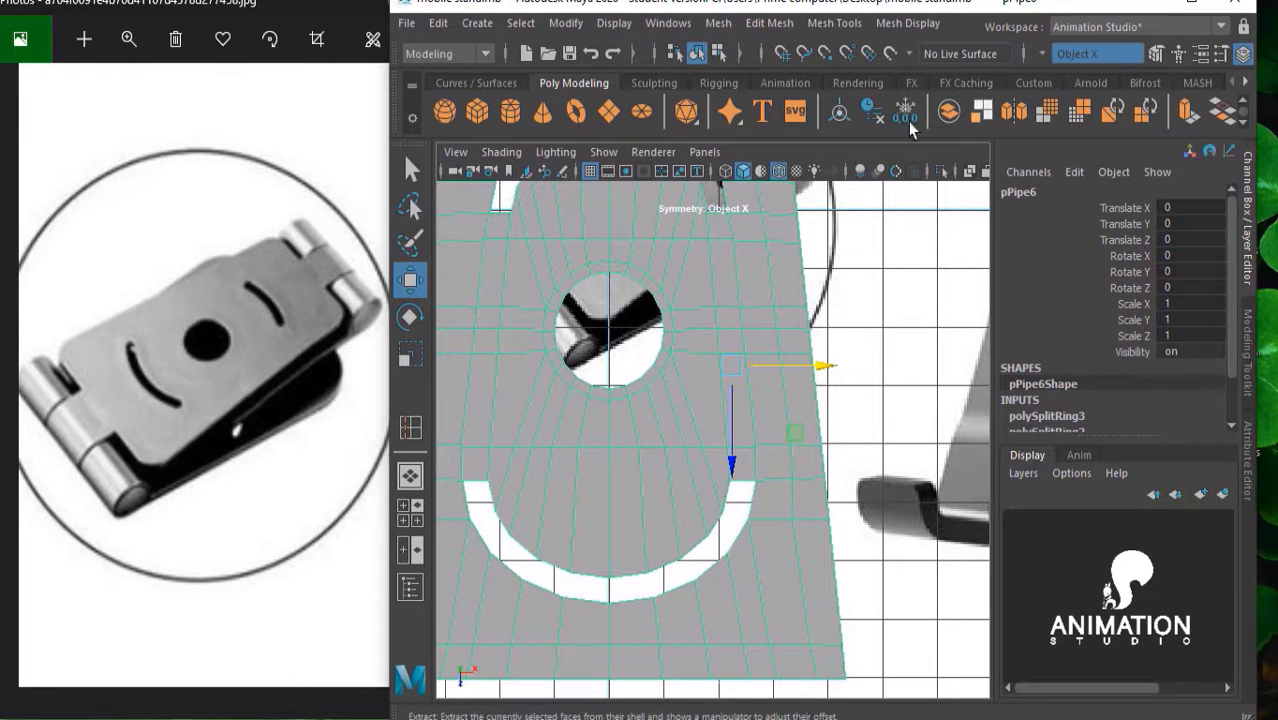
Multi-Cut two mirrored edges from beside the hole up to near the plate's top
{"action": "left_click", "coordinate": [818, 24]}
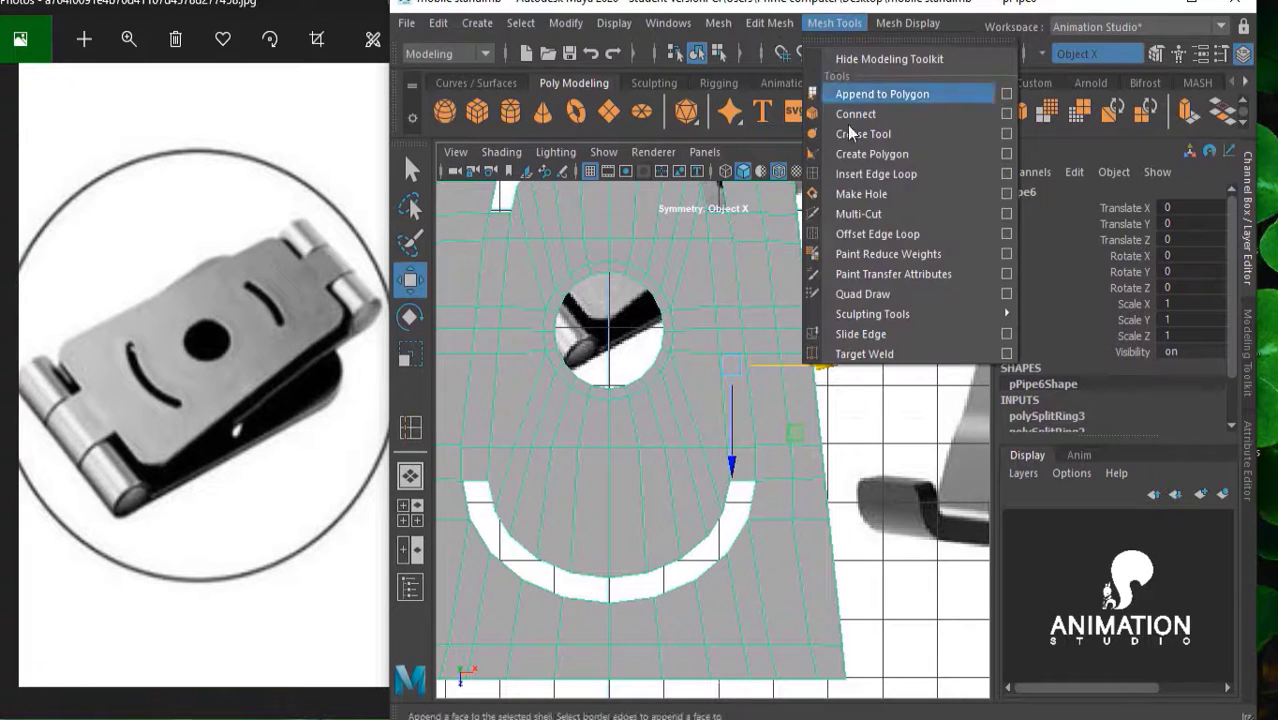
{"action": "left_click", "coordinate": [862, 212]}
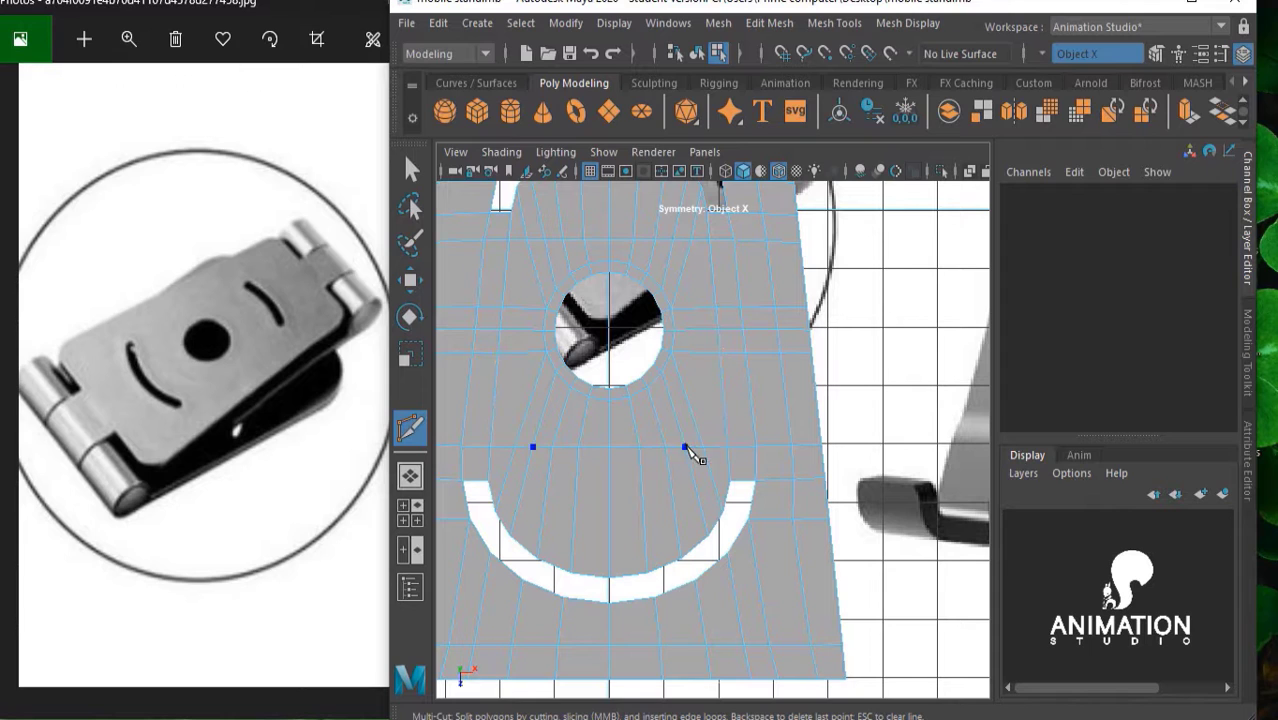
{"action": "left_click", "coordinate": [702, 446]}
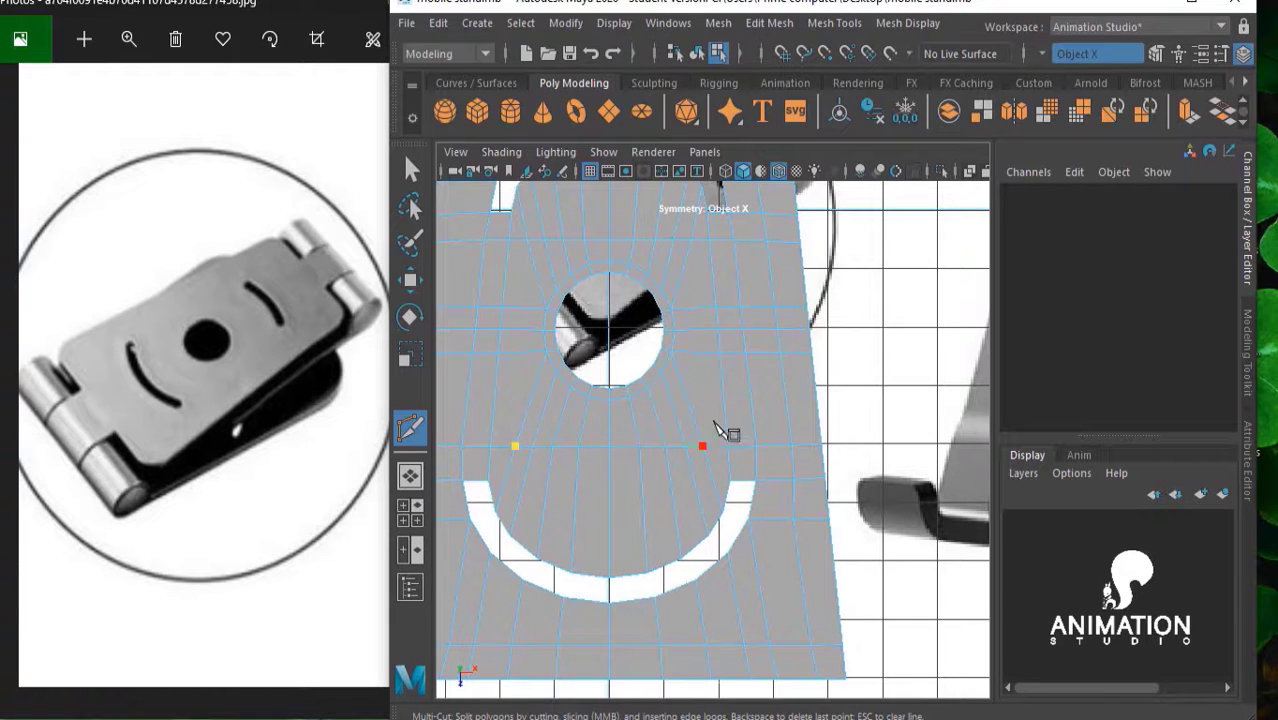
{"action": "left_click", "coordinate": [690, 240]}
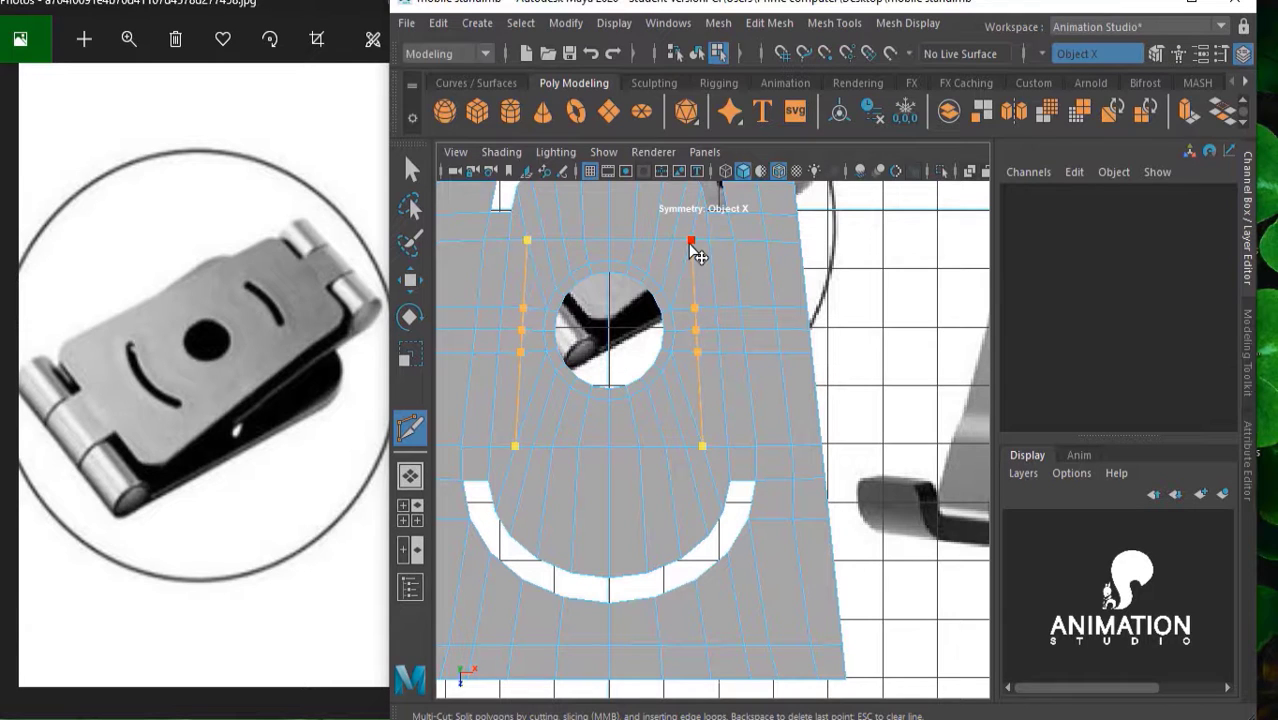
{"action": "key", "text": "BackSpace"}
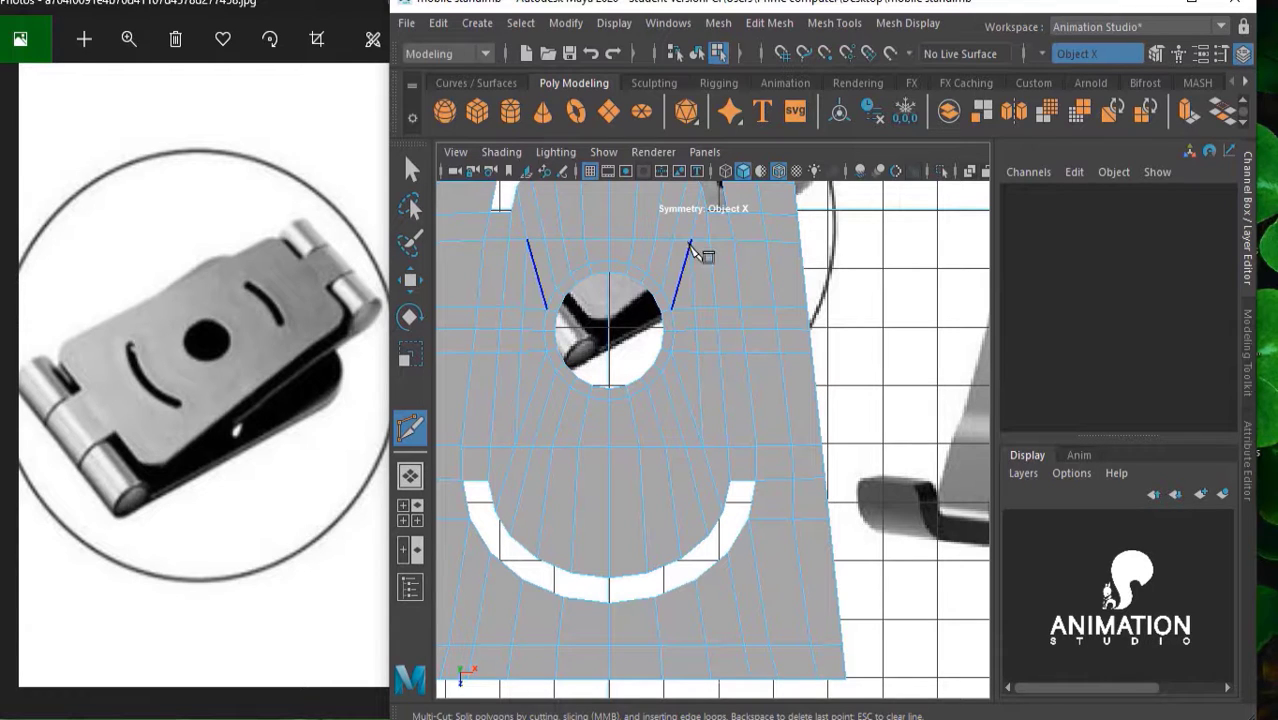
Move the mirrored top faces down and outward, then go back to Object Mode
{"action": "key", "text": "w"}
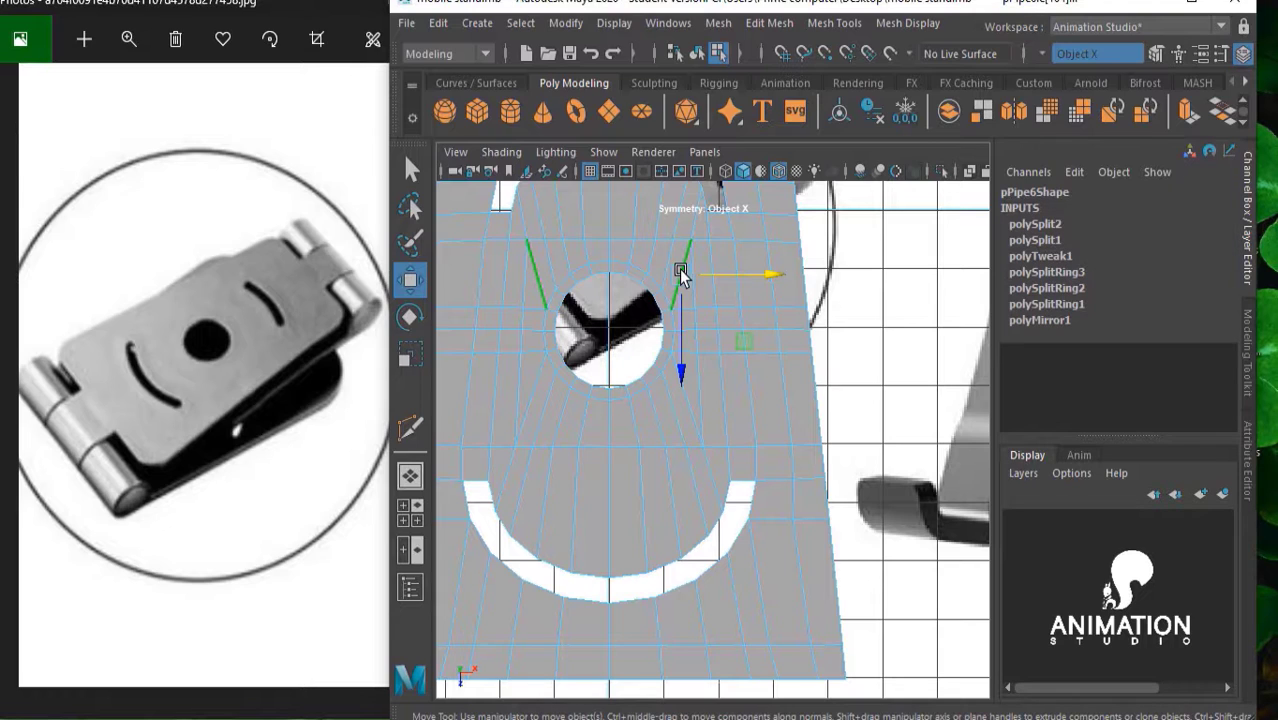
{"action": "left_click", "coordinate": [1047, 222]}
{"action": "left_click", "coordinate": [987, 248]}
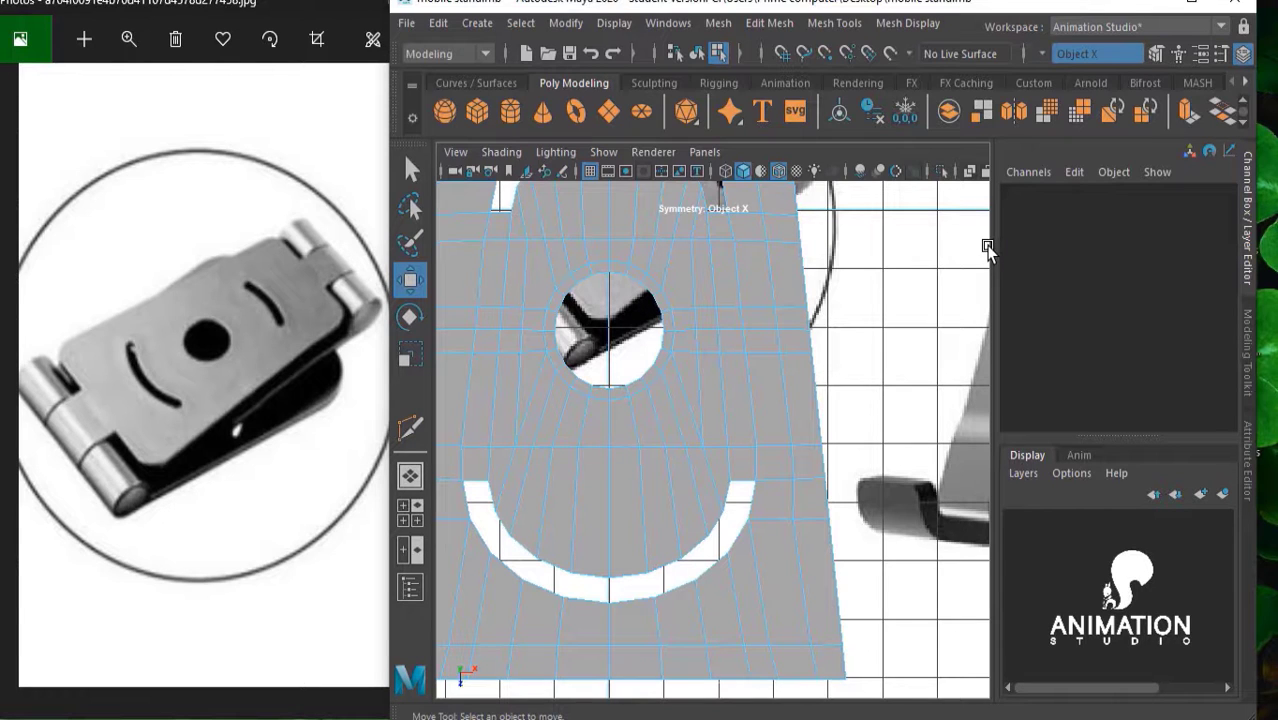
{"action": "left_click", "coordinate": [681, 231]}
{"action": "left_click_drag", "start_coordinate": [681, 231], "coordinate": [729, 318]}
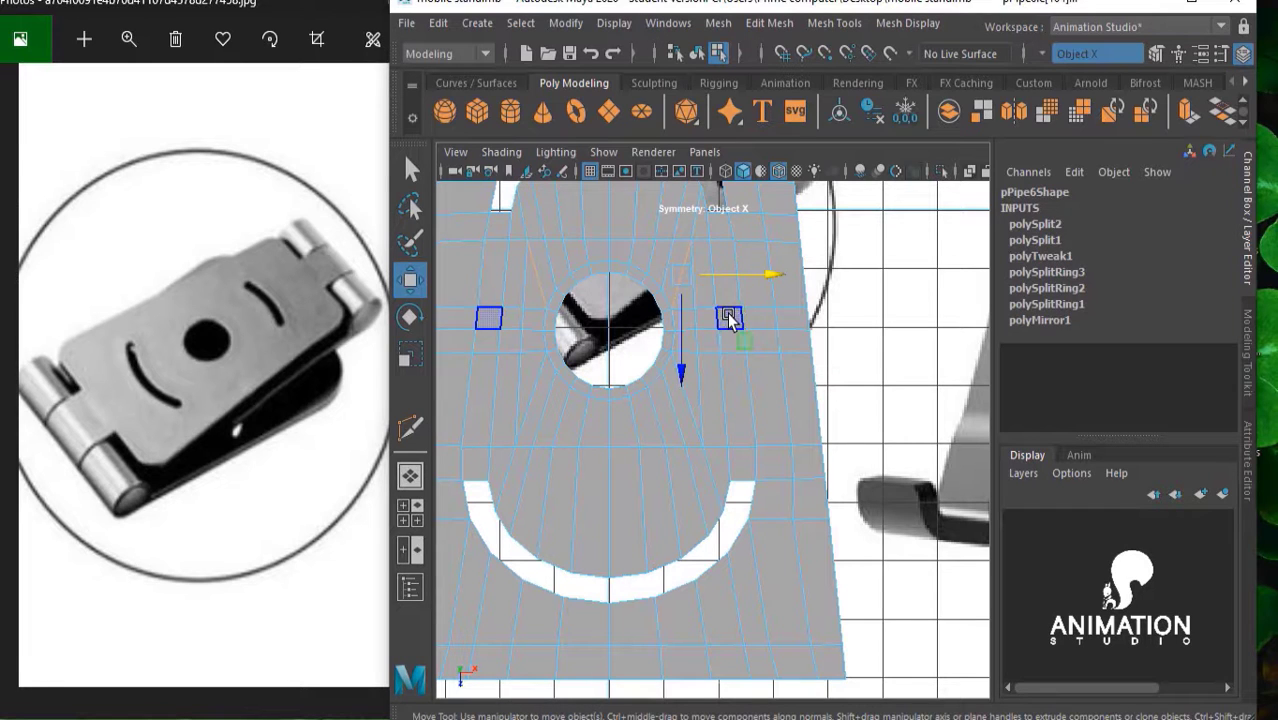
{"action": "left_click", "coordinate": [729, 318]}
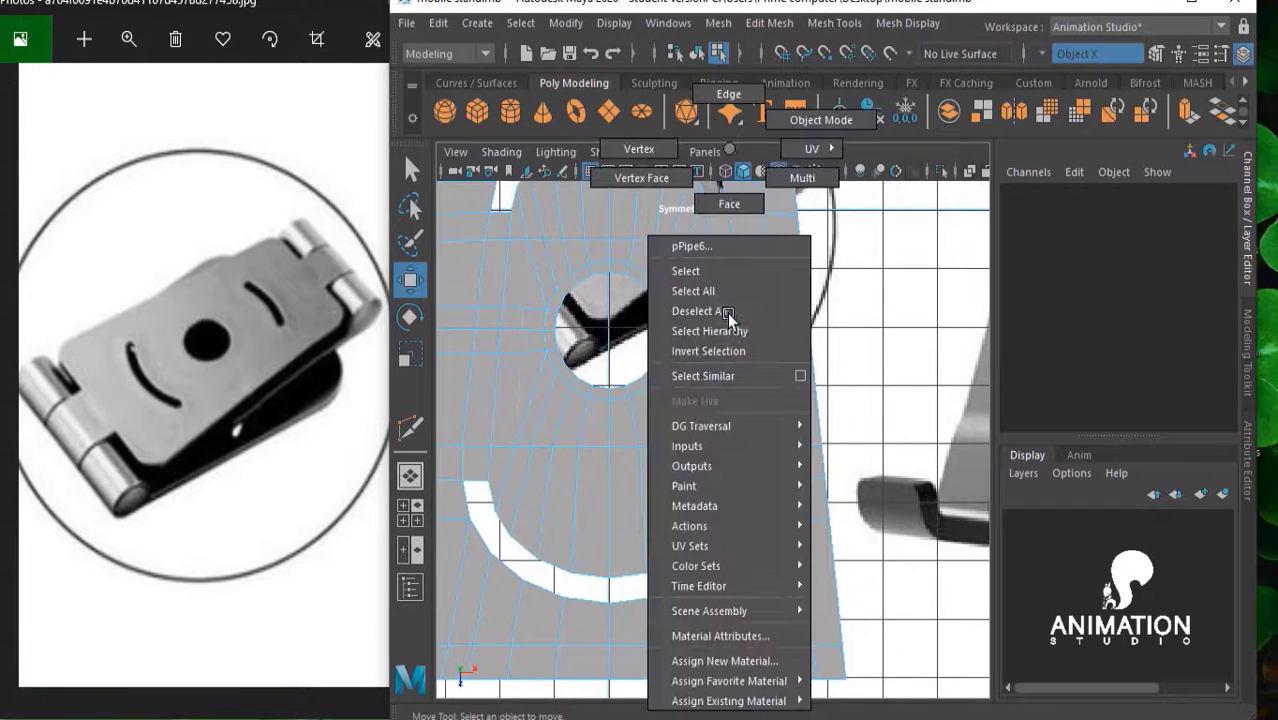
{"action": "right_click_drag", "start_coordinate": [730, 317], "coordinate": [808, 122]}
{"action": "scroll", "coordinate": [605, 350], "scroll_direction": "down", "scroll_amount": 3}
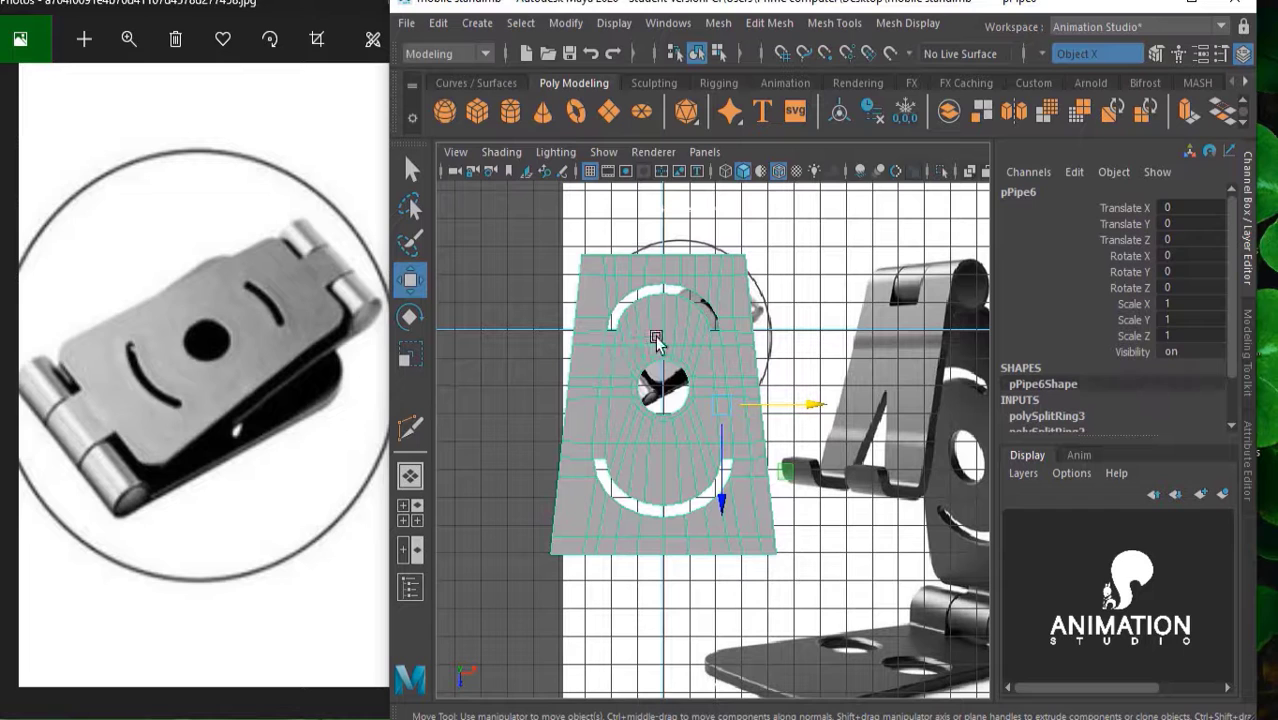
Move the plate right along X so it sits beside the reference part
{"action": "key", "text": "r"}
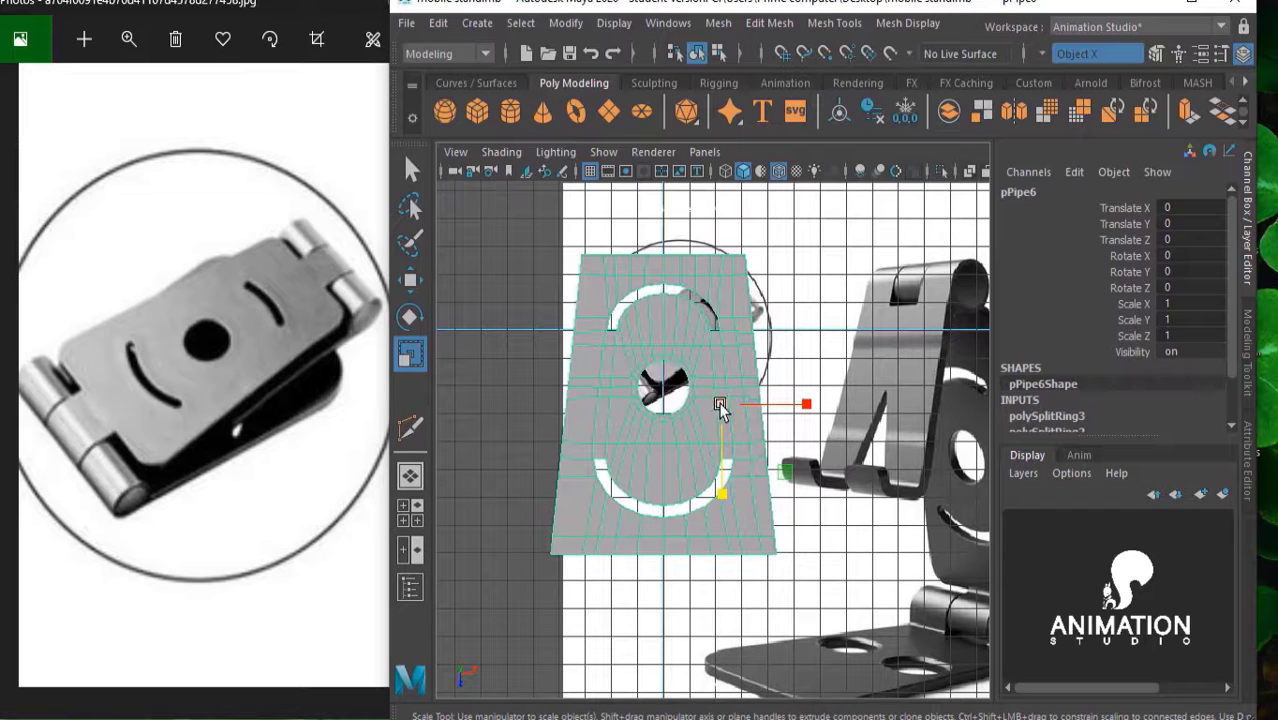
{"action": "scroll", "coordinate": [690, 342], "scroll_direction": "up", "scroll_amount": 2}
{"action": "scroll", "coordinate": [700, 320], "scroll_direction": "up", "scroll_amount": 2}
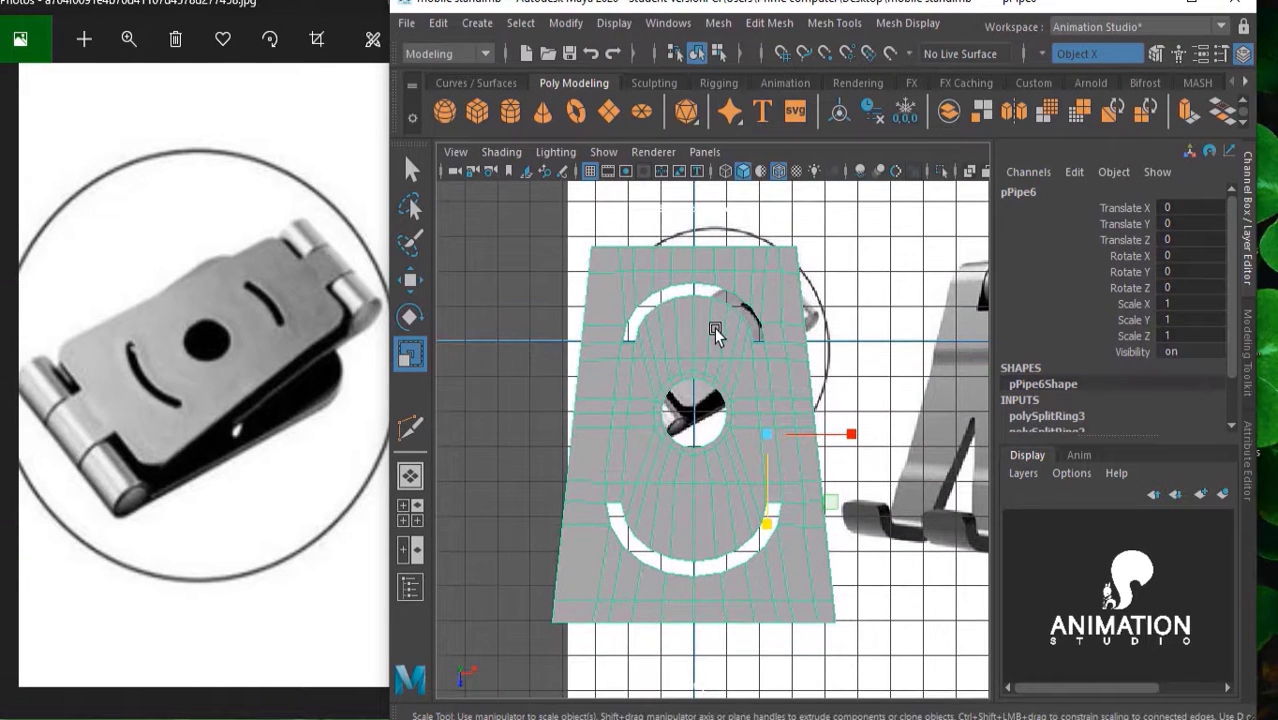
{"action": "right_click", "coordinate": [714, 330]}
{"action": "left_click", "coordinate": [807, 120]}
{"action": "scroll", "coordinate": [807, 343], "scroll_direction": "down", "scroll_amount": 2}
{"action": "scroll", "coordinate": [815, 390], "scroll_direction": "down", "scroll_amount": 3}
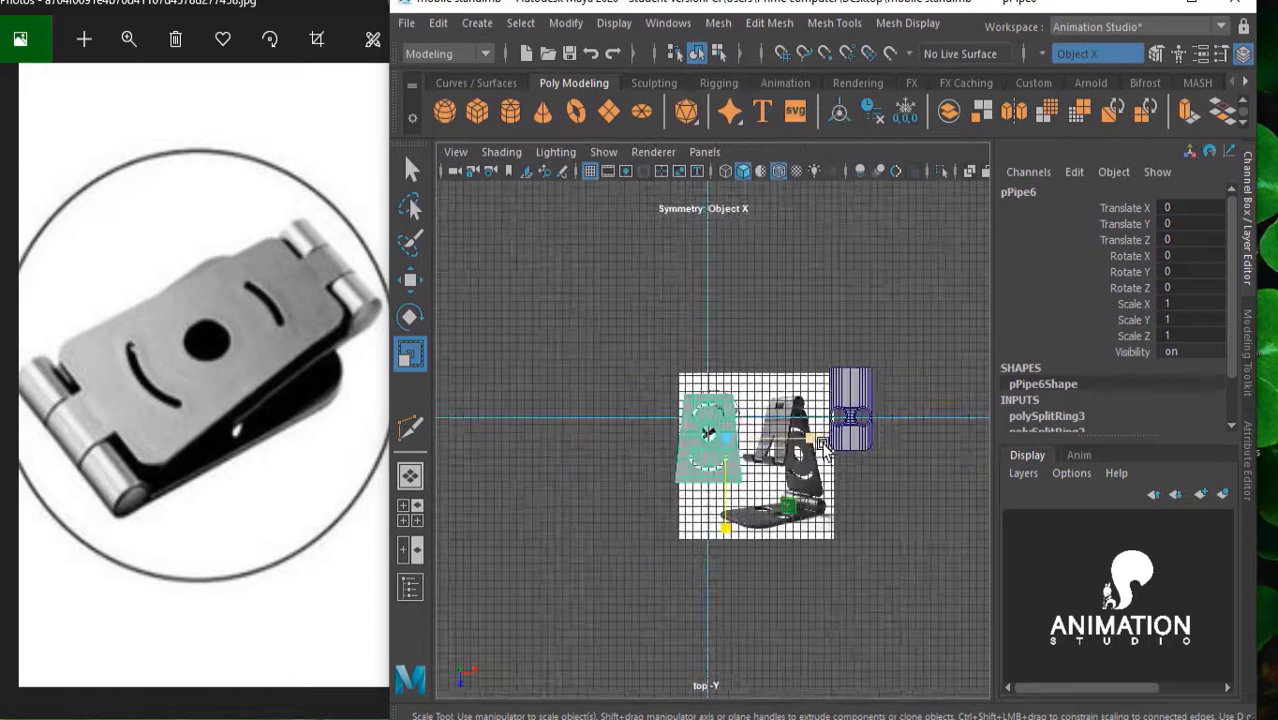
{"action": "middle_click_drag", "start_coordinate": [822, 430], "coordinate": [793, 403], "text": "alt"}
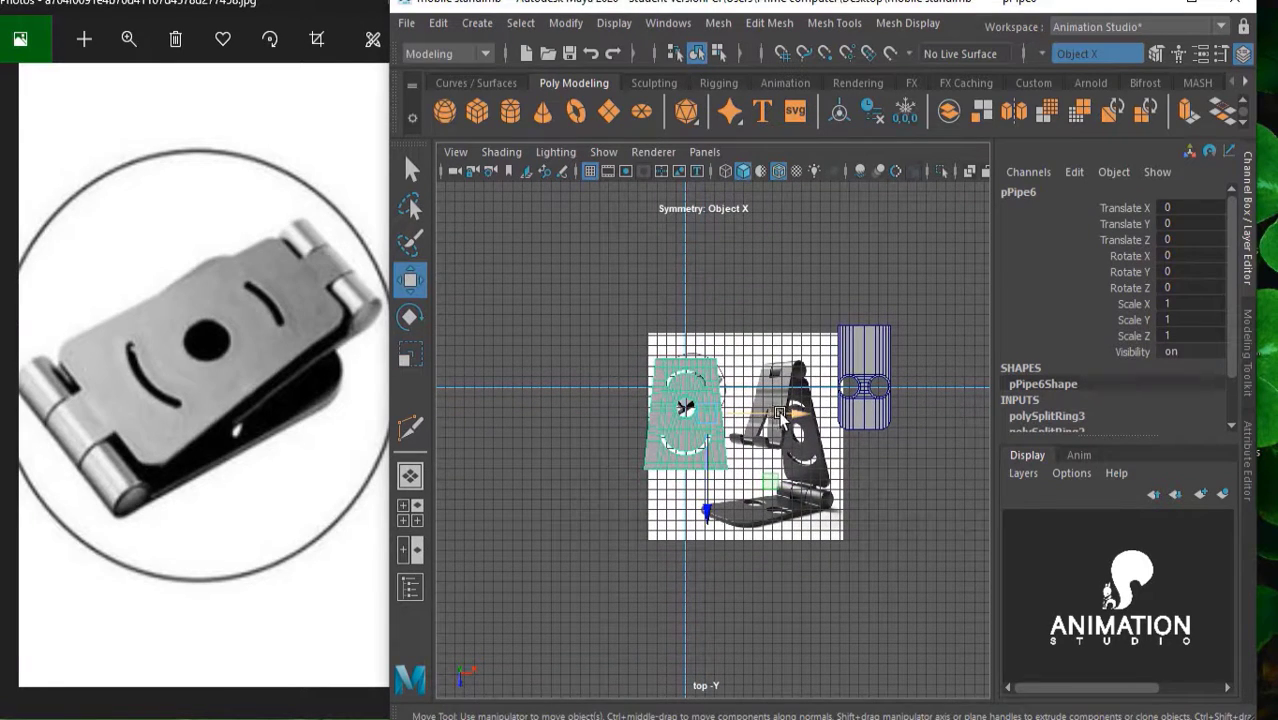
{"action": "left_click_drag", "start_coordinate": [780, 415], "coordinate": [955, 412]}
{"action": "key", "text": "f"}
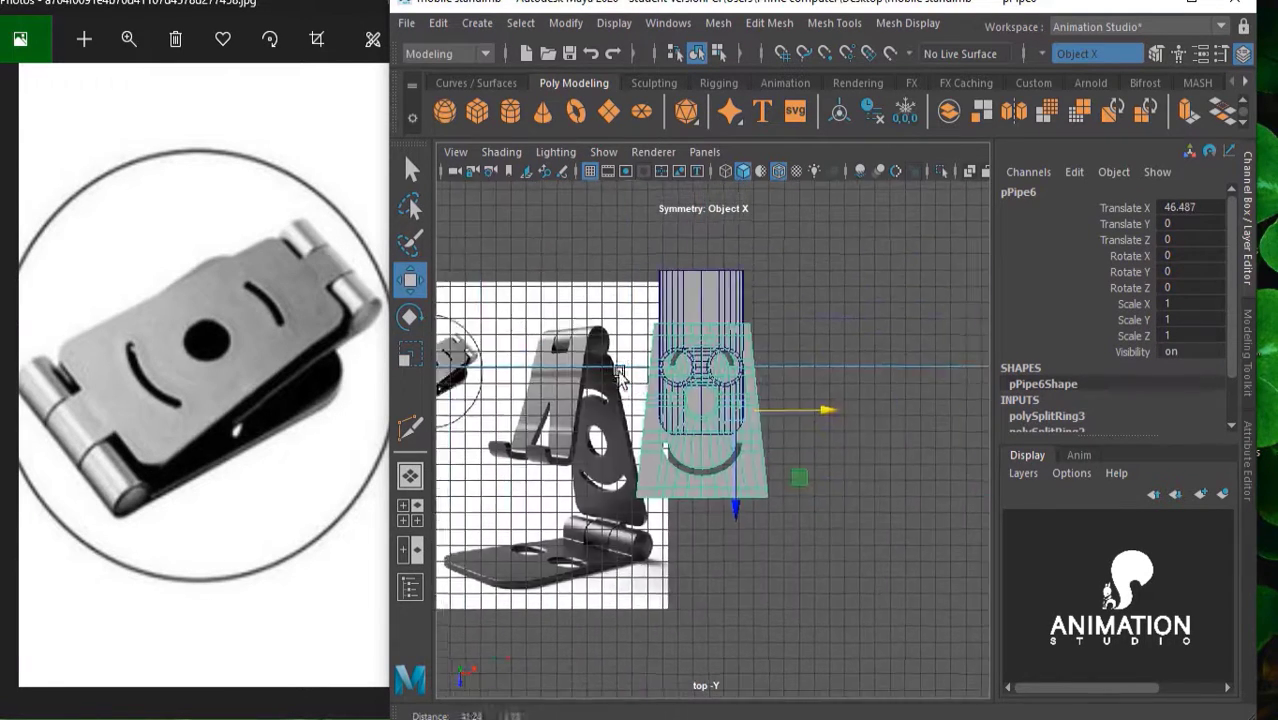
{"action": "left_click_drag", "start_coordinate": [745, 415], "coordinate": [940, 414]}
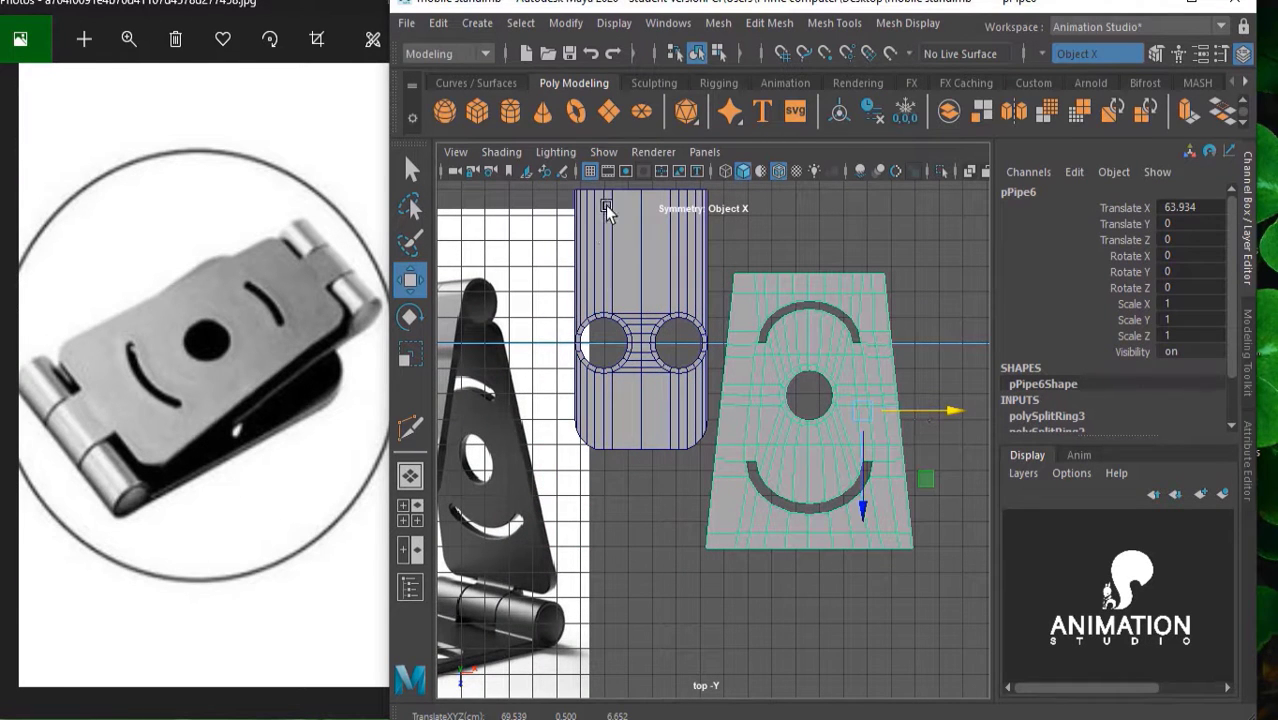
Freeze the plate's transforms, delete its history and centre its pivot
{"action": "left_click", "coordinate": [905, 111]}
{"action": "left_click", "coordinate": [872, 111]}
{"action": "left_click", "coordinate": [842, 113]}
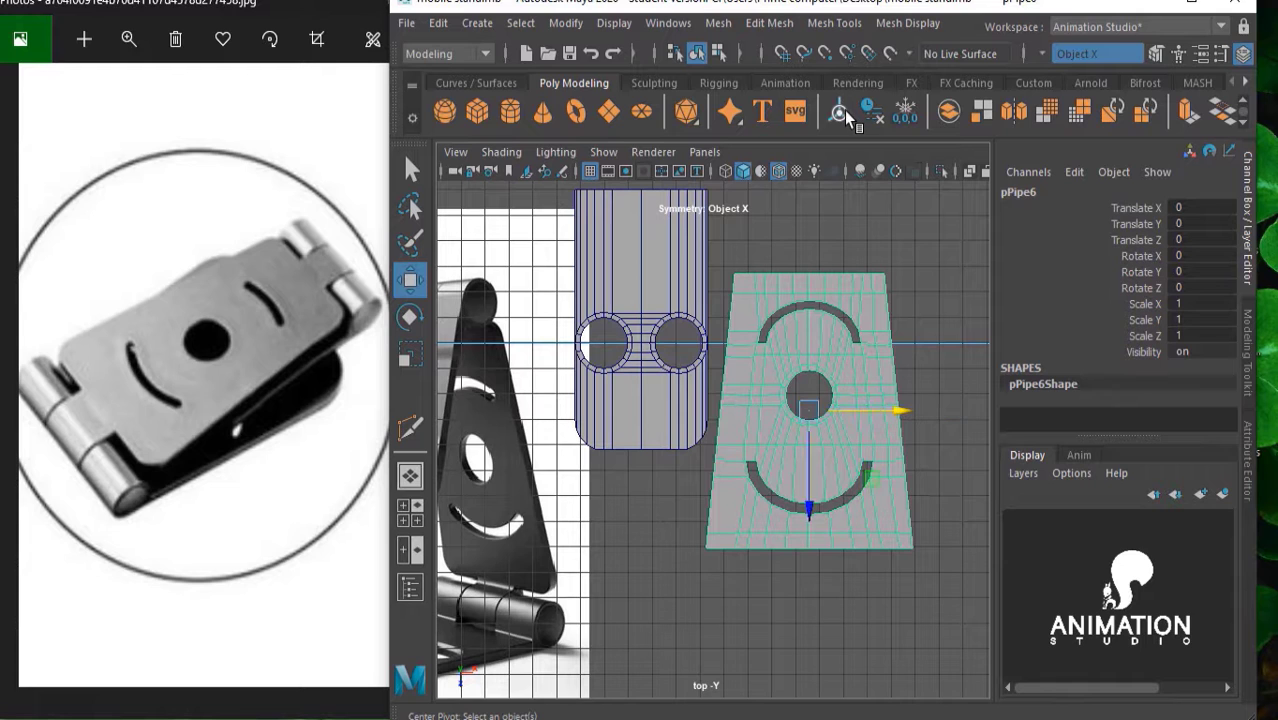
{"action": "scroll", "coordinate": [808, 367], "scroll_direction": "up", "scroll_amount": 3}
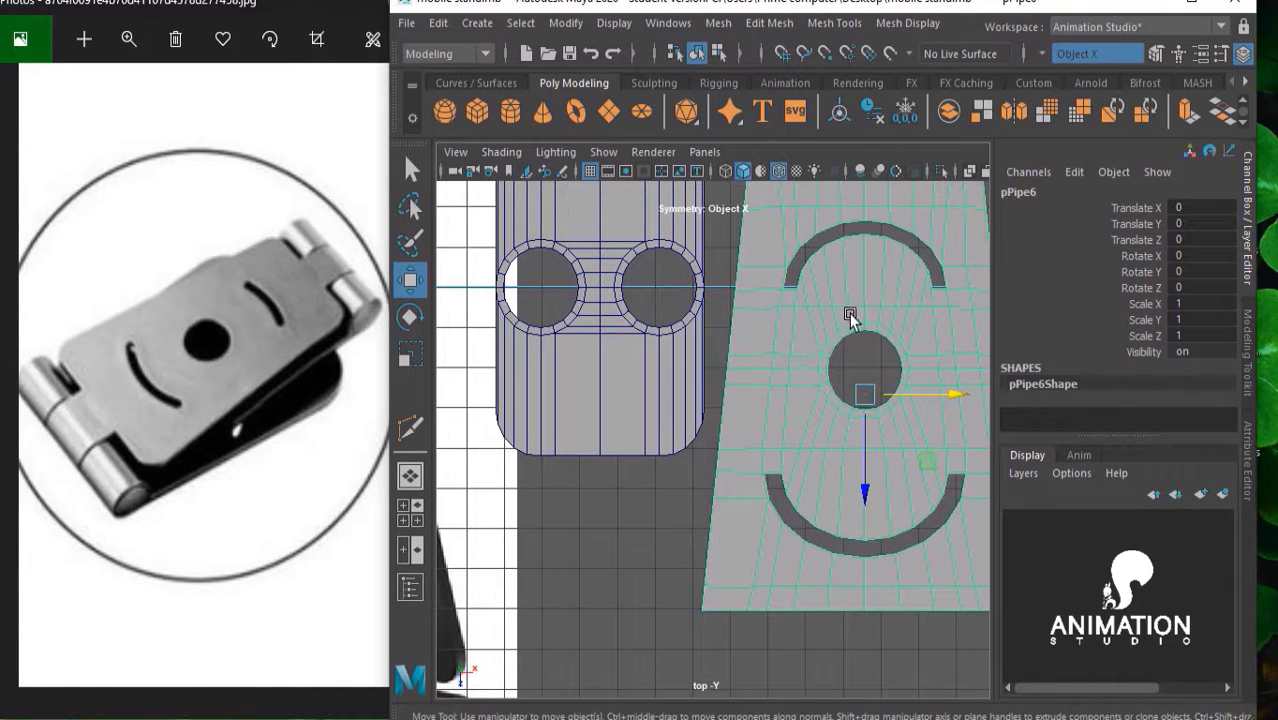
{"action": "scroll", "coordinate": [855, 308], "scroll_direction": "down", "scroll_amount": 2}
{"action": "right_click_drag", "start_coordinate": [816, 262], "coordinate": [750, 160]}
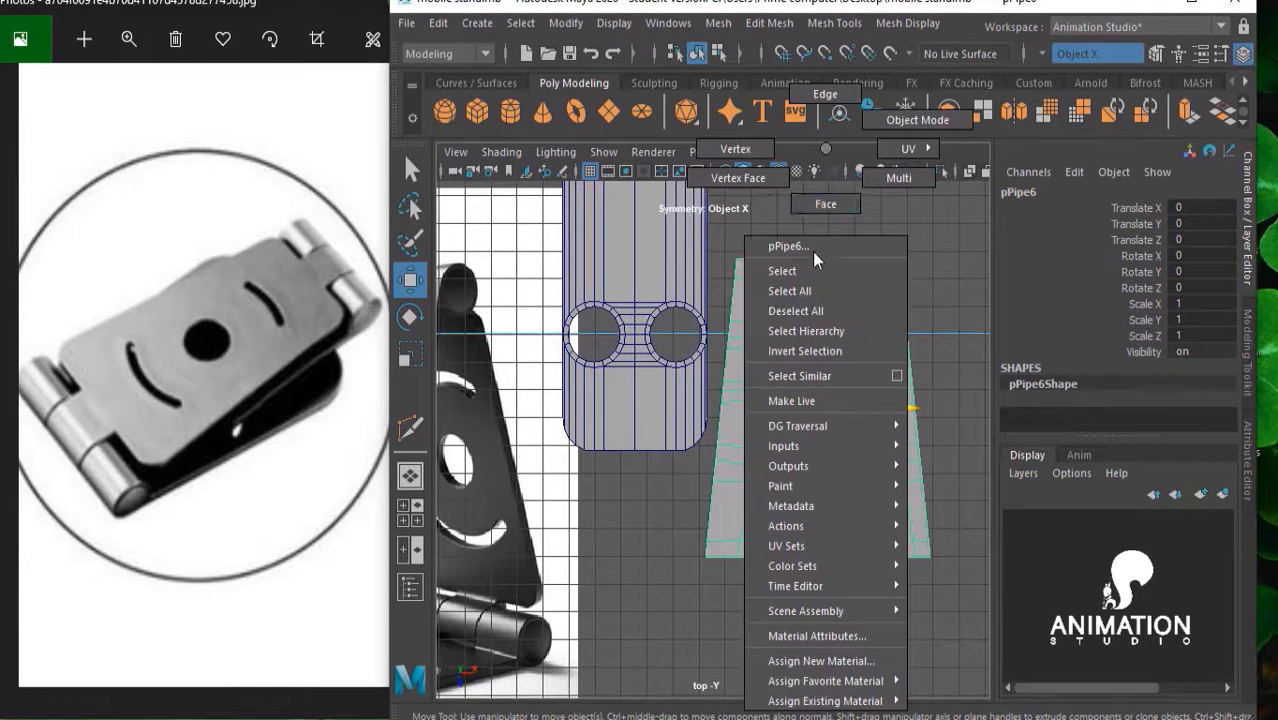
Scale the vertices ringing the central hole down slightly
{"action": "scroll", "coordinate": [732, 245], "scroll_direction": "down", "scroll_amount": 3}
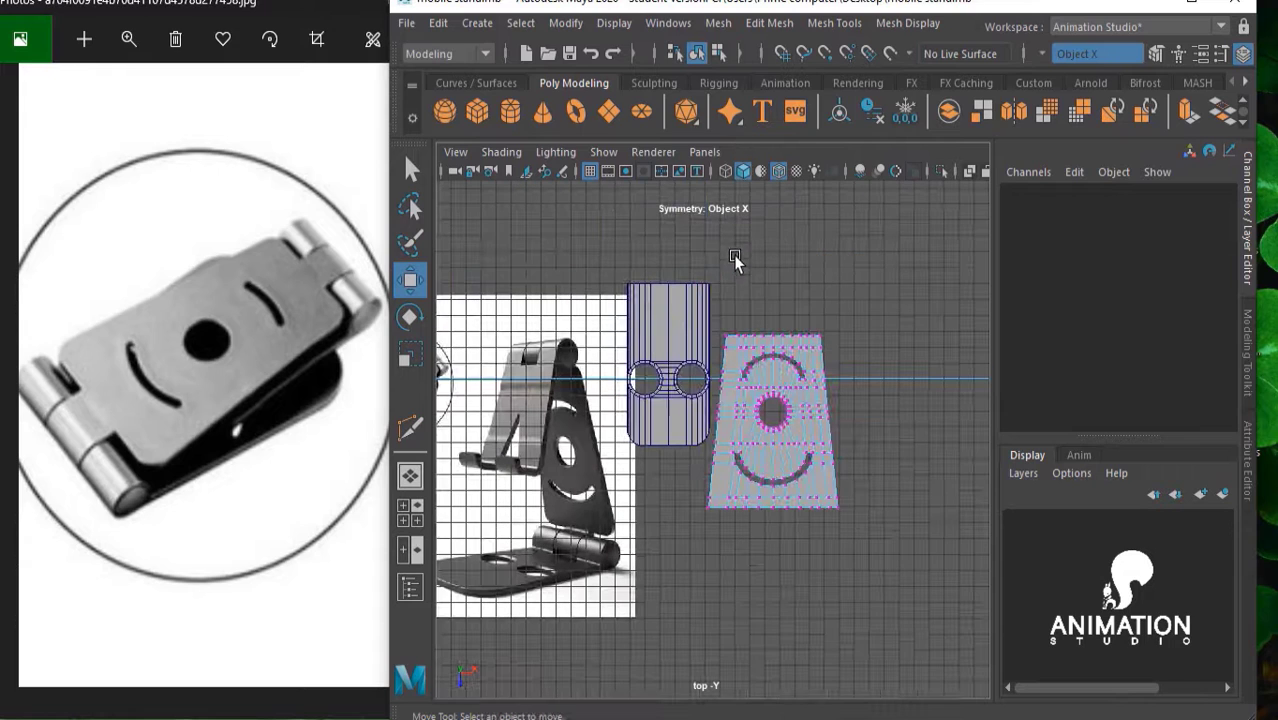
{"action": "left_click_drag", "start_coordinate": [714, 252], "coordinate": [856, 528]}
{"action": "scroll", "coordinate": [752, 422], "scroll_direction": "up", "scroll_amount": 5}
{"action": "key", "text": "f"}
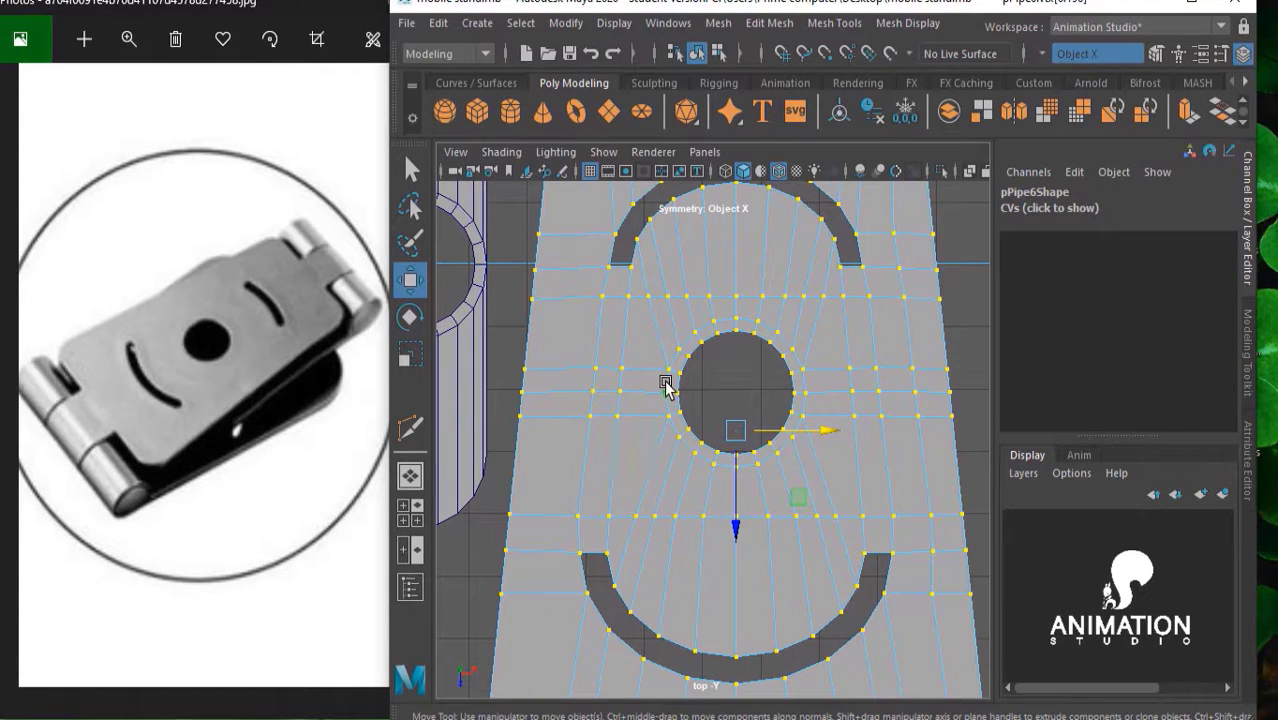
{"action": "left_click_drag", "start_coordinate": [651, 308], "coordinate": [822, 490]}
{"action": "key", "text": "r"}
{"action": "left_click_drag", "start_coordinate": [735, 437], "coordinate": [708, 447]}
{"action": "scroll", "coordinate": [805, 390], "scroll_direction": "down", "scroll_amount": 3}
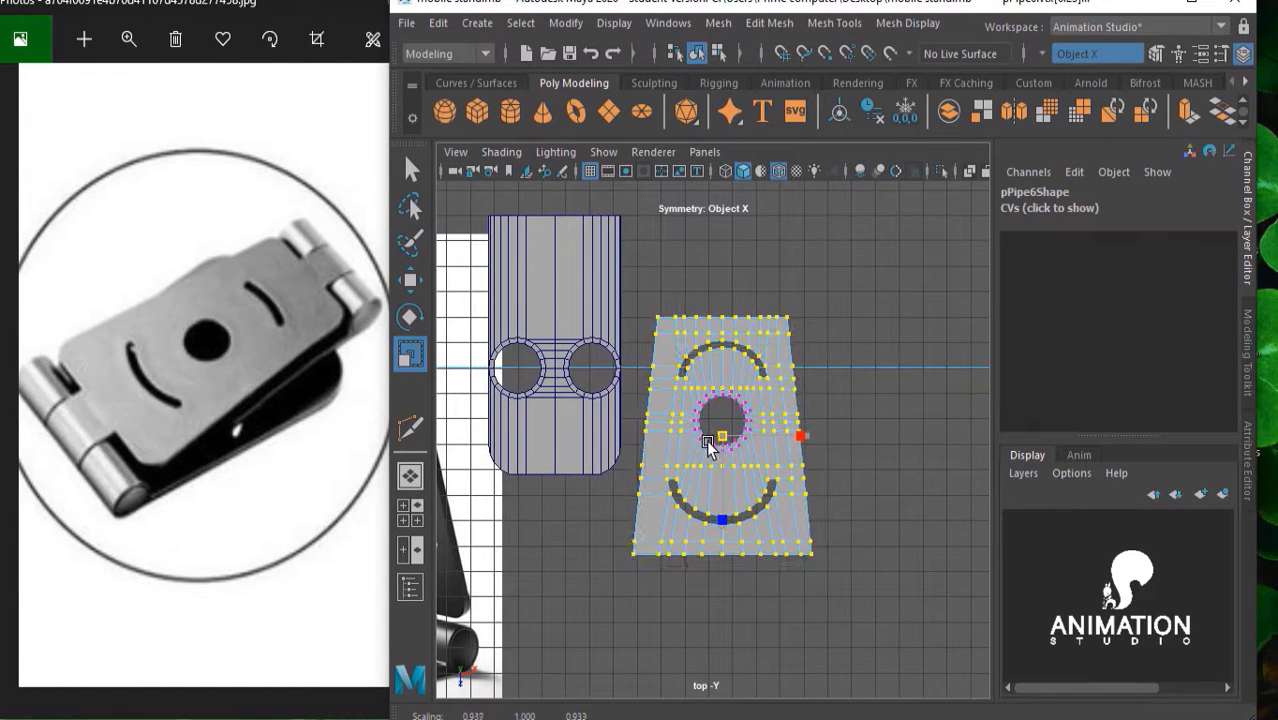
{"action": "scroll", "coordinate": [740, 390], "scroll_direction": "up", "scroll_amount": 3}
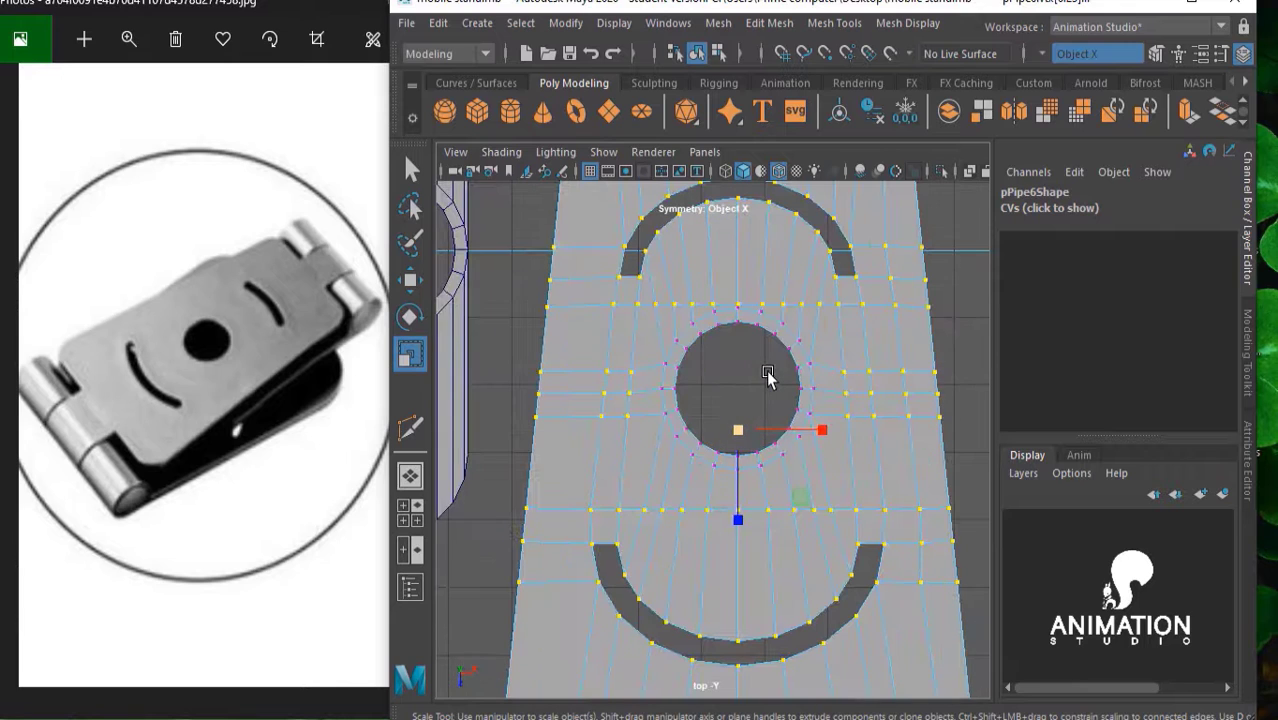
Check the plate's points in the side view, then return to the top view in Object Mode
{"action": "key", "text": "space"}
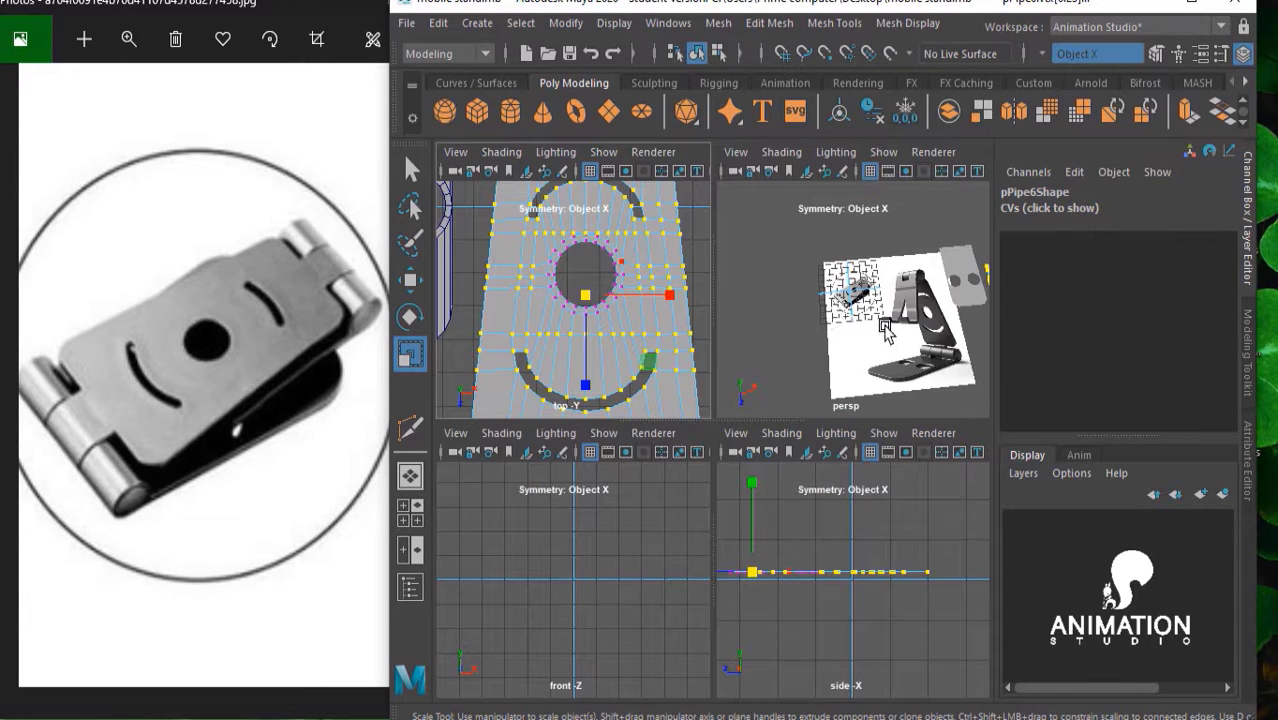
{"action": "key", "text": "space"}
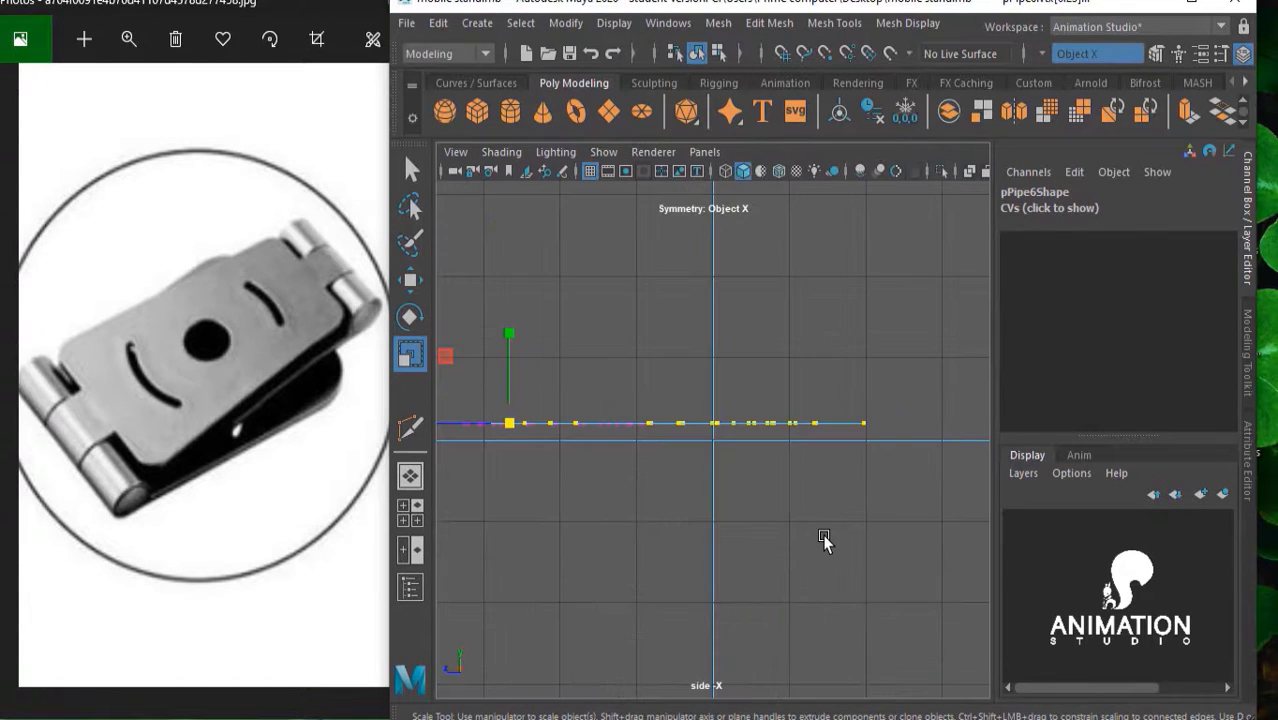
{"action": "scroll", "coordinate": [775, 455], "scroll_direction": "down", "scroll_amount": 3}
{"action": "middle_click_drag", "start_coordinate": [756, 451], "coordinate": [956, 456], "text": "alt"}
{"action": "scroll", "coordinate": [940, 453], "scroll_direction": "down", "scroll_amount": 3}
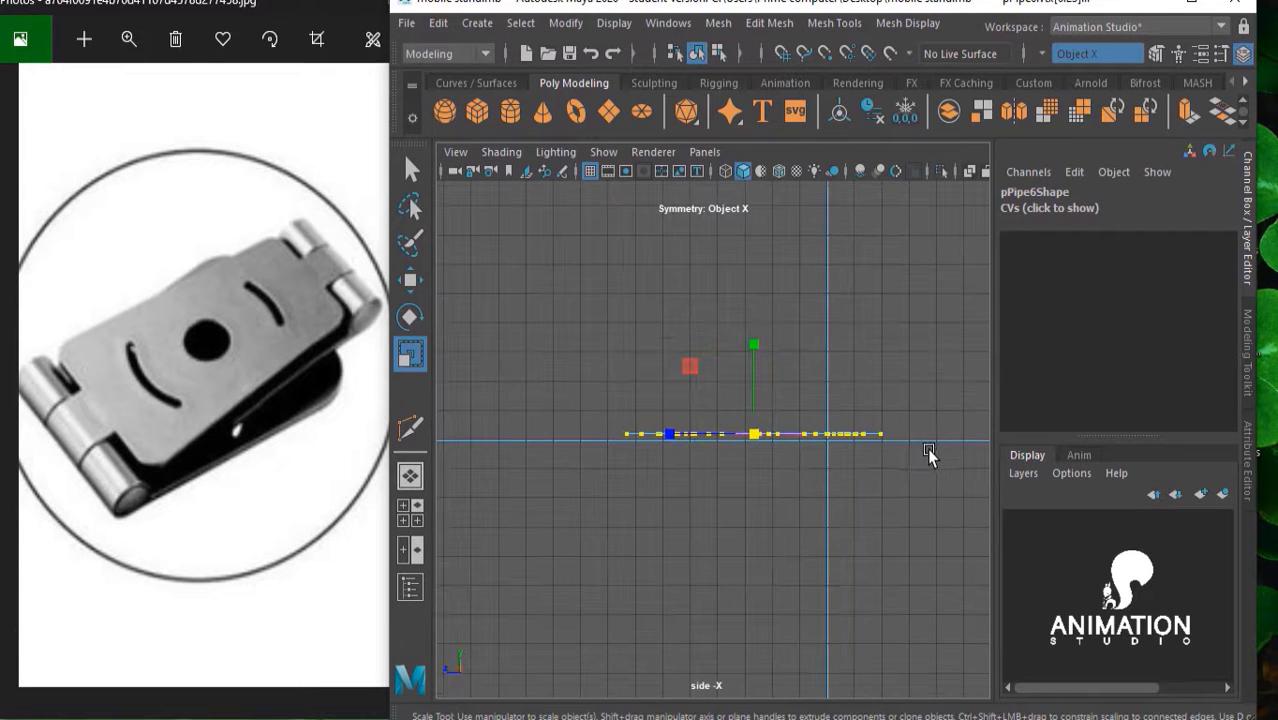
{"action": "mouse_move", "coordinate": [932, 465]}
{"action": "left_mouse_down"}
{"action": "mouse_move", "coordinate": [654, 352]}
{"action": "mouse_move", "coordinate": [585, 349]}
{"action": "left_mouse_up"}
{"action": "left_click", "coordinate": [754, 346]}
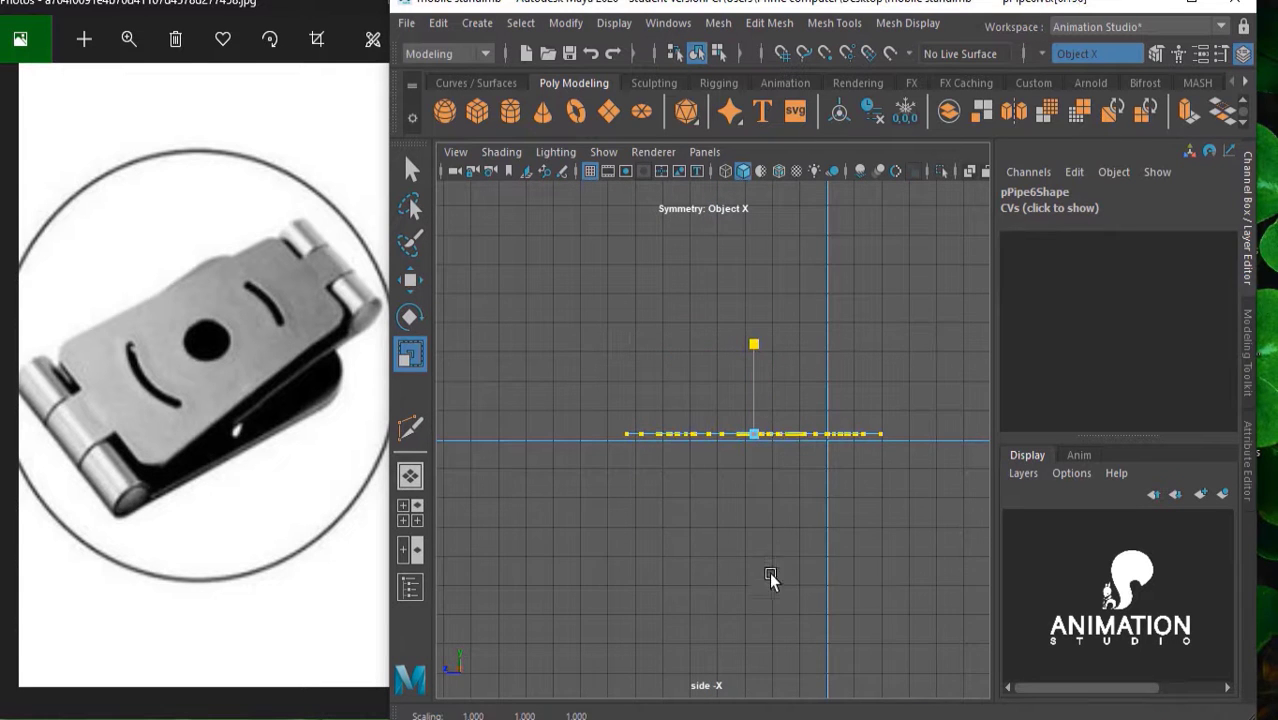
{"action": "key", "text": "space"}
{"action": "key", "text": "space"}
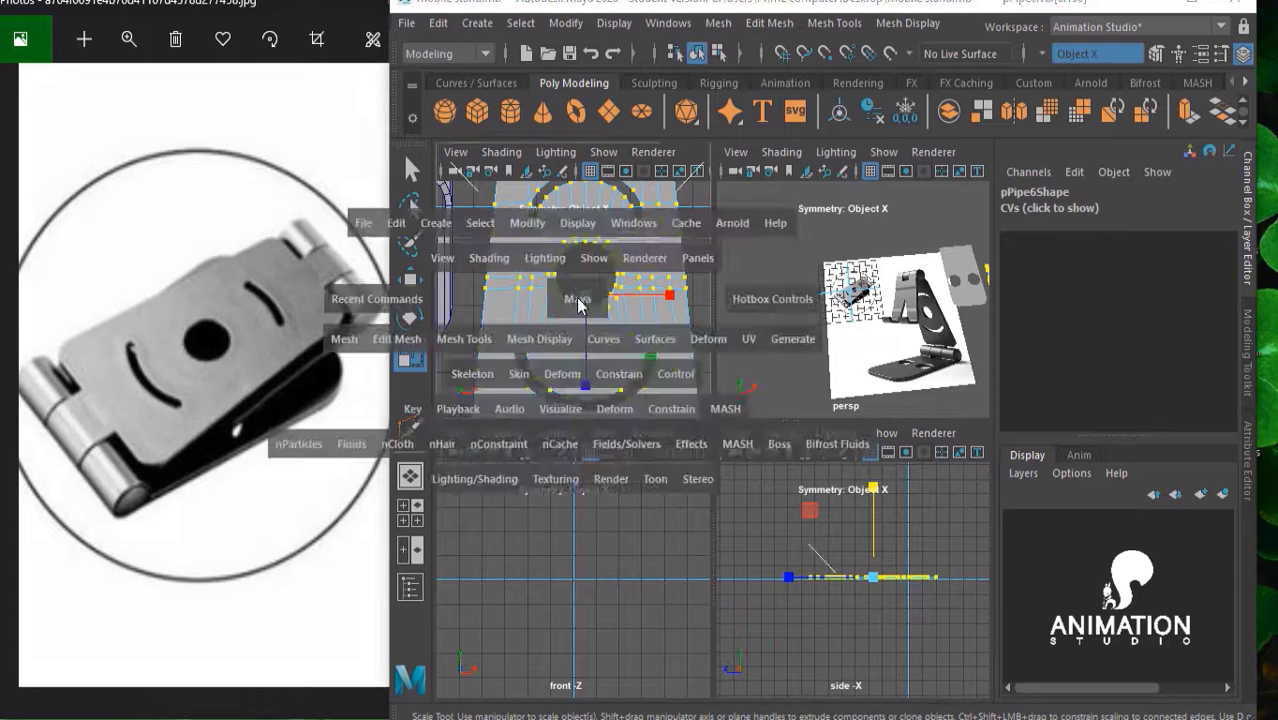
{"action": "left_click_drag", "start_coordinate": [706, 366], "coordinate": [856, 305], "text": "alt"}
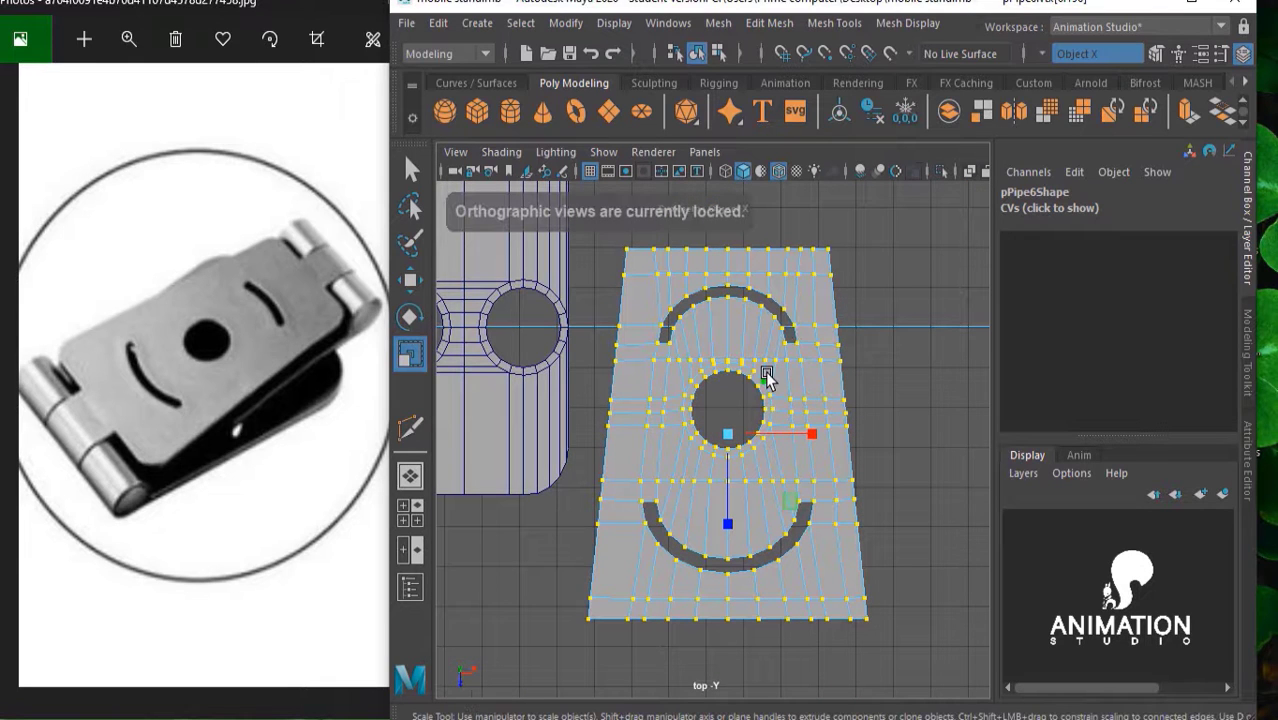
{"action": "right_click_drag", "start_coordinate": [768, 225], "coordinate": [833, 129]}
Move the plate over the reference part to compare, then back to its working spot
{"action": "key", "text": "w"}
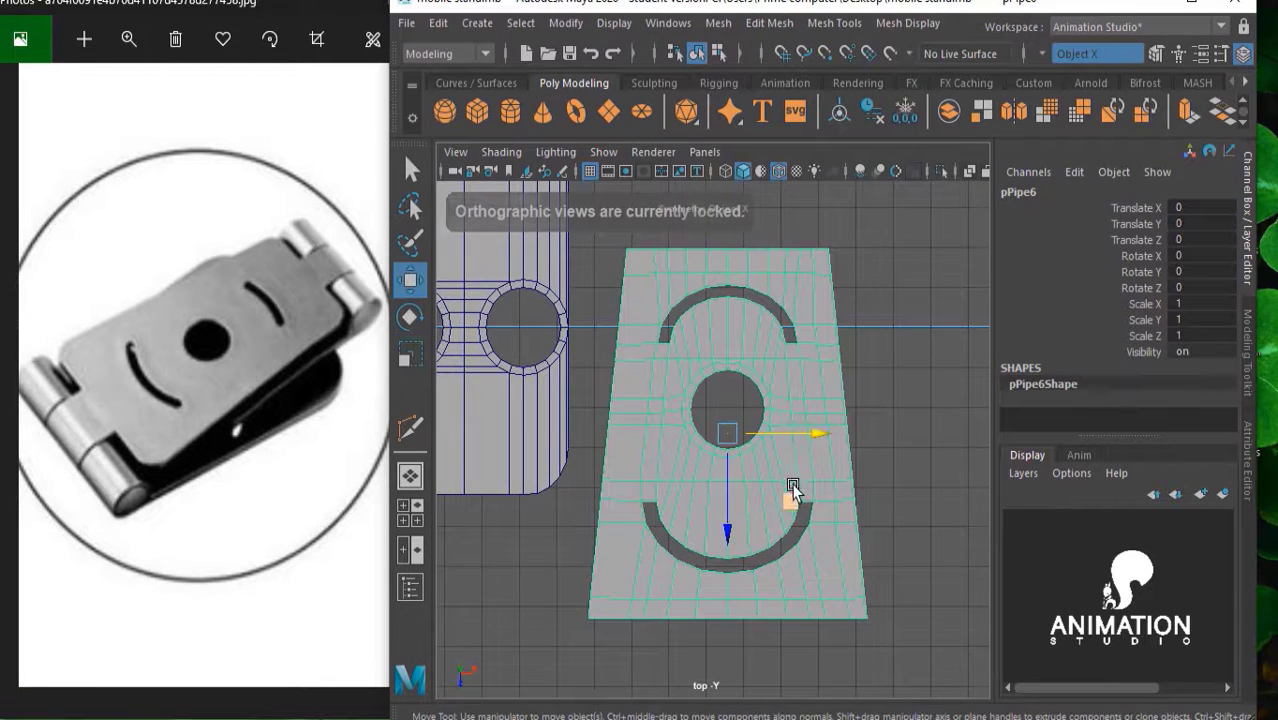
{"action": "scroll", "coordinate": [792, 487], "scroll_direction": "down", "scroll_amount": 2}
{"action": "left_click_drag", "start_coordinate": [725, 425], "coordinate": [545, 332]}
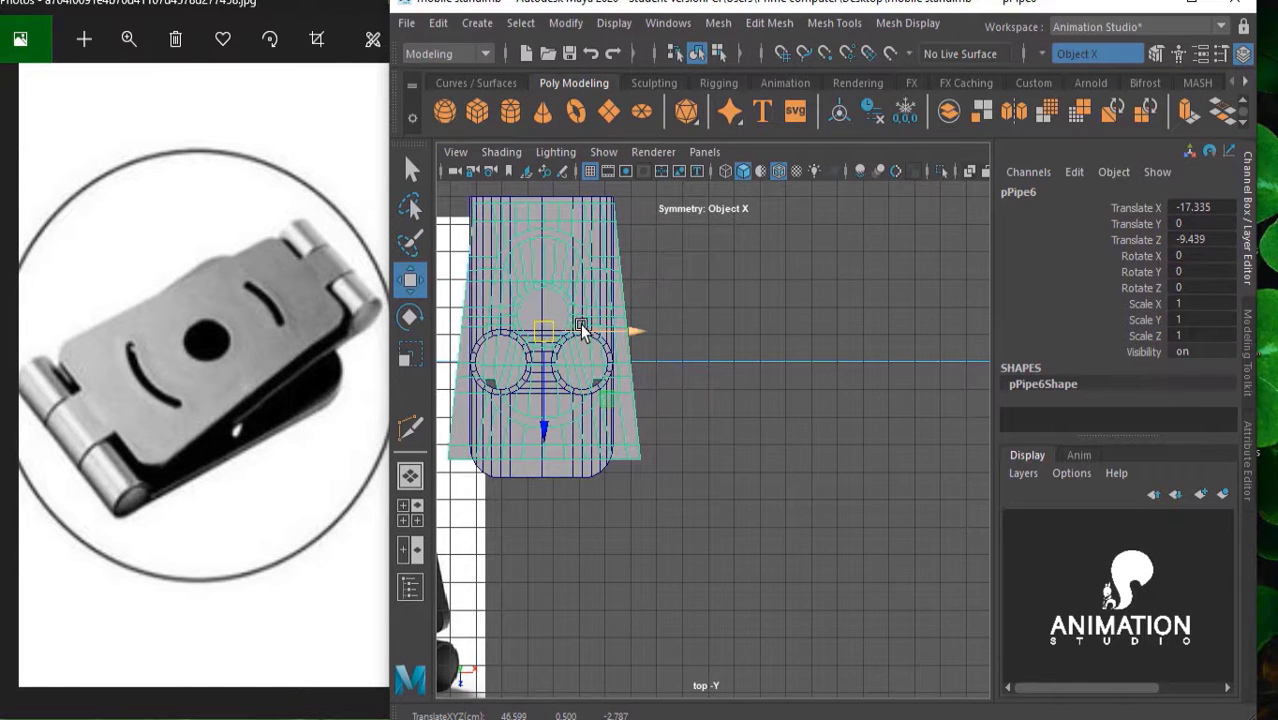
{"action": "scroll", "coordinate": [600, 340], "scroll_direction": "up", "scroll_amount": 2}
{"action": "middle_click_drag", "start_coordinate": [658, 322], "coordinate": [718, 380], "text": "alt"}
{"action": "left_click_drag", "start_coordinate": [700, 362], "coordinate": [901, 362]}
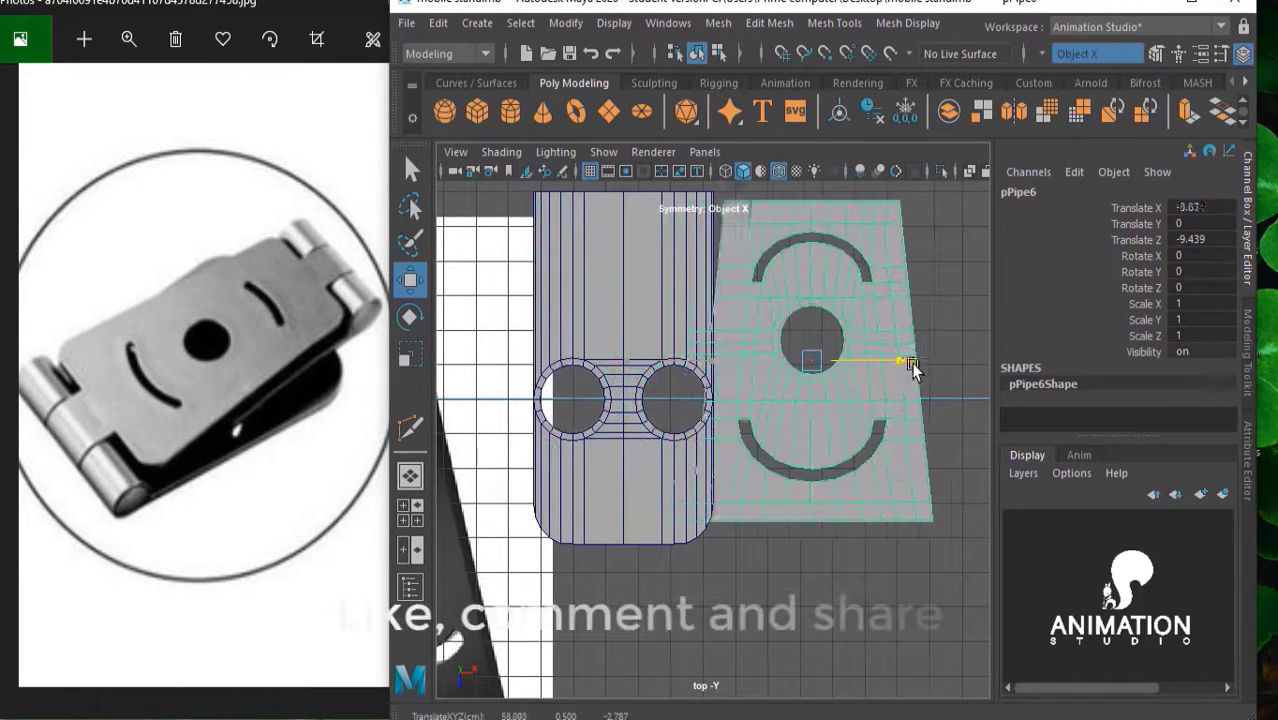
{"action": "middle_click_drag", "start_coordinate": [895, 385], "coordinate": [670, 410], "text": "alt"}
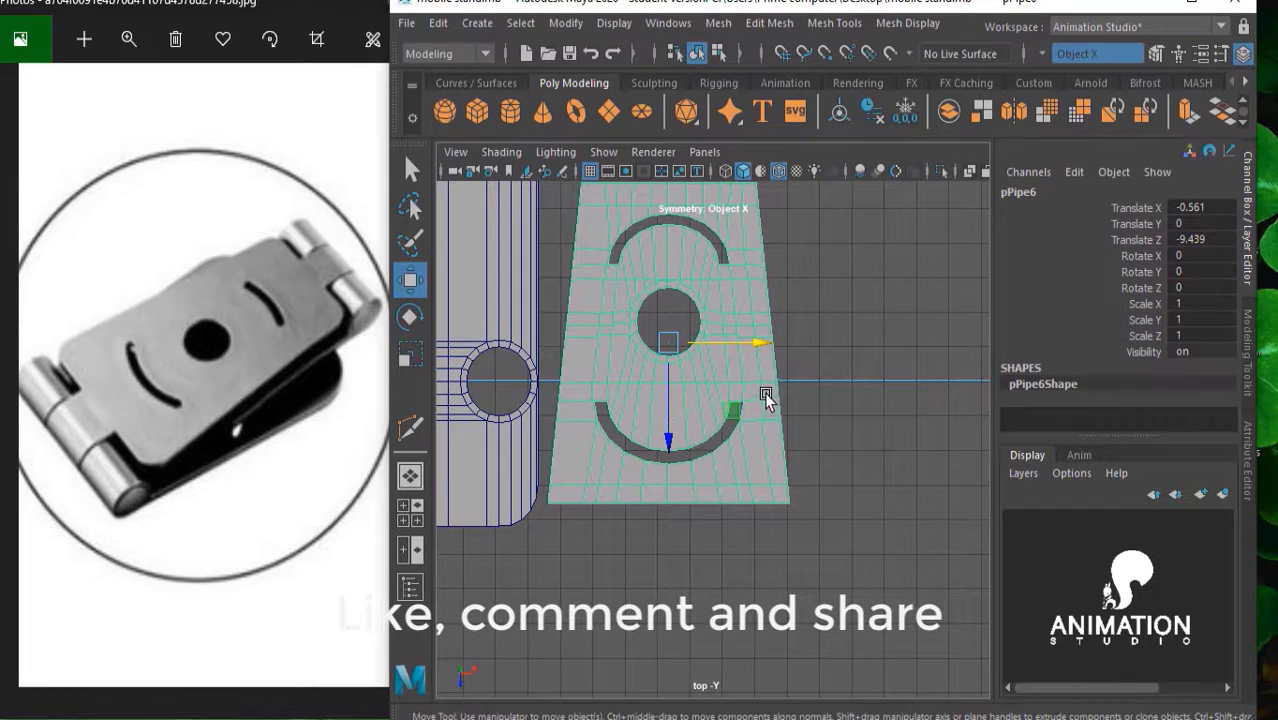
Scale every vertex except the hole ring along X, narrowing the plate to 0.844
{"action": "key", "text": "r"}
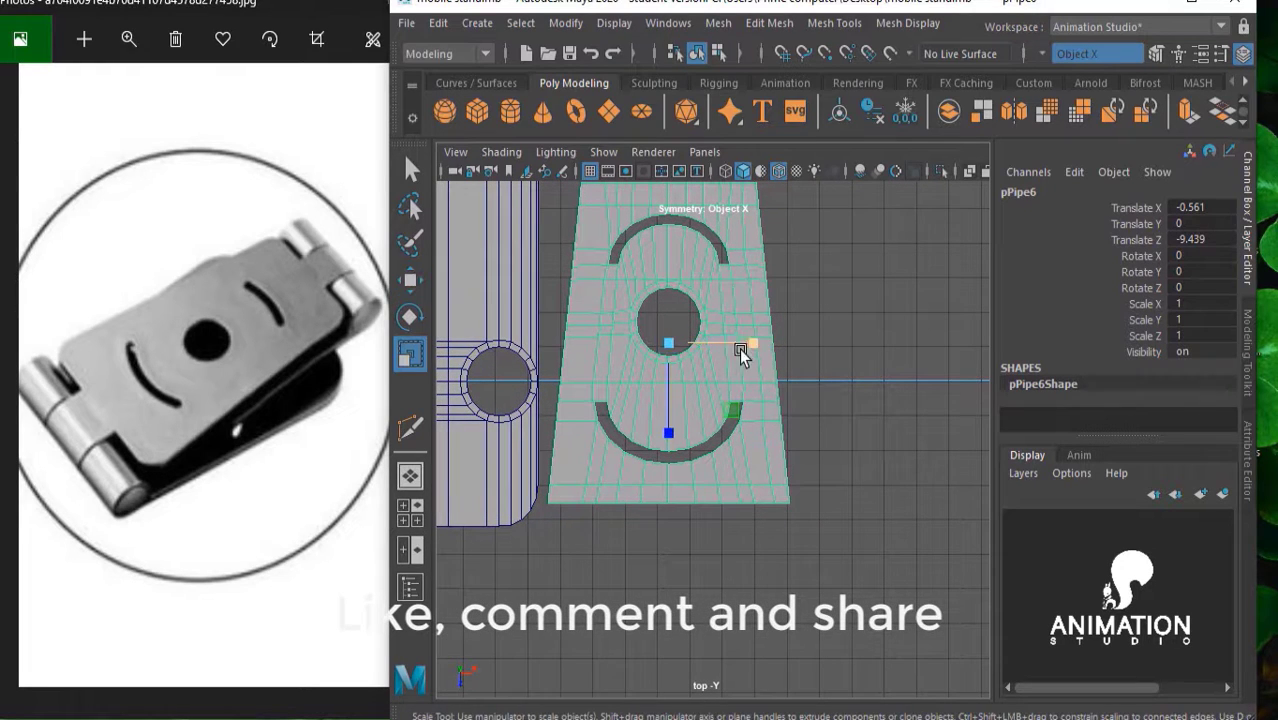
{"action": "right_click_drag", "start_coordinate": [697, 300], "coordinate": [639, 296]}
{"action": "scroll", "coordinate": [639, 296], "scroll_direction": "up", "scroll_amount": 3}
{"action": "scroll", "coordinate": [727, 400], "scroll_direction": "down", "scroll_amount": 1}
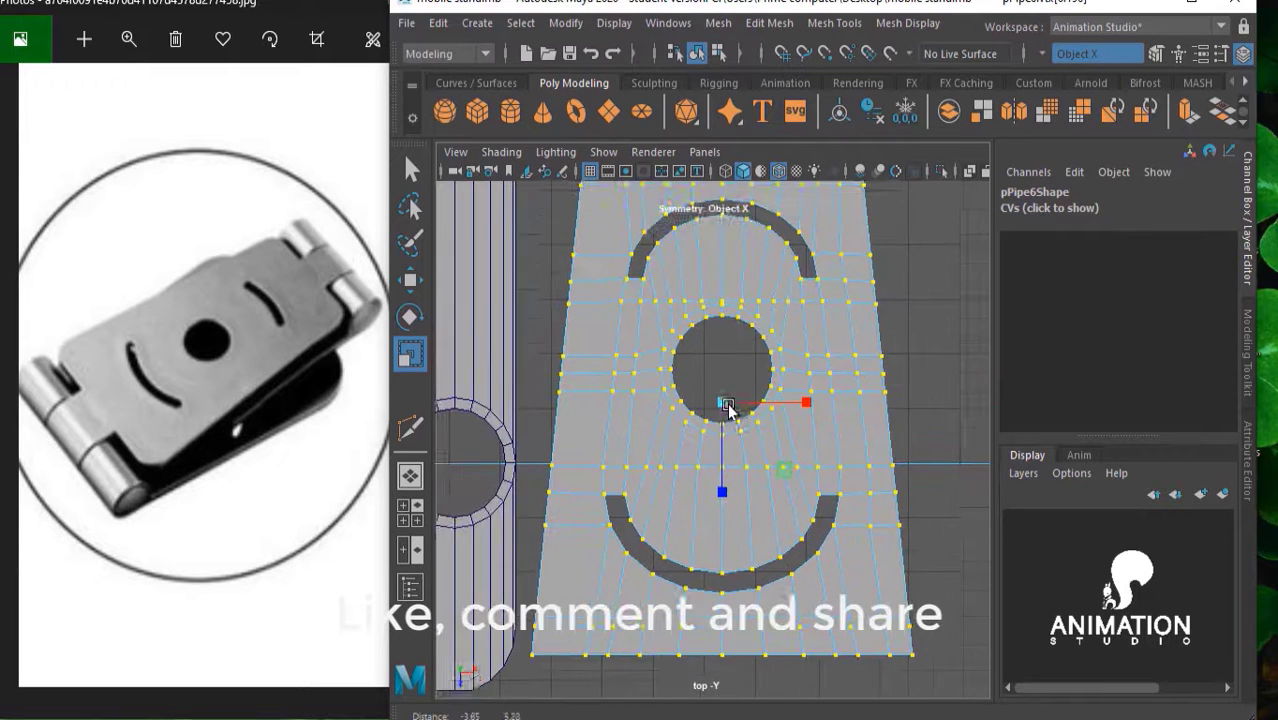
{"action": "mouse_move", "coordinate": [796, 459]}
{"action": "left_mouse_down"}
{"action": "mouse_move", "coordinate": [662, 354]}
{"action": "mouse_move", "coordinate": [652, 326]}
{"action": "left_mouse_up"}
{"action": "scroll", "coordinate": [733, 337], "scroll_direction": "up", "scroll_amount": 2}
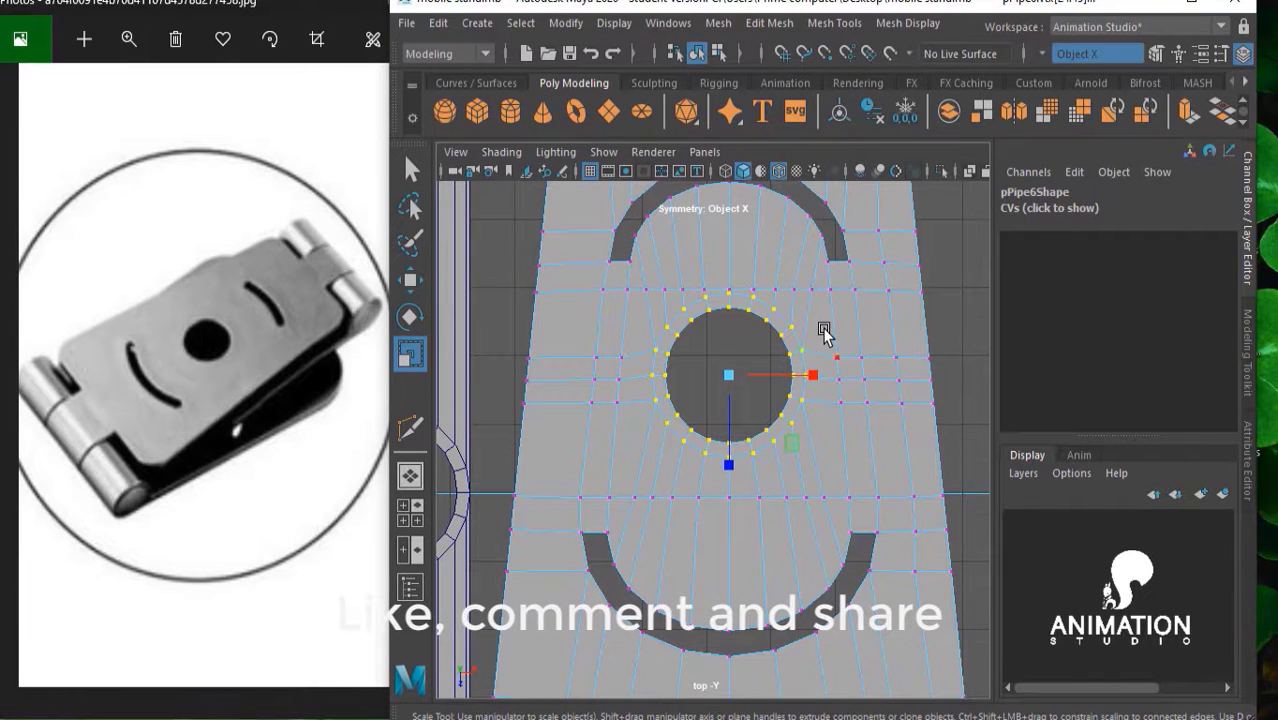
{"action": "scroll", "coordinate": [824, 450], "scroll_direction": "down", "scroll_amount": 5}
{"action": "left_click_drag", "start_coordinate": [848, 603], "coordinate": [619, 328], "text": "shift"}
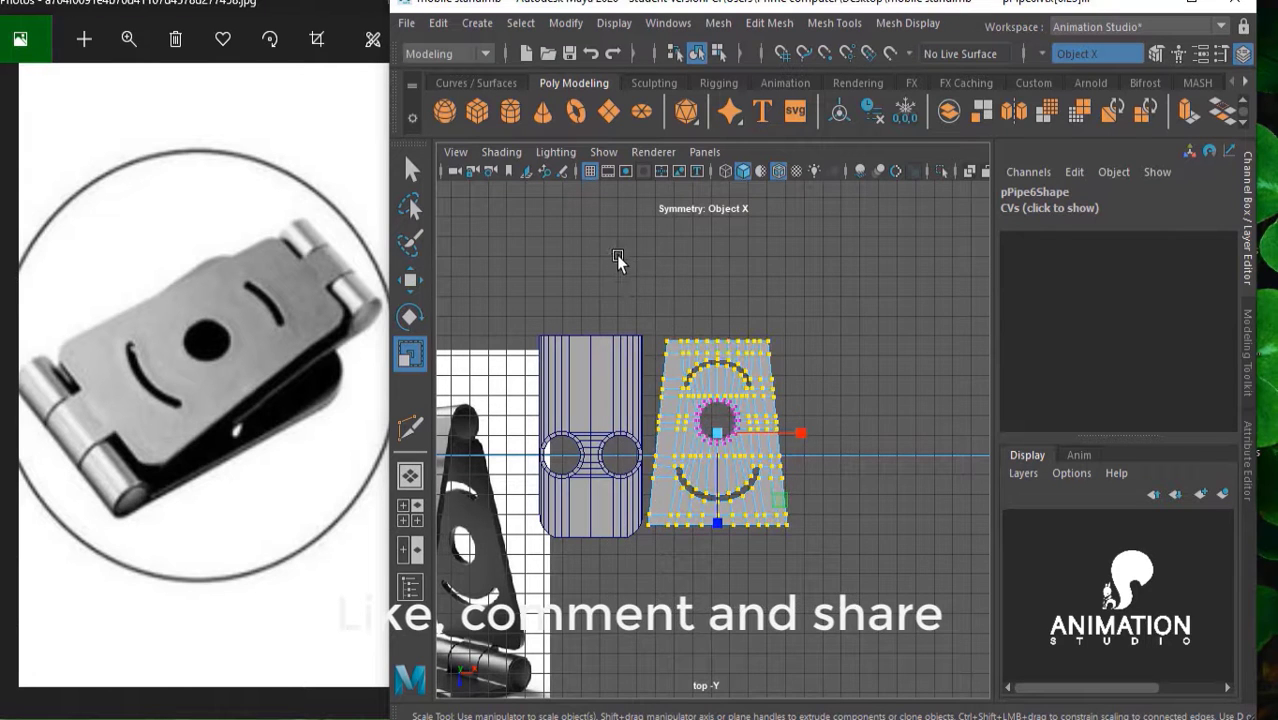
{"action": "scroll", "coordinate": [716, 340], "scroll_direction": "up", "scroll_amount": 3}
{"action": "left_click_drag", "start_coordinate": [806, 426], "coordinate": [793, 427]}
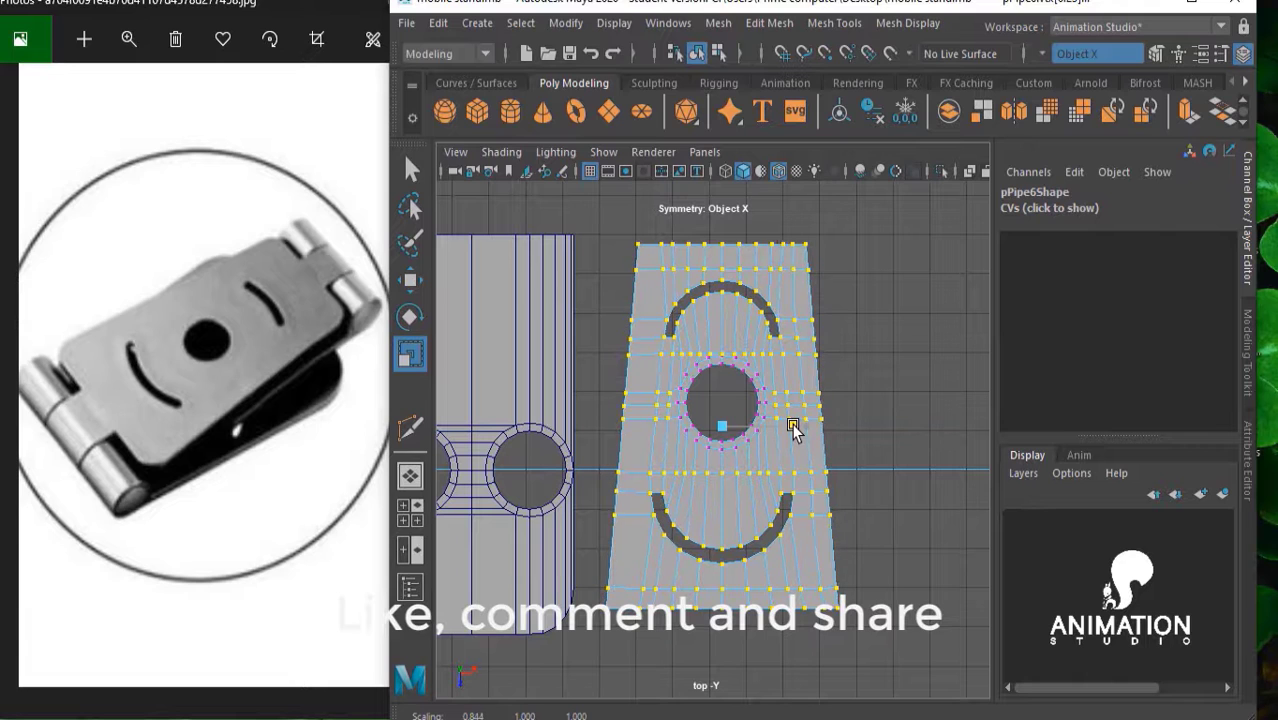
{"action": "scroll", "coordinate": [776, 352], "scroll_direction": "up", "scroll_amount": 2}
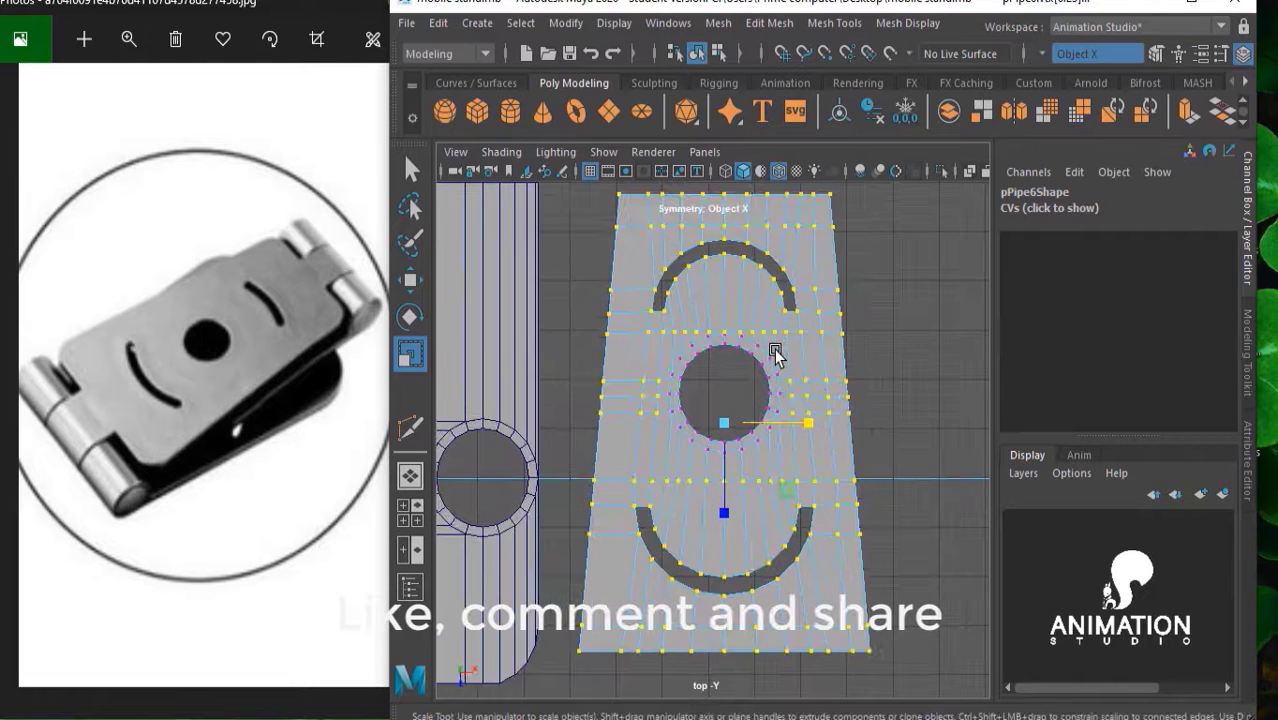
{"action": "right_click_drag", "start_coordinate": [781, 347], "coordinate": [873, 118]}
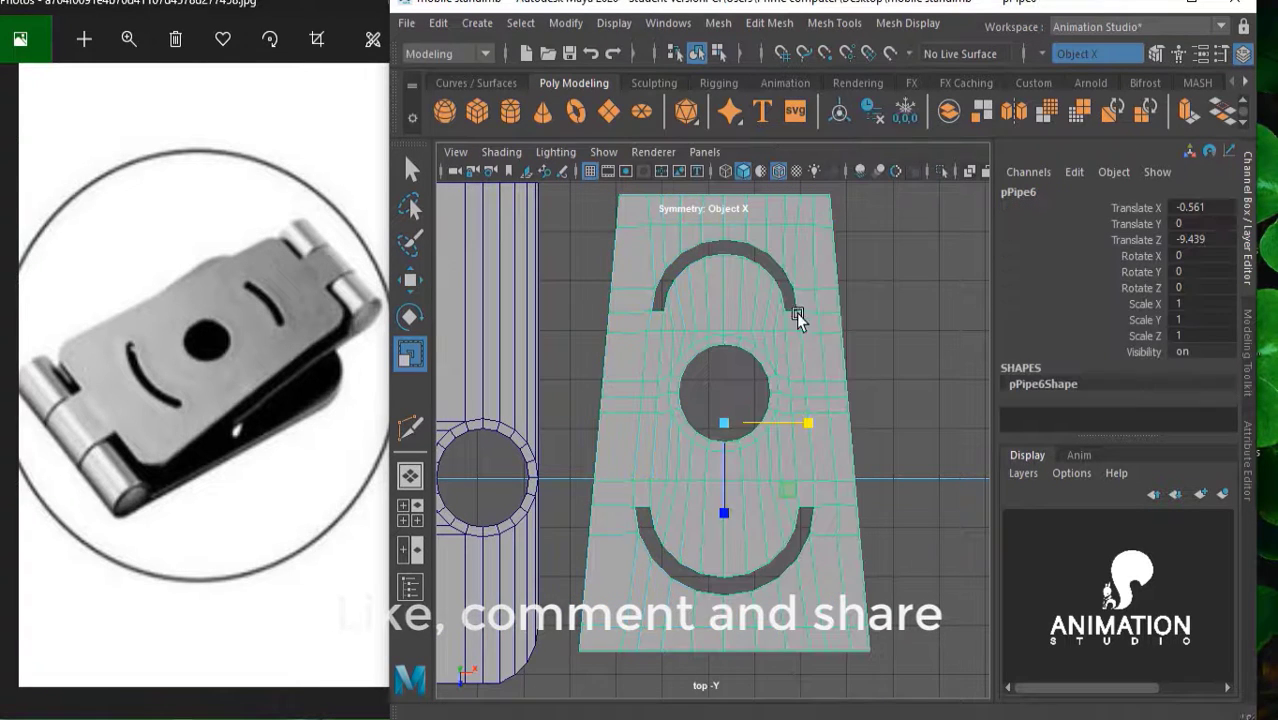
Slide the plate over the reference part to compare, then move it back beside it
{"action": "key", "text": "w"}
{"action": "left_click_drag", "start_coordinate": [808, 424], "coordinate": [512, 405]}
{"action": "middle_click_drag", "start_coordinate": [512, 405], "coordinate": [814, 430], "text": "alt"}
{"action": "scroll", "coordinate": [814, 430], "scroll_direction": "up", "scroll_amount": 2}
{"action": "left_click_drag", "start_coordinate": [793, 437], "coordinate": [768, 443]}
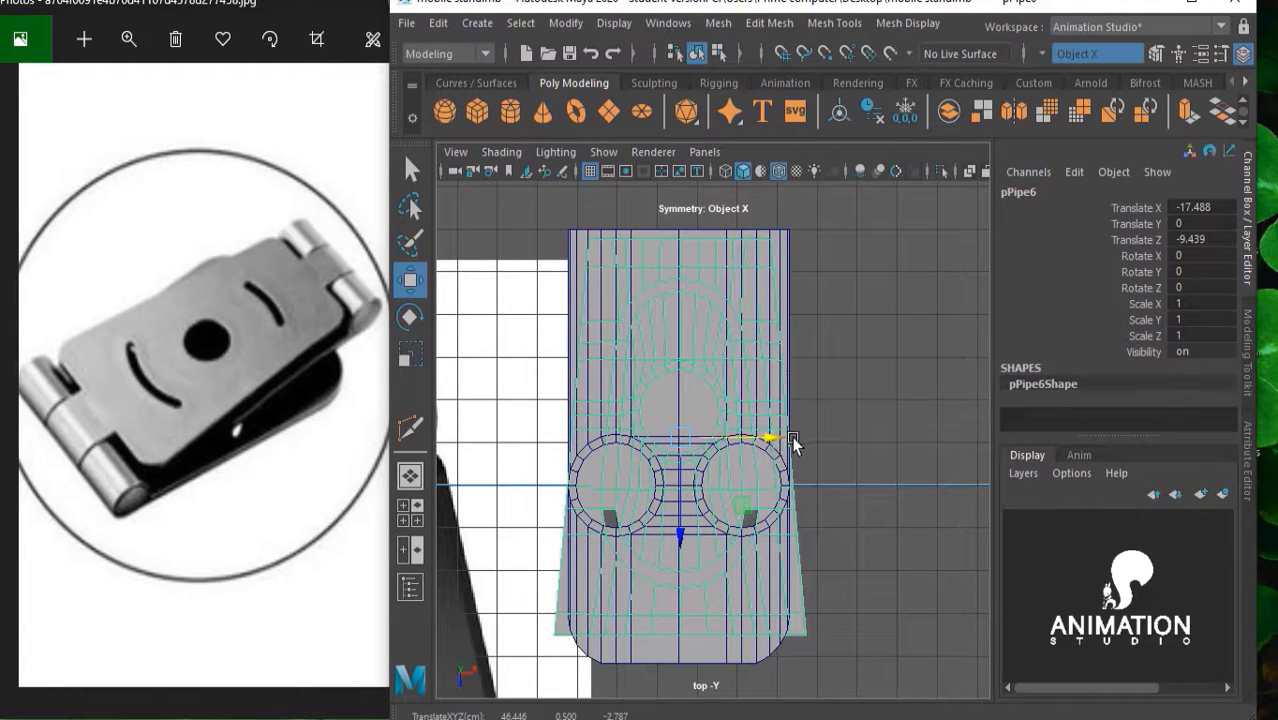
{"action": "left_click_drag", "start_coordinate": [793, 442], "coordinate": [941, 436]}
{"action": "scroll", "coordinate": [890, 434], "scroll_direction": "down", "scroll_amount": 2}
{"action": "key", "text": "f"}
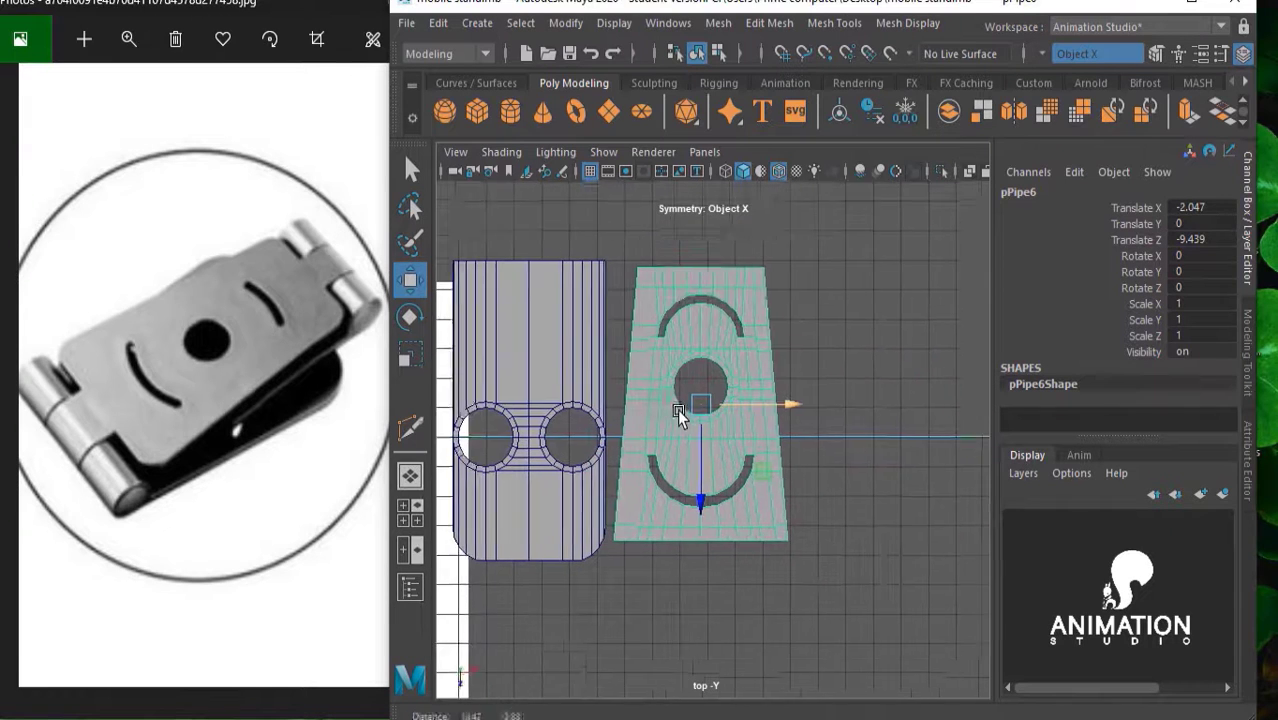
Scale the plate's vertices along X to 0.933, undoing an accidental vertex shift
{"action": "right_click_drag", "start_coordinate": [745, 321], "coordinate": [693, 266]}
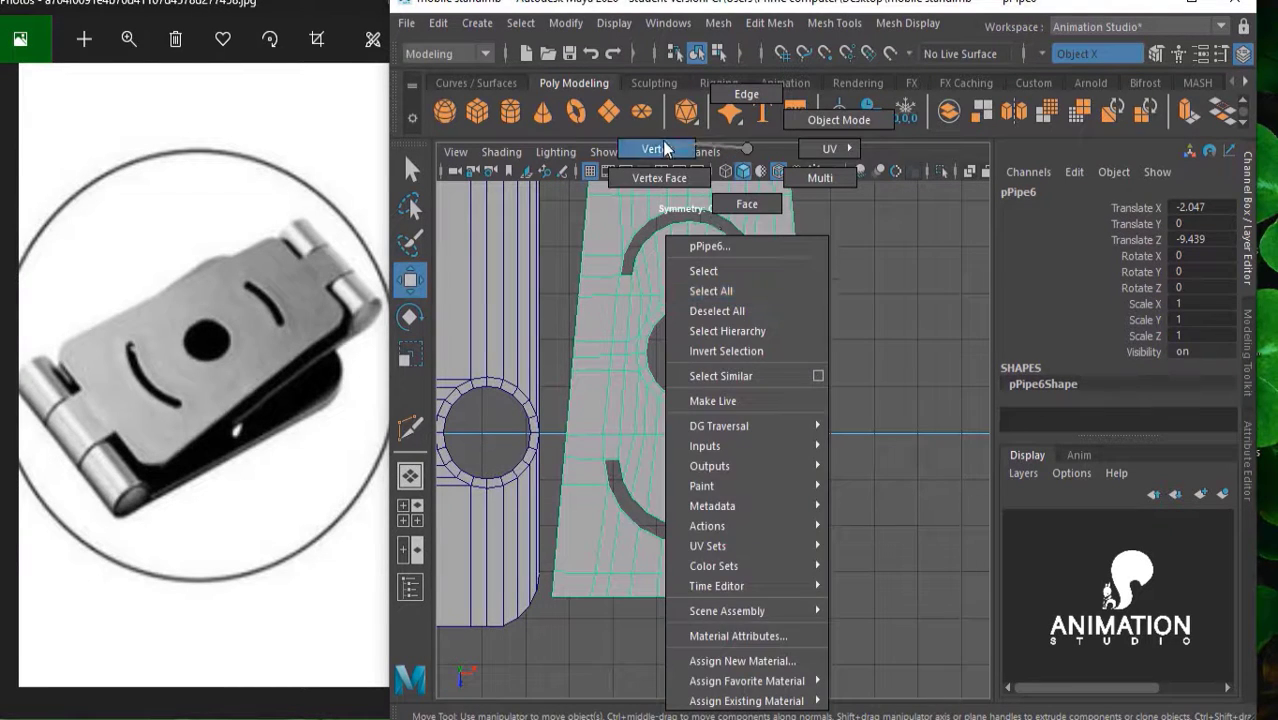
{"action": "key", "text": "r"}
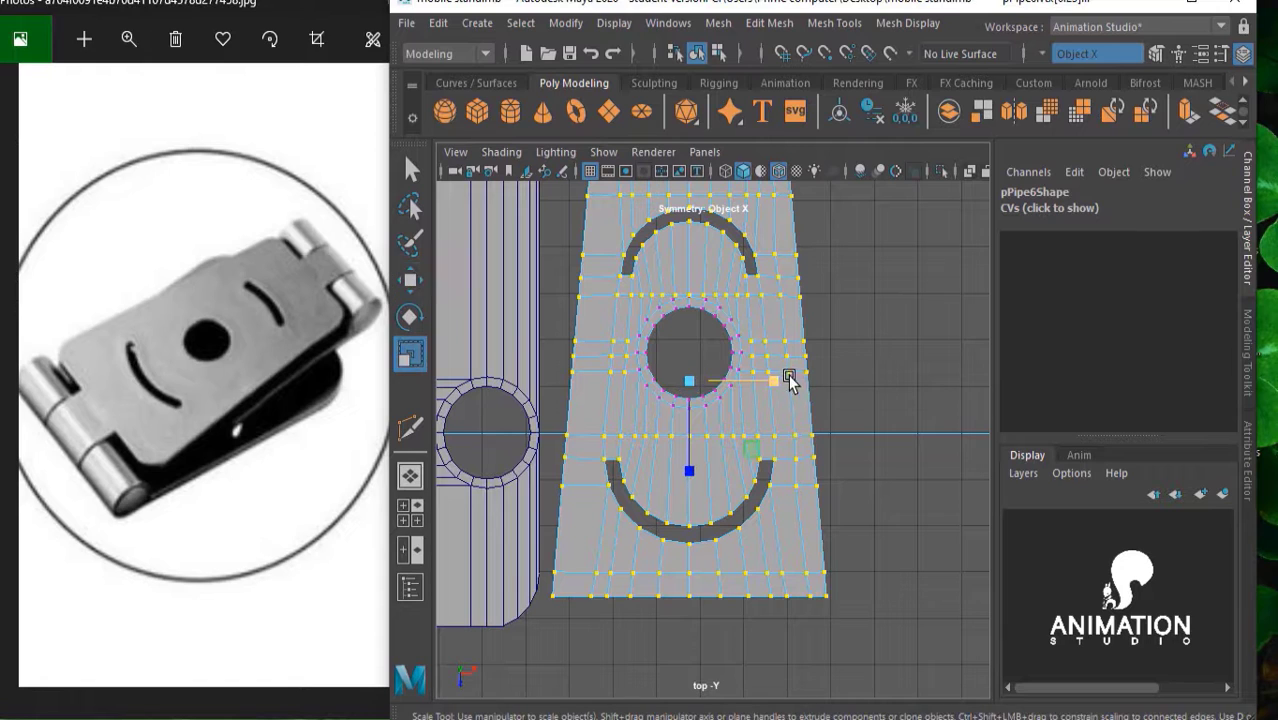
{"action": "left_click_drag", "start_coordinate": [775, 380], "coordinate": [763, 383]}
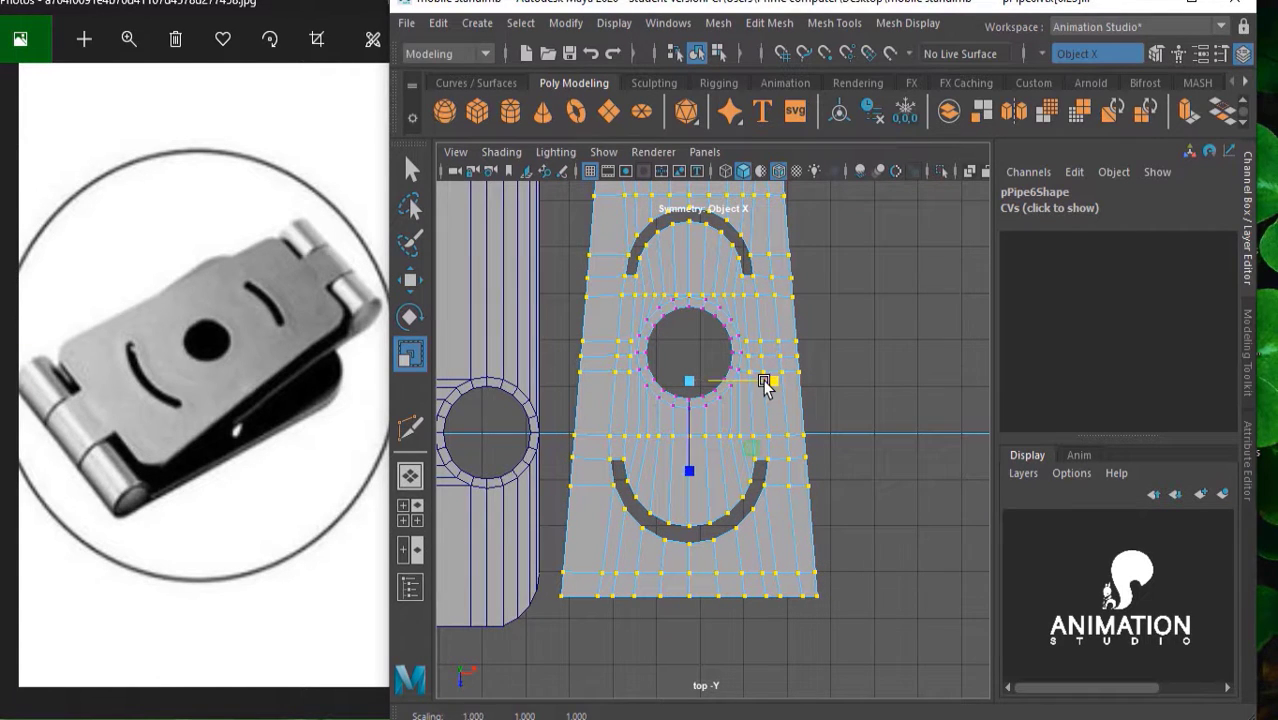
{"action": "key", "text": "w"}
{"action": "left_click_drag", "start_coordinate": [773, 378], "coordinate": [642, 364]}
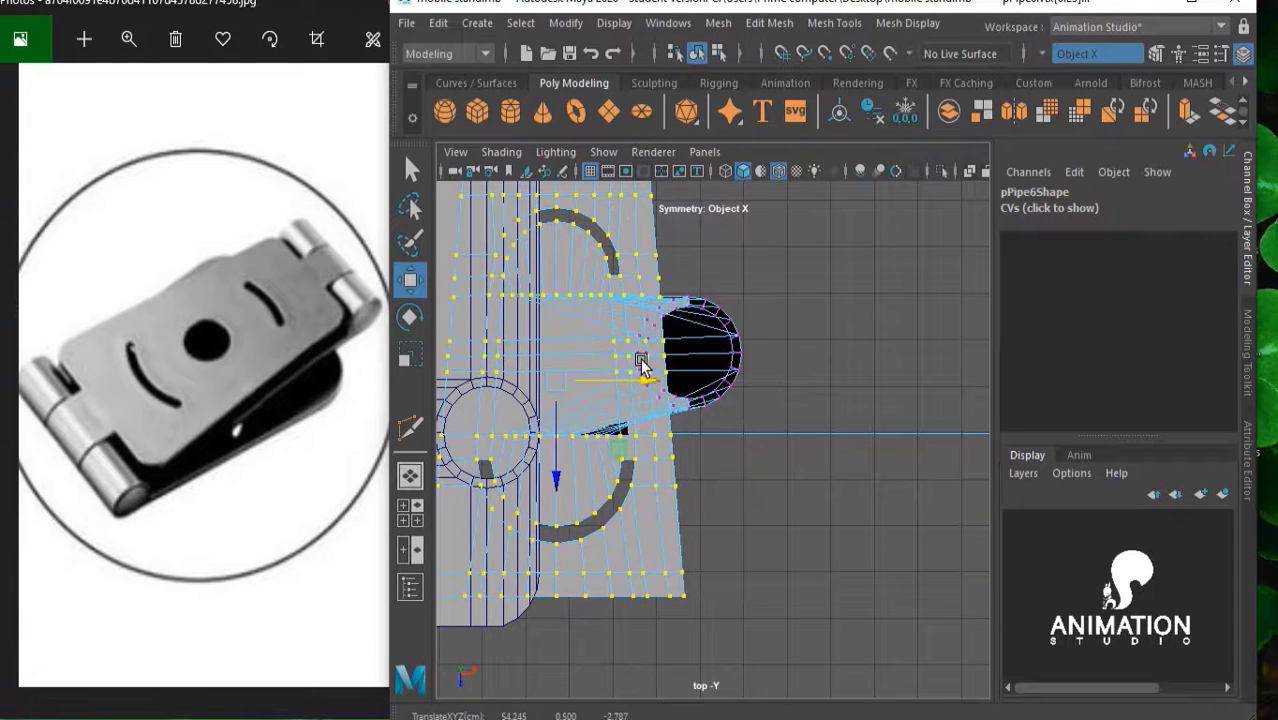
{"action": "key", "text": "ctrl+z"}
{"action": "right_click_drag", "start_coordinate": [772, 295], "coordinate": [834, 125]}
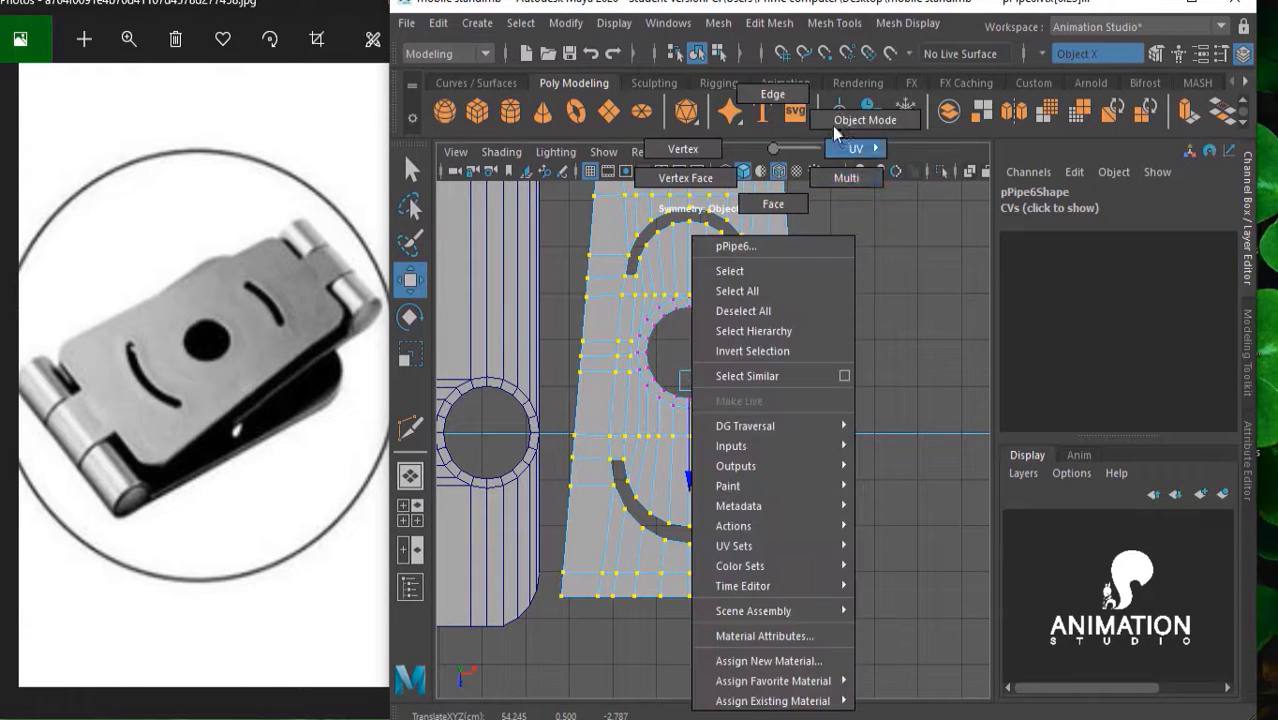
{"action": "left_click", "coordinate": [863, 283]}
{"action": "scroll", "coordinate": [761, 327], "scroll_direction": "down", "scroll_amount": 2}
{"action": "scroll", "coordinate": [819, 300], "scroll_direction": "down", "scroll_amount": 2}
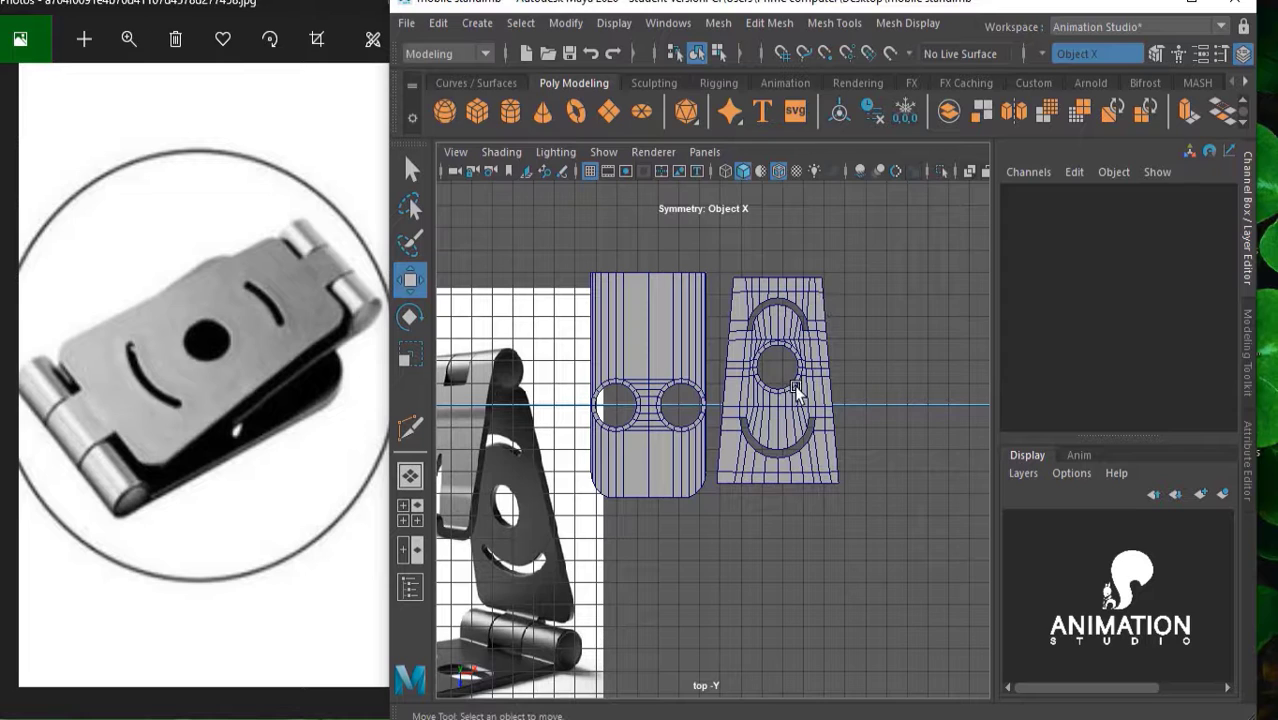
{"action": "scroll", "coordinate": [640, 397], "scroll_direction": "down", "scroll_amount": 2}
{"action": "scroll", "coordinate": [673, 366], "scroll_direction": "up", "scroll_amount": 3}
{"action": "scroll", "coordinate": [836, 309], "scroll_direction": "up", "scroll_amount": 1}
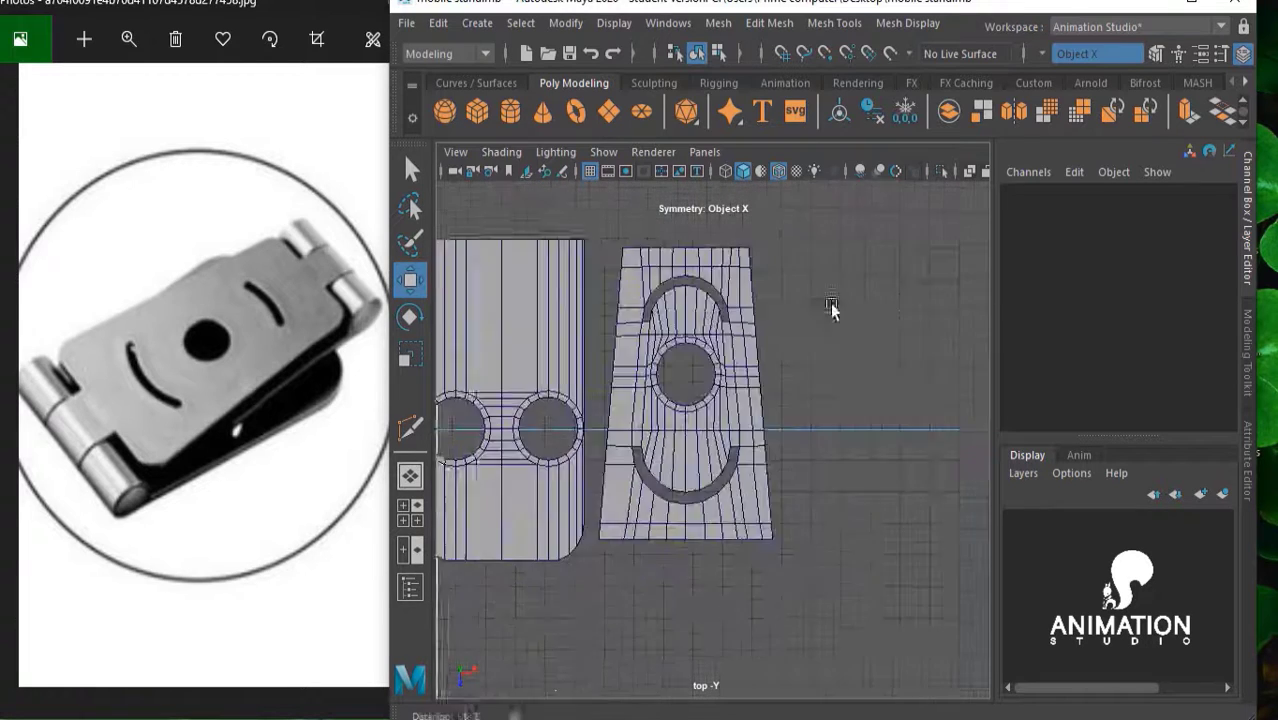
{"action": "middle_click_drag", "start_coordinate": [836, 309], "coordinate": [929, 305], "text": "alt"}
{"action": "scroll", "coordinate": [893, 372], "scroll_direction": "up", "scroll_amount": 1}
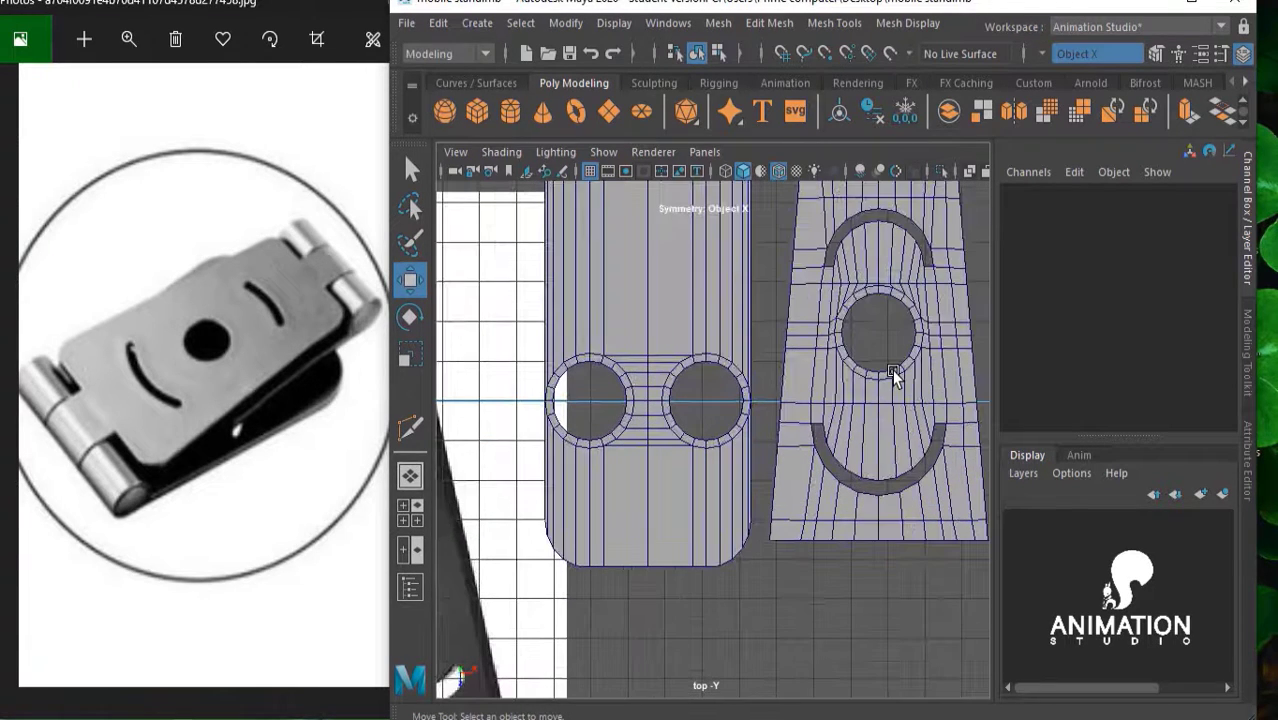
{"action": "middle_click_drag", "start_coordinate": [893, 428], "coordinate": [730, 360], "text": "alt"}
{"action": "scroll", "coordinate": [730, 360], "scroll_direction": "up", "scroll_amount": 2}
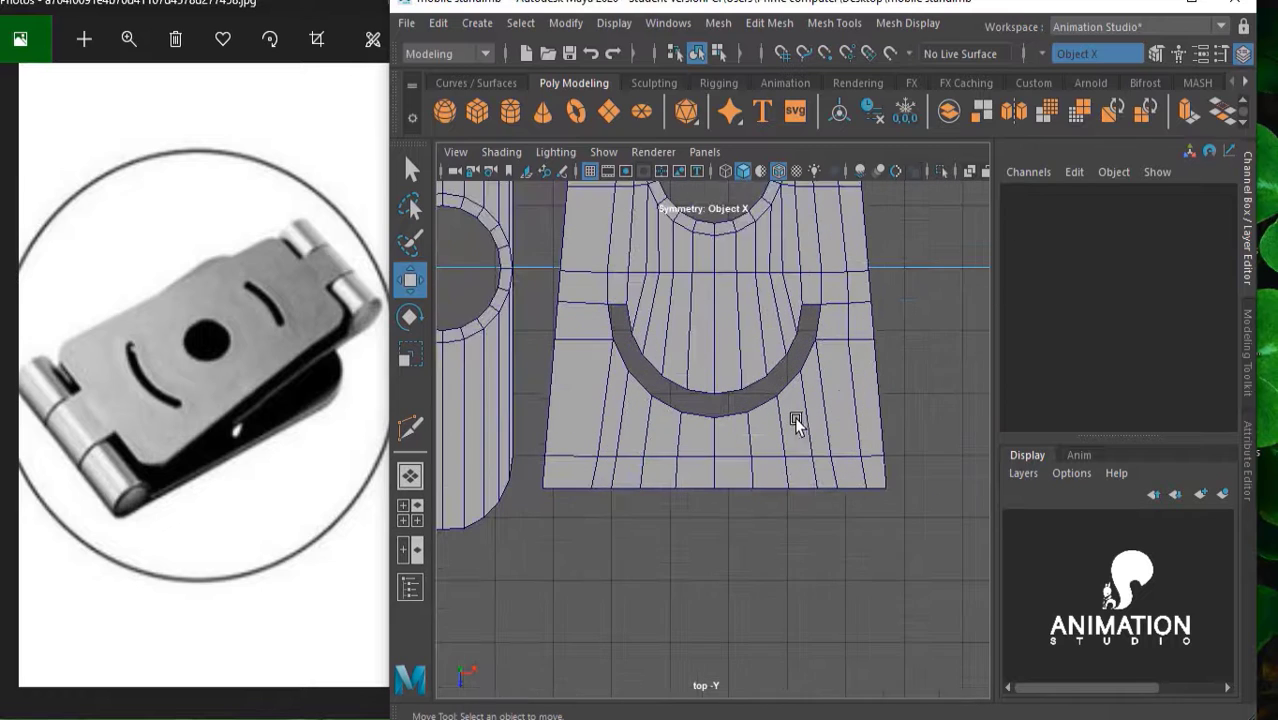
{"action": "middle_click_drag", "start_coordinate": [779, 404], "coordinate": [759, 438], "text": "alt"}
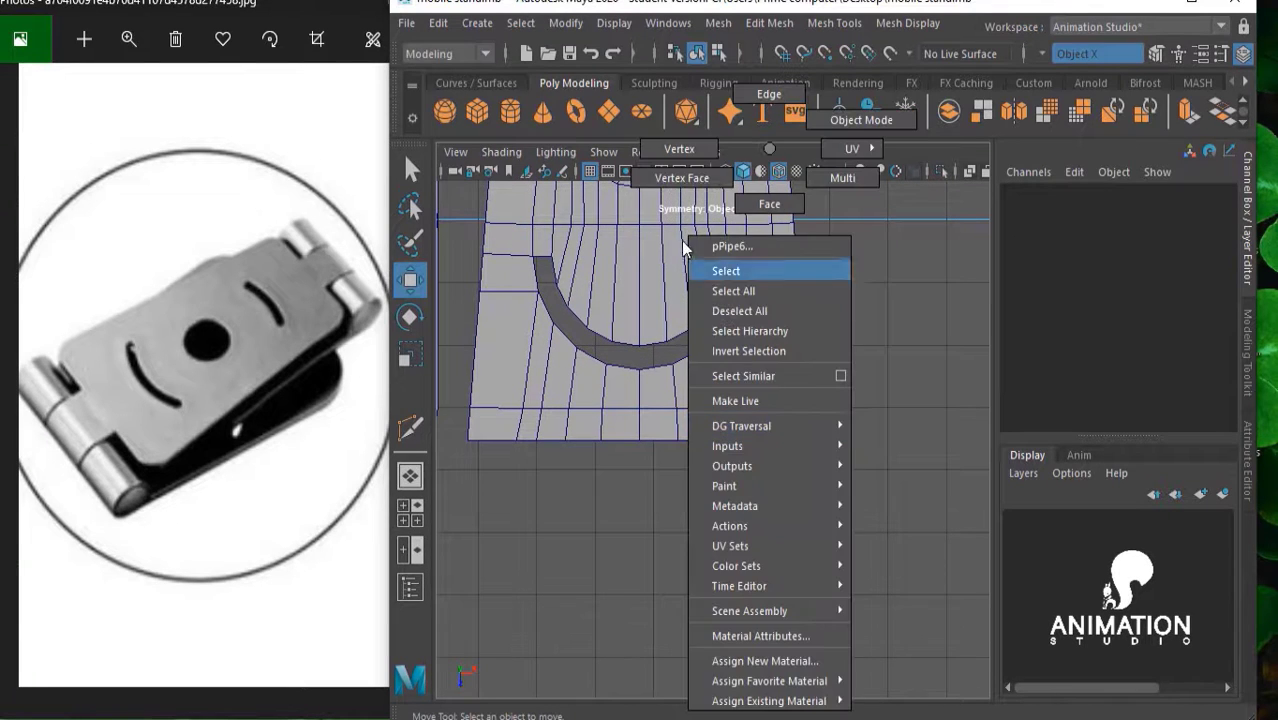
Shift bottom-row and second-row vertices along X so their spacing is even
{"action": "right_click_drag", "start_coordinate": [690, 230], "coordinate": [680, 150]}
{"action": "left_click_drag", "start_coordinate": [848, 484], "coordinate": [450, 420]}
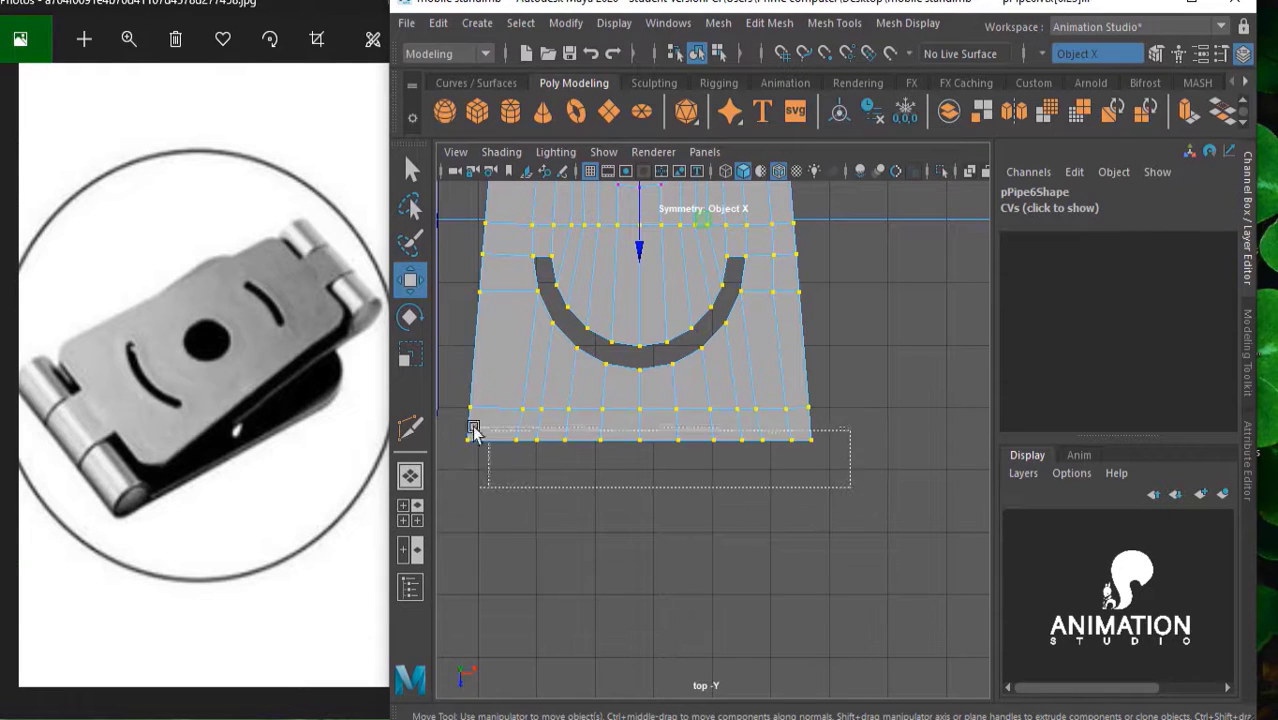
{"action": "left_click_drag", "start_coordinate": [869, 494], "coordinate": [662, 432]}
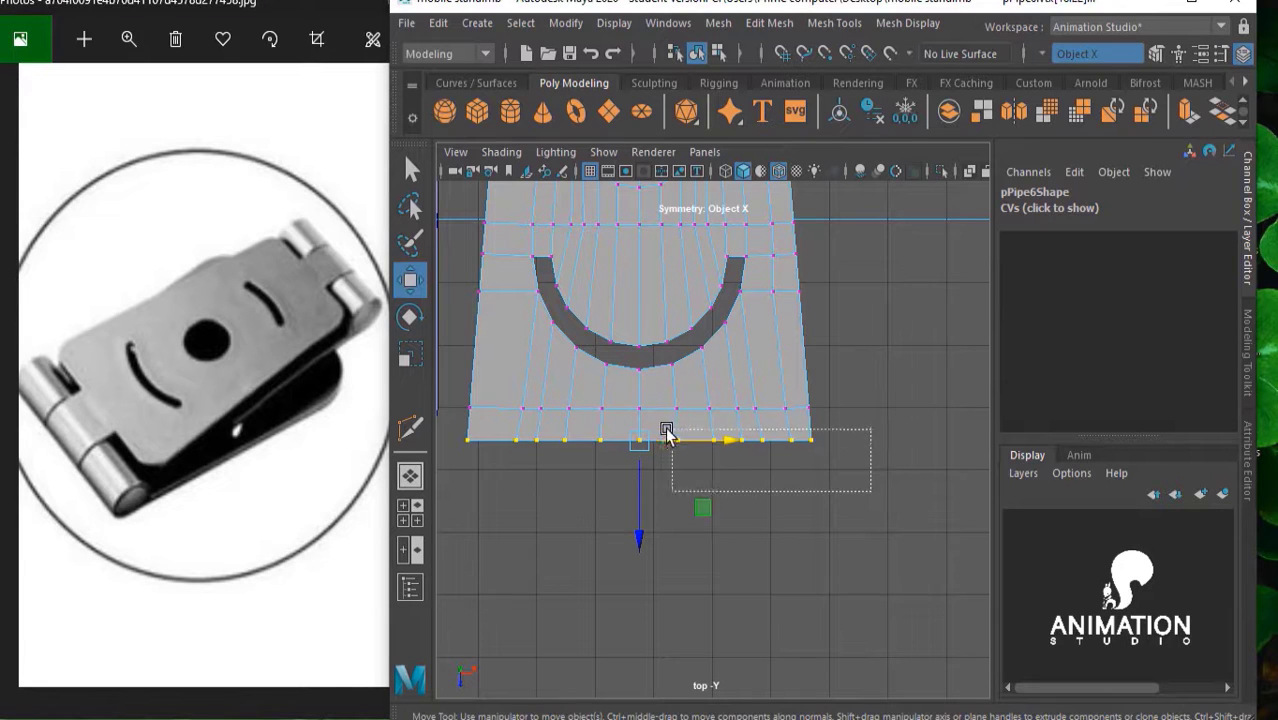
{"action": "middle_click_drag", "start_coordinate": [836, 444], "coordinate": [836, 444]}
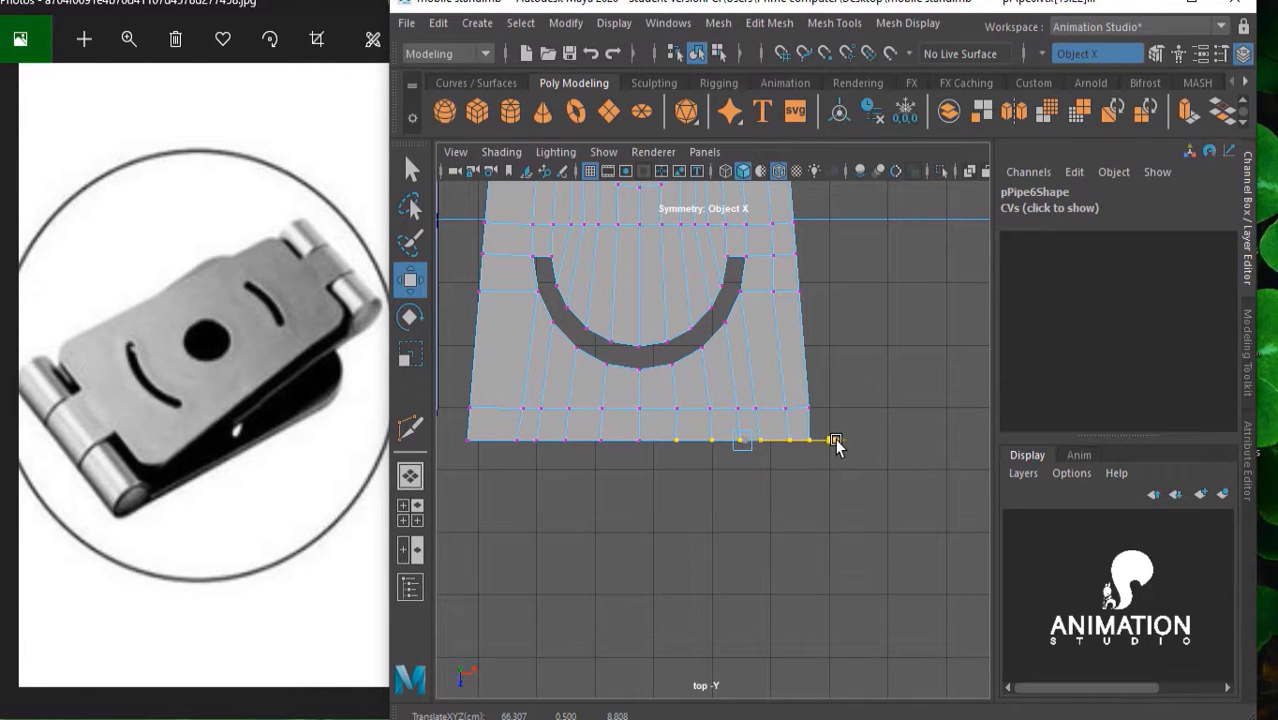
{"action": "left_click_drag", "start_coordinate": [788, 485], "coordinate": [648, 426]}
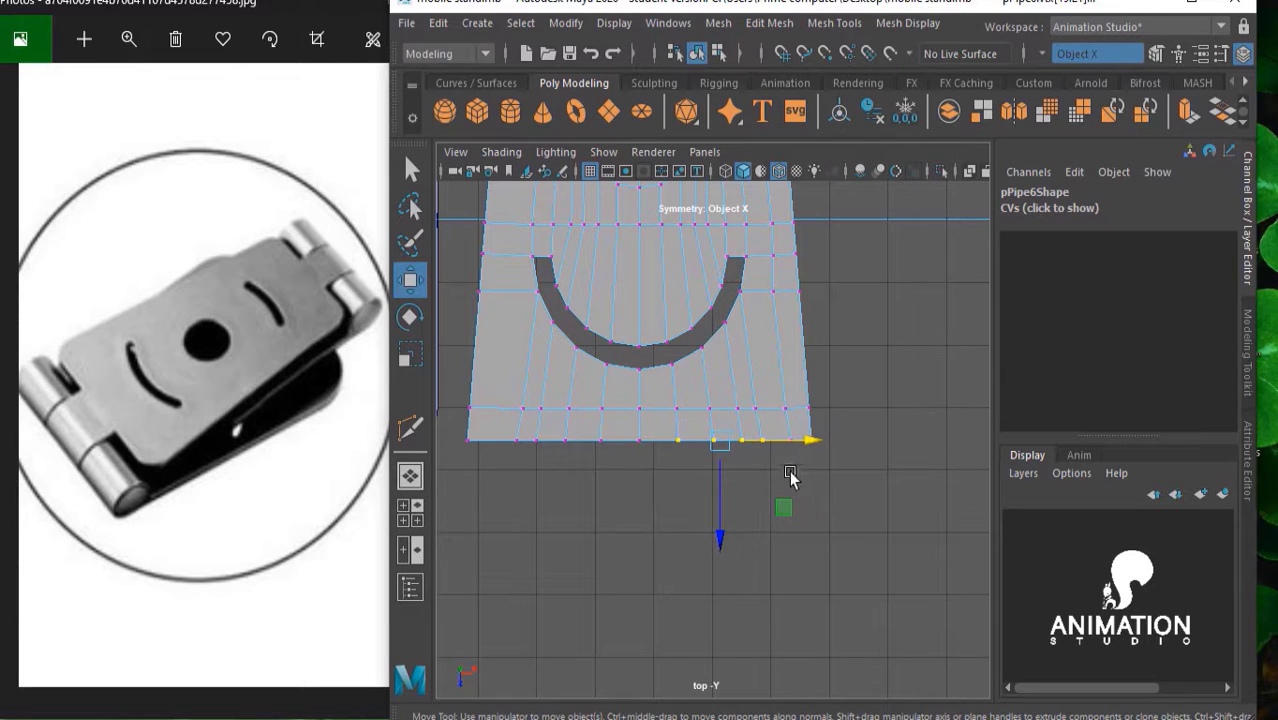
{"action": "left_click_drag", "start_coordinate": [790, 477], "coordinate": [673, 428]}
{"action": "mouse_move", "coordinate": [792, 472]}
{"action": "left_mouse_down"}
{"action": "mouse_move", "coordinate": [680, 422]}
{"action": "mouse_move", "coordinate": [816, 447]}
{"action": "left_mouse_up"}
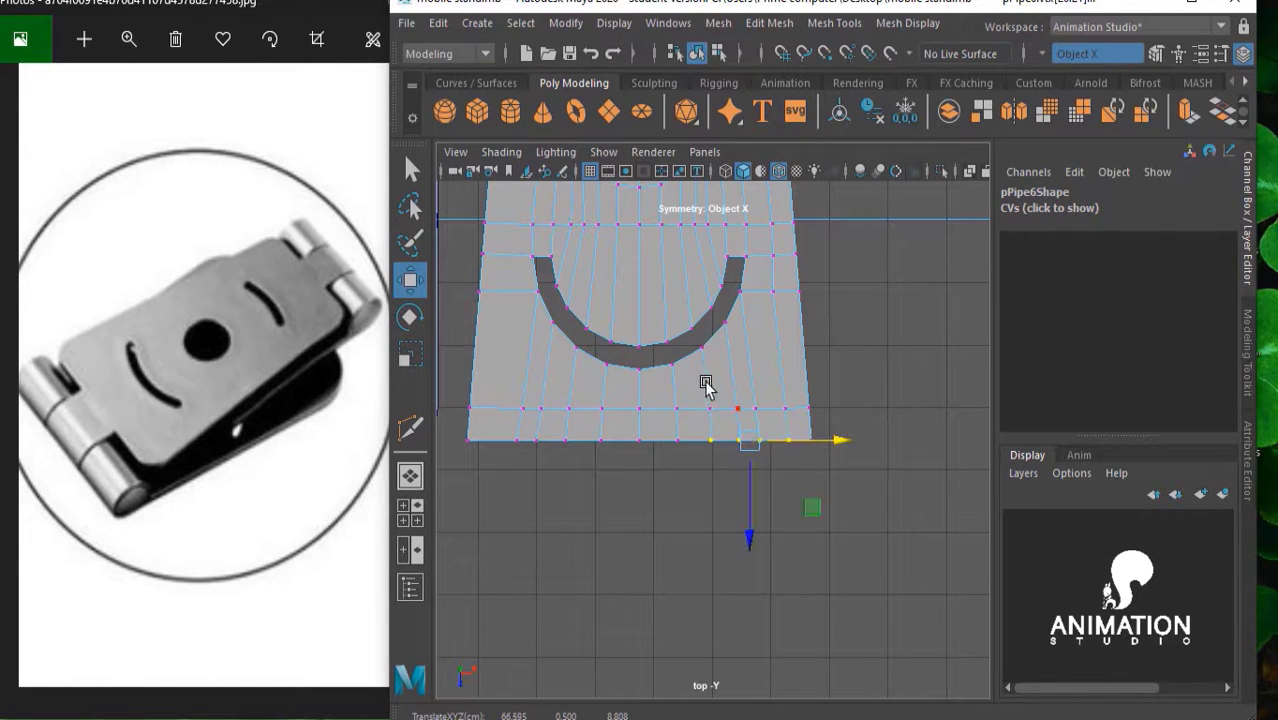
{"action": "mouse_move", "coordinate": [700, 396]}
{"action": "left_mouse_down"}
{"action": "mouse_move", "coordinate": [800, 423]}
{"action": "mouse_move", "coordinate": [825, 415]}
{"action": "mouse_move", "coordinate": [799, 462]}
{"action": "mouse_move", "coordinate": [700, 426]}
{"action": "left_mouse_up"}
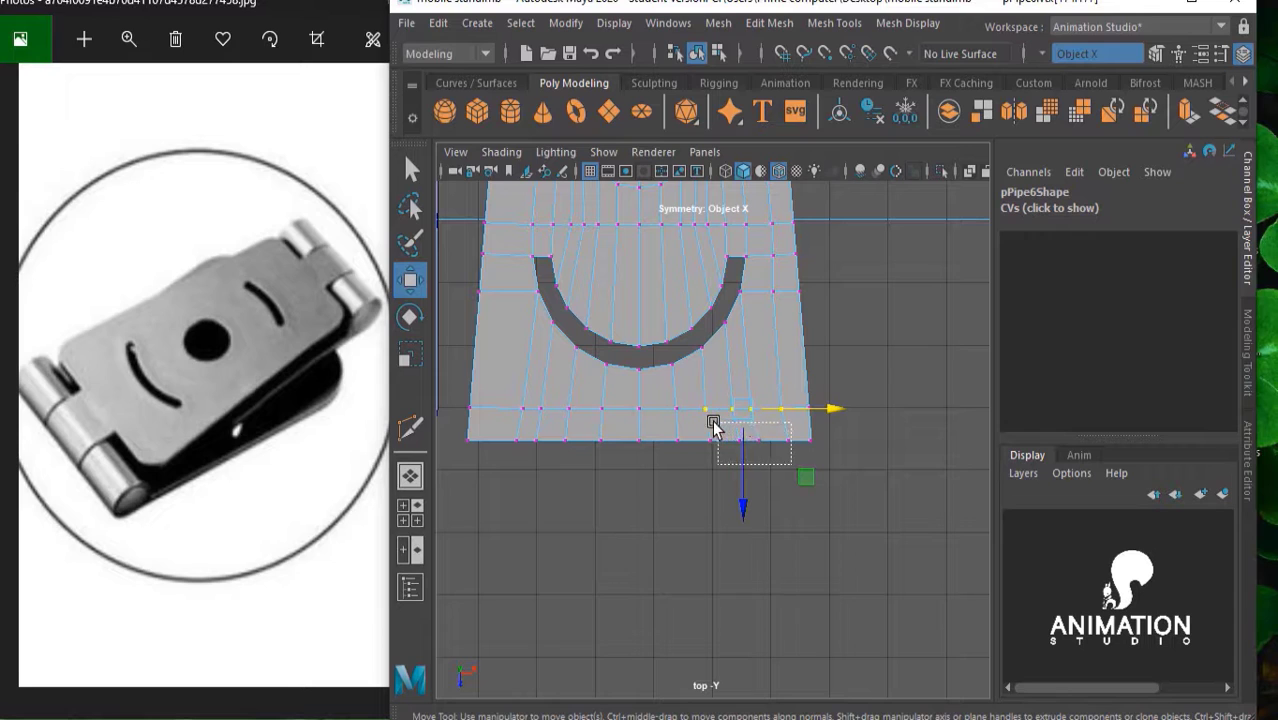
{"action": "left_click_drag", "start_coordinate": [817, 446], "coordinate": [823, 441]}
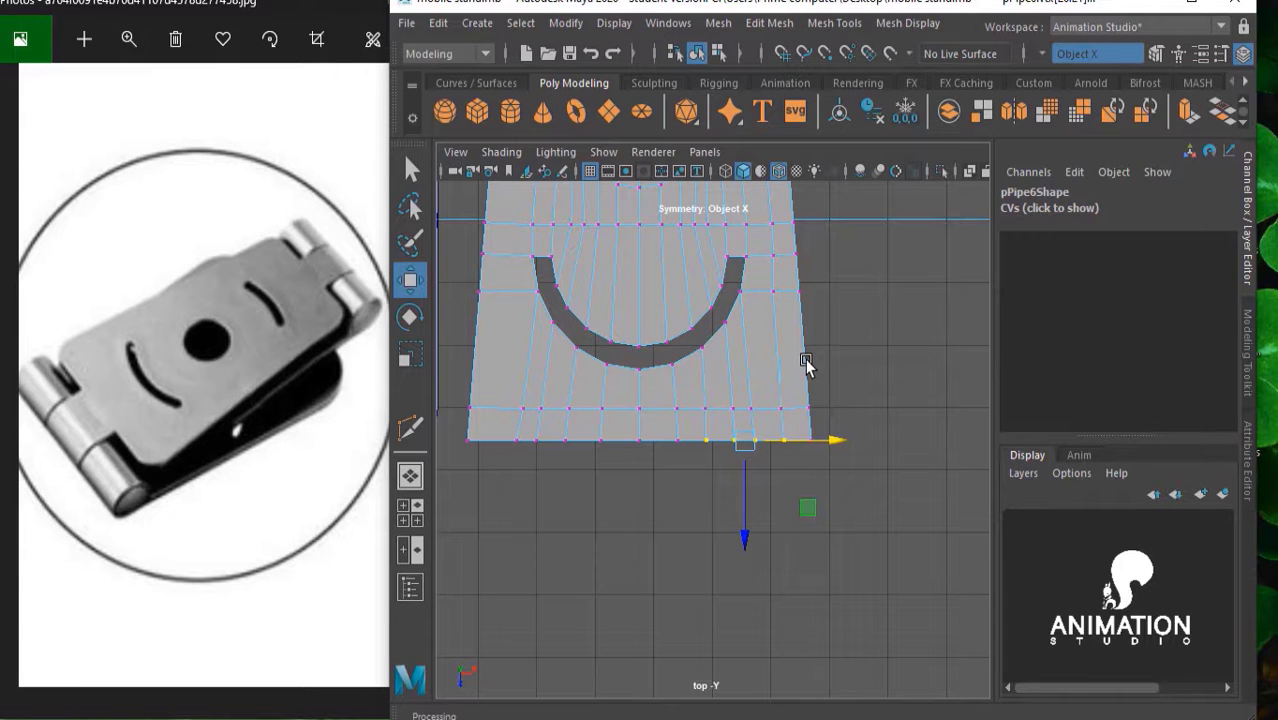
Pull the bottom-right corner vertex inward to round that corner
{"action": "scroll", "coordinate": [800, 350], "scroll_direction": "down", "scroll_amount": 1}
{"action": "scroll", "coordinate": [775, 320], "scroll_direction": "down", "scroll_amount": 1}
{"action": "scroll", "coordinate": [750, 285], "scroll_direction": "down", "scroll_amount": 1}
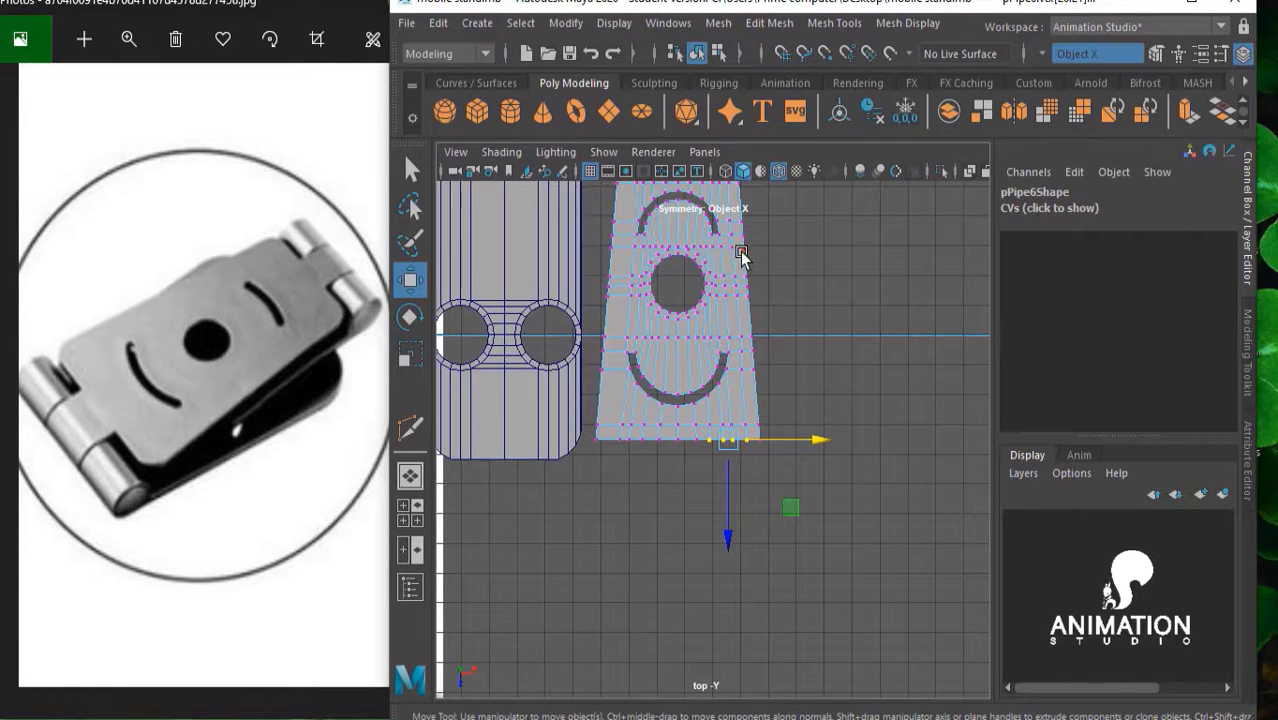
{"action": "scroll", "coordinate": [700, 275], "scroll_direction": "down", "scroll_amount": 1}
{"action": "scroll", "coordinate": [707, 328], "scroll_direction": "up", "scroll_amount": 3}
{"action": "scroll", "coordinate": [812, 368], "scroll_direction": "down", "scroll_amount": 1}
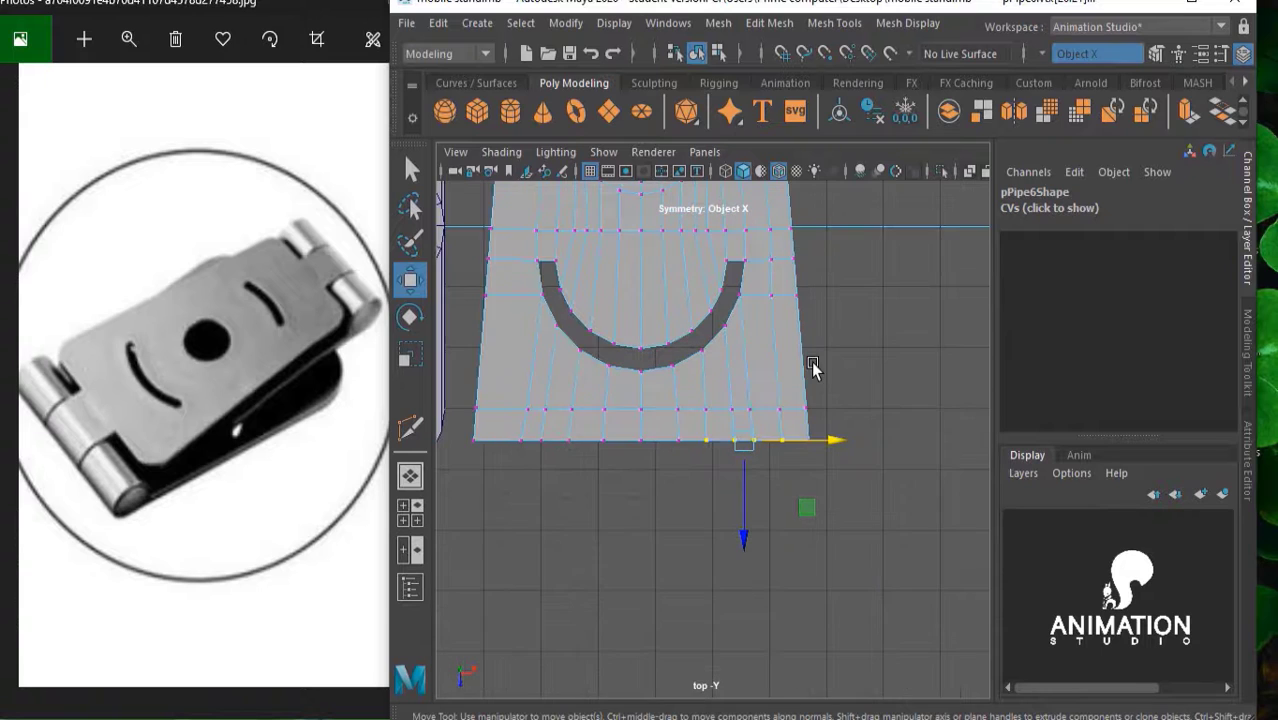
{"action": "middle_click_drag", "start_coordinate": [812, 368], "coordinate": [831, 308], "text": "alt"}
{"action": "mouse_move", "coordinate": [819, 360]}
{"action": "left_mouse_down"}
{"action": "mouse_move", "coordinate": [840, 380]}
{"action": "mouse_move", "coordinate": [821, 368]}
{"action": "left_mouse_up"}
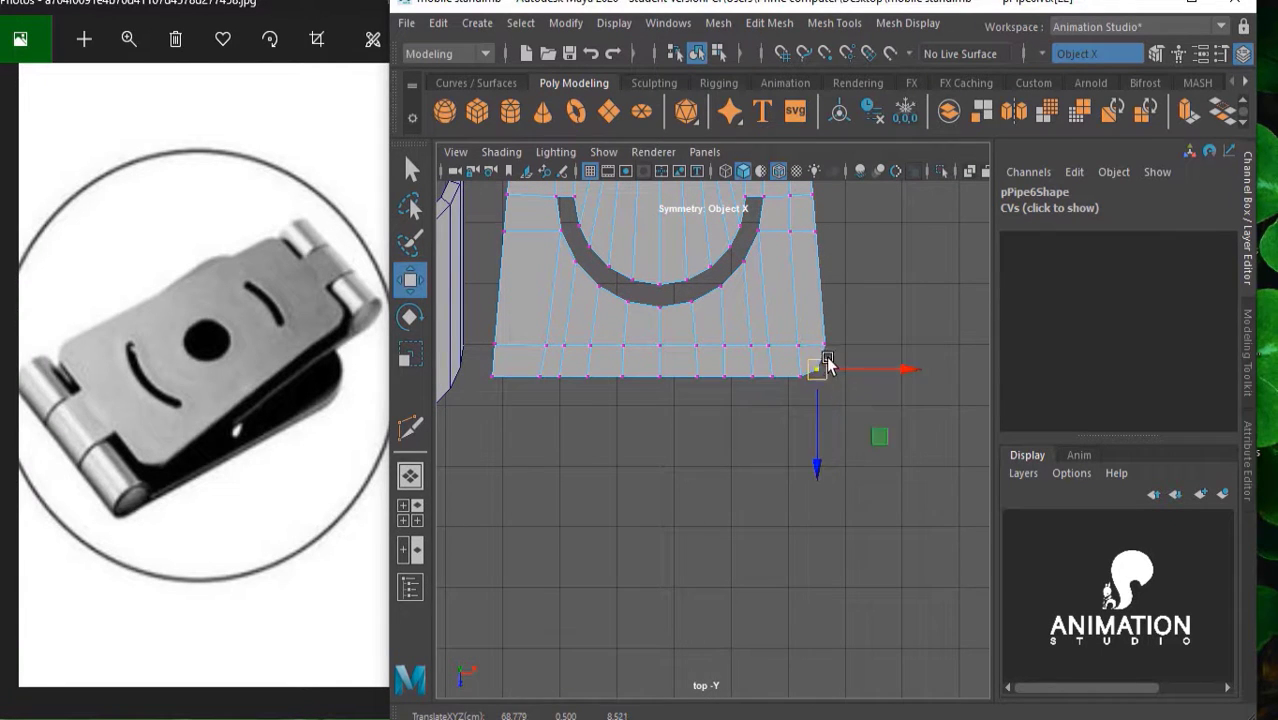
{"action": "scroll", "coordinate": [822, 365], "scroll_direction": "up", "scroll_amount": 3}
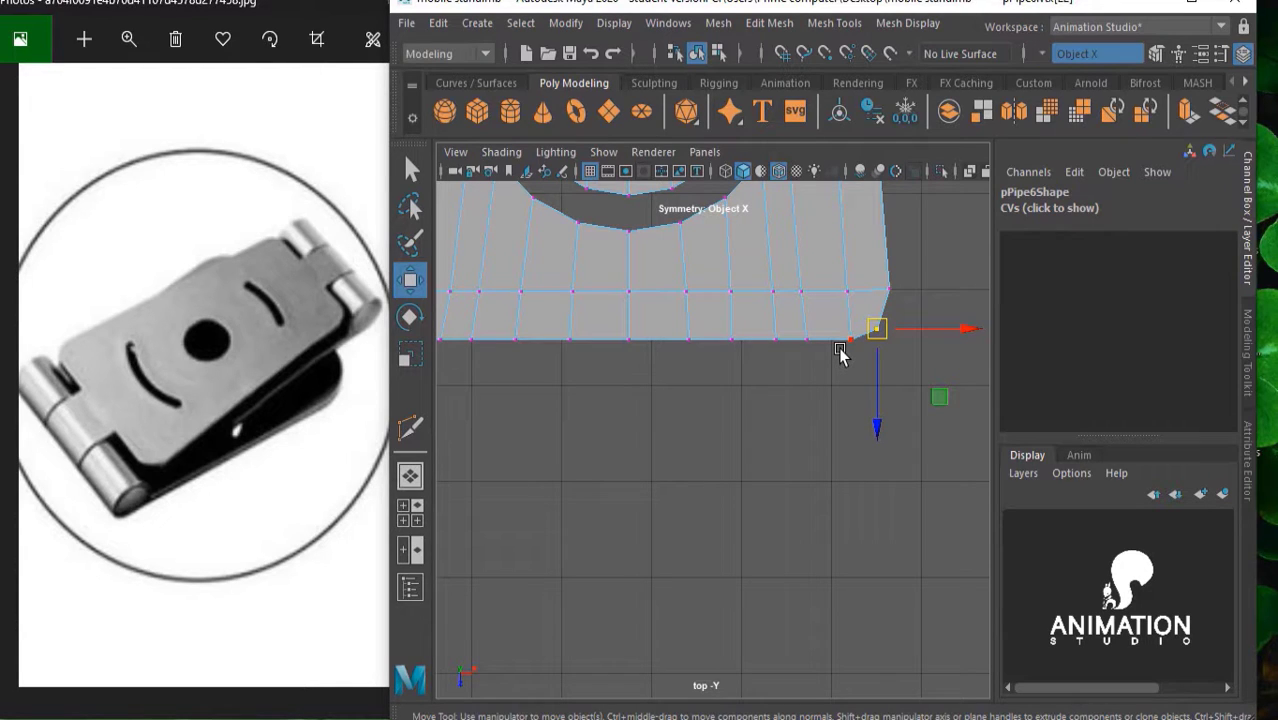
{"action": "mouse_move", "coordinate": [877, 327]}
{"action": "left_mouse_down"}
{"action": "mouse_move", "coordinate": [846, 332]}
{"action": "mouse_move", "coordinate": [877, 320]}
{"action": "left_mouse_up"}
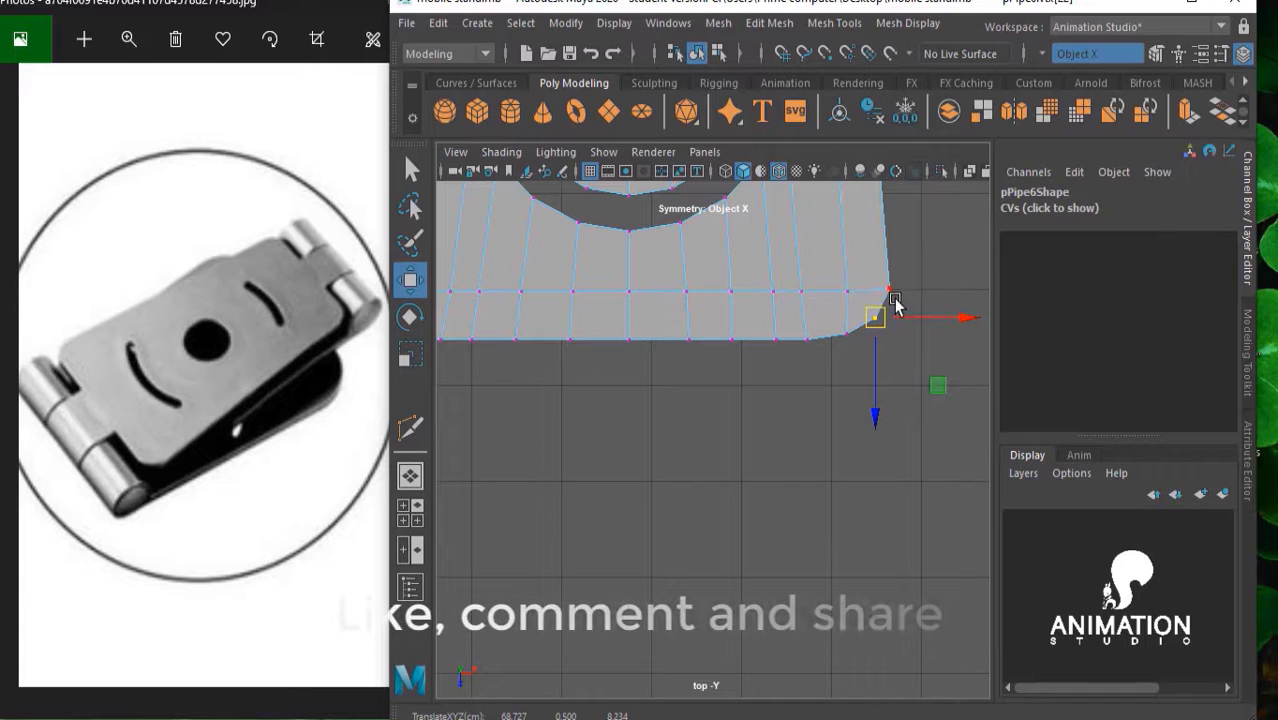
{"action": "scroll", "coordinate": [815, 320], "scroll_direction": "down", "scroll_amount": 2}
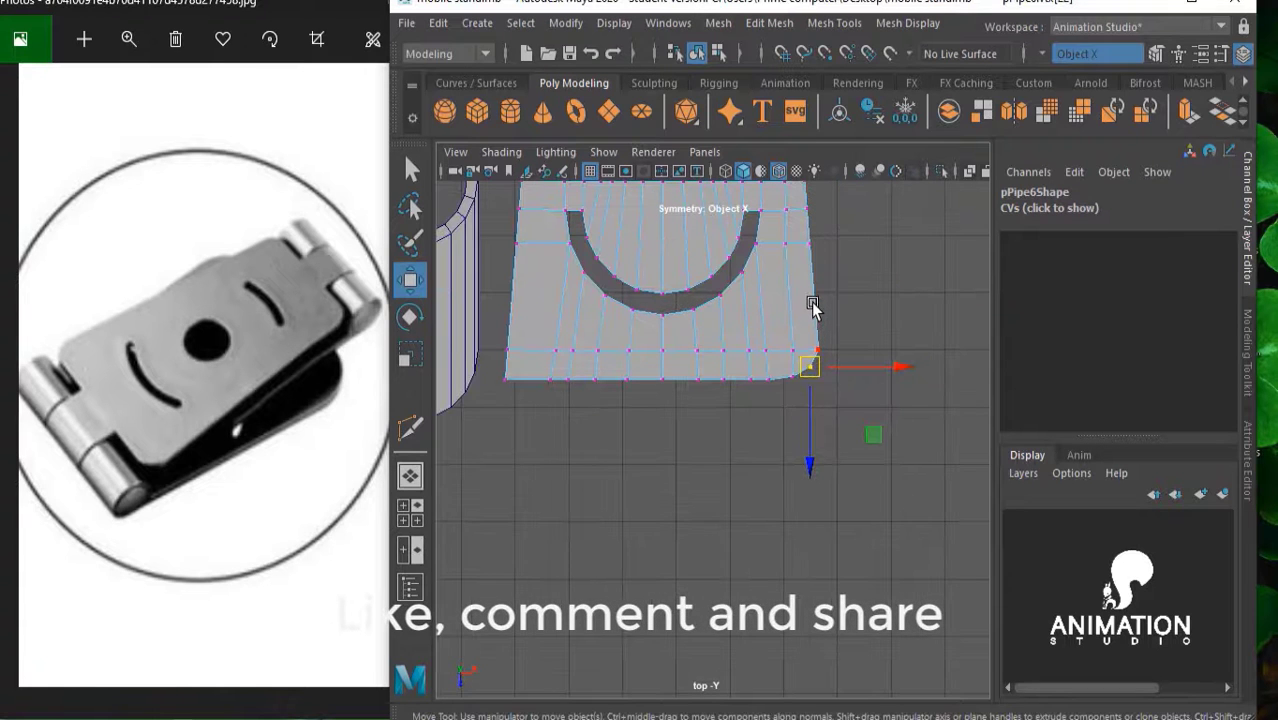
{"action": "scroll", "coordinate": [790, 295], "scroll_direction": "down", "scroll_amount": 2}
{"action": "scroll", "coordinate": [770, 285], "scroll_direction": "up", "scroll_amount": 1}
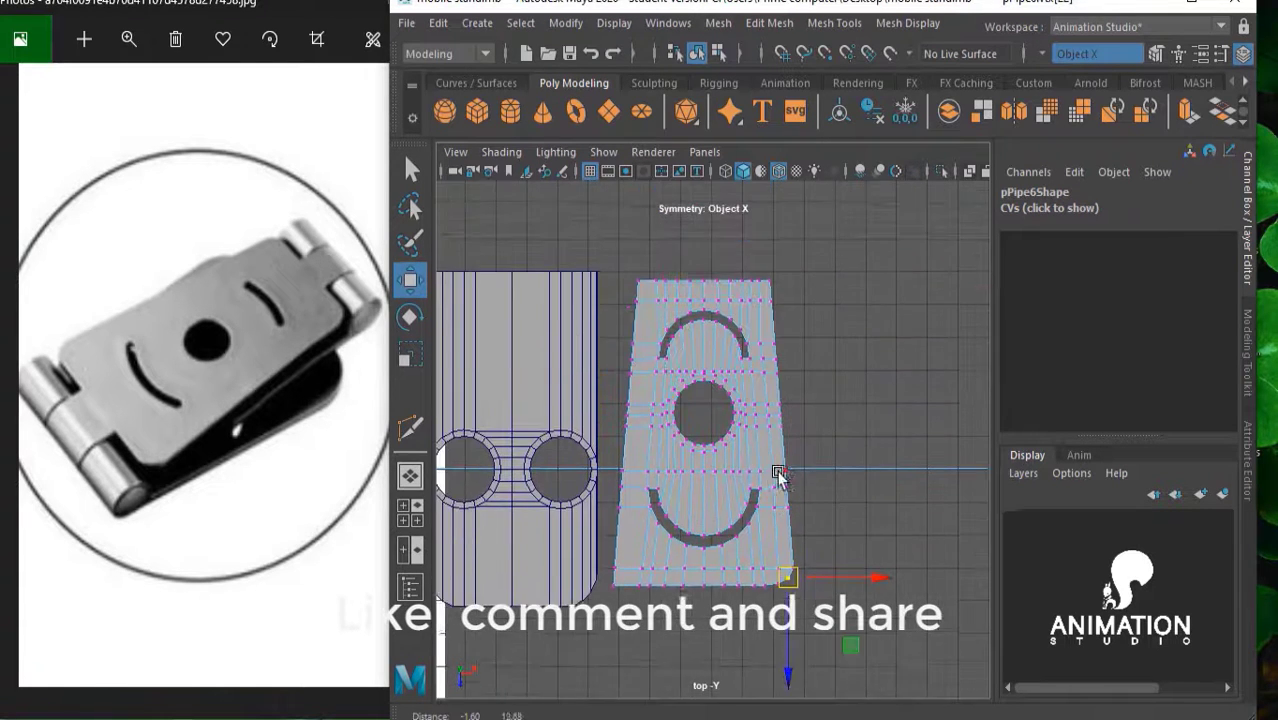
{"action": "scroll", "coordinate": [783, 323], "scroll_direction": "up", "scroll_amount": 2}
{"action": "scroll", "coordinate": [788, 380], "scroll_direction": "up", "scroll_amount": 1}
{"action": "scroll", "coordinate": [797, 343], "scroll_direction": "up", "scroll_amount": 1}
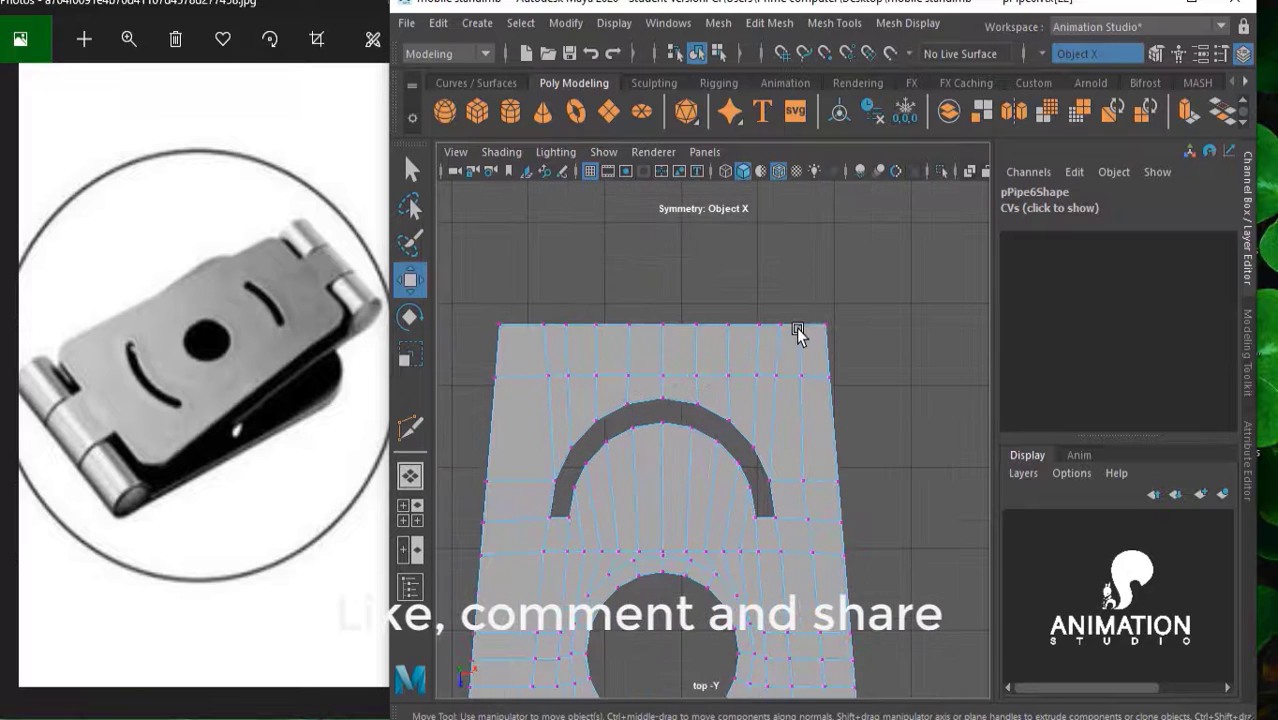
{"action": "scroll", "coordinate": [805, 320], "scroll_direction": "up", "scroll_amount": 1}
Round the top-right corner by nudging its edge vertices inward, then leave vertex mode
{"action": "middle_click_drag", "start_coordinate": [813, 307], "coordinate": [770, 354], "text": "alt"}
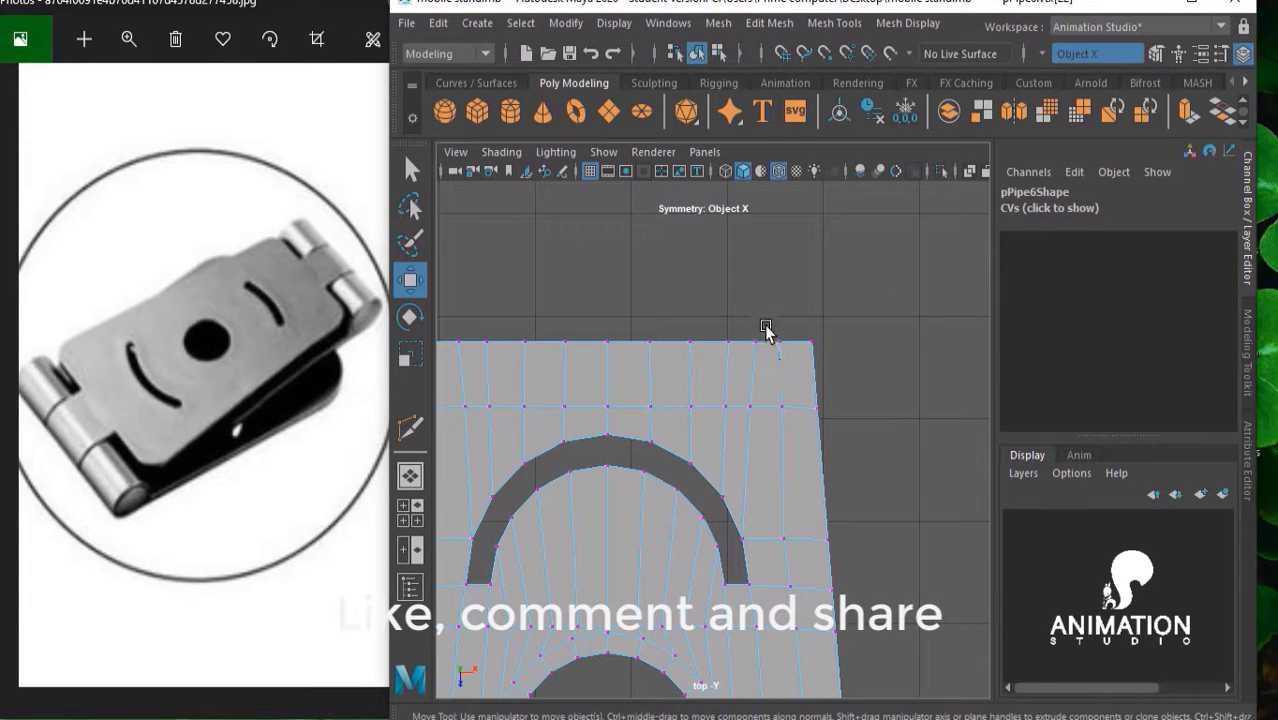
{"action": "left_click", "coordinate": [750, 342]}
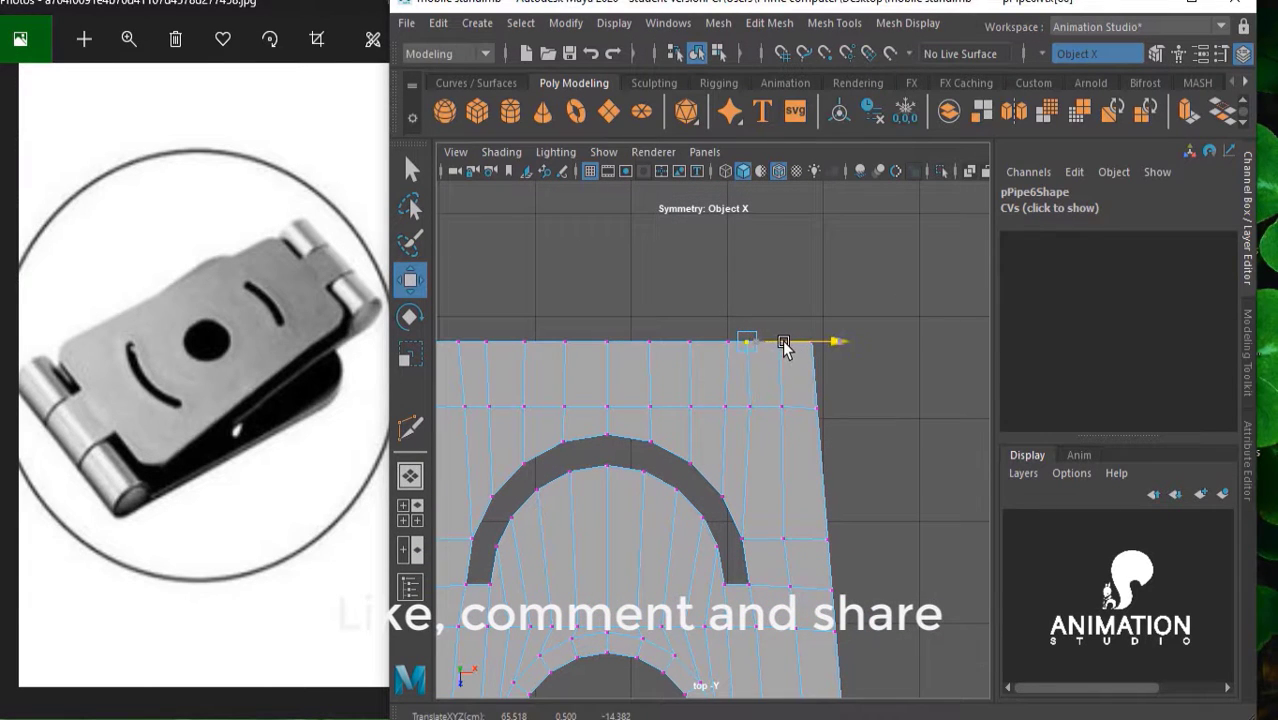
{"action": "mouse_move", "coordinate": [786, 345]}
{"action": "left_mouse_down"}
{"action": "mouse_move", "coordinate": [779, 308]}
{"action": "mouse_move", "coordinate": [810, 362]}
{"action": "left_mouse_up"}
{"action": "left_click", "coordinate": [788, 350]}
{"action": "left_click_drag", "start_coordinate": [783, 352], "coordinate": [781, 355]}
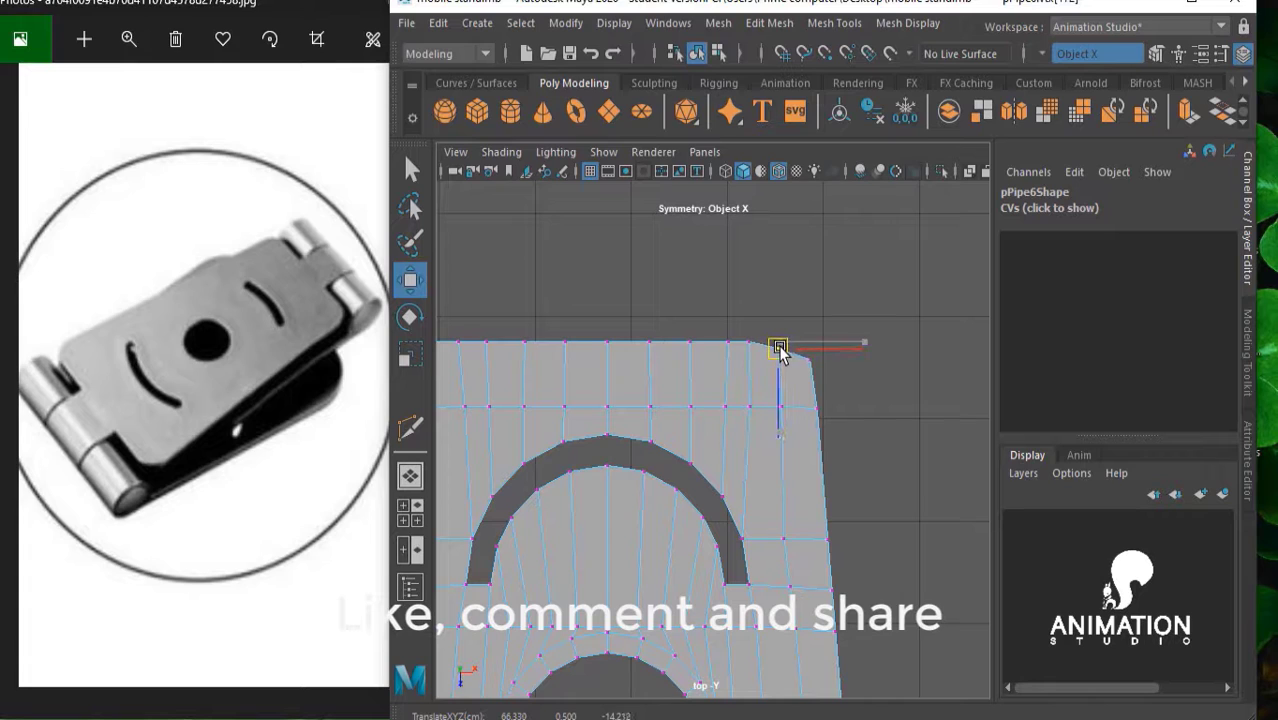
{"action": "left_click", "coordinate": [807, 362]}
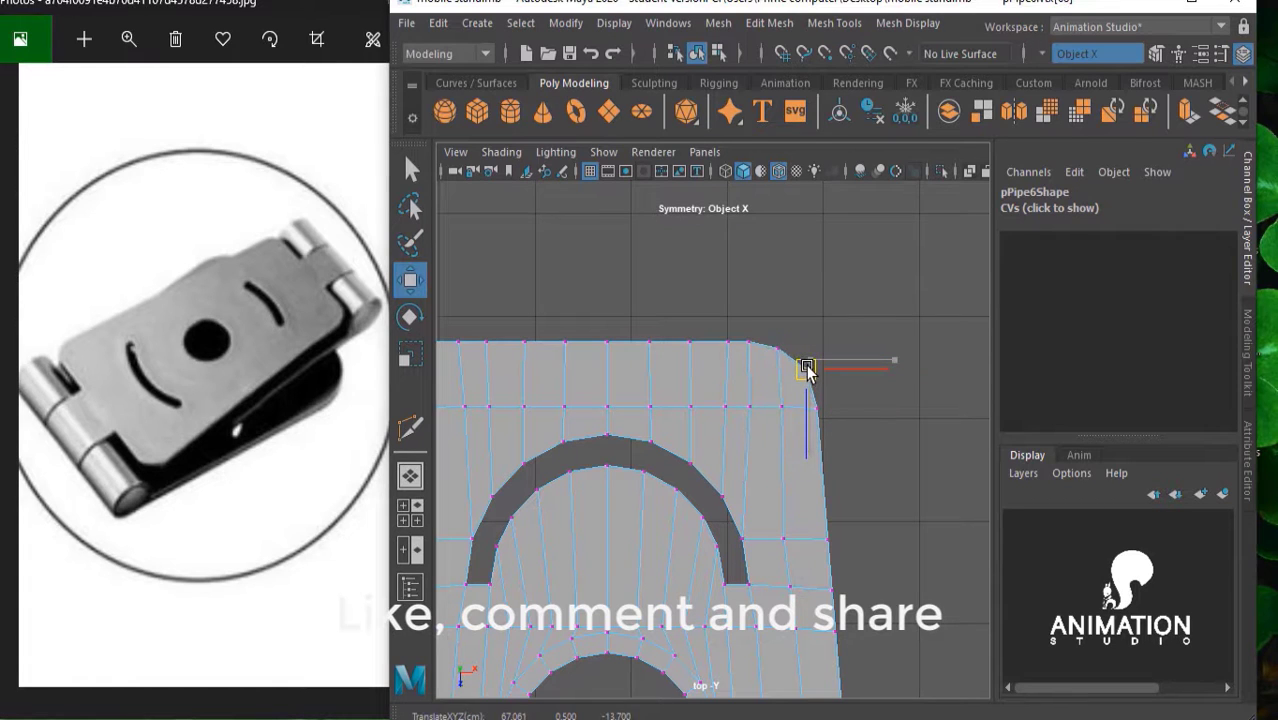
{"action": "left_click_drag", "start_coordinate": [807, 366], "coordinate": [805, 372]}
{"action": "left_click", "coordinate": [817, 408]}
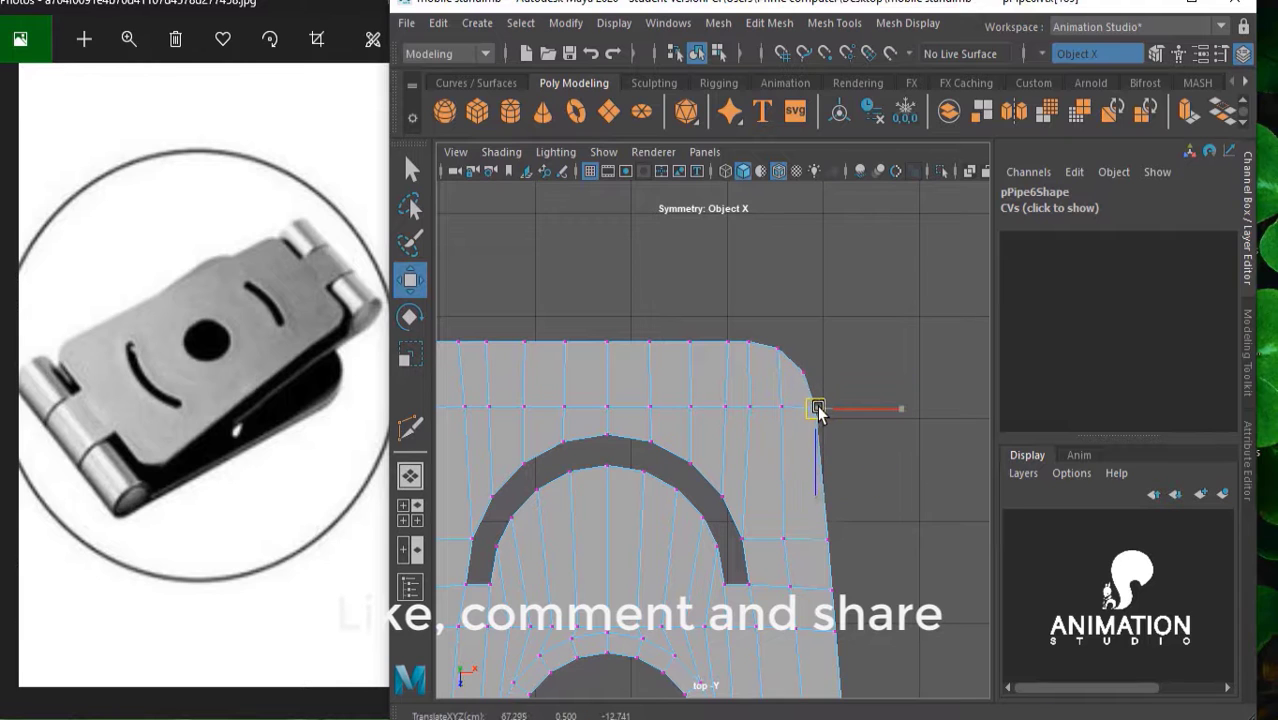
{"action": "scroll", "coordinate": [806, 380], "scroll_direction": "down", "scroll_amount": 2}
{"action": "scroll", "coordinate": [792, 290], "scroll_direction": "down", "scroll_amount": 1}
{"action": "scroll", "coordinate": [680, 360], "scroll_direction": "up", "scroll_amount": 2}
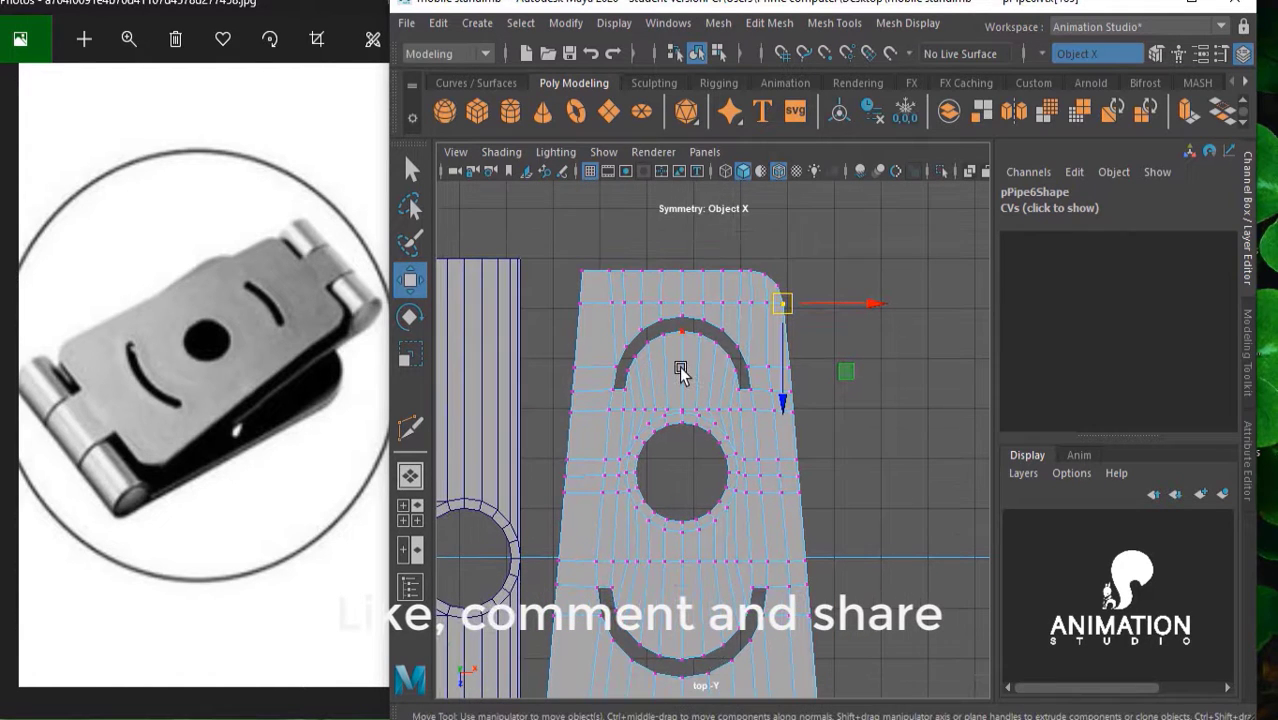
{"action": "right_click", "coordinate": [678, 245]}
{"action": "scroll", "coordinate": [580, 256], "scroll_direction": "down", "scroll_amount": 2}
Select the faces of the plate's left half and delete them
{"action": "mouse_move", "coordinate": [566, 256]}
{"action": "left_mouse_down"}
{"action": "mouse_move", "coordinate": [676, 709]}
{"action": "mouse_move", "coordinate": [692, 706]}
{"action": "left_mouse_up"}
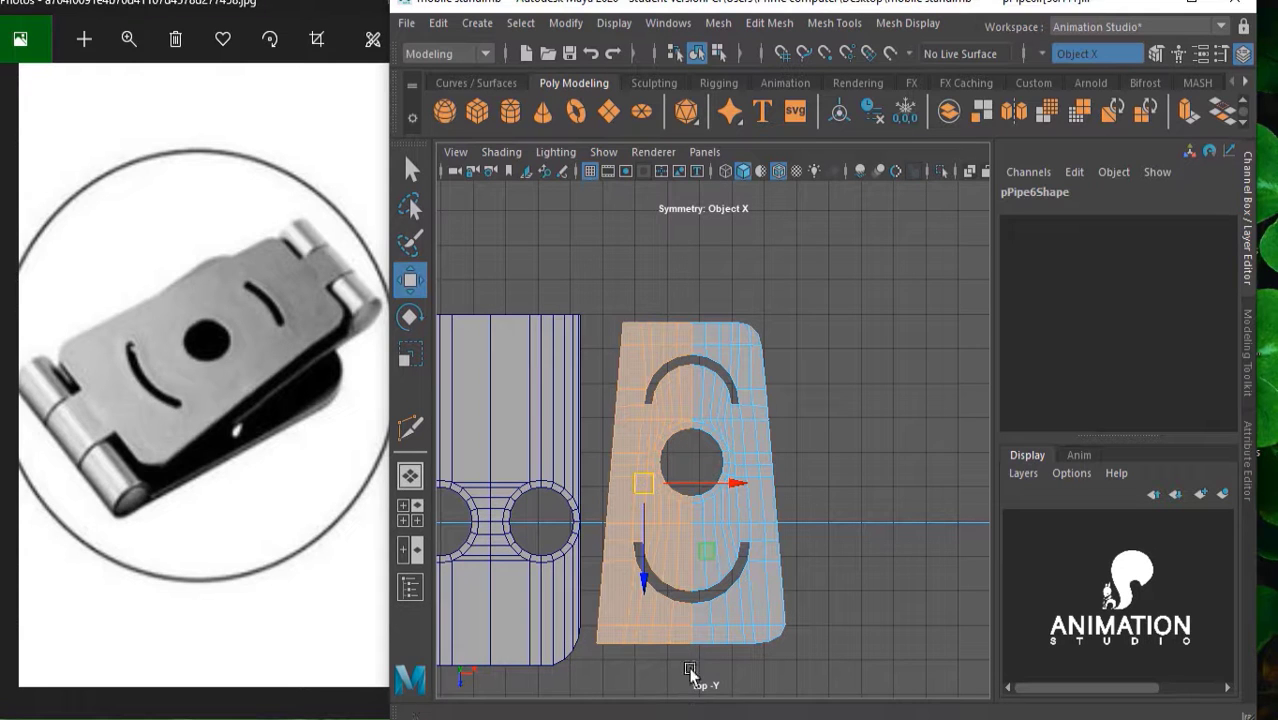
{"action": "scroll", "coordinate": [743, 383], "scroll_direction": "up", "scroll_amount": 3}
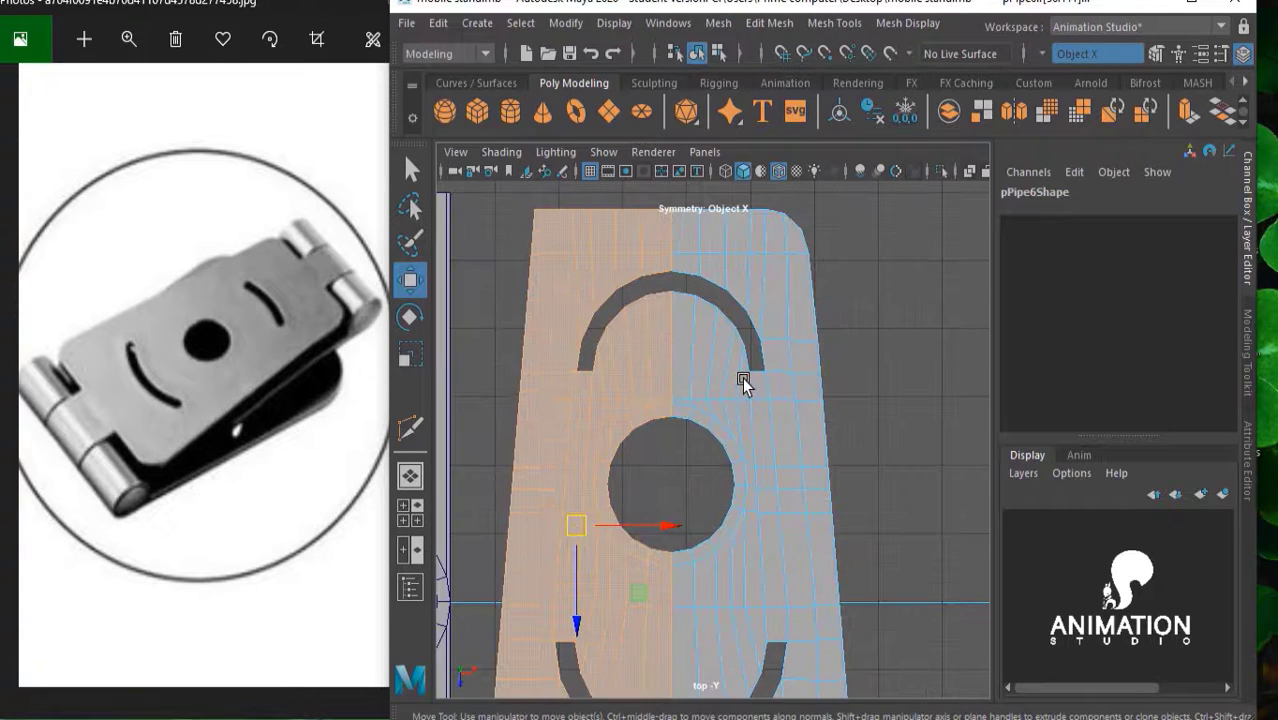
{"action": "scroll", "coordinate": [743, 383], "scroll_direction": "down", "scroll_amount": 3}
{"action": "scroll", "coordinate": [744, 383], "scroll_direction": "down", "scroll_amount": 2}
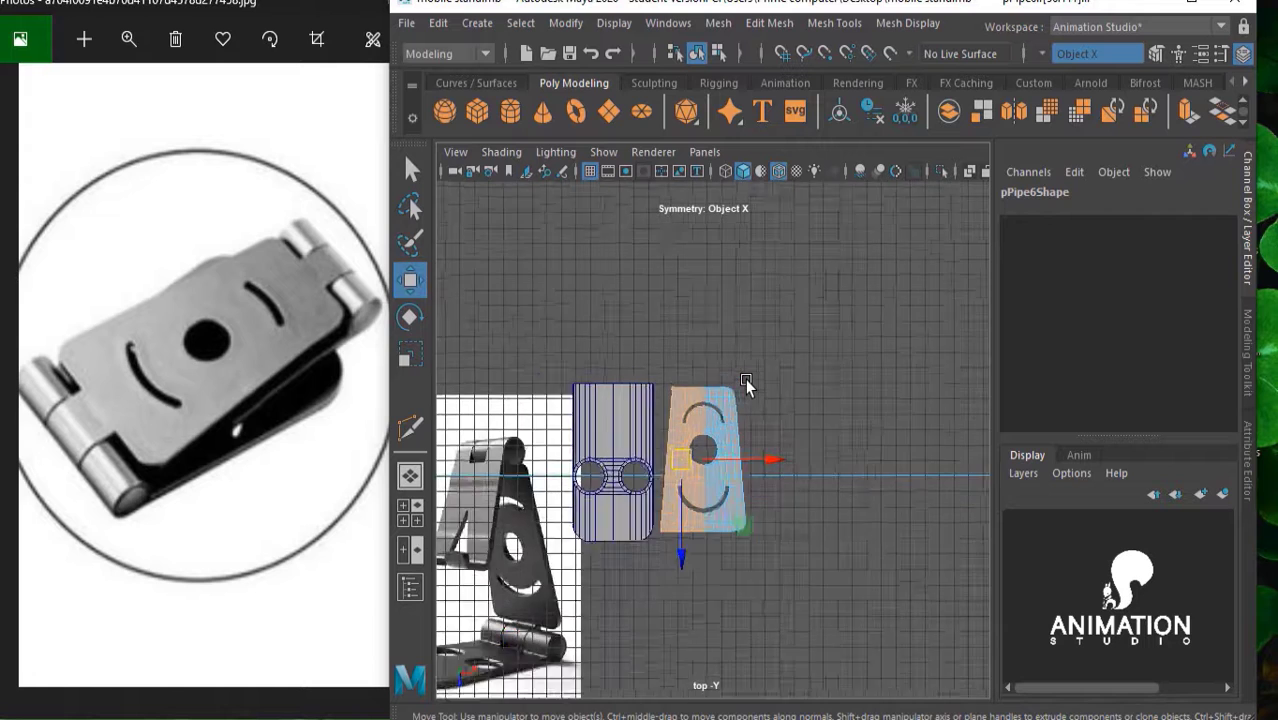
{"action": "scroll", "coordinate": [745, 383], "scroll_direction": "up", "scroll_amount": 2}
{"action": "scroll", "coordinate": [746, 383], "scroll_direction": "up", "scroll_amount": 2}
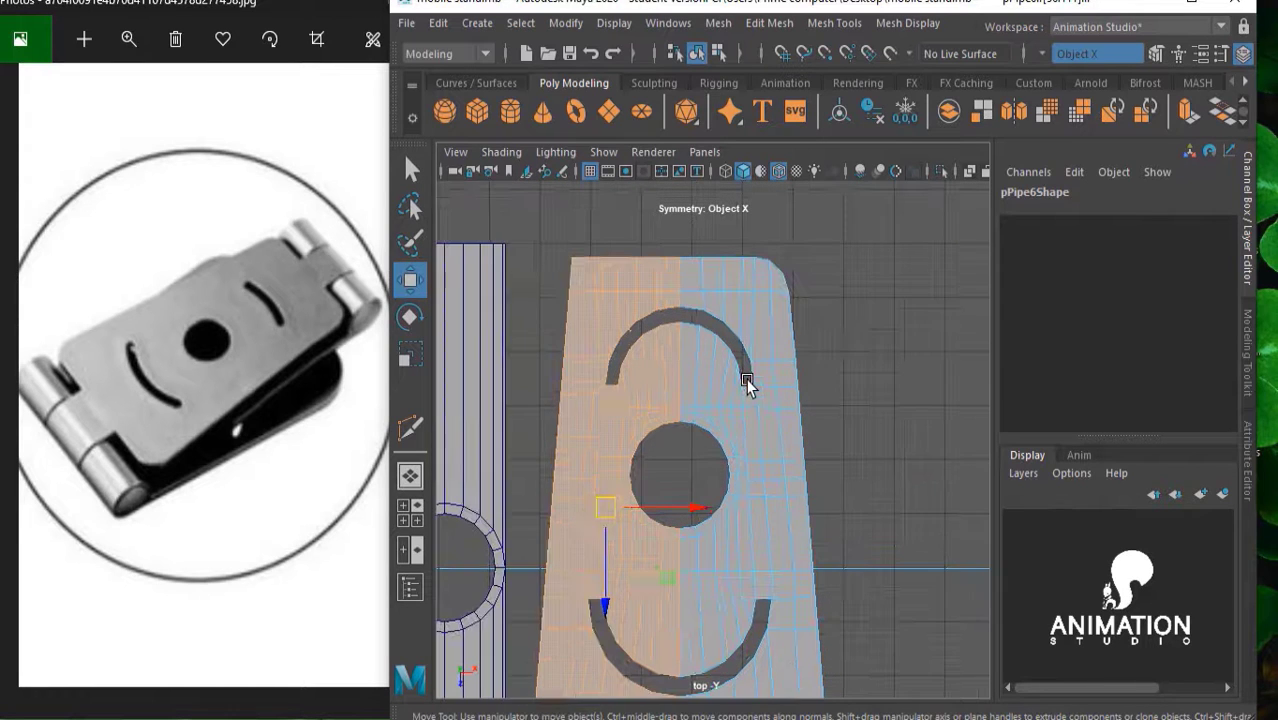
{"action": "key", "text": "Delete"}
Set Symmetry to Off and return the half plate to Object Mode
{"action": "left_click", "coordinate": [1044, 55]}
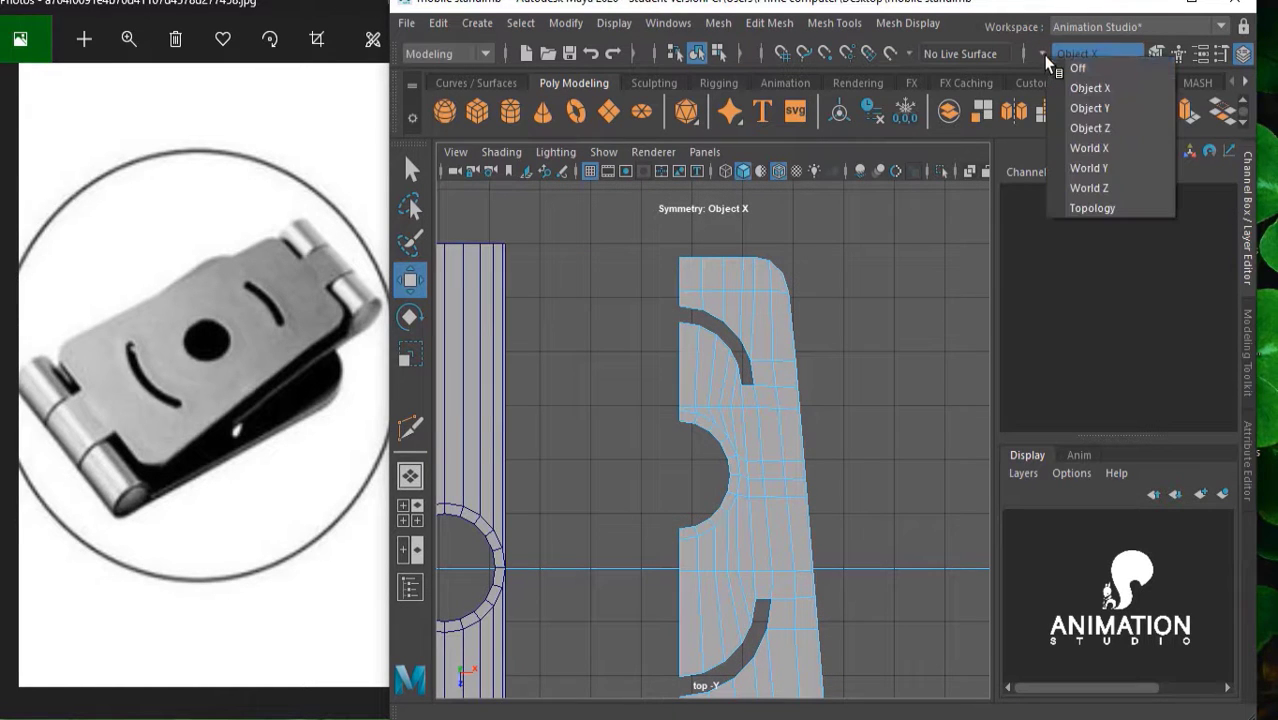
{"action": "left_click", "coordinate": [1062, 63]}
{"action": "scroll", "coordinate": [744, 478], "scroll_direction": "down", "scroll_amount": 3}
{"action": "right_click_drag", "start_coordinate": [740, 160], "coordinate": [822, 117]}
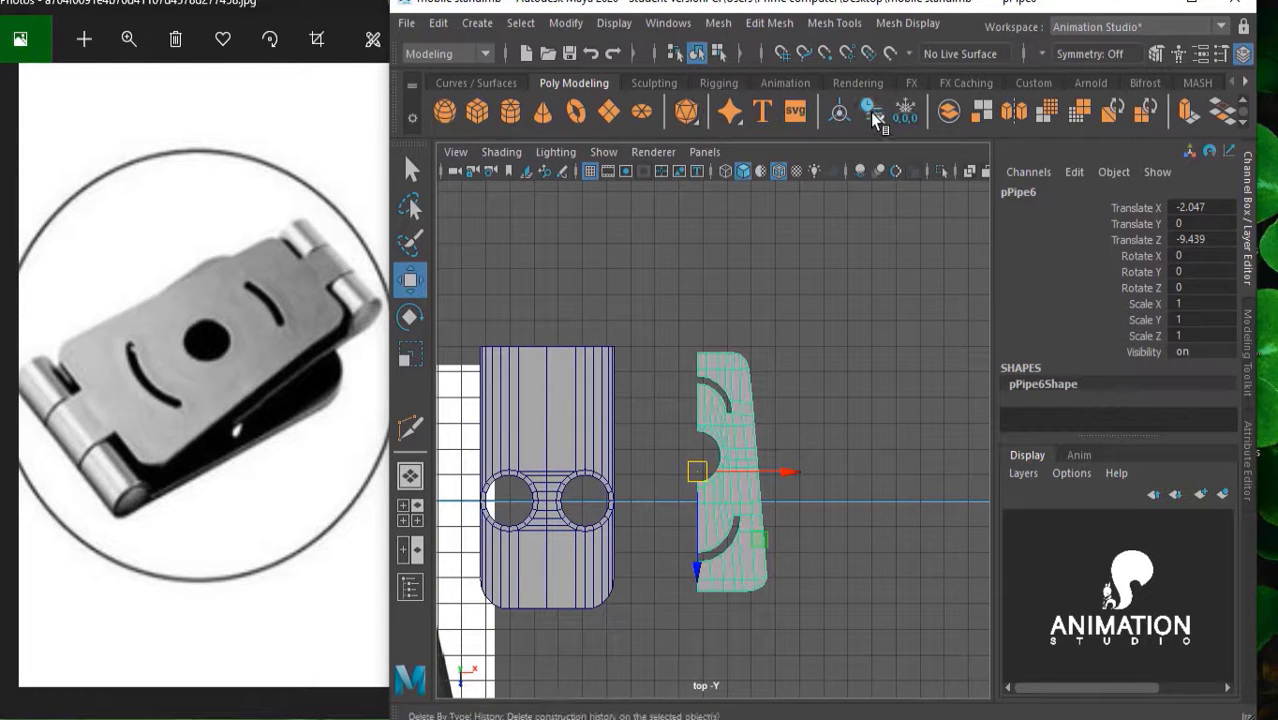
Freeze transforms, center the pivot, and move the half plate along X to about -62
{"action": "left_click", "coordinate": [905, 112]}
{"action": "left_click", "coordinate": [842, 112]}
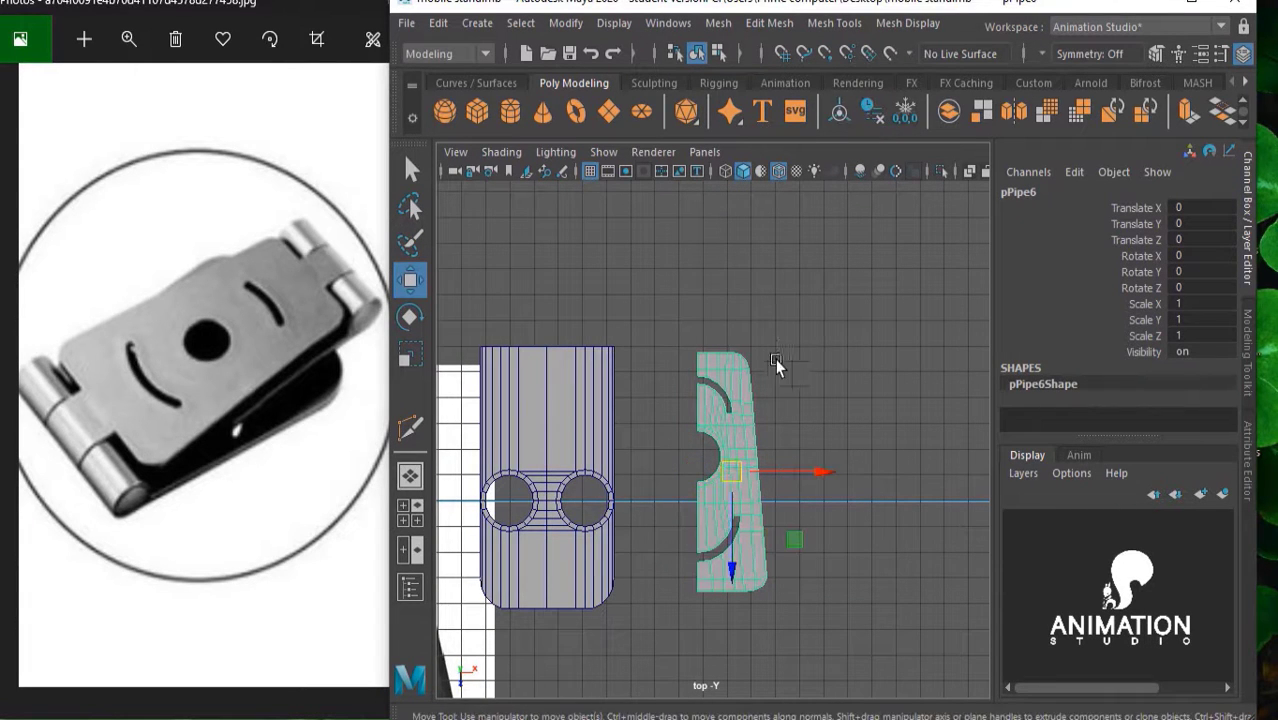
{"action": "scroll", "coordinate": [785, 420], "scroll_direction": "down", "scroll_amount": 2}
{"action": "left_click_drag", "start_coordinate": [810, 463], "coordinate": [590, 463]}
{"action": "scroll", "coordinate": [832, 385], "scroll_direction": "down", "scroll_amount": 3}
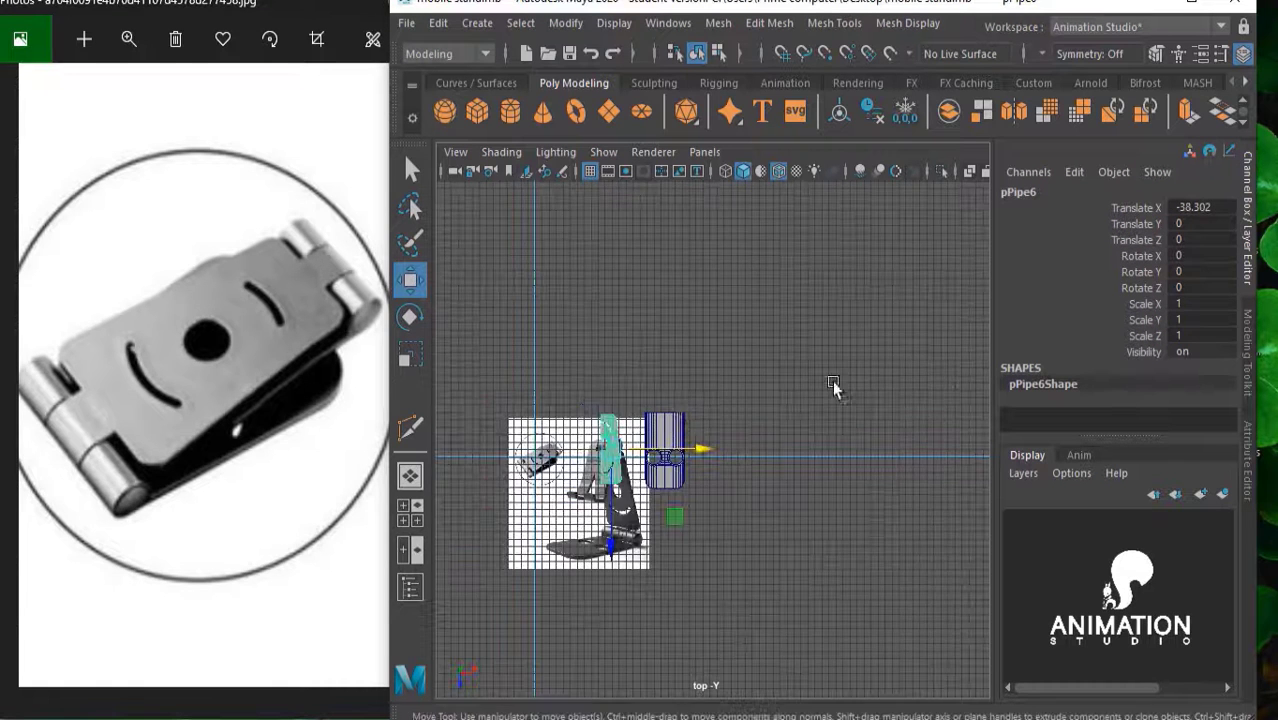
{"action": "middle_click_drag", "start_coordinate": [832, 385], "coordinate": [928, 413], "text": "alt"}
{"action": "scroll", "coordinate": [928, 413], "scroll_direction": "up", "scroll_amount": 3}
{"action": "left_click_drag", "start_coordinate": [965, 398], "coordinate": [838, 390]}
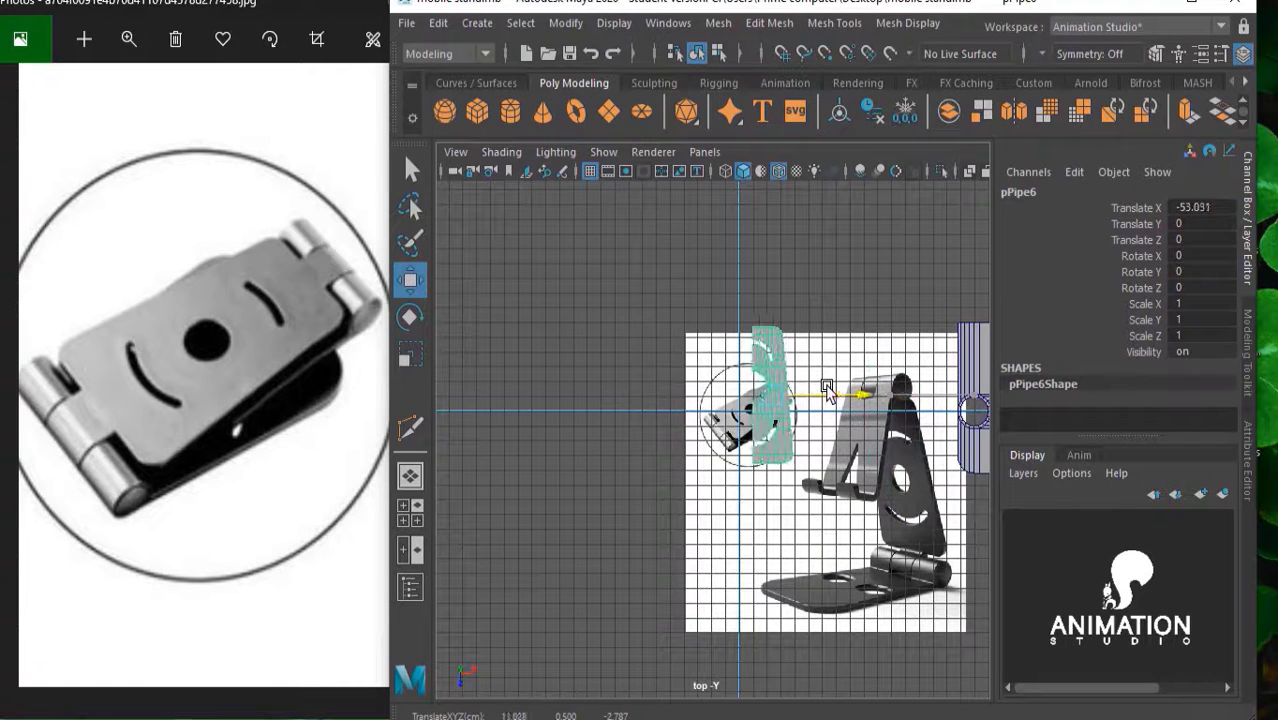
Frame the half plate and hide the imagePlane1 reference image
{"action": "key", "text": "f"}
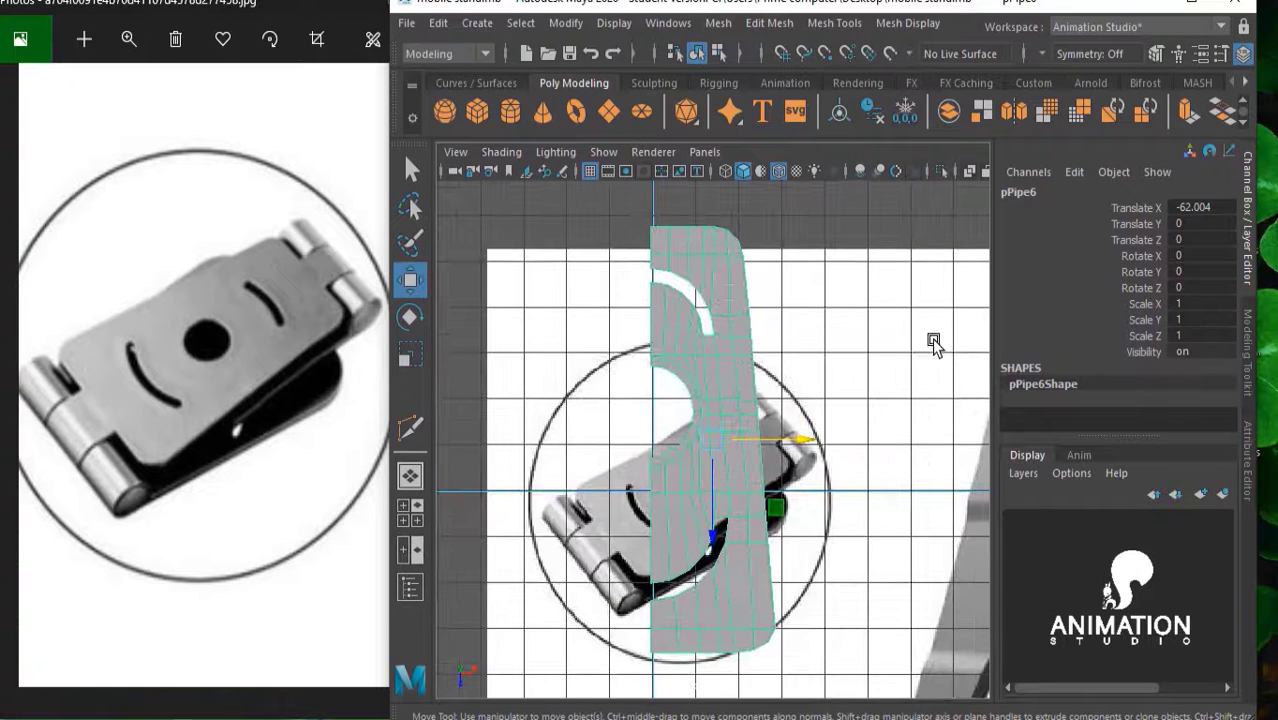
{"action": "left_click", "coordinate": [885, 318]}
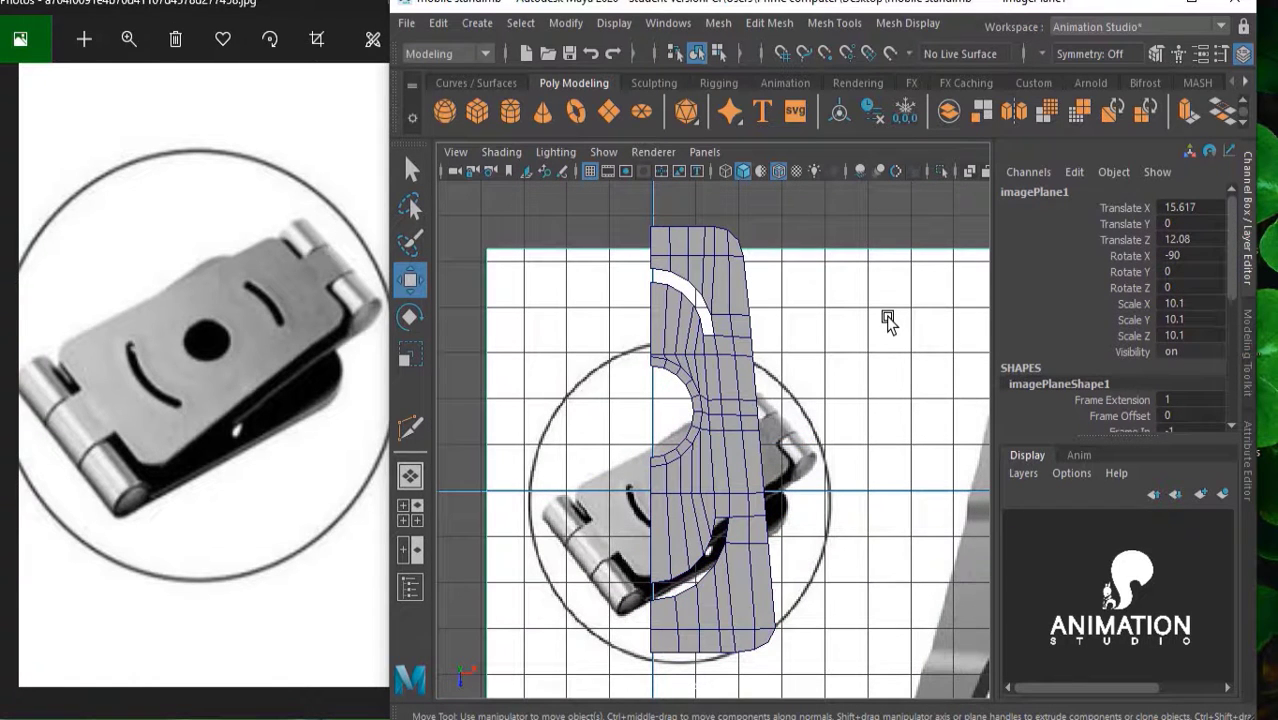
{"action": "key", "text": "ctrl+h"}
Select the vertices along the half plate's inner edge in Vertex mode
{"action": "left_click", "coordinate": [737, 408]}
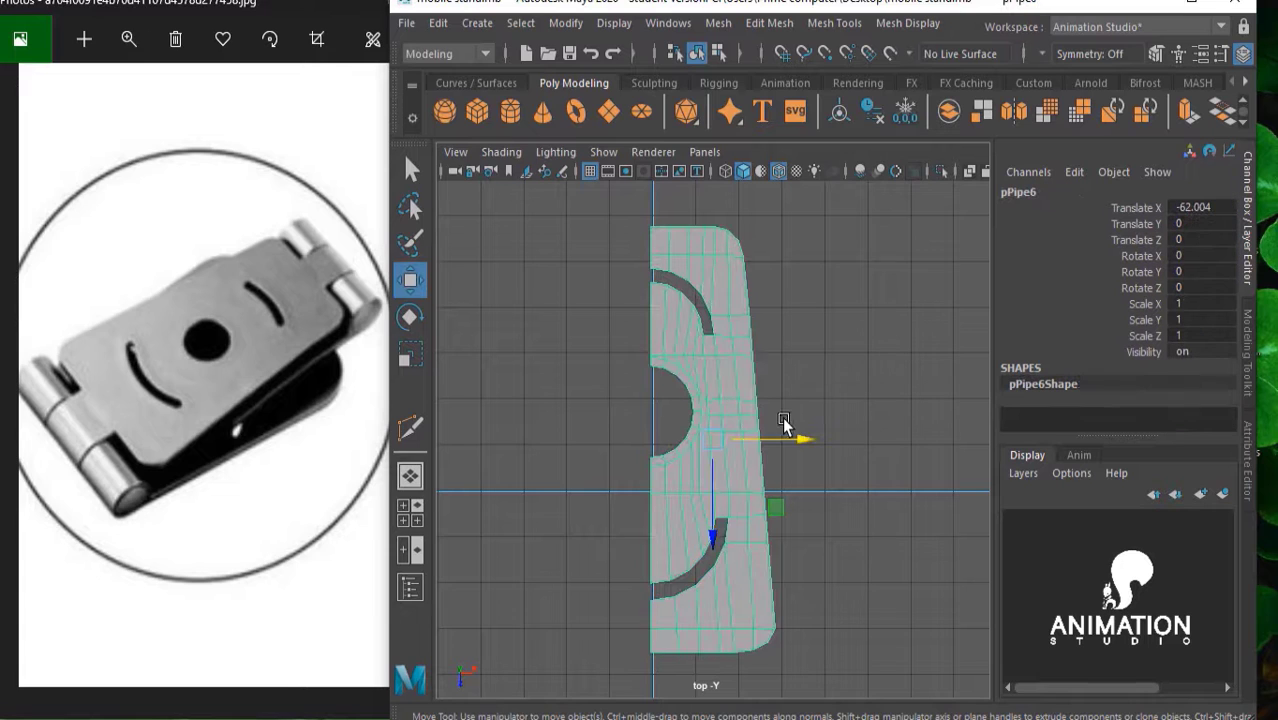
{"action": "left_click_drag", "start_coordinate": [790, 443], "coordinate": [797, 443]}
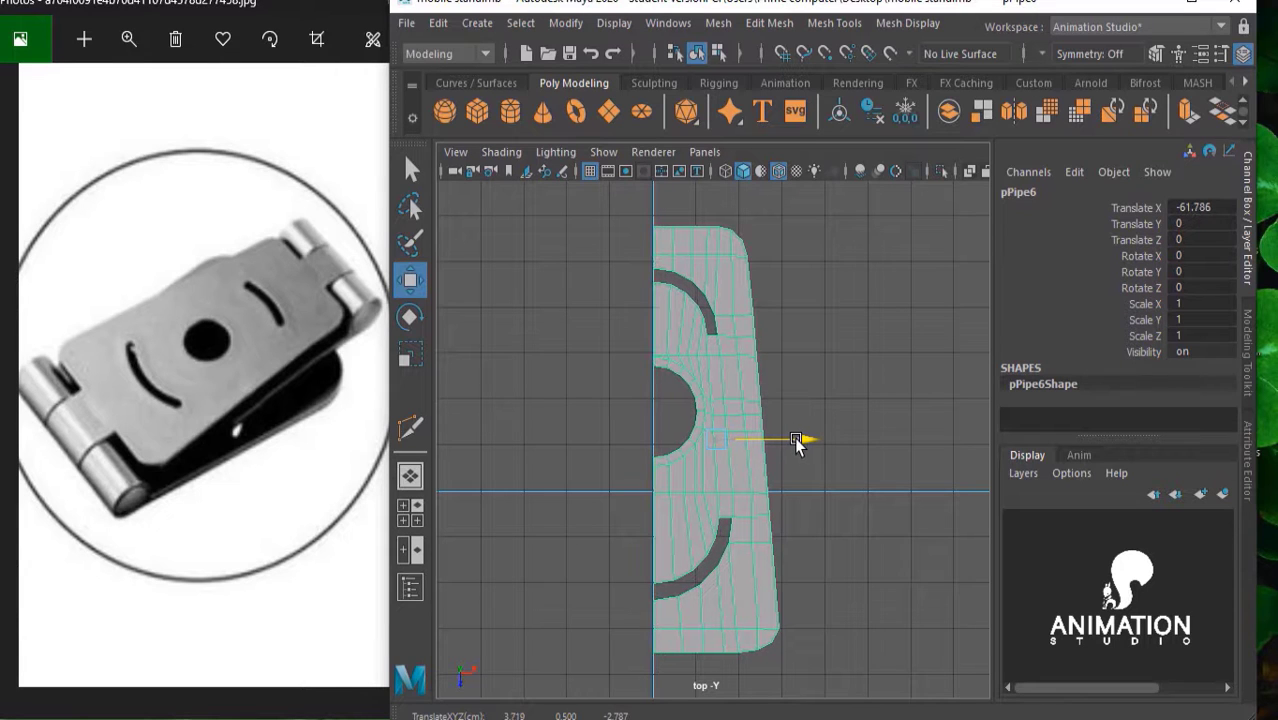
{"action": "right_click", "coordinate": [685, 328]}
{"action": "left_click", "coordinate": [604, 150]}
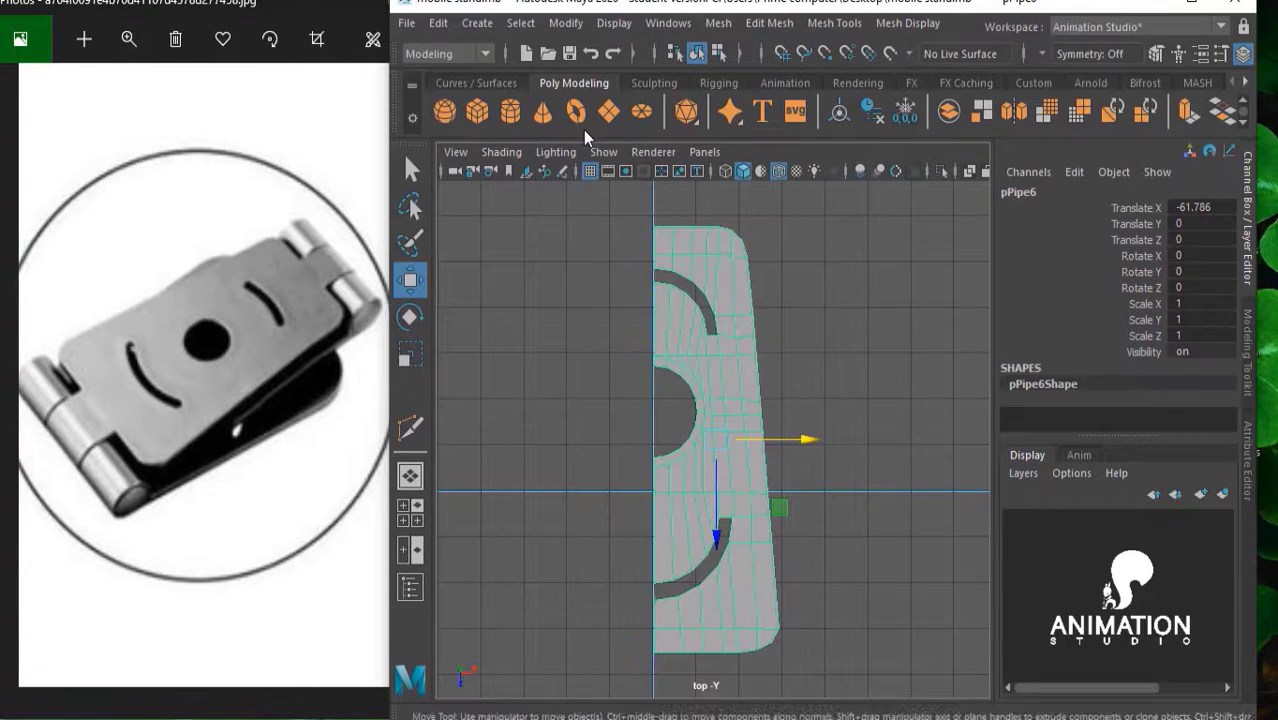
{"action": "left_click_drag", "start_coordinate": [600, 212], "coordinate": [664, 698]}
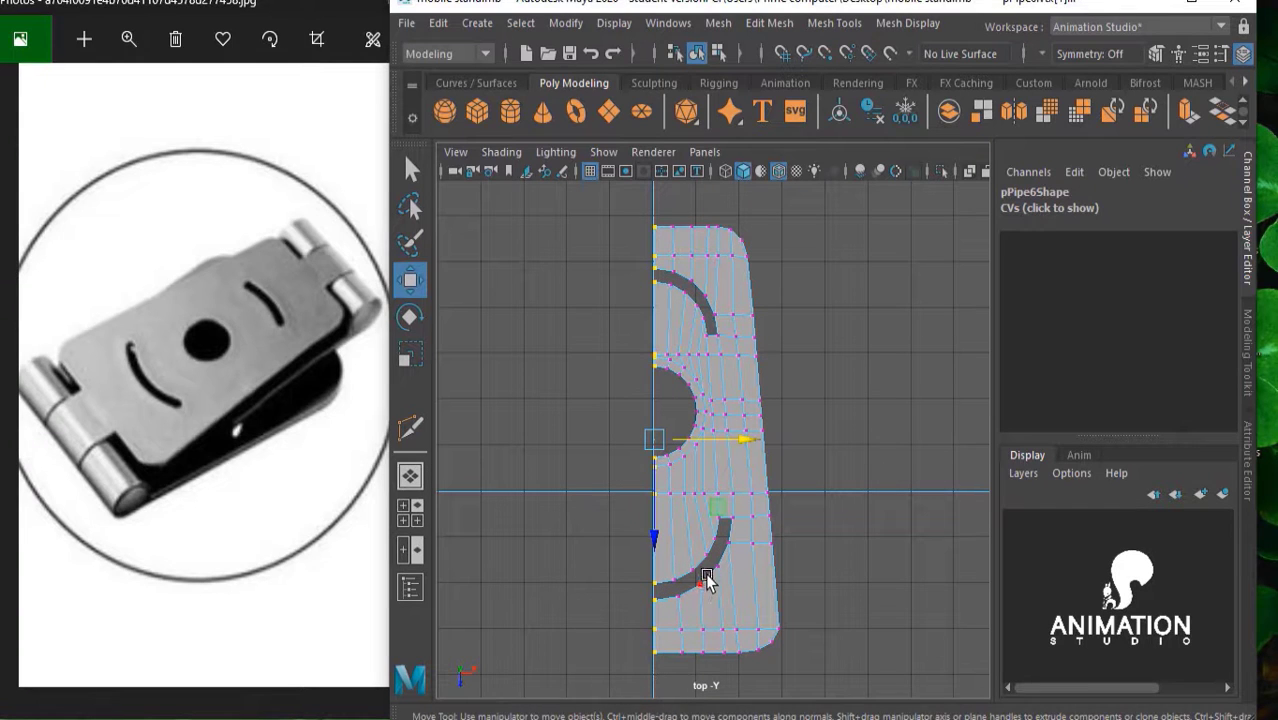
Scale the inner edge vertices flat in X and snap them onto X = 0
{"action": "key", "text": "r"}
{"action": "left_click_drag", "start_coordinate": [739, 443], "coordinate": [671, 445]}
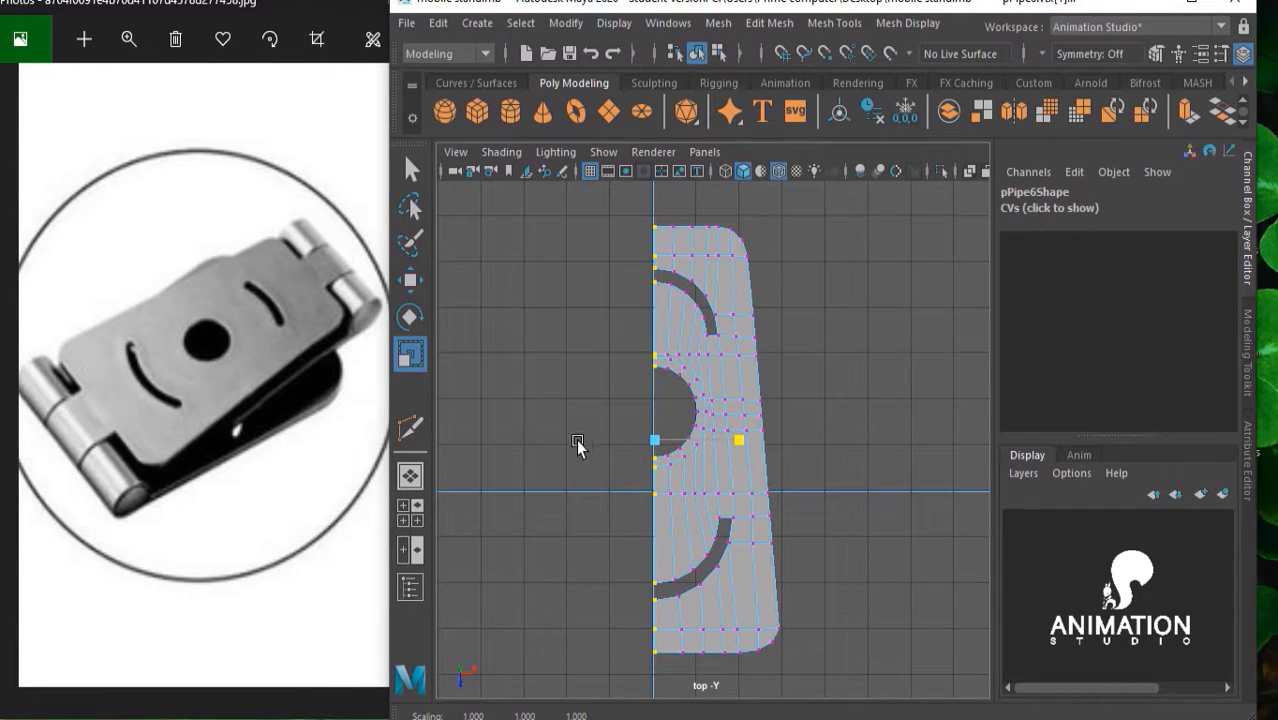
{"action": "key", "text": "w"}
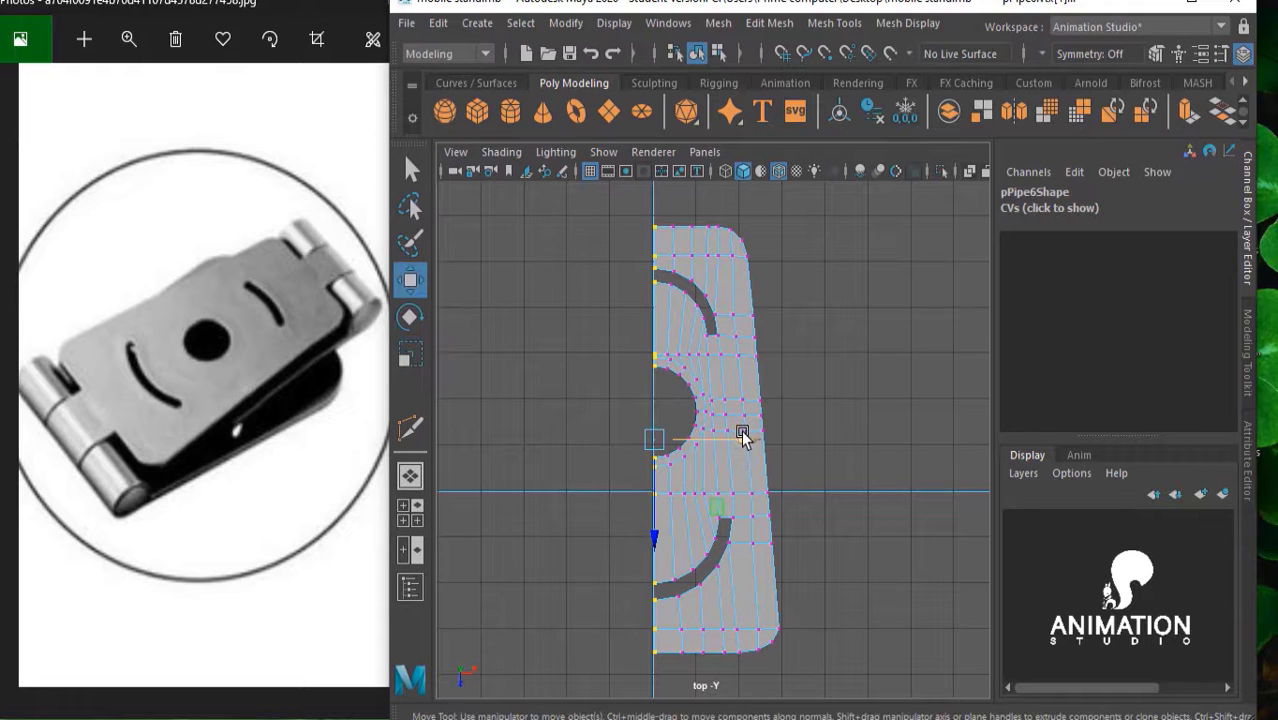
{"action": "left_click_drag", "start_coordinate": [742, 431], "coordinate": [656, 436]}
{"action": "right_click_drag", "start_coordinate": [695, 148], "coordinate": [760, 118]}
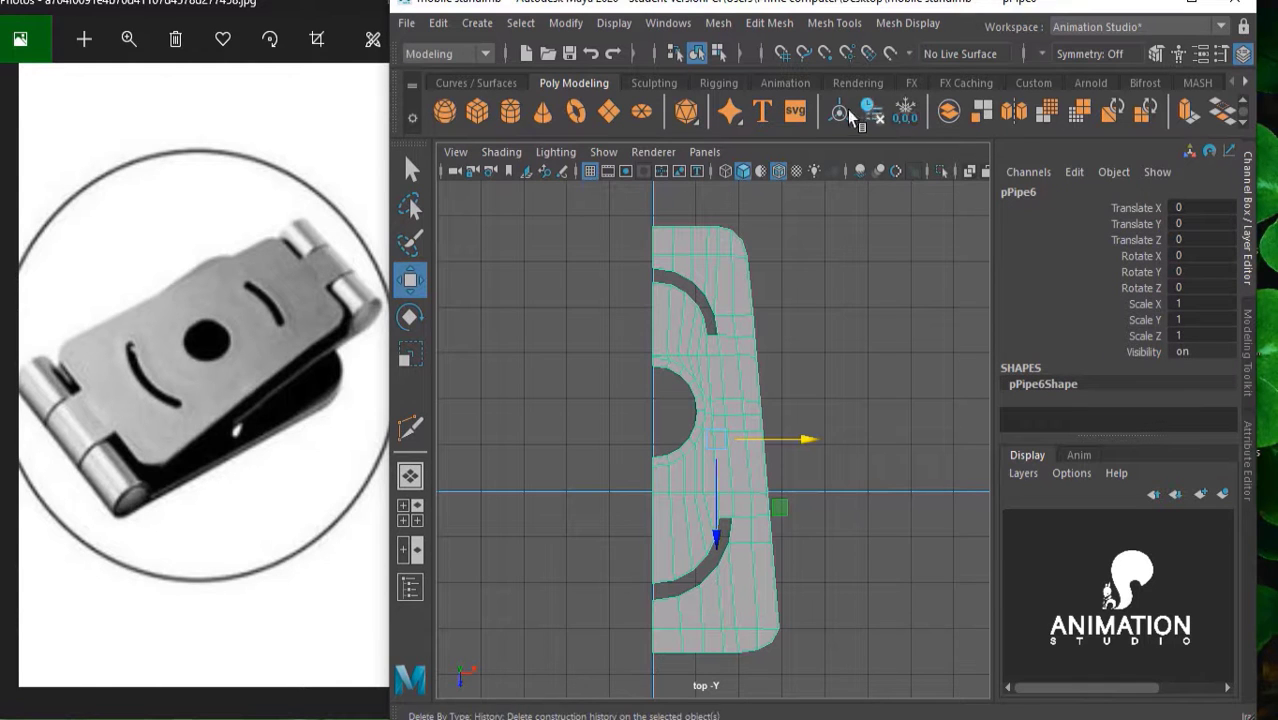
Save the scene and mirror pPipe6 with Cut Geometry off and a lowered Merge Threshold
{"action": "key", "text": "ctrl+s"}
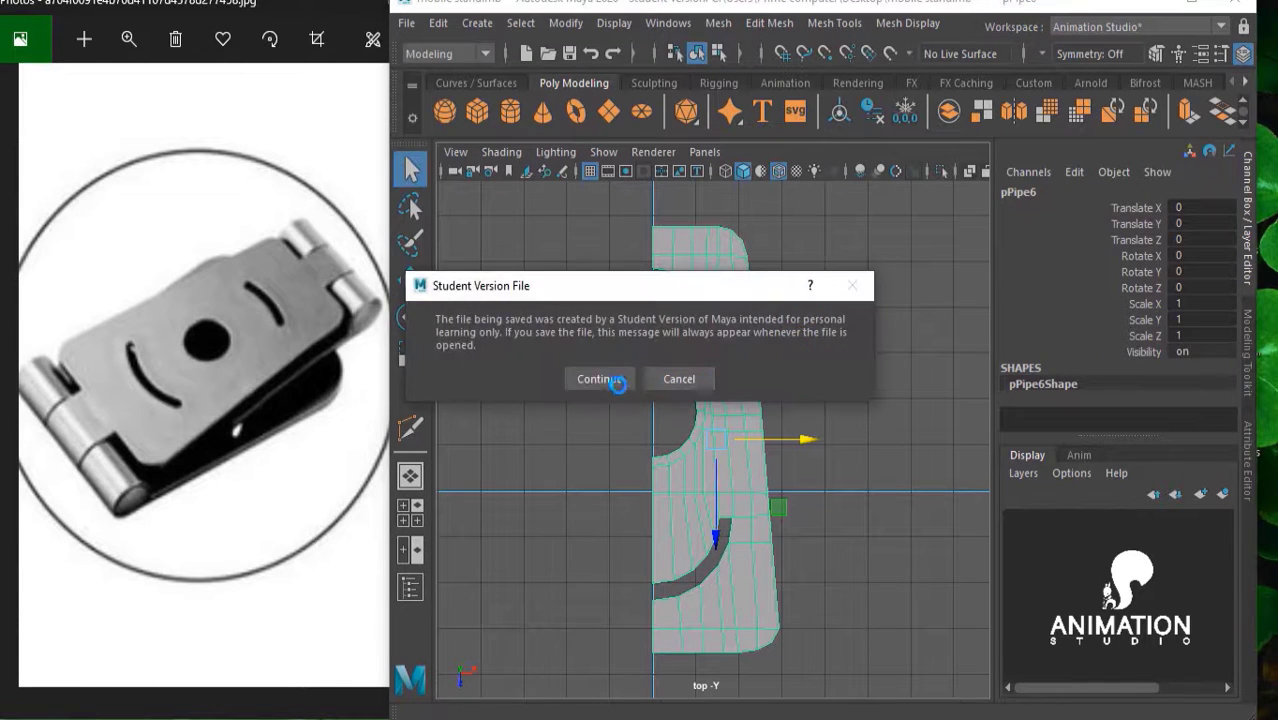
{"action": "left_click", "coordinate": [599, 379]}
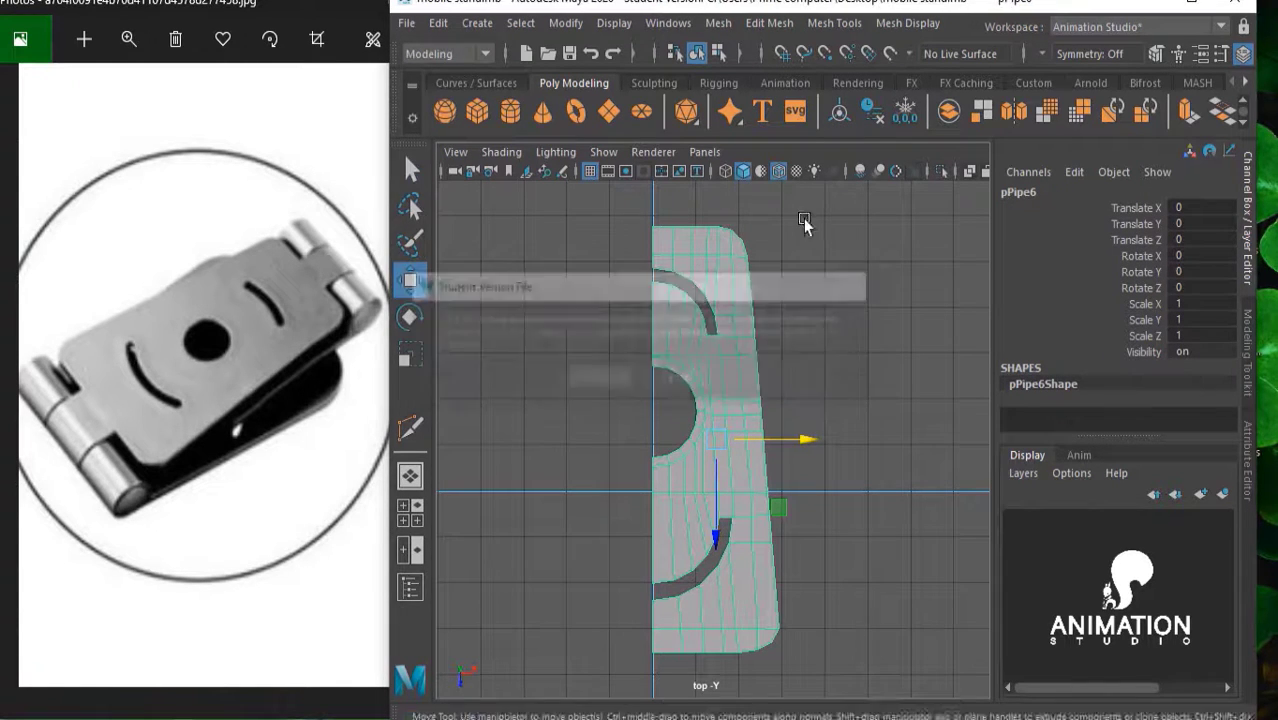
{"action": "left_click", "coordinate": [1011, 114]}
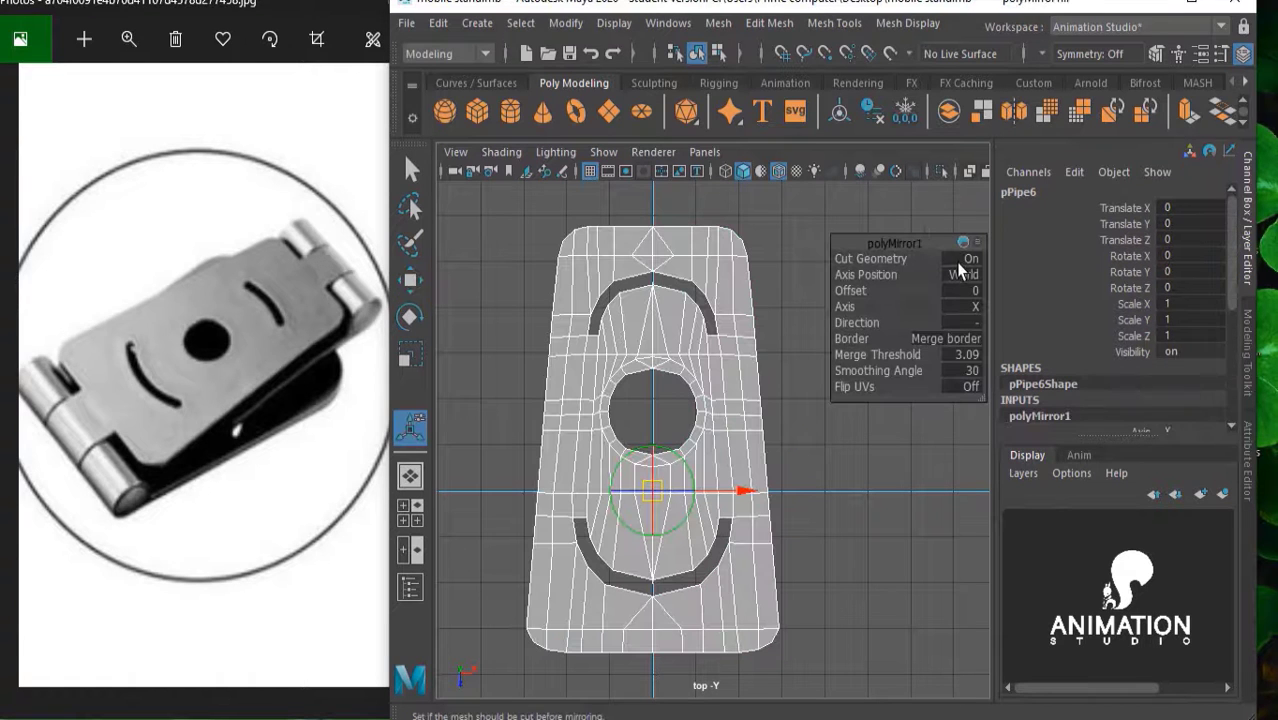
{"action": "left_click", "coordinate": [966, 259]}
{"action": "left_click", "coordinate": [964, 355]}
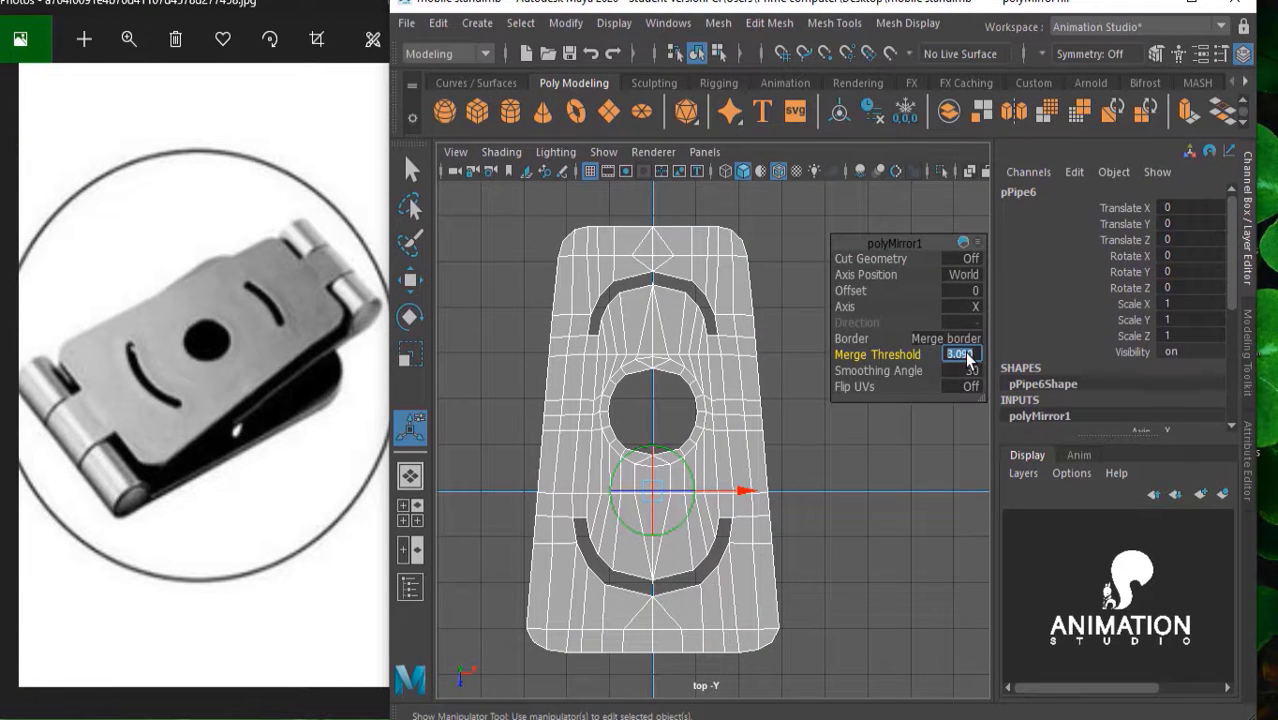
{"action": "type", "text": "0.01"}
{"action": "key", "text": "Return"}
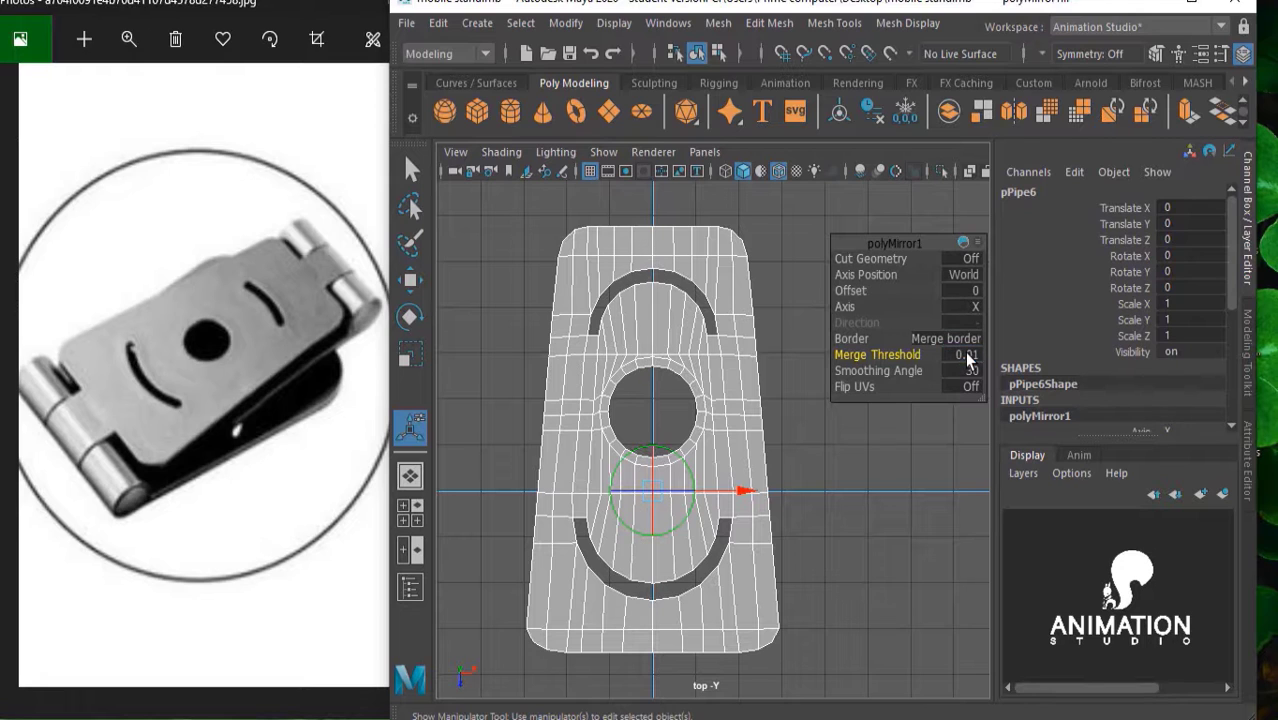
{"action": "right_click_drag", "start_coordinate": [656, 148], "coordinate": [754, 120]}
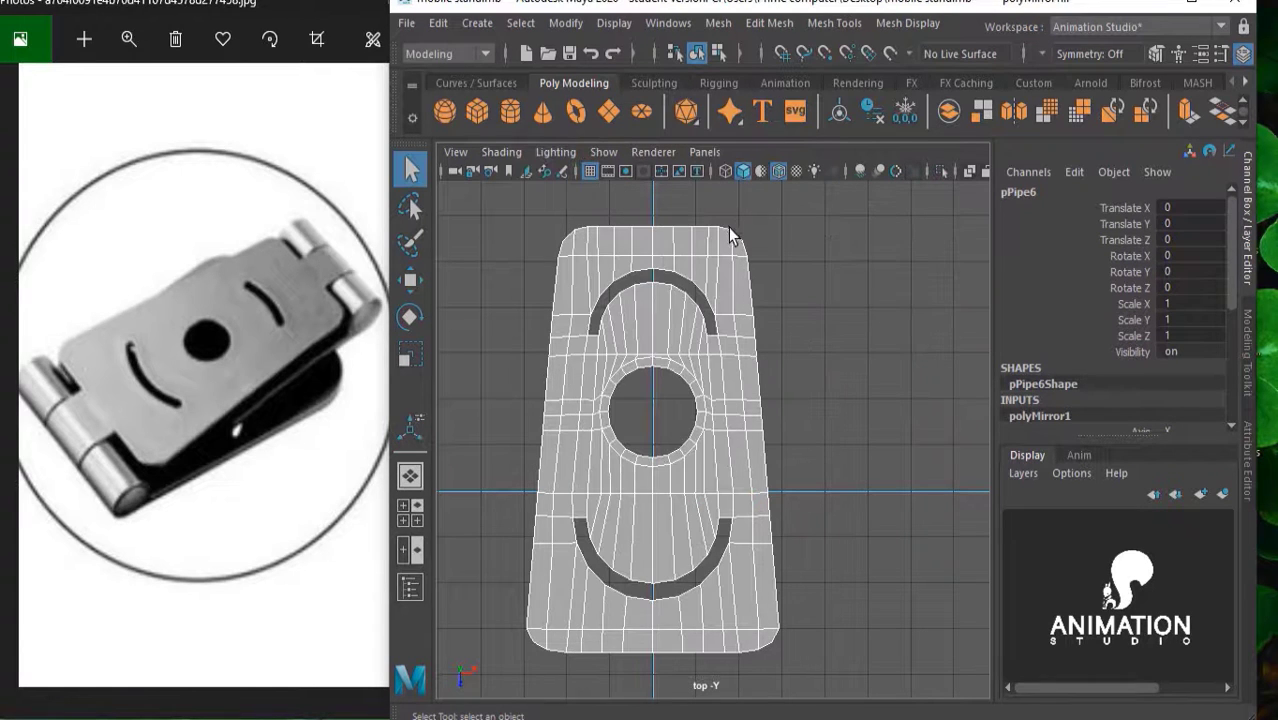
{"action": "left_click", "coordinate": [850, 343]}
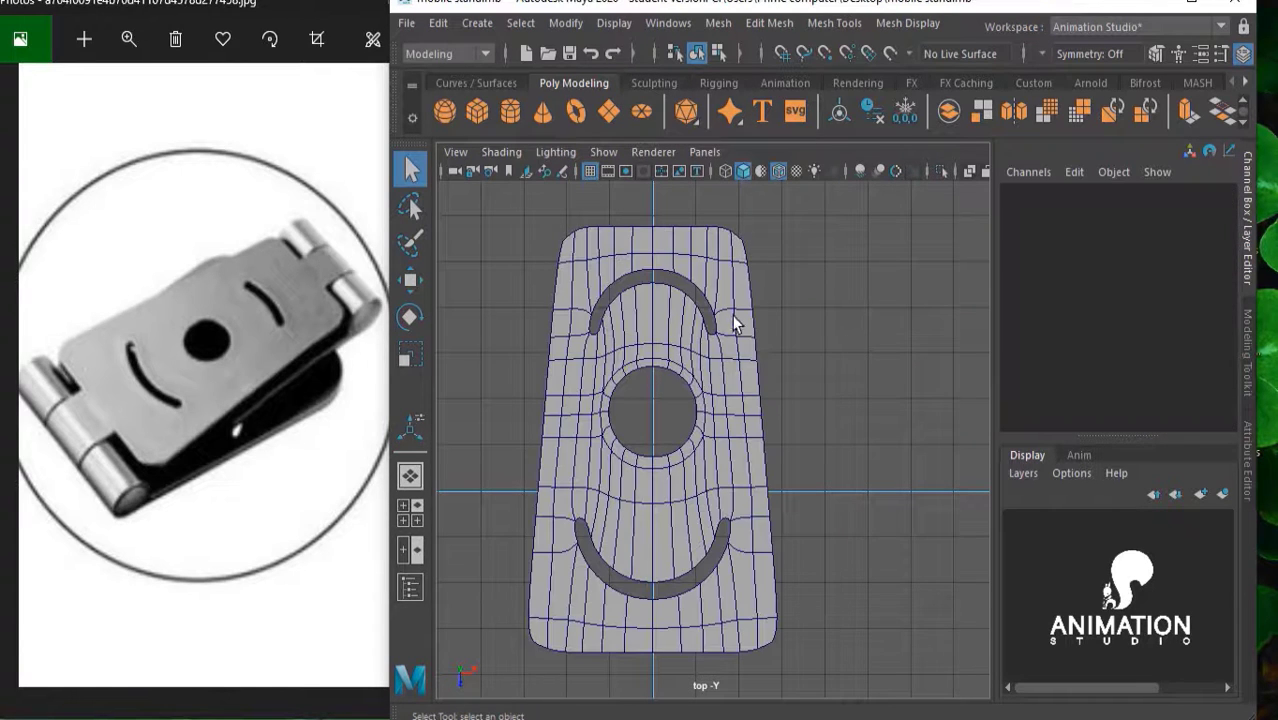
Select all of the mirrored plate's vertices from the top view
{"action": "key", "text": "space"}
{"action": "key", "text": "space"}
{"action": "mouse_move", "coordinate": [672, 365]}
{"action": "left_mouse_down", "text": "alt"}
{"action": "mouse_move", "coordinate": [901, 277]}
{"action": "mouse_move", "coordinate": [876, 260]}
{"action": "mouse_move", "coordinate": [716, 431]}
{"action": "left_mouse_up", "text": "alt"}
{"action": "left_click", "coordinate": [730, 436]}
{"action": "key", "text": "space"}
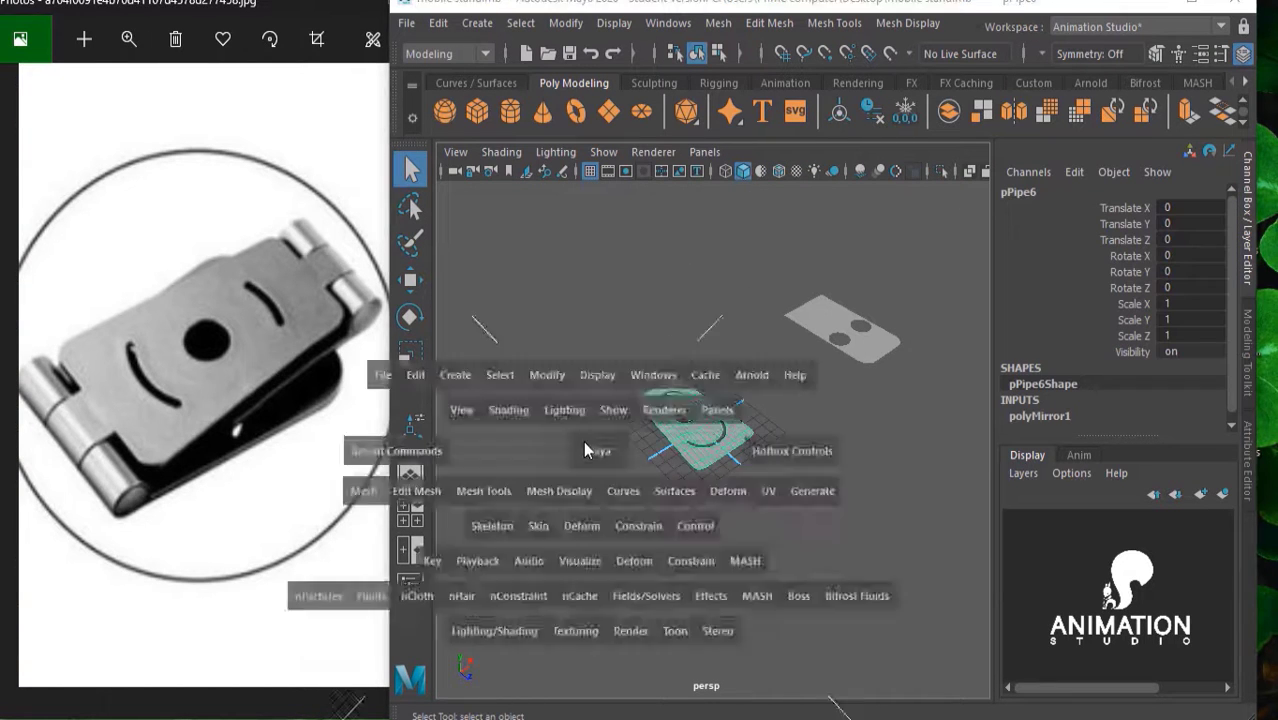
{"action": "key", "text": "space"}
{"action": "right_click_drag", "start_coordinate": [707, 381], "coordinate": [615, 148]}
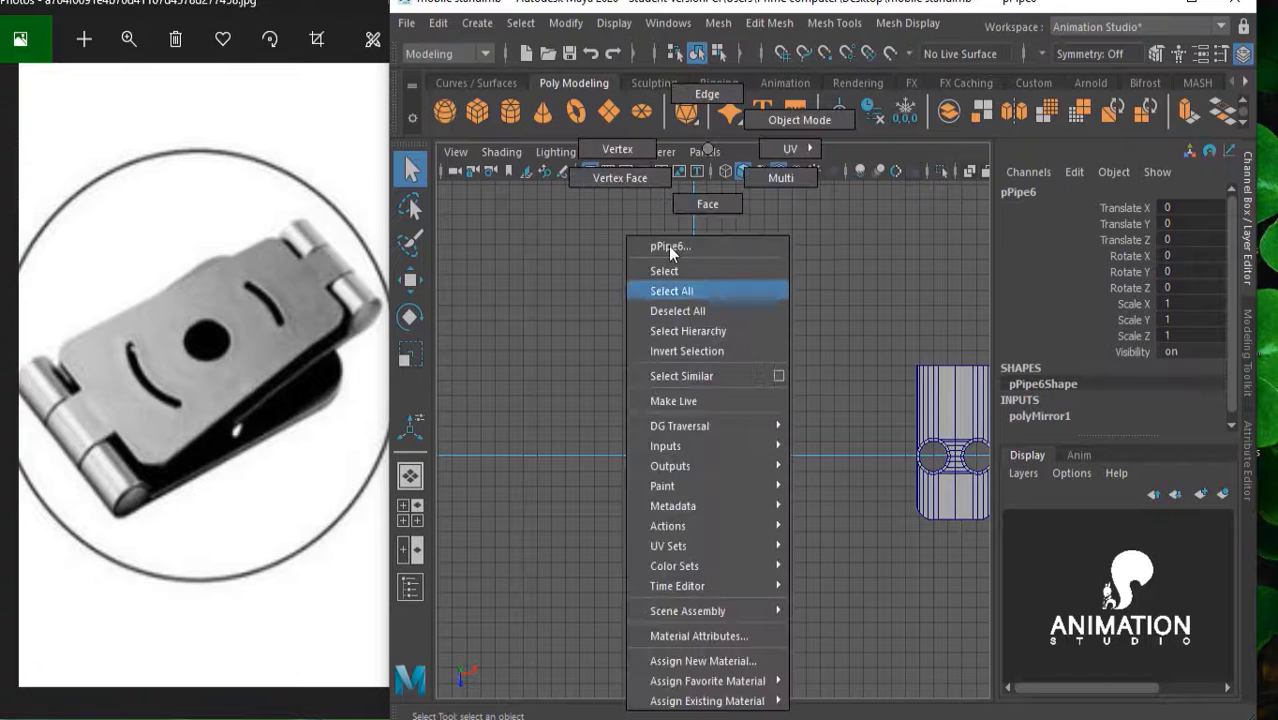
{"action": "left_click_drag", "start_coordinate": [612, 268], "coordinate": [754, 570]}
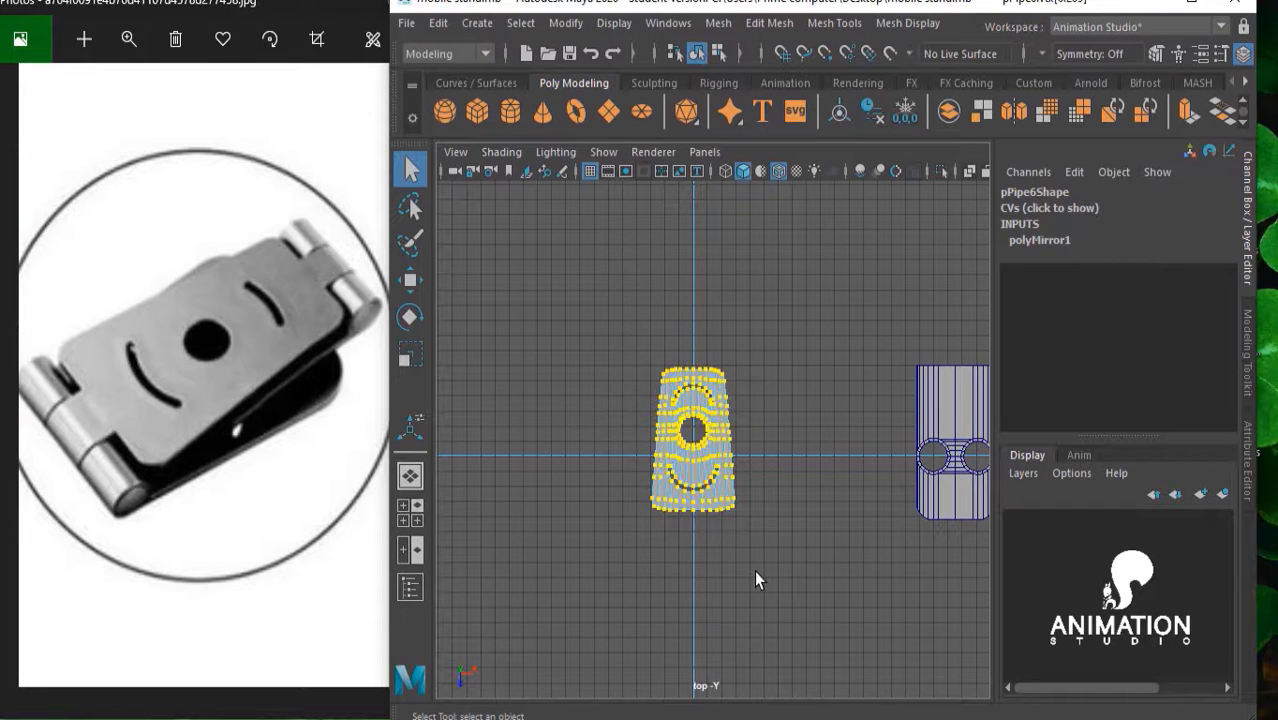
Scale the vertices flat in Y from the side view, then return to top view and Object Mode
{"action": "key", "text": "space"}
{"action": "key", "text": "space"}
{"action": "key", "text": "r"}
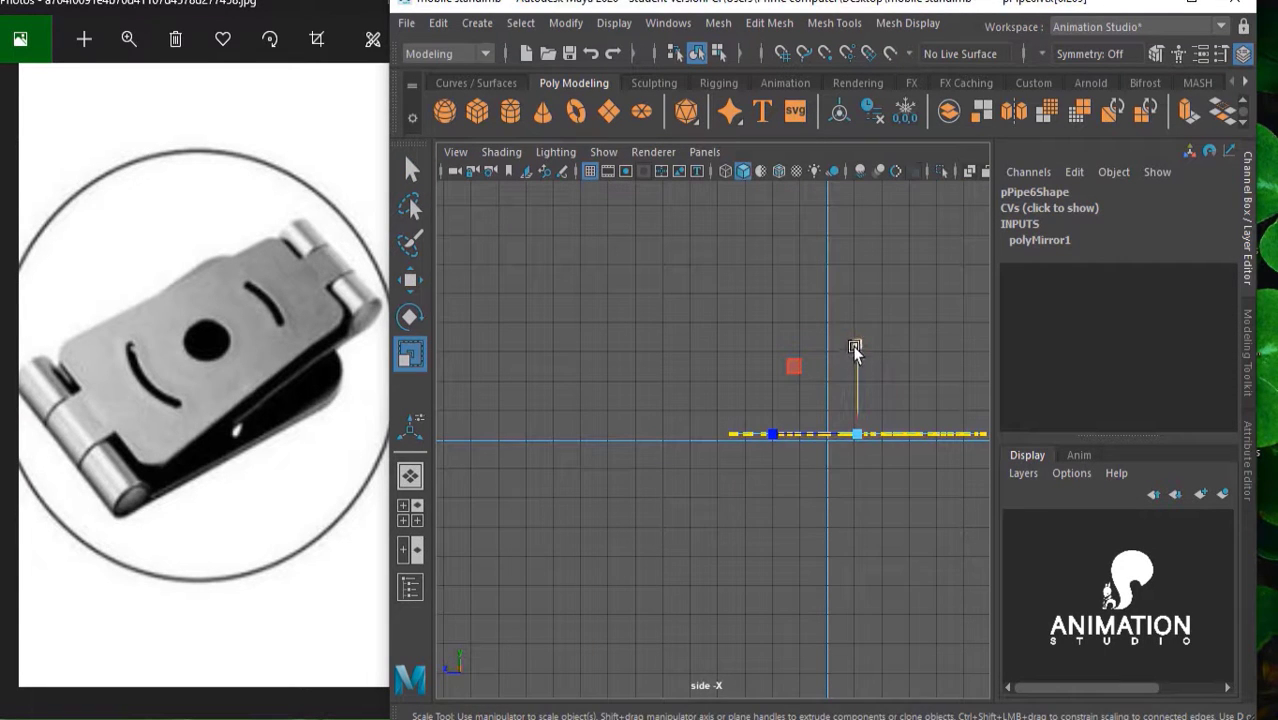
{"action": "key", "text": "space"}
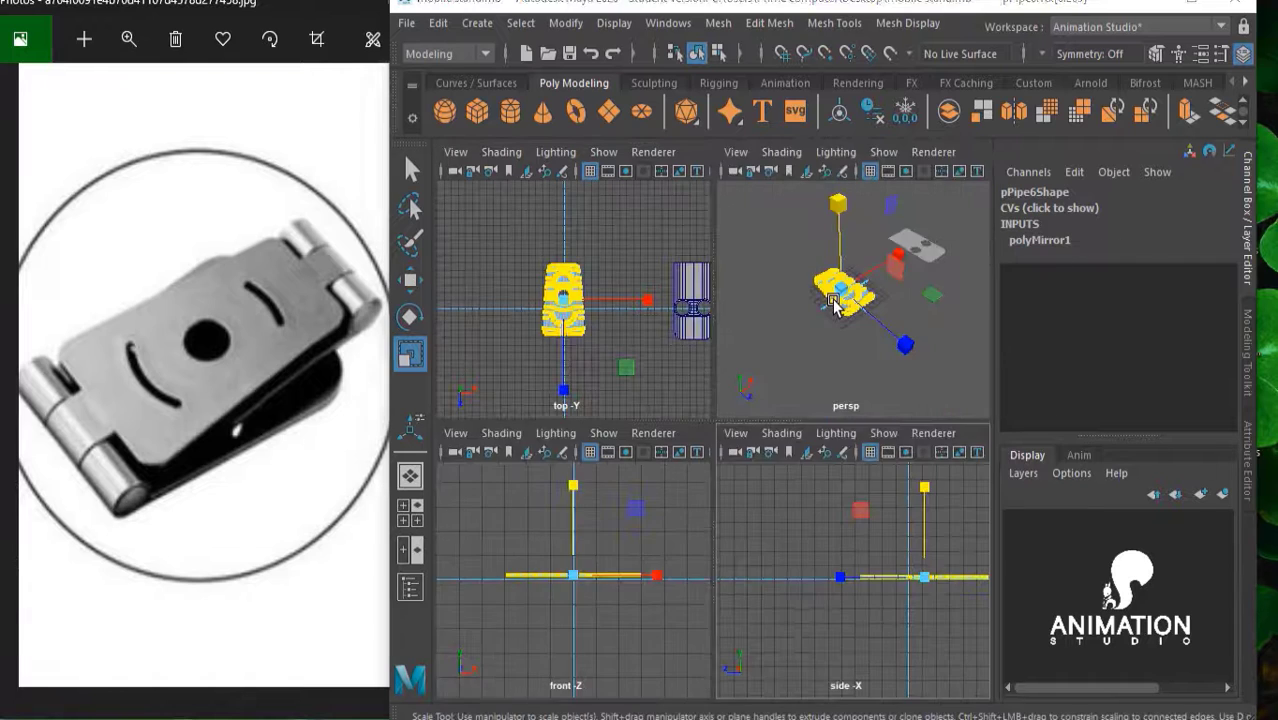
{"action": "key", "text": "space"}
{"action": "left_click_drag", "start_coordinate": [835, 305], "coordinate": [736, 380], "text": "alt"}
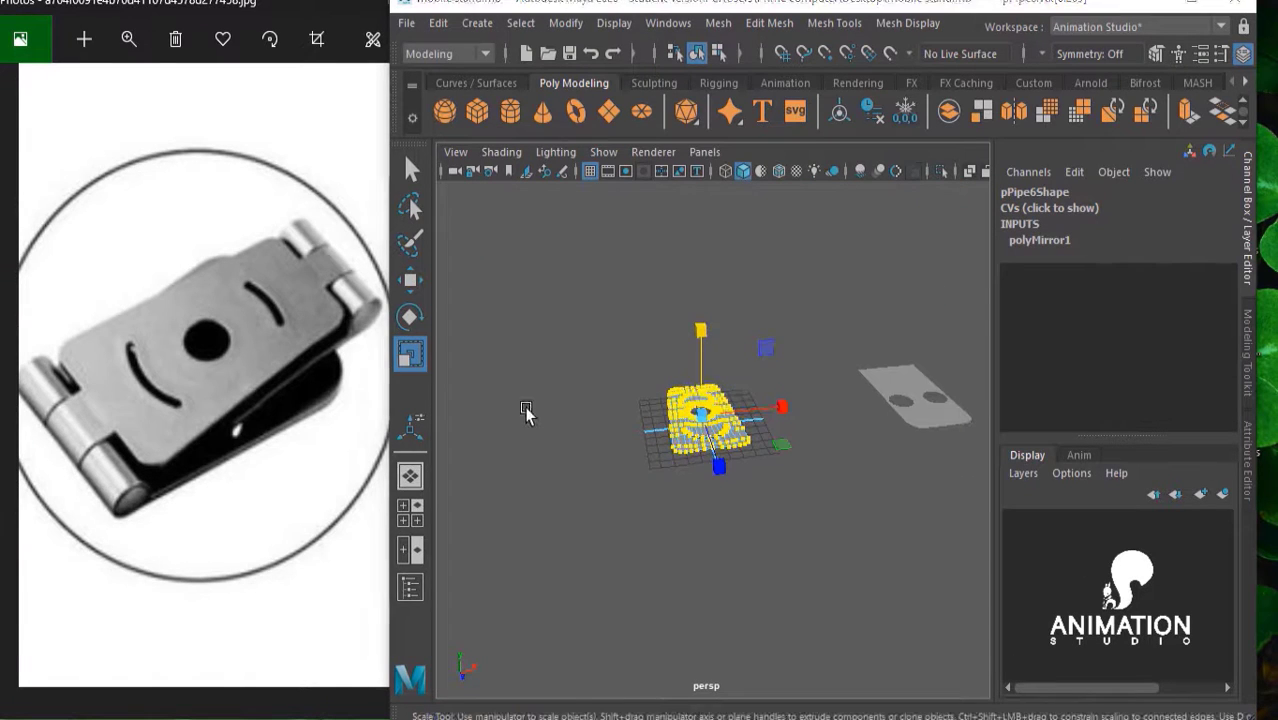
{"action": "key", "text": "space"}
{"action": "key", "text": "space"}
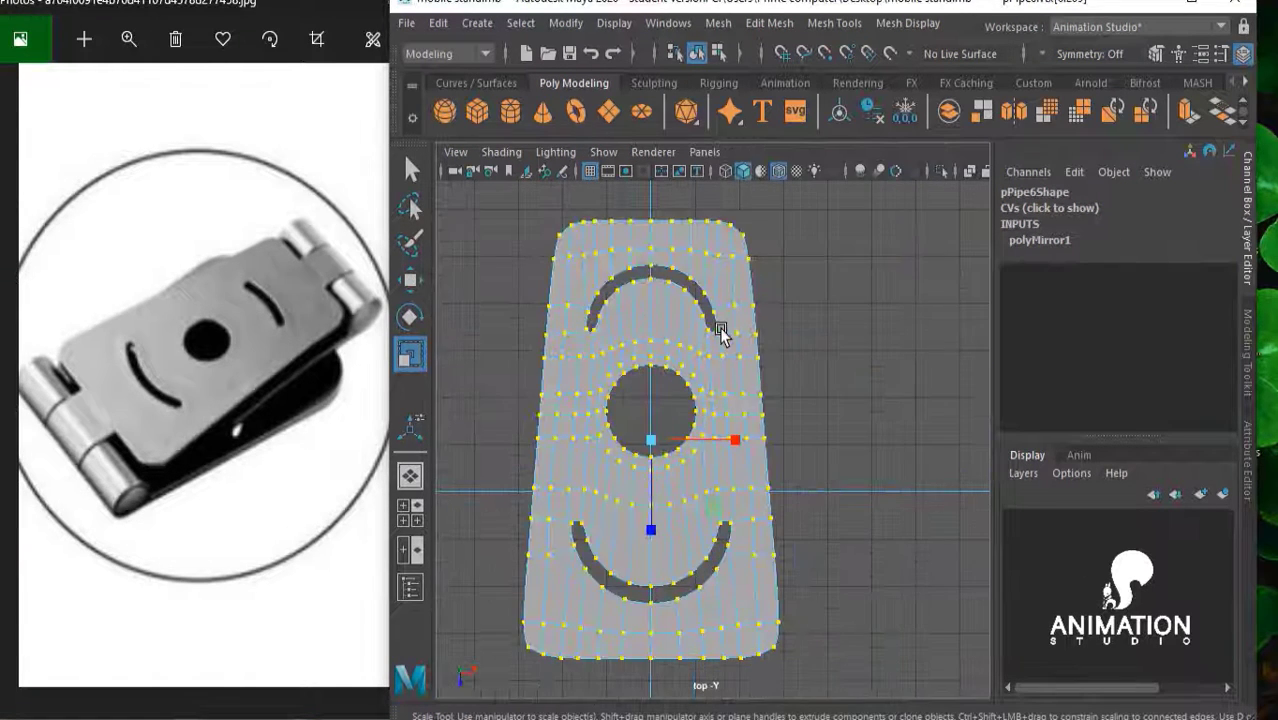
{"action": "right_click_drag", "start_coordinate": [720, 332], "coordinate": [813, 120]}
{"action": "scroll", "coordinate": [767, 370], "scroll_direction": "down", "scroll_amount": 3}
{"action": "left_click", "coordinate": [767, 370]}
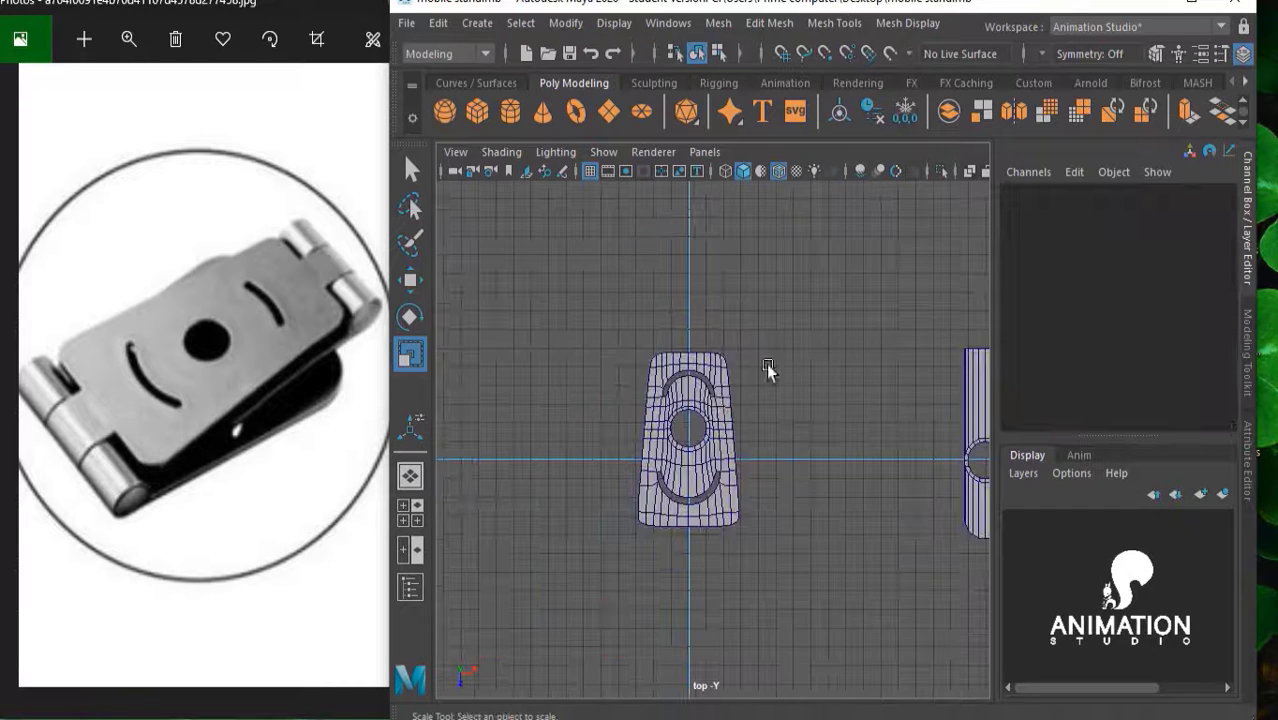
{"action": "scroll", "coordinate": [715, 402], "scroll_direction": "up", "scroll_amount": 4}
{"action": "scroll", "coordinate": [715, 402], "scroll_direction": "down", "scroll_amount": 1}
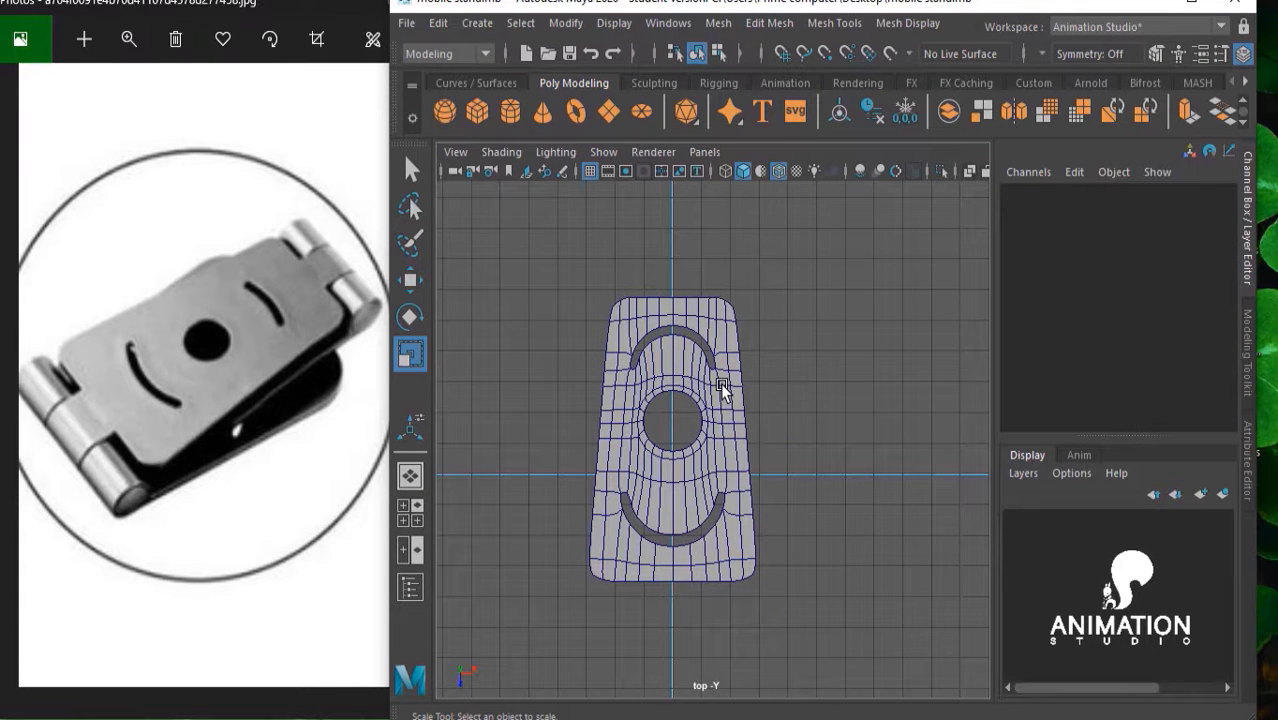